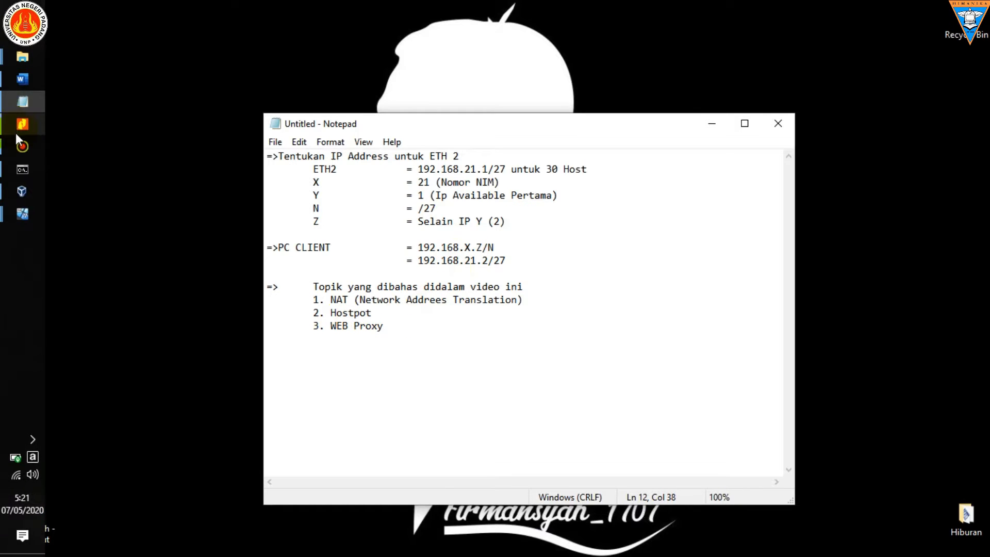
# Step: Switch to Nitro Pro, review the supporting theory in the NAT and Hotspot jobsheets, and minimize the window
pyautogui.click(16, 132)
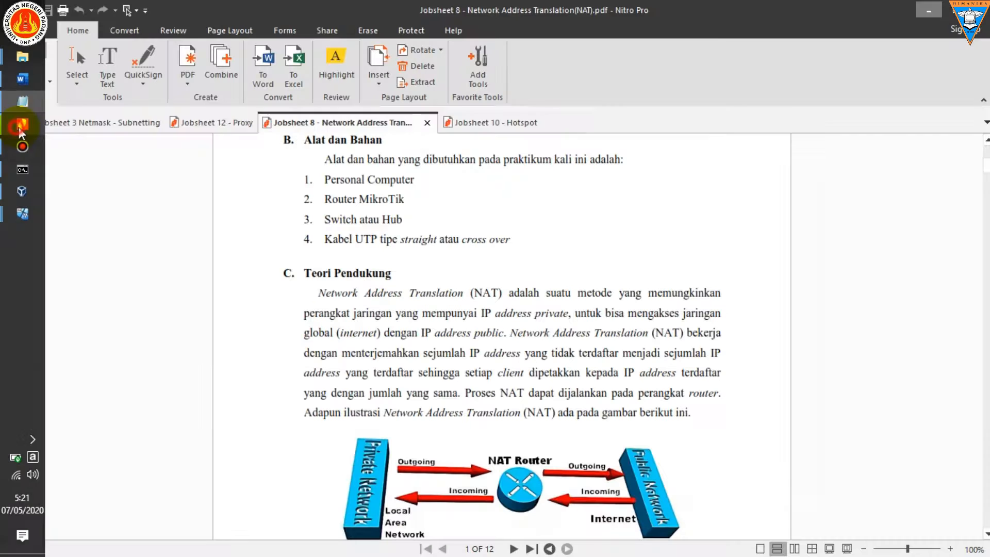
pyautogui.click(453, 122)
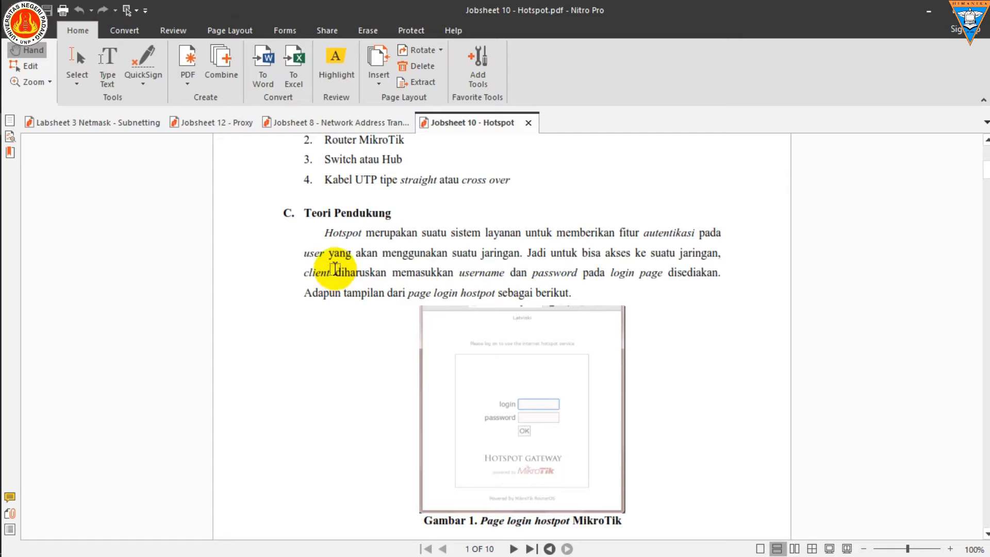
pyautogui.moveTo(403, 252); pyautogui.dragTo(508, 253)
pyautogui.doubleClick(508, 253)
pyautogui.click(924, 12)
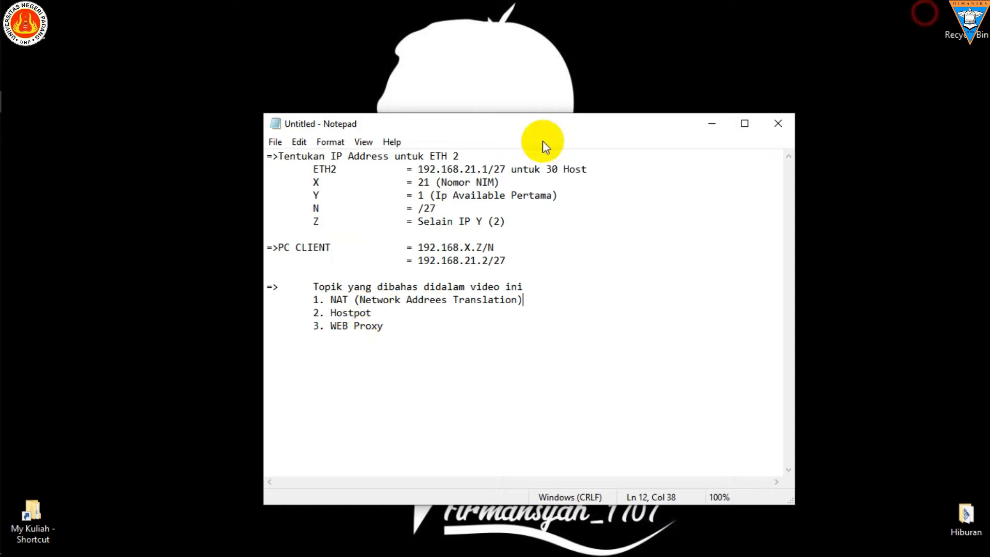
# Step: Review the Firewall Layer 7 Protocol section of Jobsheet 12 - Proxy in Nitro Pro and minimize the window
pyautogui.moveTo(8, 104)
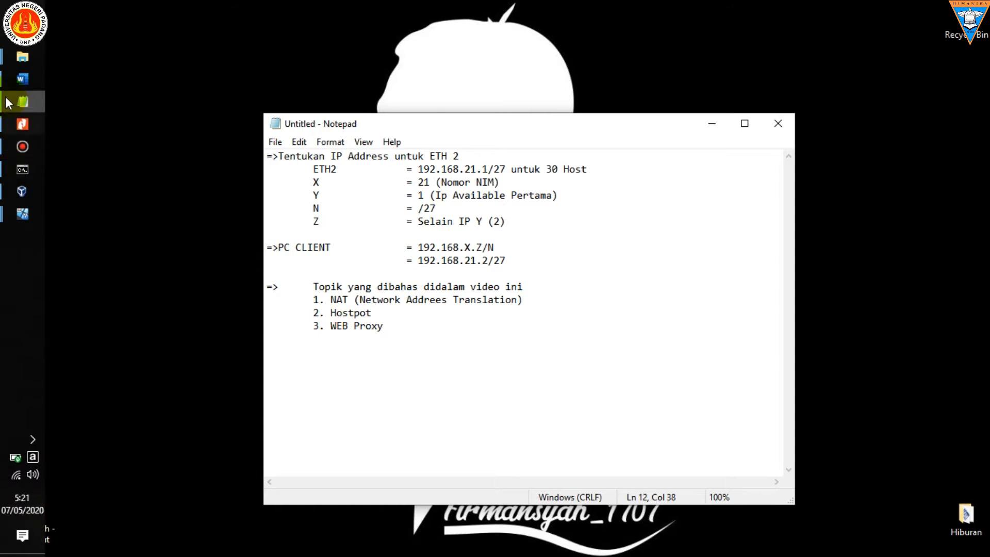
pyautogui.click(27, 125)
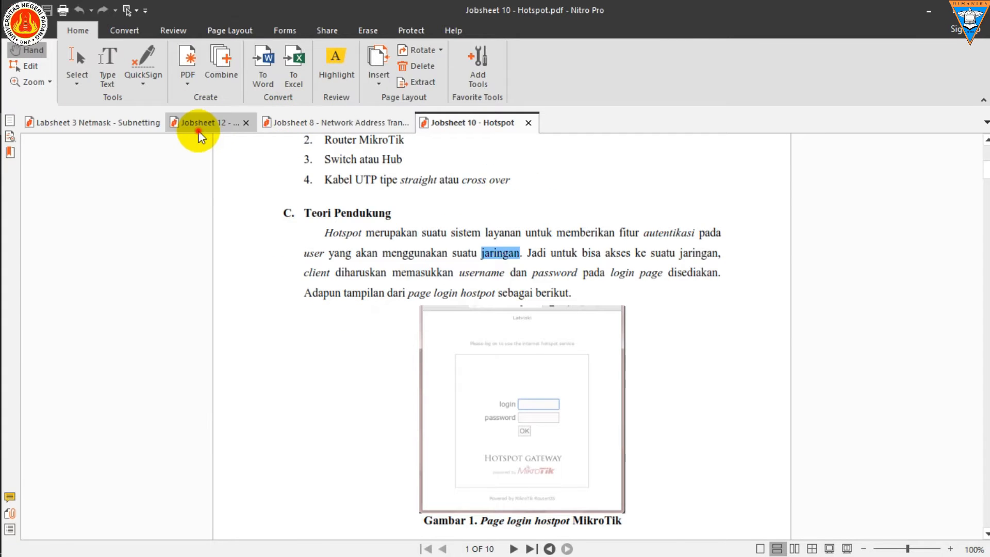
pyautogui.click(200, 123)
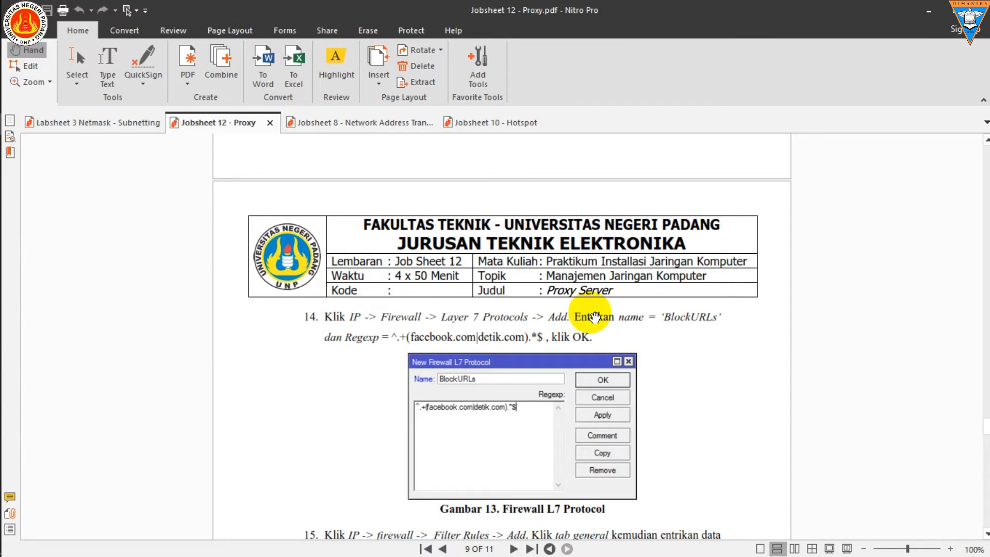
pyautogui.scroll(3, 594, 317)
pyautogui.scroll(-4, 593, 316)
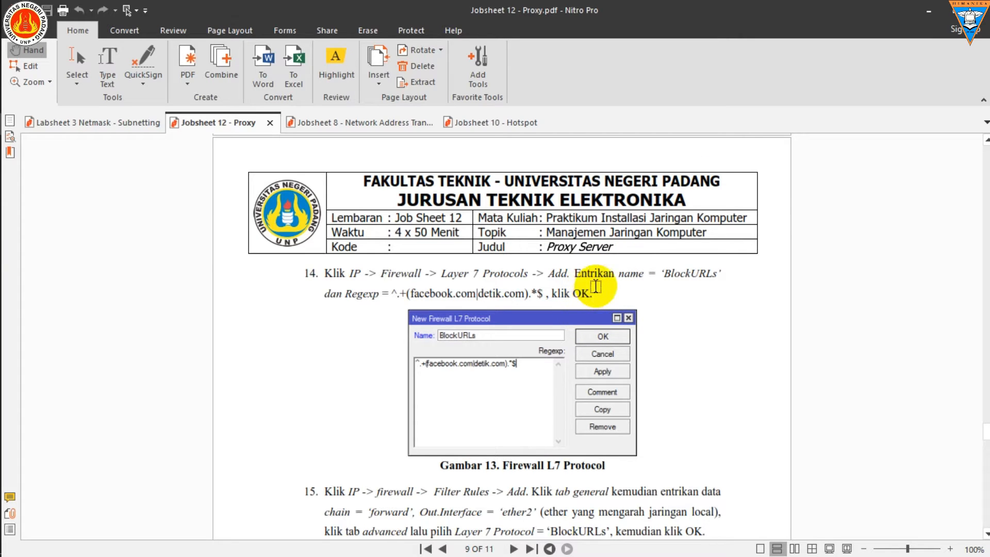
pyautogui.click(932, 12)
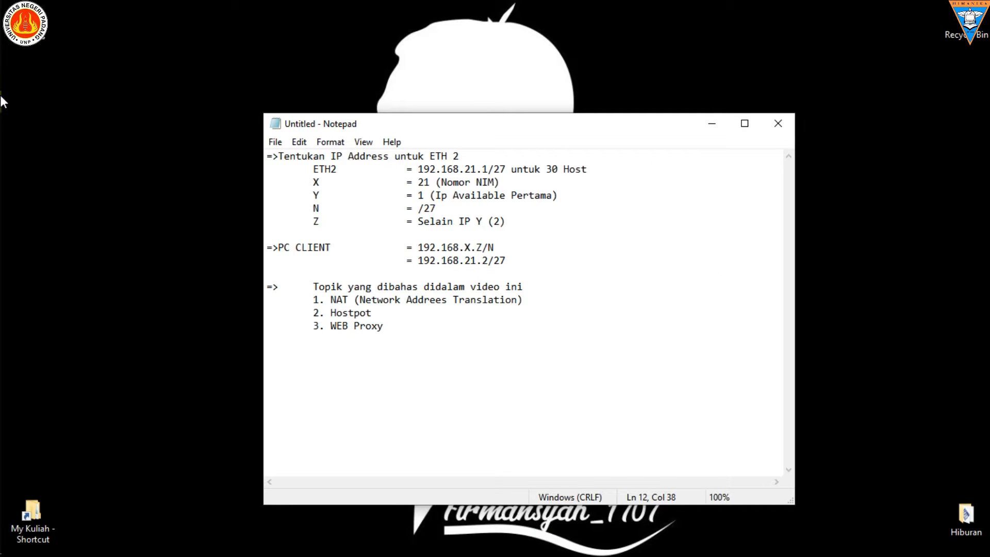
# Step: Snap the Notepad IP notes to the right half of the screen and bring up Soal UAS 2020 in Word
pyautogui.moveTo(561, 126); pyautogui.dragTo(987, 100)
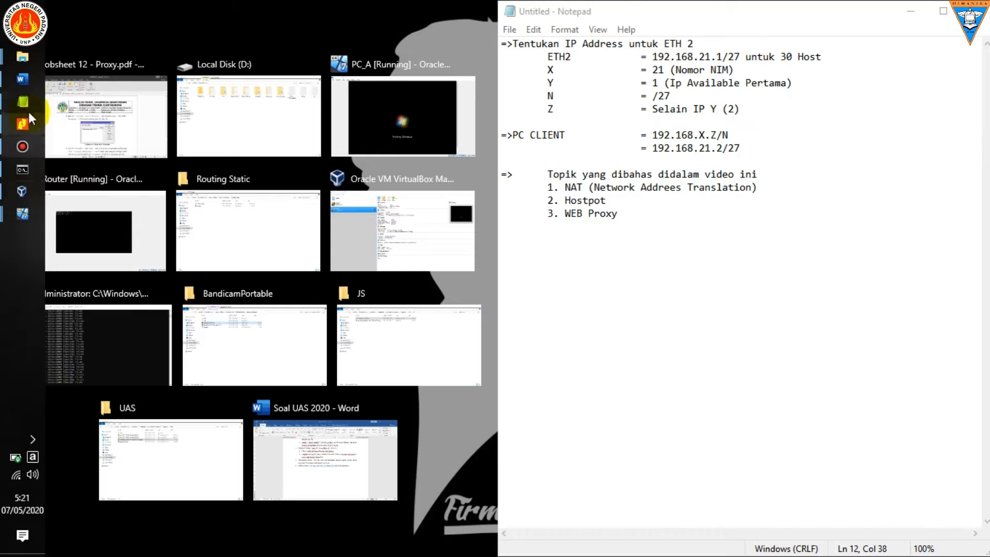
pyautogui.click(22, 82)
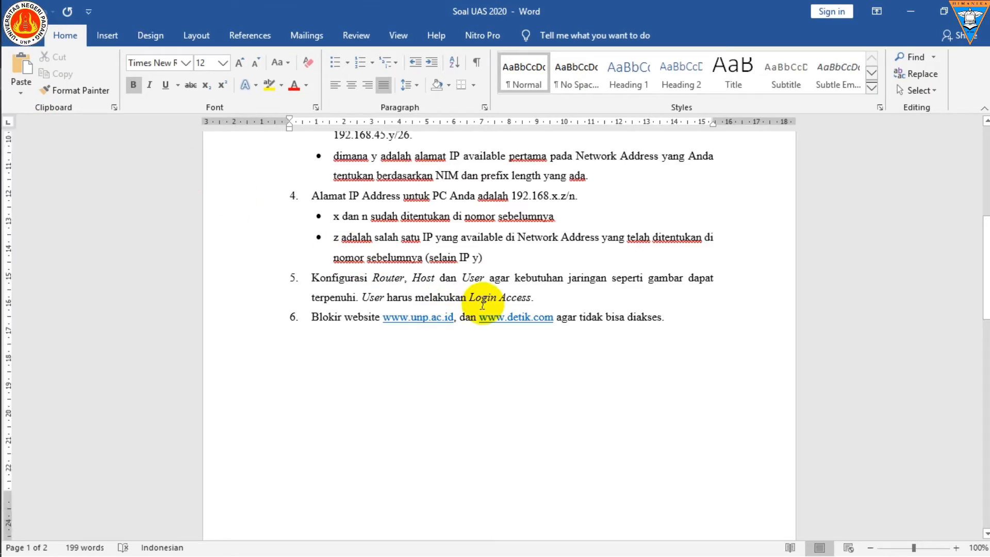
pyautogui.scroll(5, 567, 304)
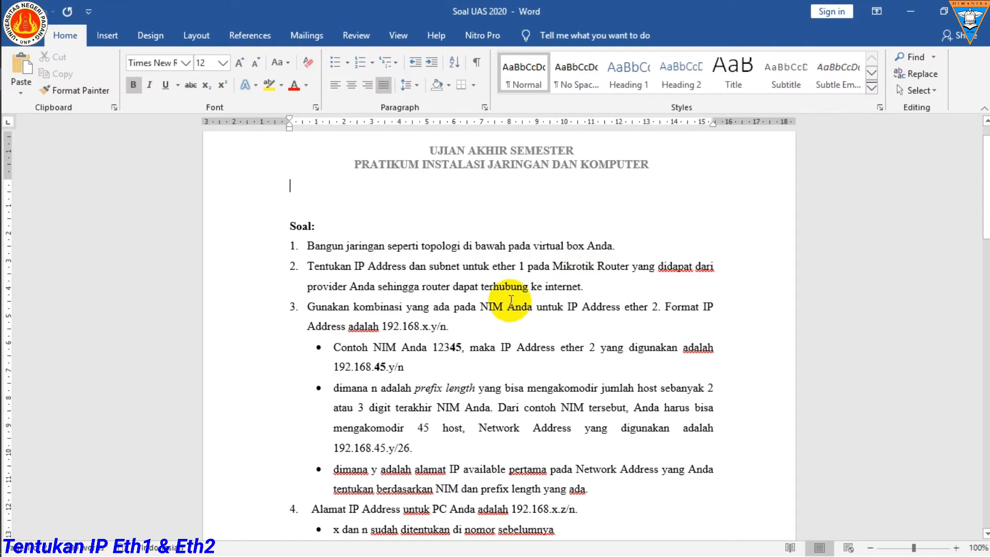
# Step: Switch to the PC_A virtual machine in VirtualBox, refresh its desktop and dismiss the mouse pointer integration notice
pyautogui.moveTo(3, 178)
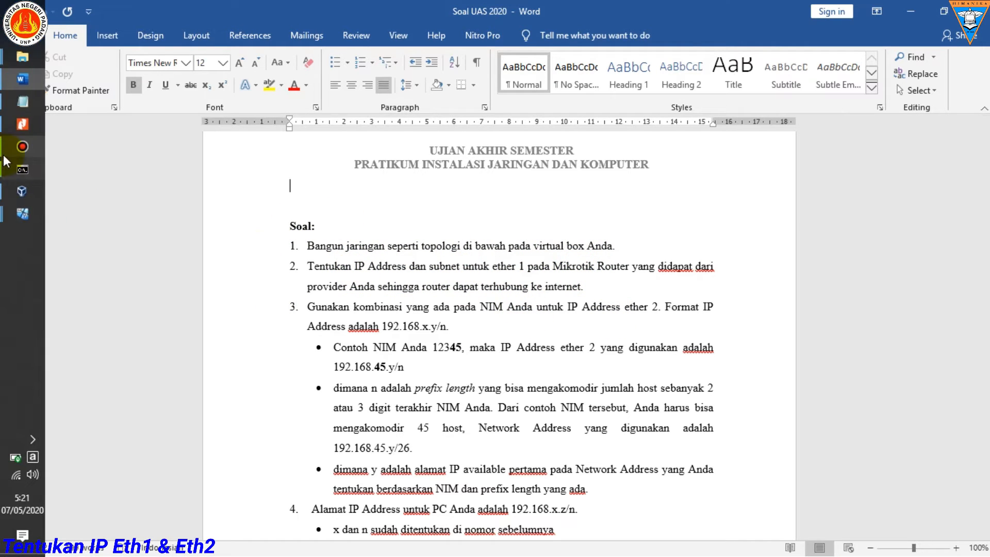
pyautogui.click(10, 190)
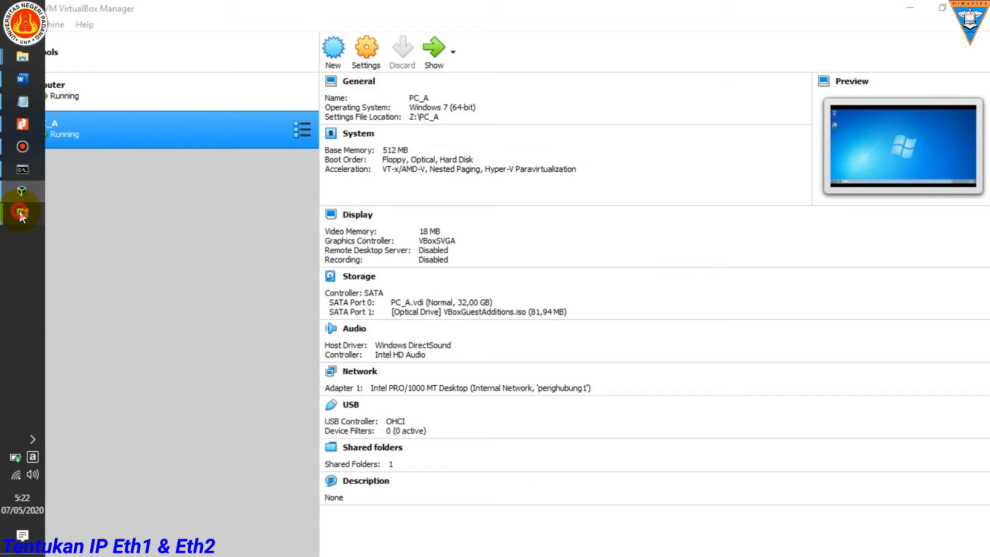
pyautogui.moveTo(21, 215)
pyautogui.click(103, 163)
pyautogui.rightClick(352, 205)
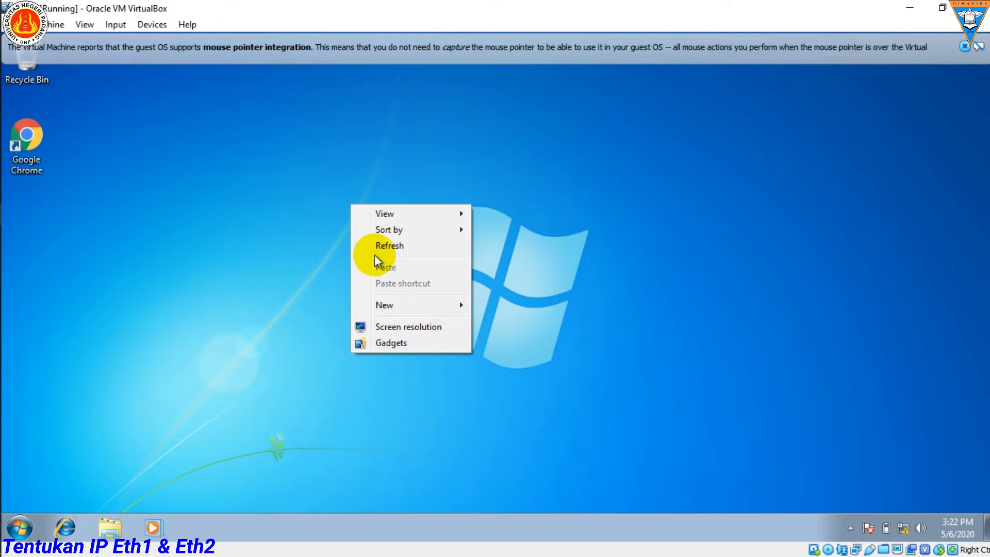
pyautogui.click(382, 247)
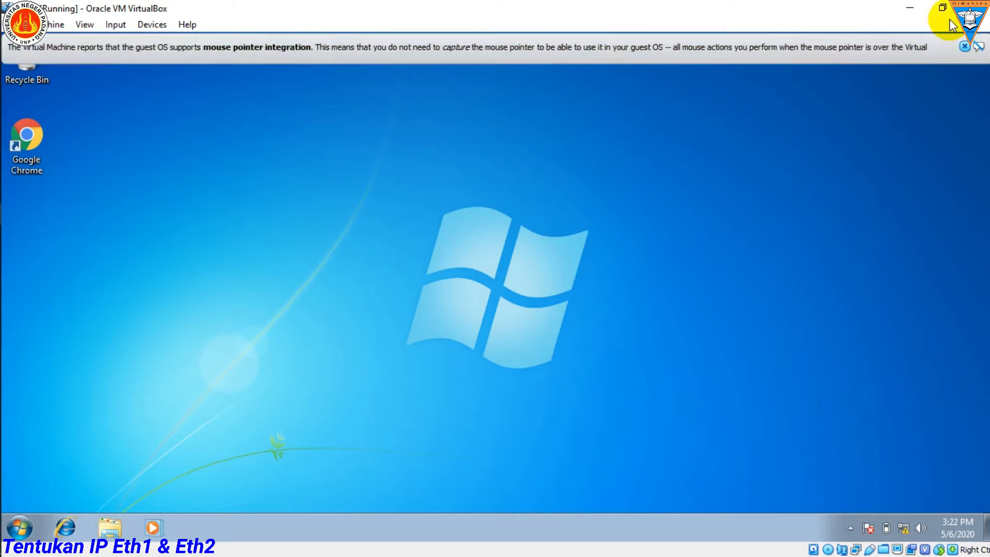
pyautogui.click(964, 46)
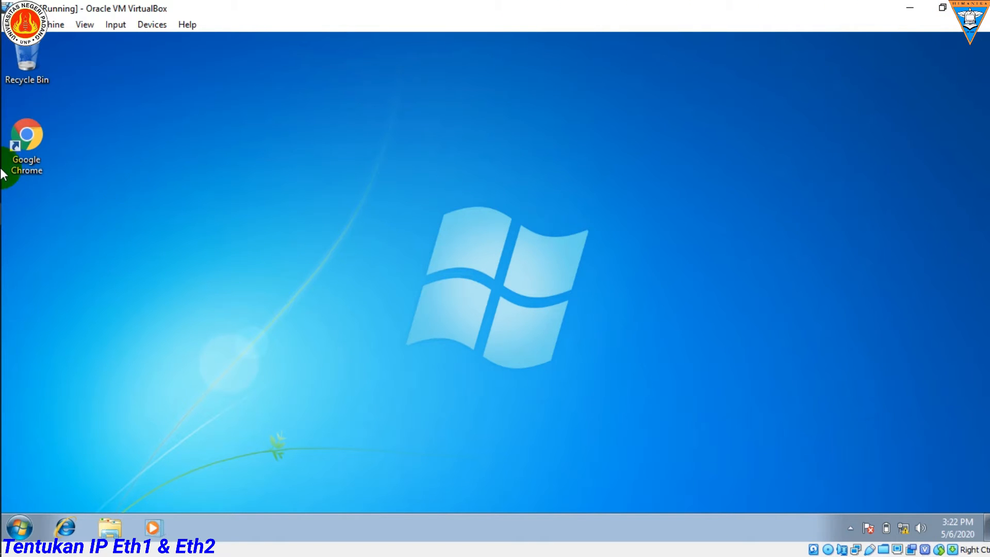
# Step: Check the Router virtual machine's MikroTik console, minimize it and return to the PC_A machine with its window maximized
pyautogui.moveTo(1, 169)
pyautogui.moveTo(23, 218)
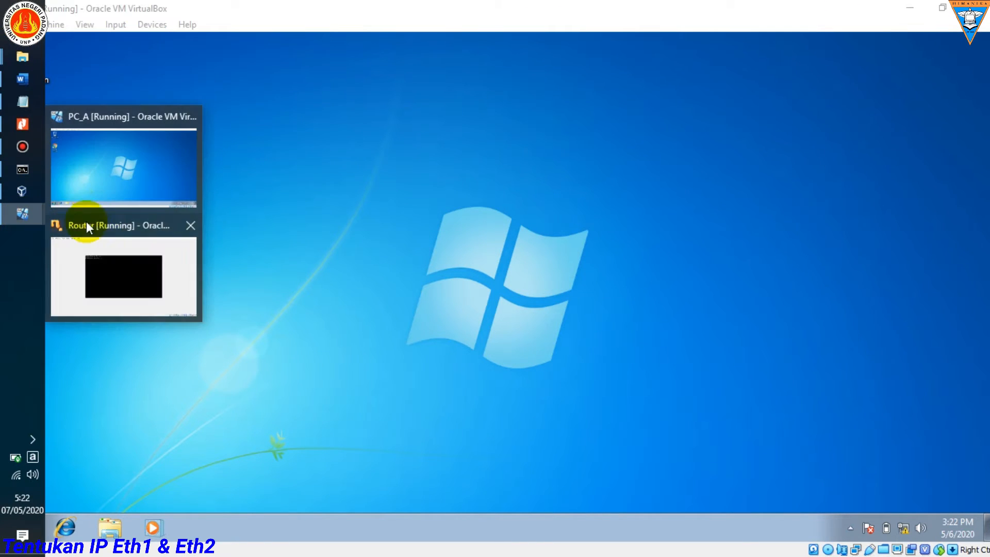
pyautogui.click(119, 256)
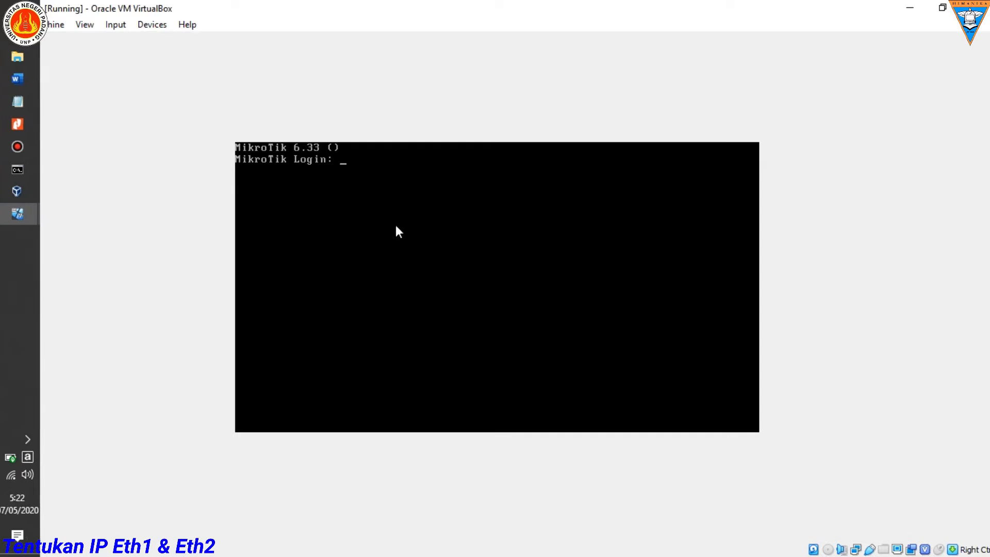
pyautogui.click(909, 9)
pyautogui.click(942, 7)
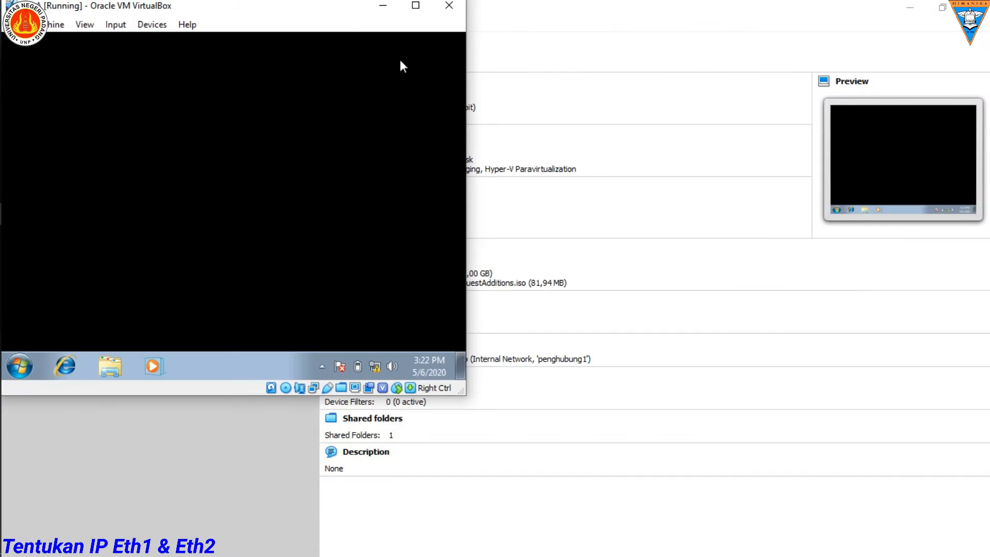
pyautogui.click(416, 5)
pyautogui.moveTo(13, 172)
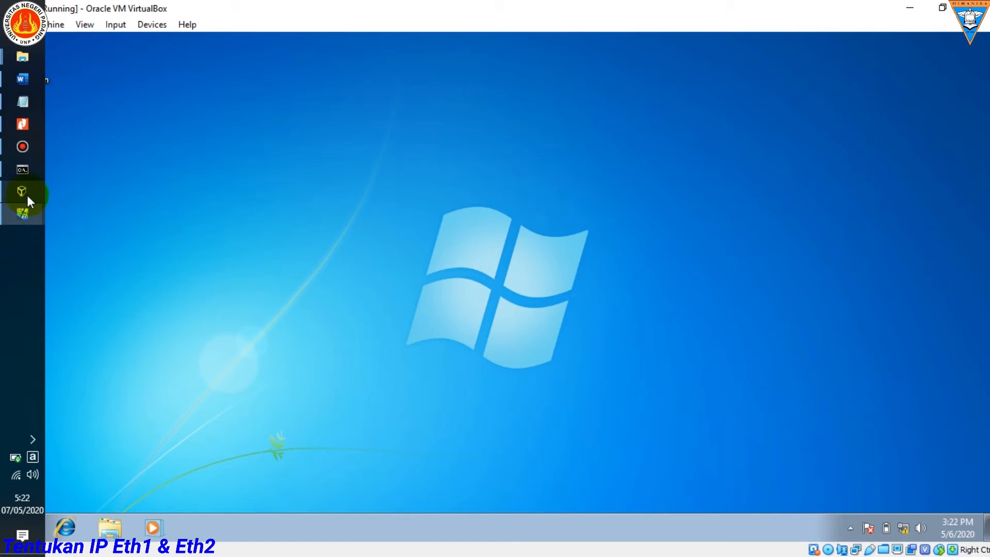
# Step: Return to the exam questions in Word and arrange the document at full height in the left half of the screen beside the Notepad notes
pyautogui.click(23, 81)
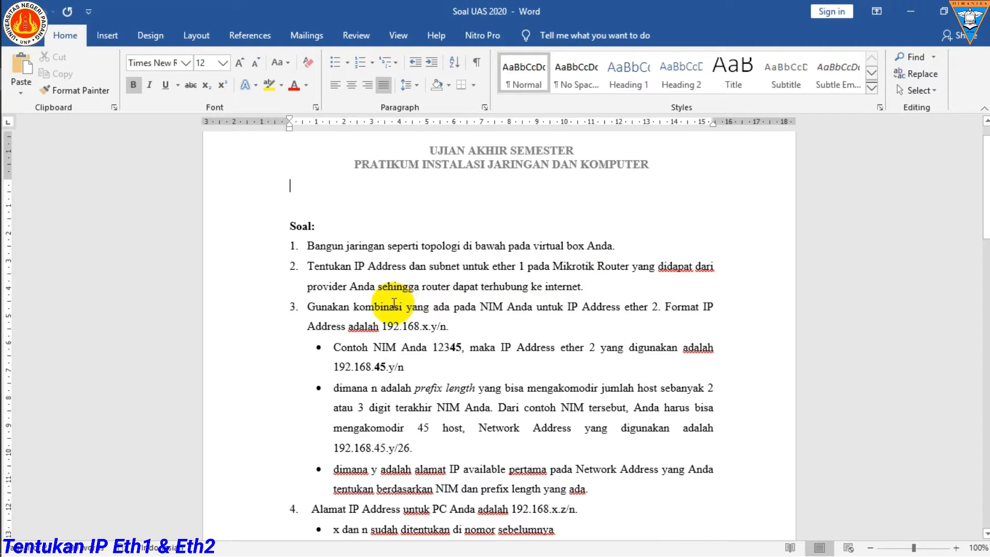
pyautogui.scroll(-3, 435, 341)
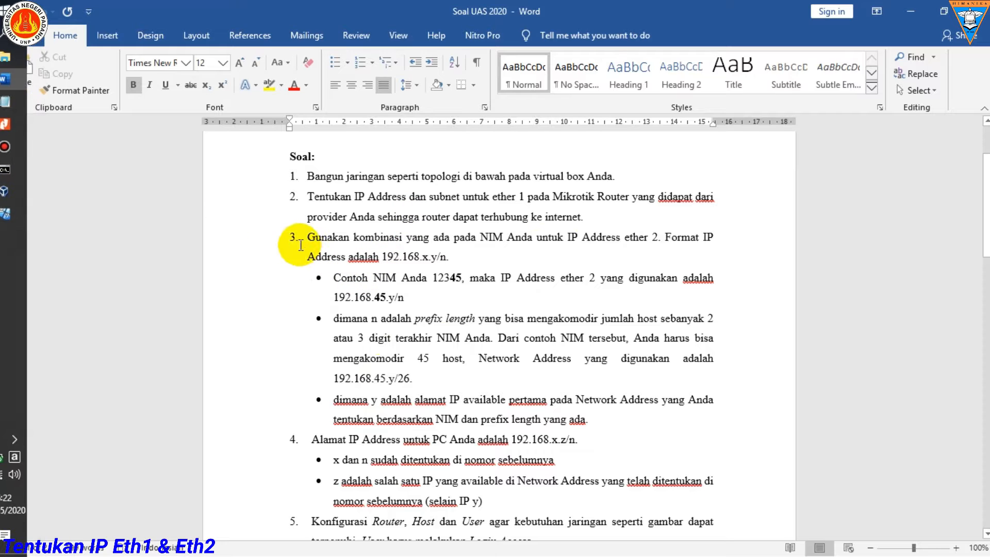
pyautogui.click(24, 124)
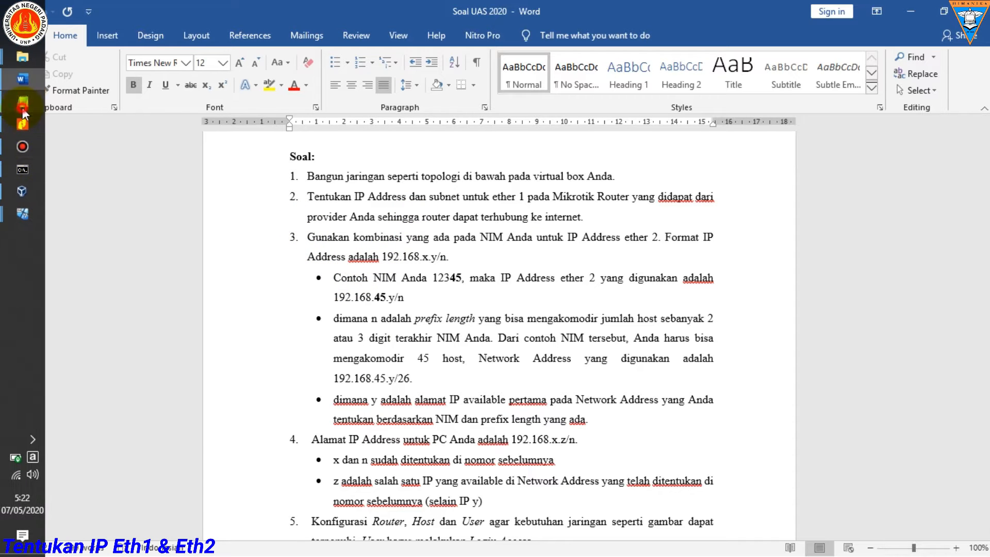
pyautogui.moveTo(400, 5); pyautogui.dragTo(2, 2)
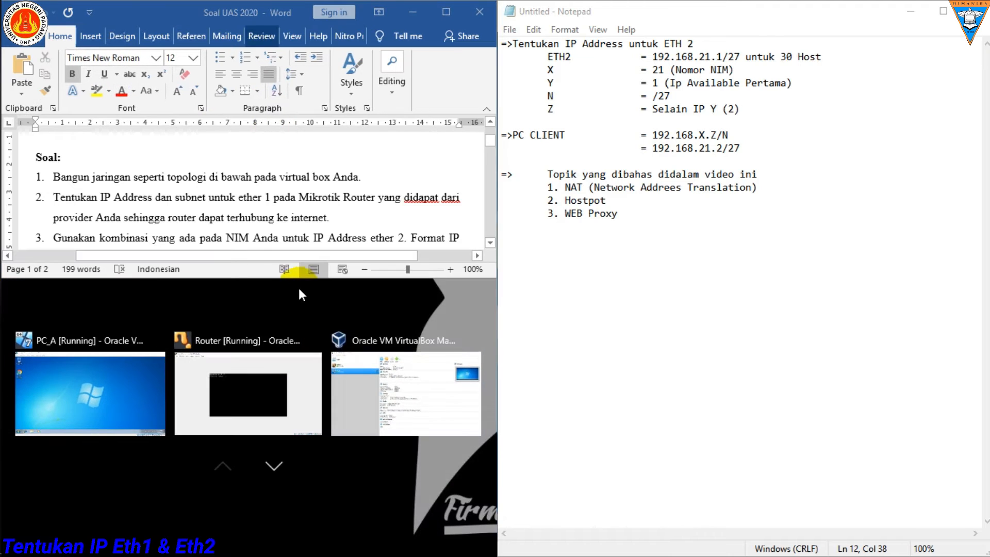
pyautogui.click(709, 159)
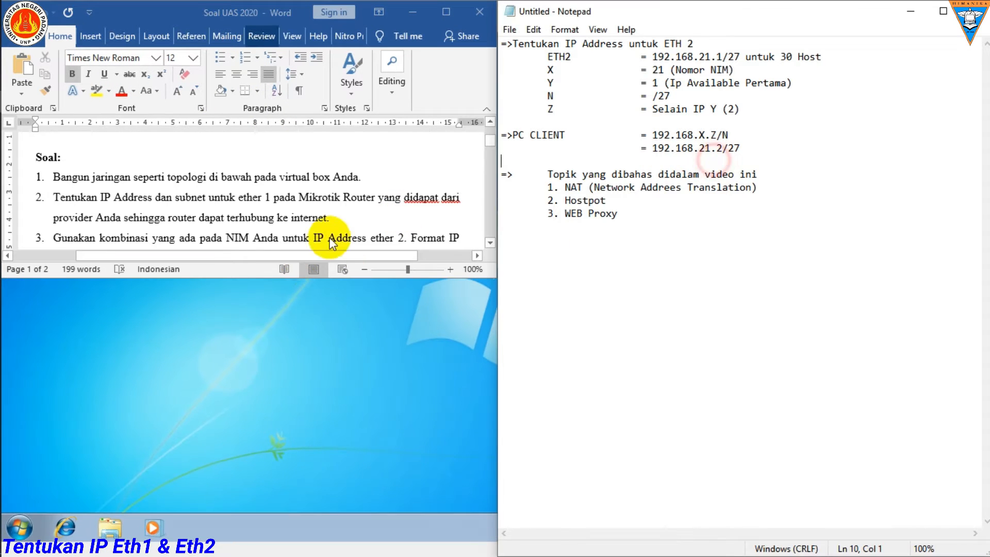
pyautogui.moveTo(278, 277); pyautogui.dragTo(279, 555)
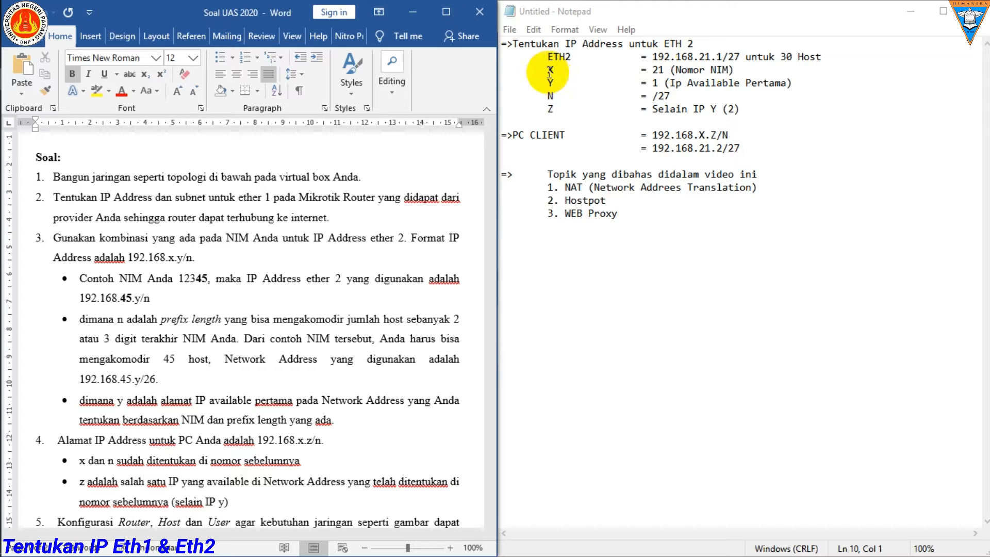
# Step: Compare the X, Y and N values in the Notepad notes with the ETH2 address, highlighting each part
pyautogui.moveTo(546, 71); pyautogui.dragTo(732, 71)
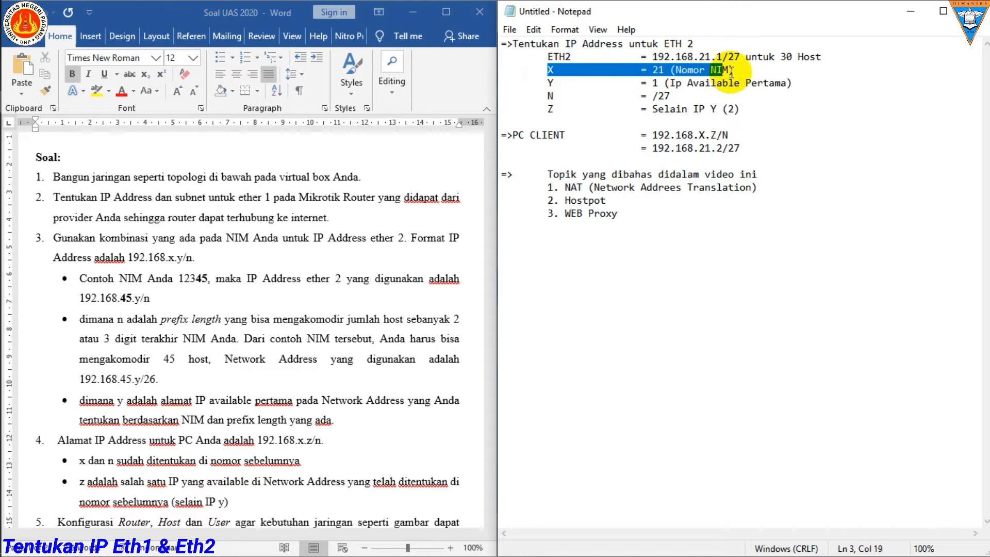
pyautogui.click(736, 71)
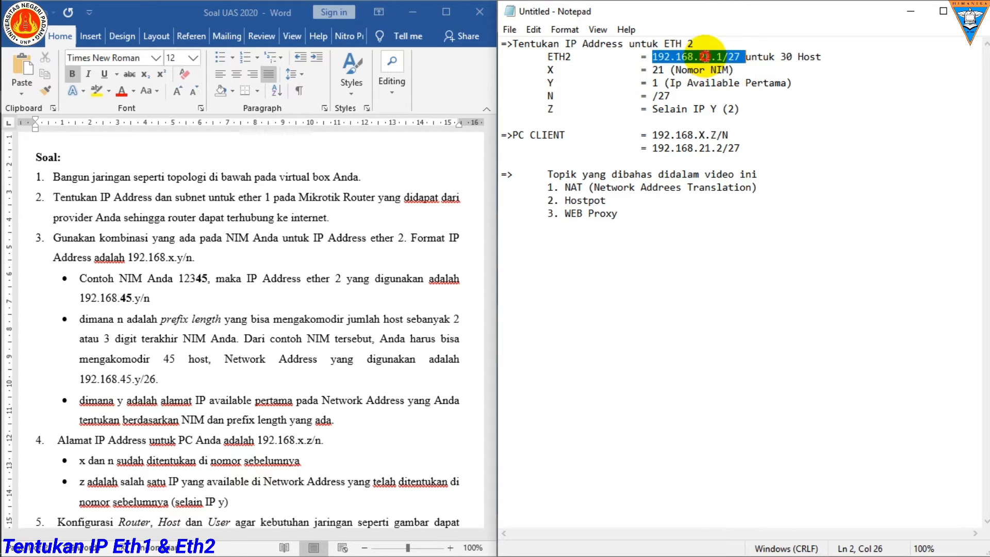
pyautogui.moveTo(544, 82); pyautogui.dragTo(794, 81)
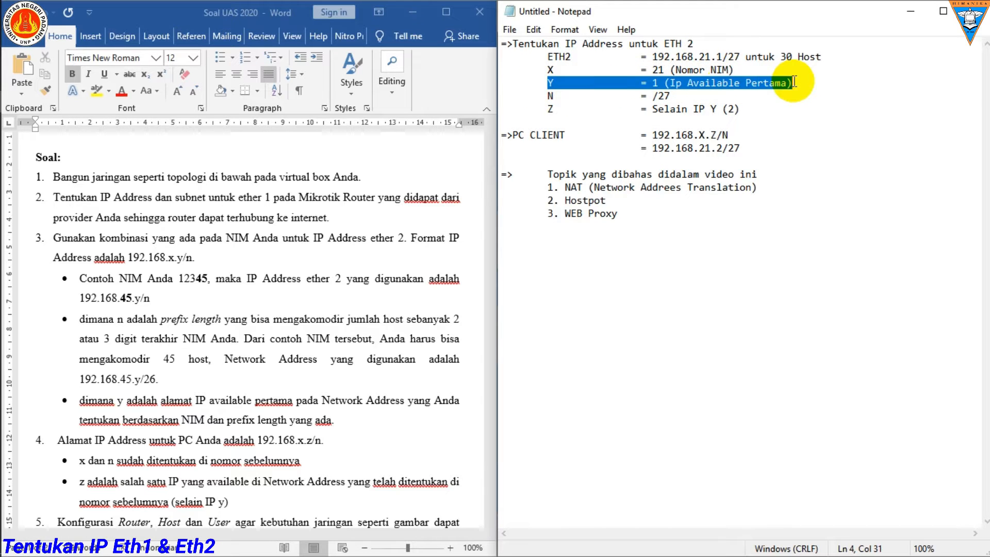
pyautogui.click(720, 57)
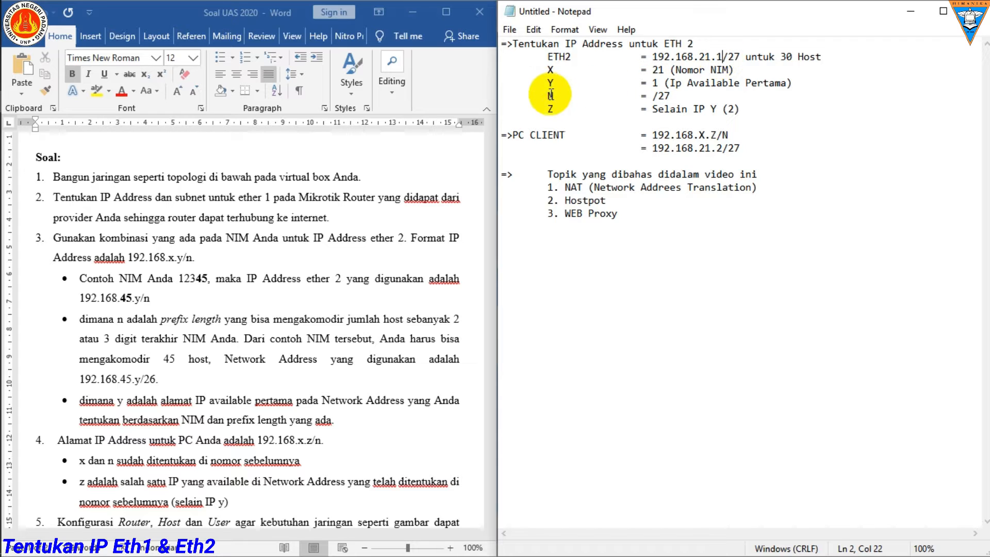
pyautogui.moveTo(545, 95); pyautogui.dragTo(681, 96)
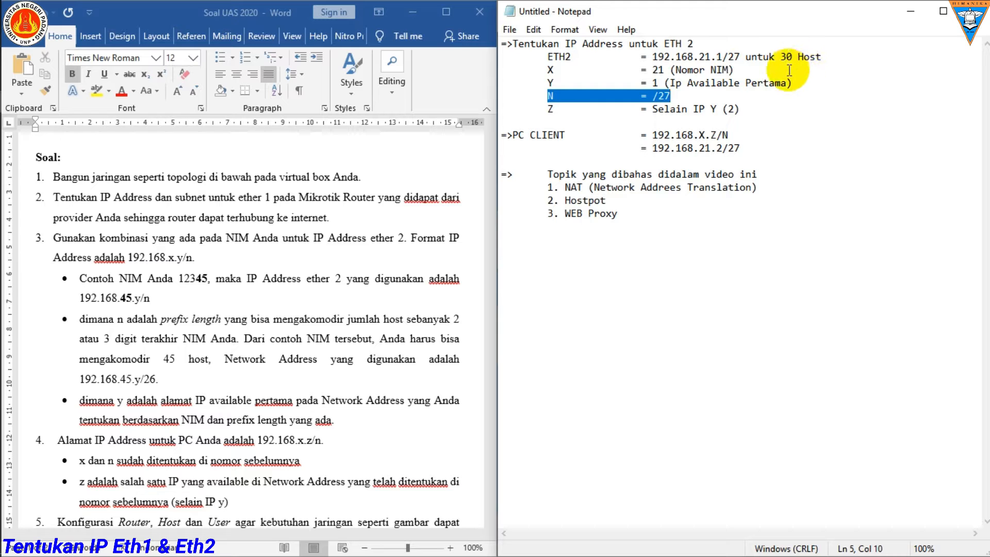
# Step: Open Labsheet 3 Netmask - Subnetting in Nitro Pro and select the /27 row in the class C subnetting table
pyautogui.moveTo(15, 125)
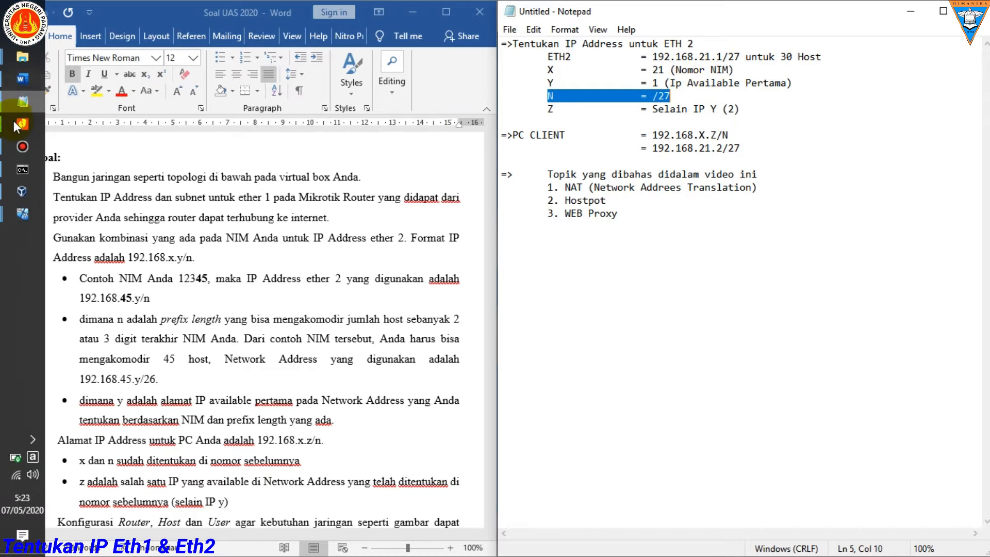
pyautogui.click(37, 122)
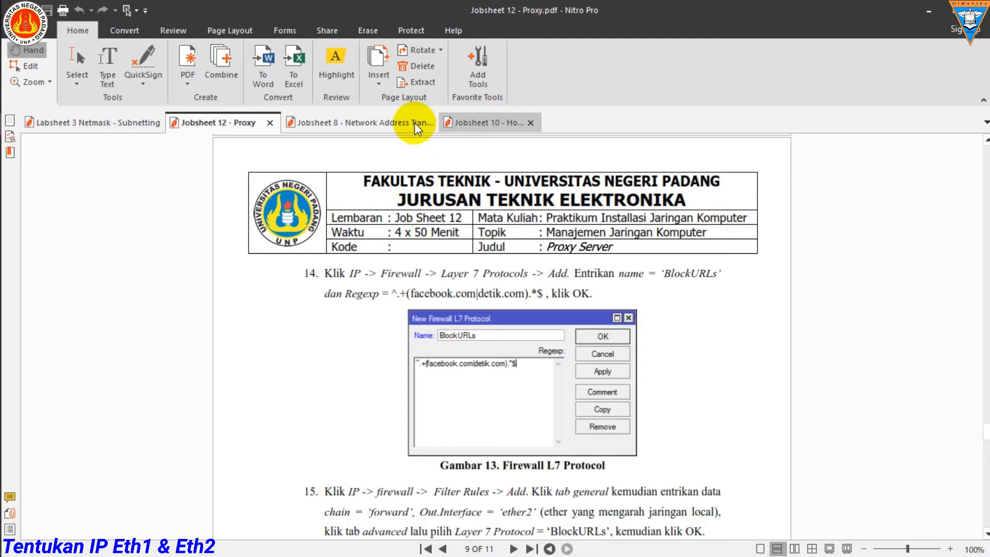
pyautogui.click(128, 123)
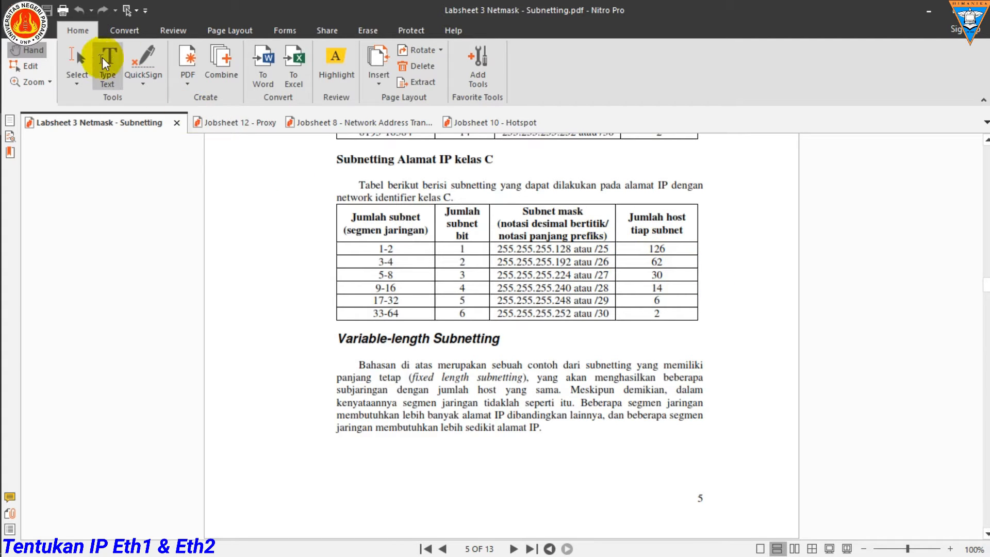
pyautogui.moveTo(673, 277); pyautogui.dragTo(606, 282)
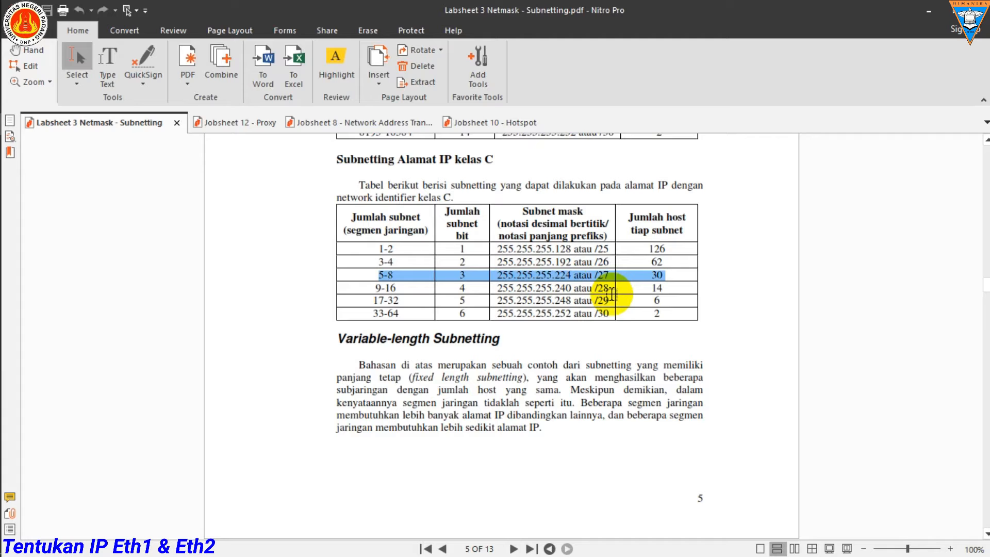
# Step: Minimize the subnetting labsheet, highlight the Z entry in the Notepad notes, and briefly check the PC_A machine's desktop before minimizing it
pyautogui.click(920, 16)
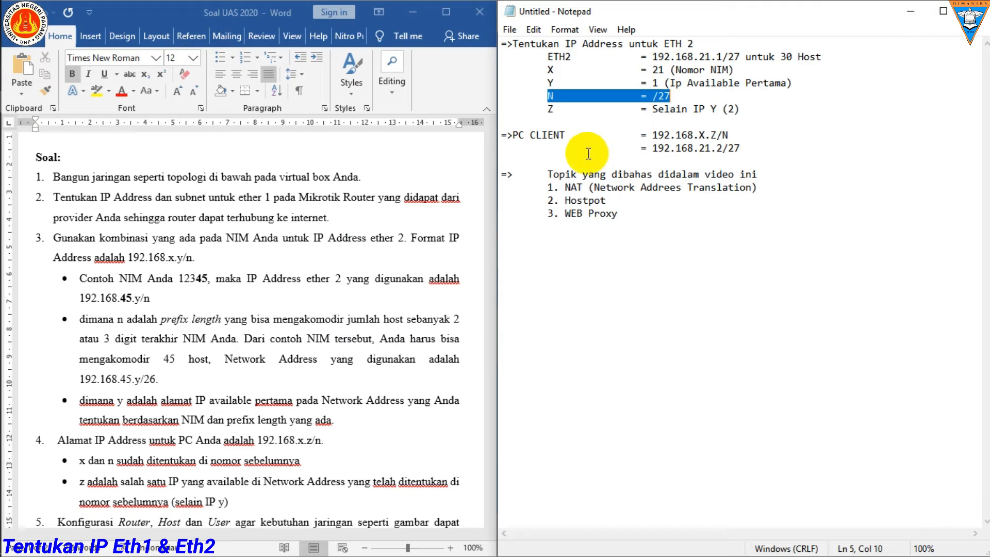
pyautogui.click(747, 109)
pyautogui.moveTo(747, 109); pyautogui.dragTo(538, 109)
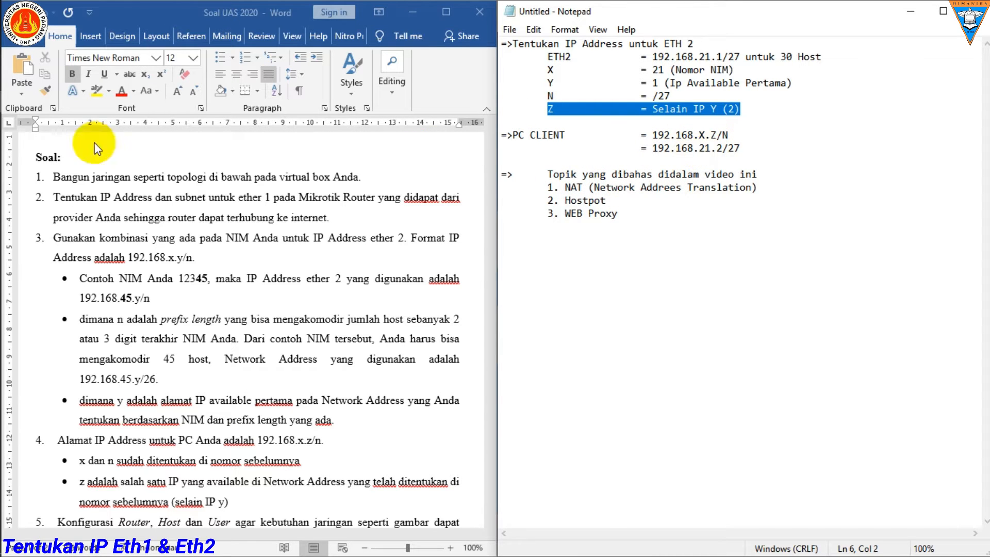
pyautogui.moveTo(2, 154)
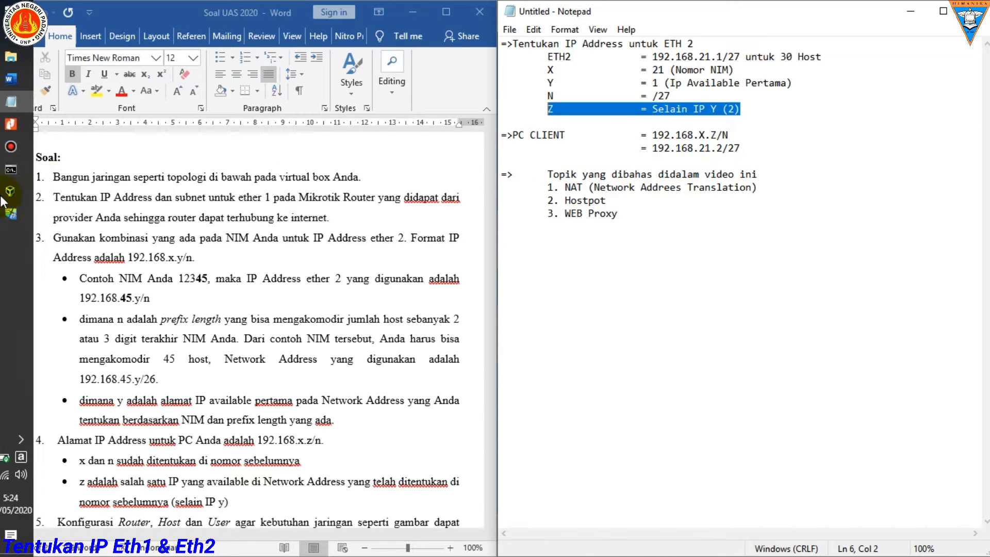
pyautogui.click(11, 213)
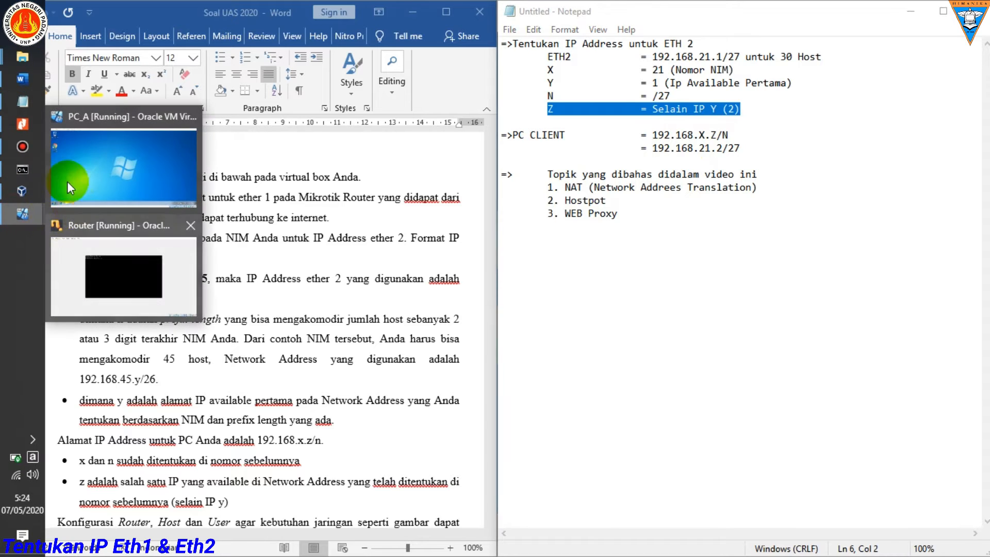
pyautogui.click(67, 181)
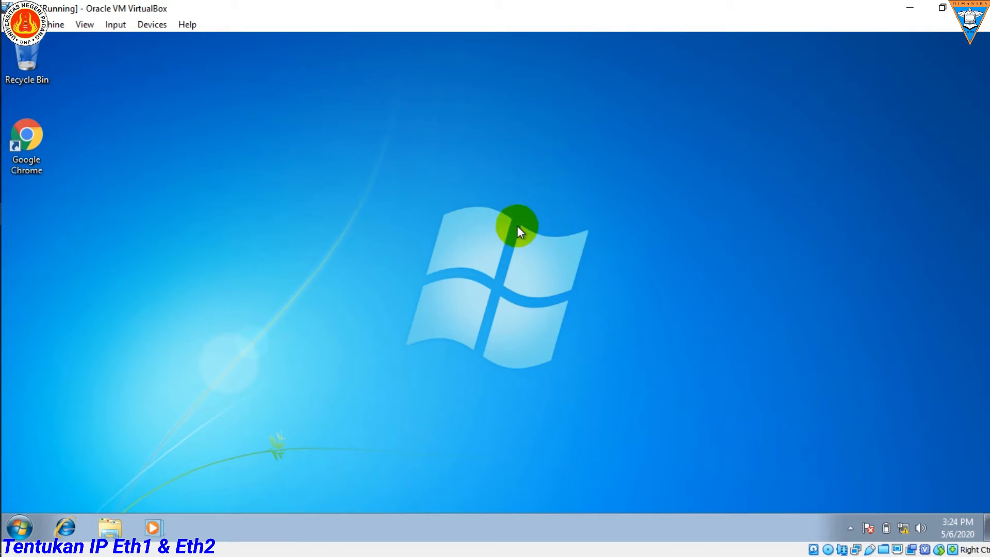
pyautogui.click(901, 19)
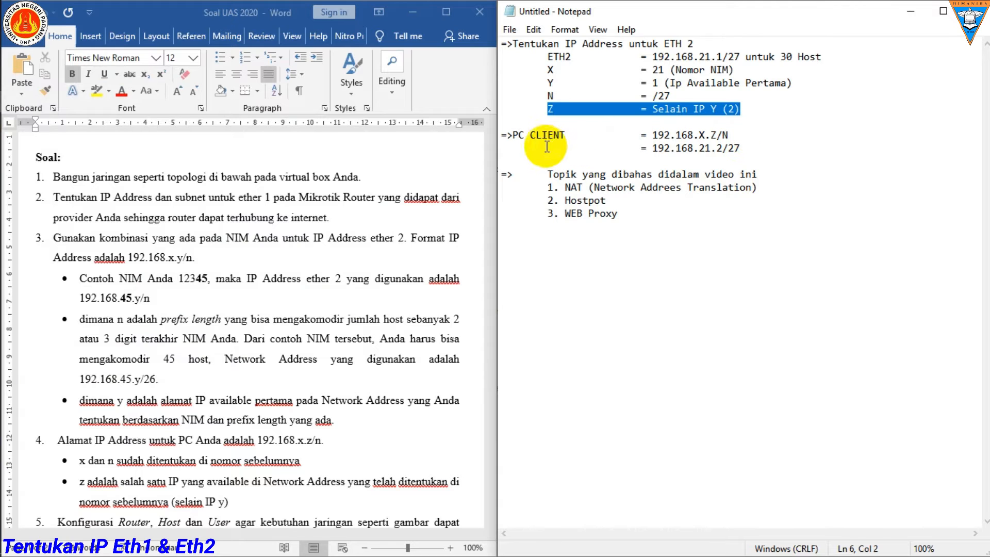
# Step: Compare the PC CLIENT format 192.168.X.Z/N with the ETH2 notes, Z value and 192.168.21.2/27 address, highlighting each part
pyautogui.click(661, 136)
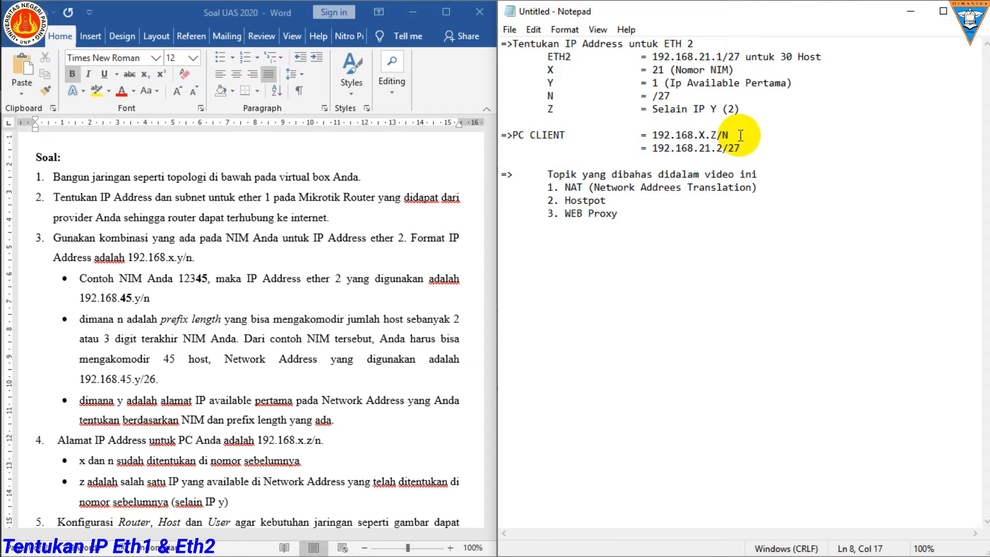
pyautogui.moveTo(736, 135); pyautogui.dragTo(668, 135)
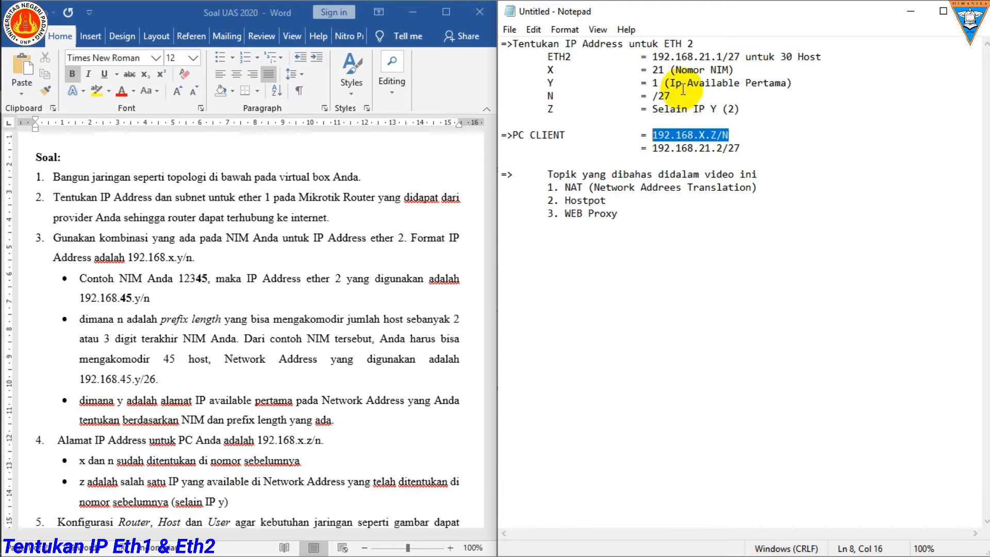
pyautogui.moveTo(740, 112); pyautogui.dragTo(487, 40)
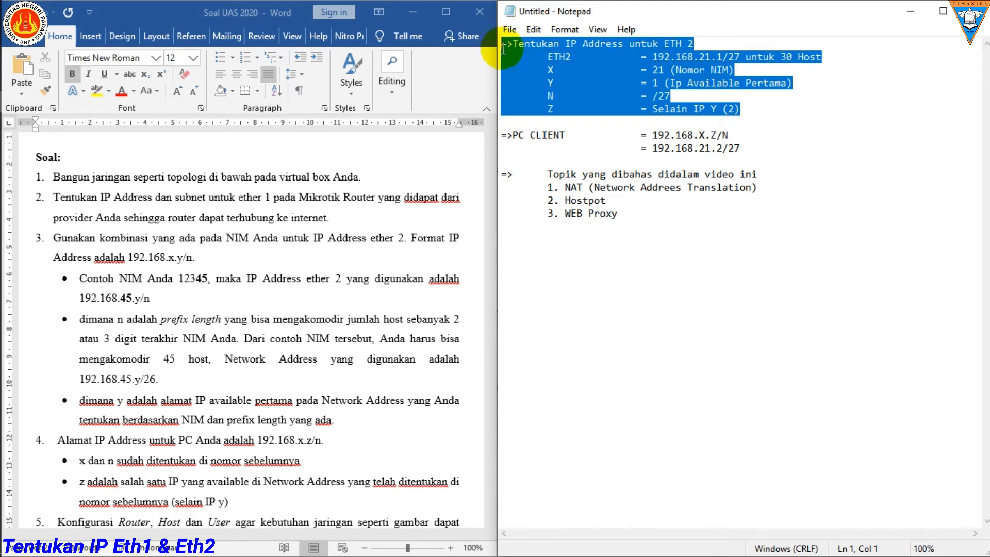
pyautogui.doubleClick(715, 135)
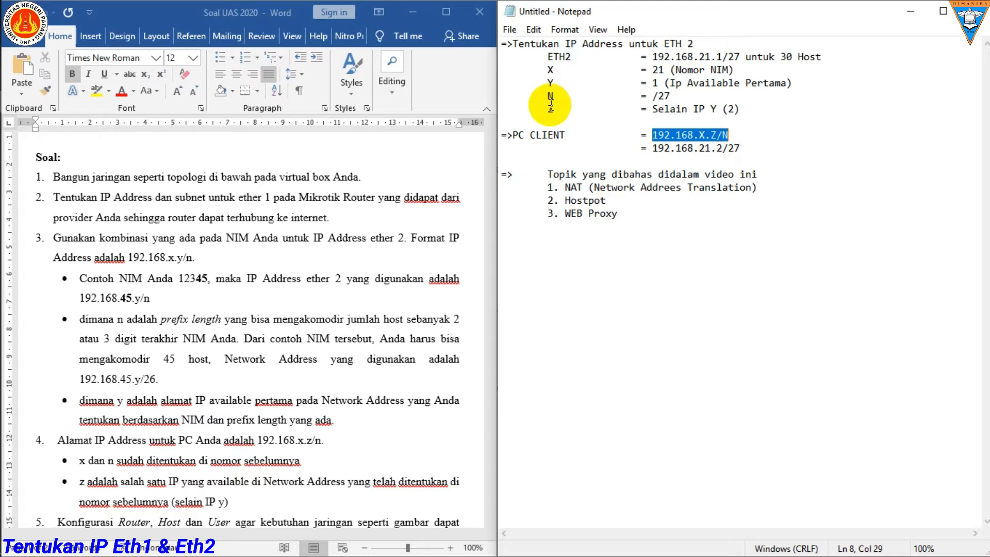
pyautogui.moveTo(549, 107); pyautogui.dragTo(741, 108)
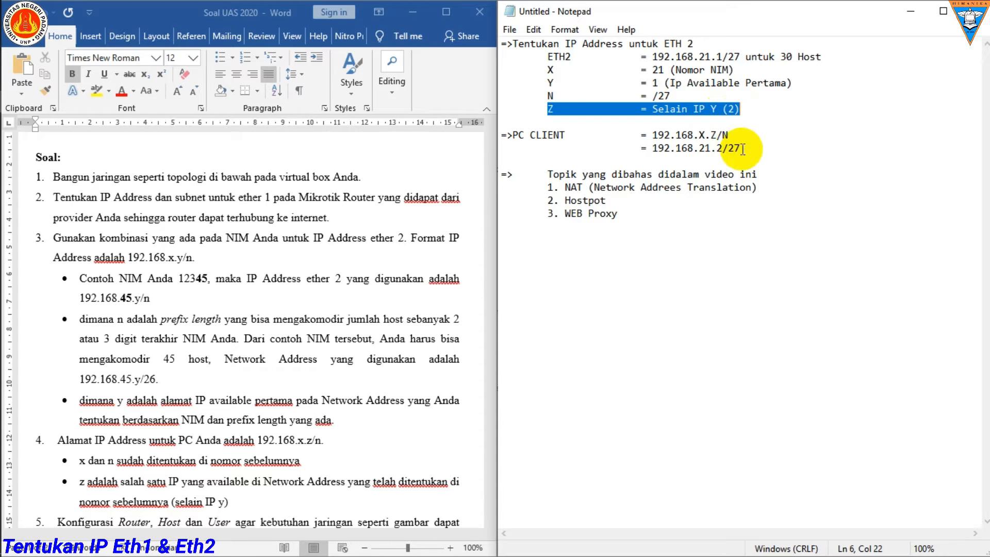
pyautogui.moveTo(743, 149); pyautogui.dragTo(658, 147)
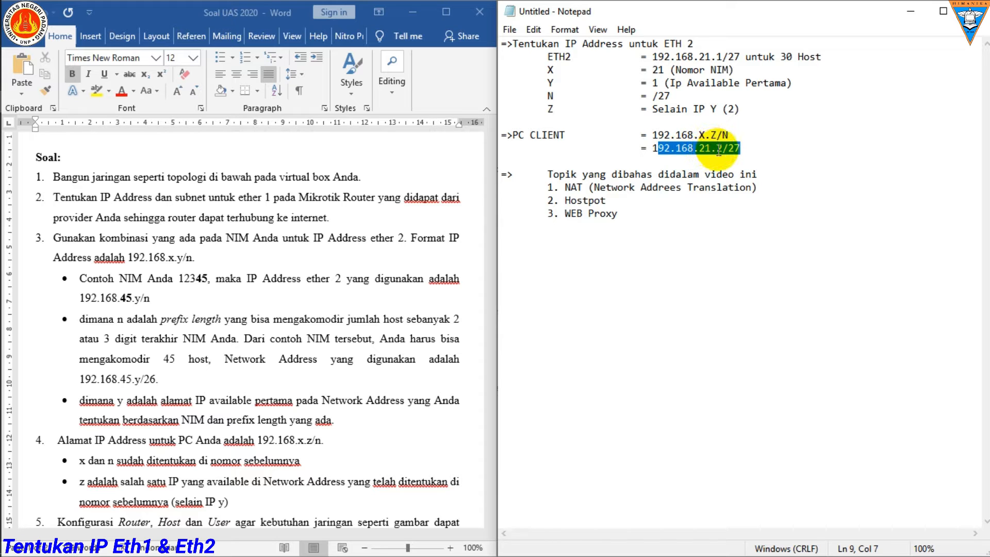
# Step: Minimize the Notepad notes, open and refresh the Routing Static folder in File Explorer, and launch winbox from it
pyautogui.click(905, 17)
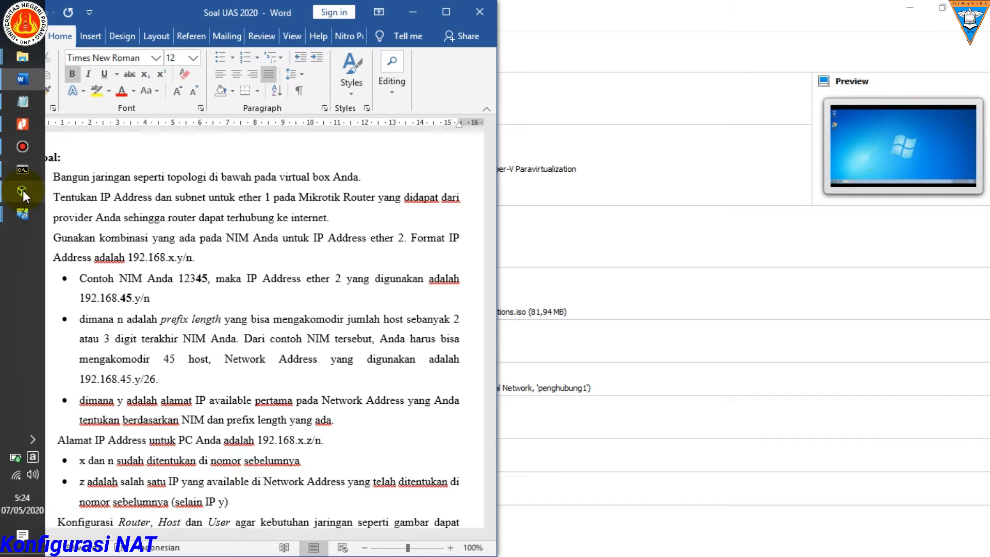
pyautogui.moveTo(23, 191)
pyautogui.moveTo(22, 56)
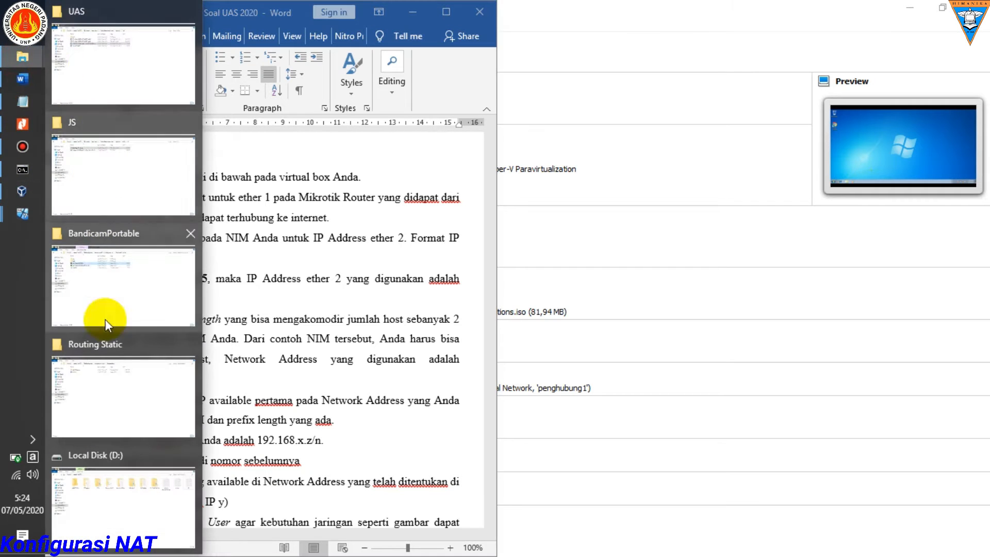
pyautogui.click(113, 364)
pyautogui.rightClick(256, 156)
pyautogui.click(285, 209)
pyautogui.click(148, 107)
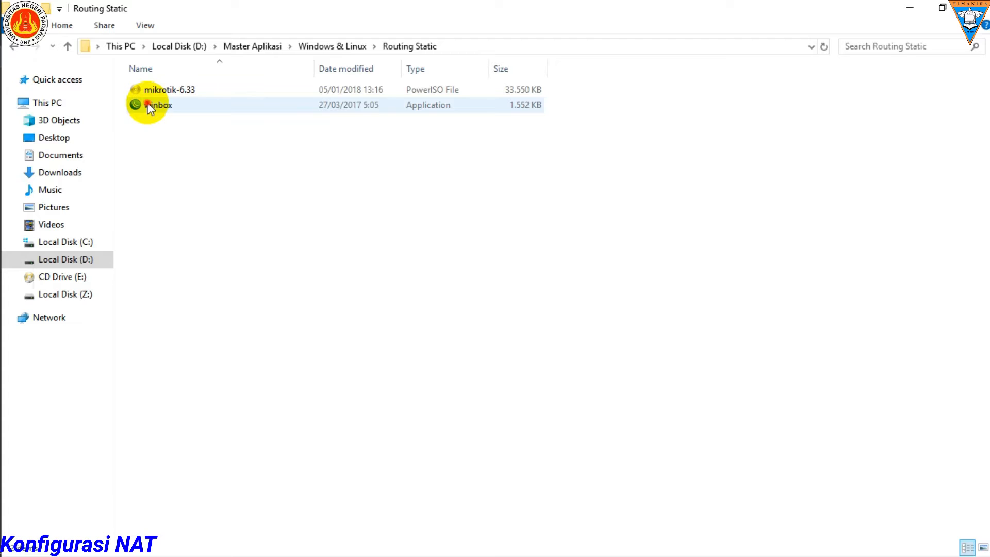
pyautogui.doubleClick(148, 105)
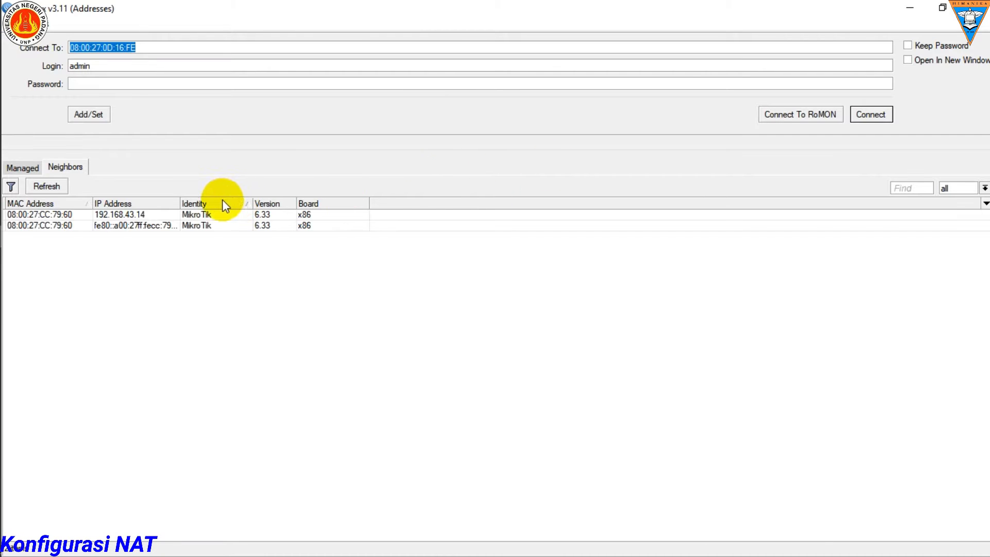
# Step: Arrange WinBox in the right half of the screen and the Notepad IP notes in the left half
pyautogui.moveTo(510, 10); pyautogui.dragTo(989, 94)
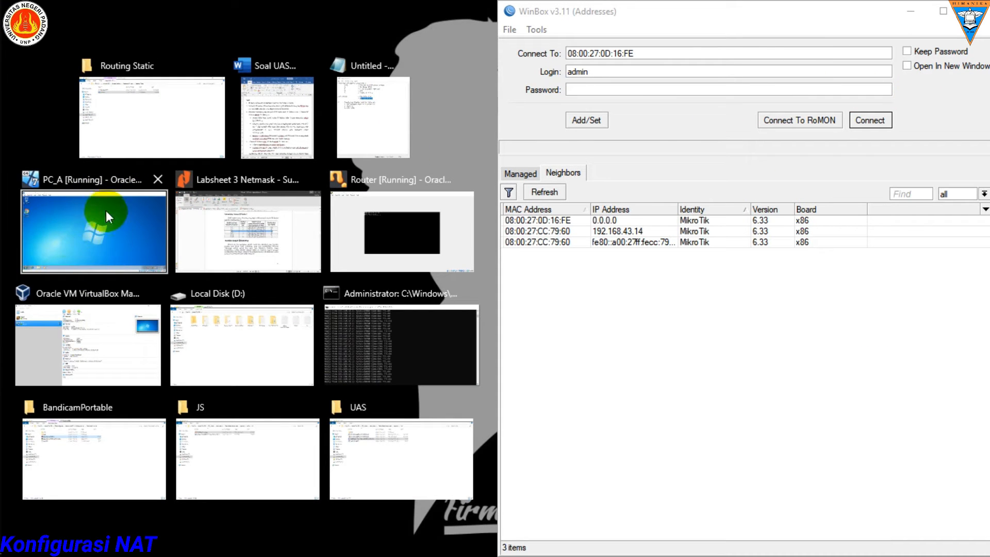
pyautogui.click(86, 224)
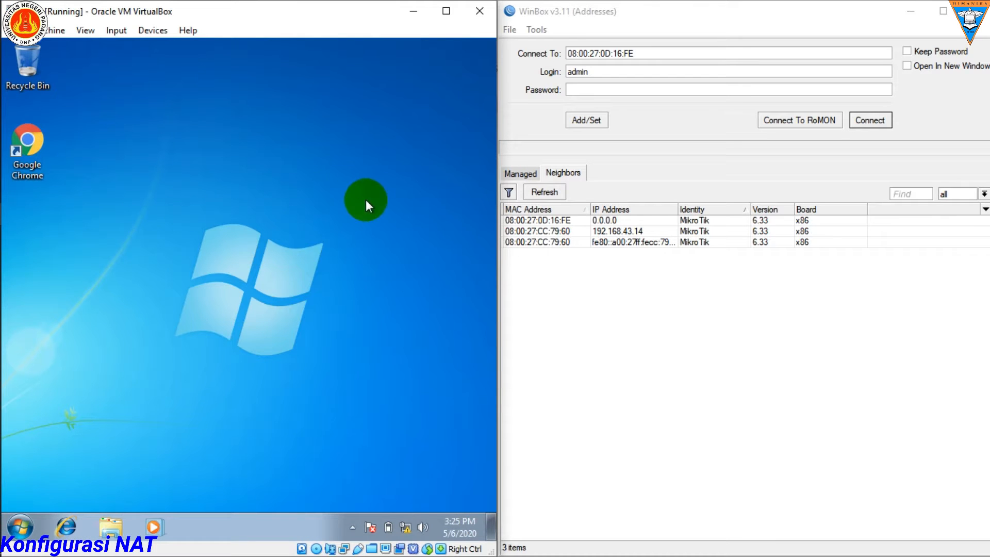
pyautogui.click(21, 103)
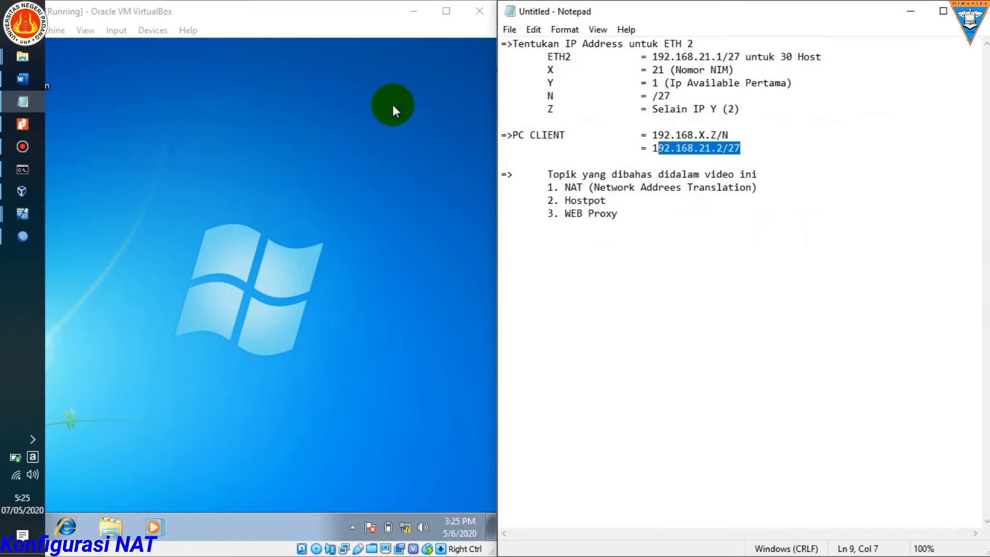
pyautogui.moveTo(726, 12); pyautogui.dragTo(1, 31)
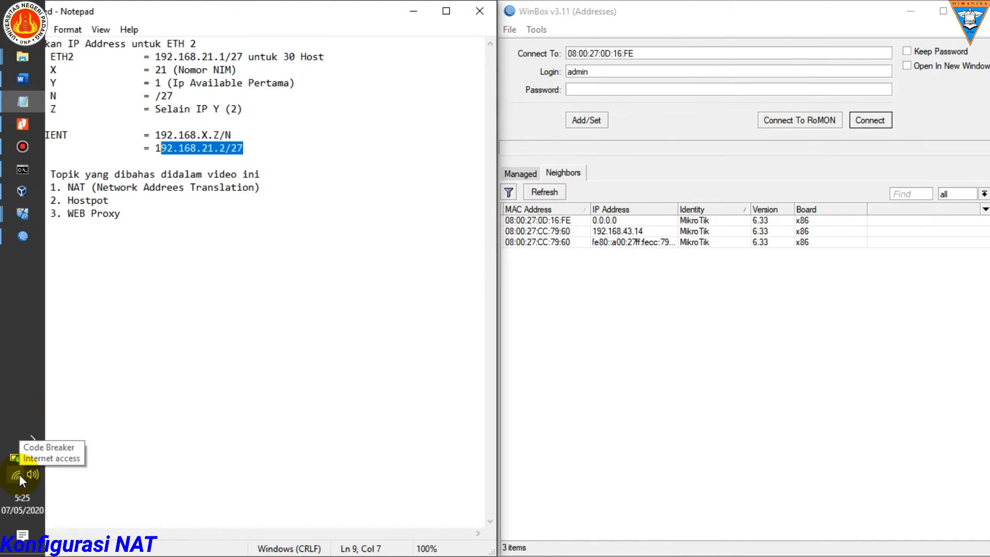
# Step: Check the host's Wi-Fi connection, and connect WinBox to neighbor 08:00:27:0D:16:FE as admin, dismissing the RouterOS license notice
pyautogui.click(18, 474)
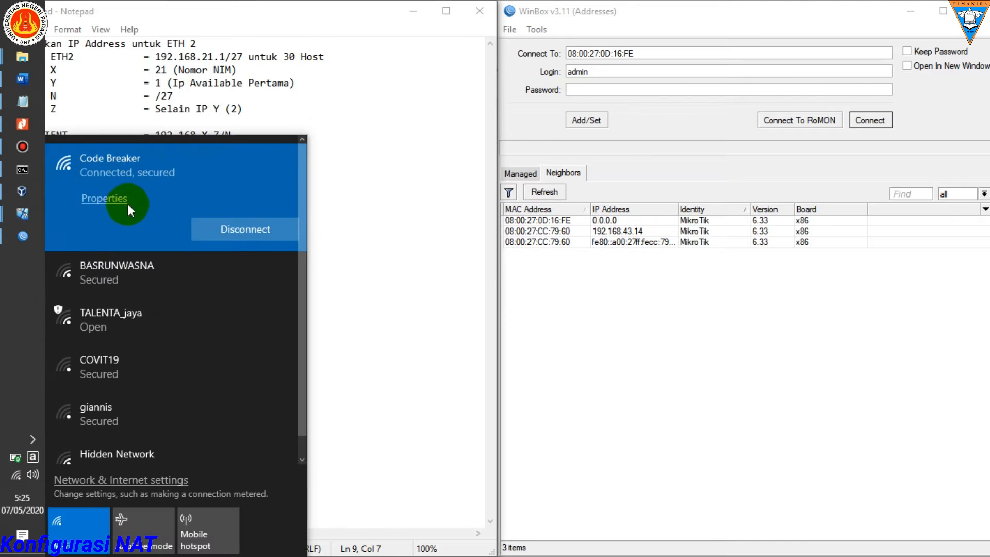
pyautogui.click(16, 477)
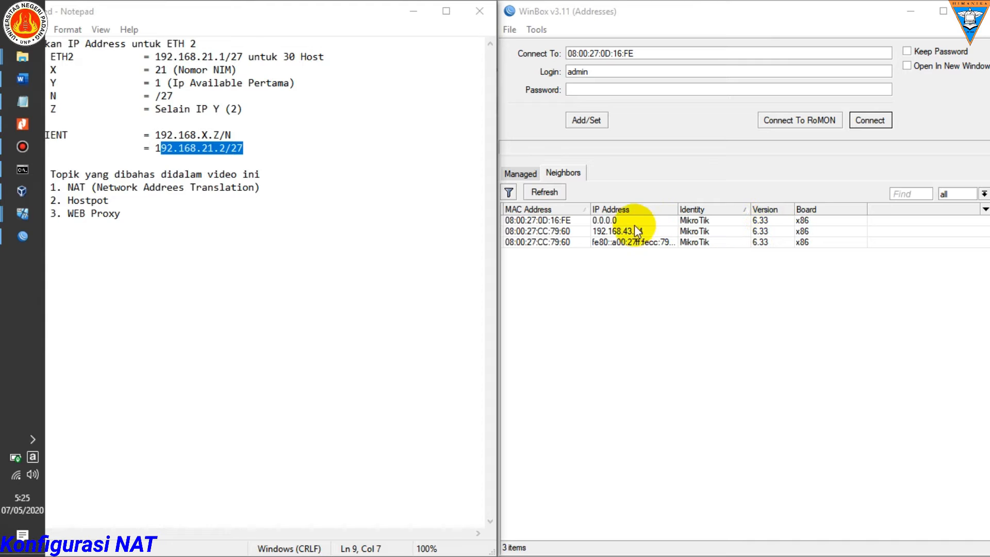
pyautogui.click(565, 222)
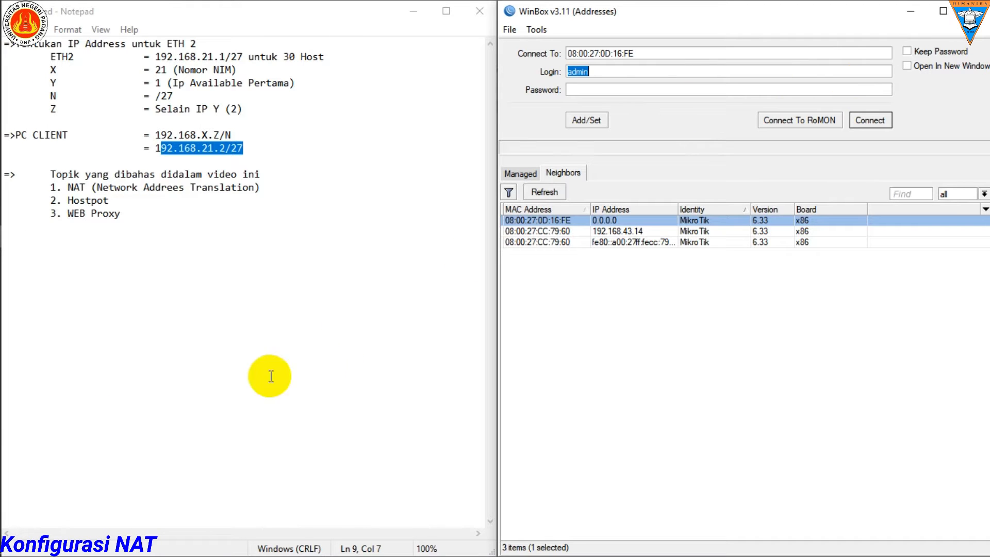
pyautogui.moveTo(1, 450)
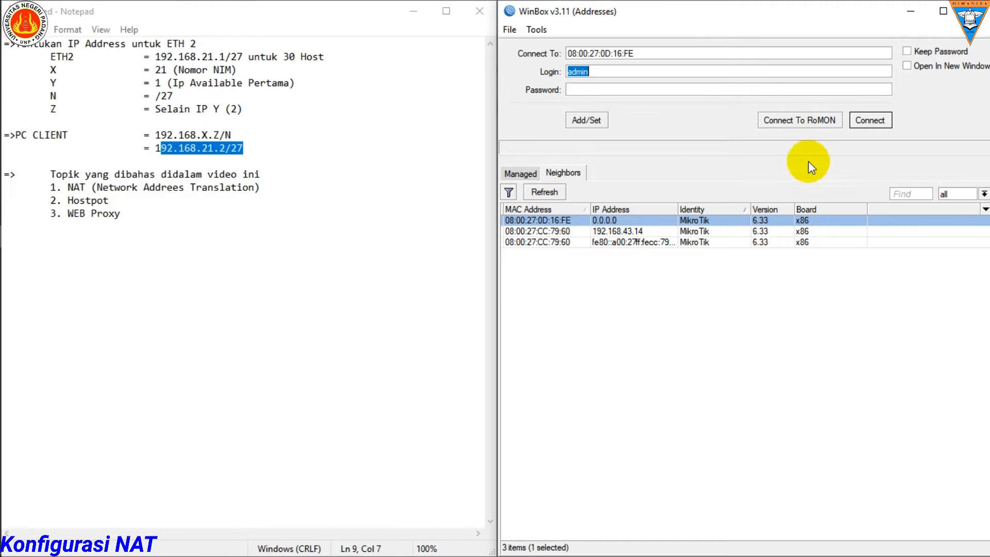
pyautogui.click(870, 122)
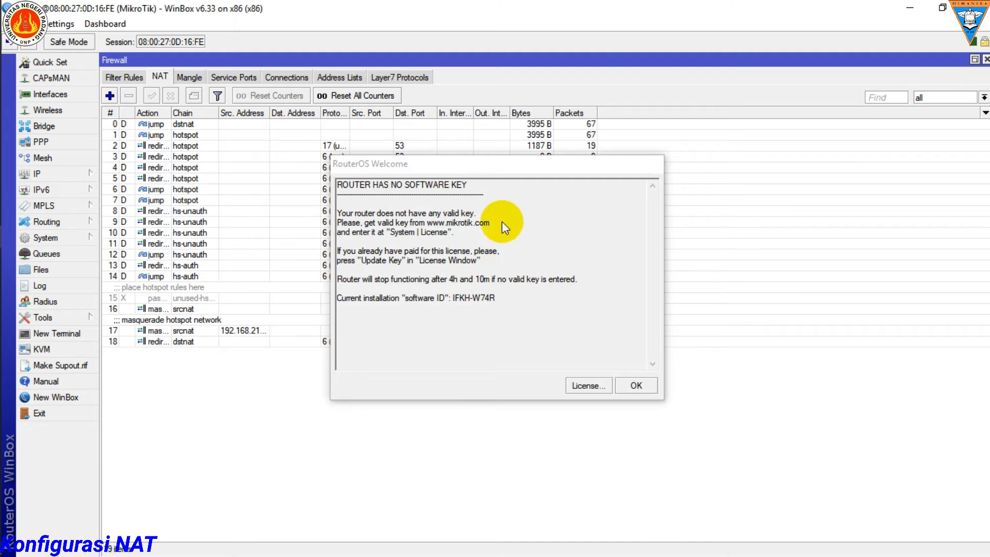
pyautogui.click(637, 386)
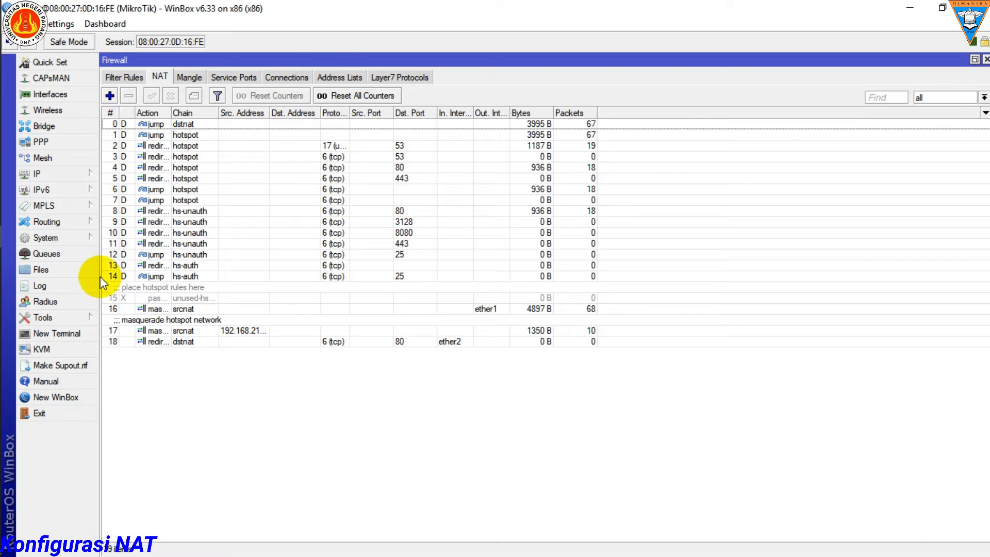
# Step: Reset the router's entire configuration with all reset options left off, and confirm the reboot
pyautogui.click(77, 237)
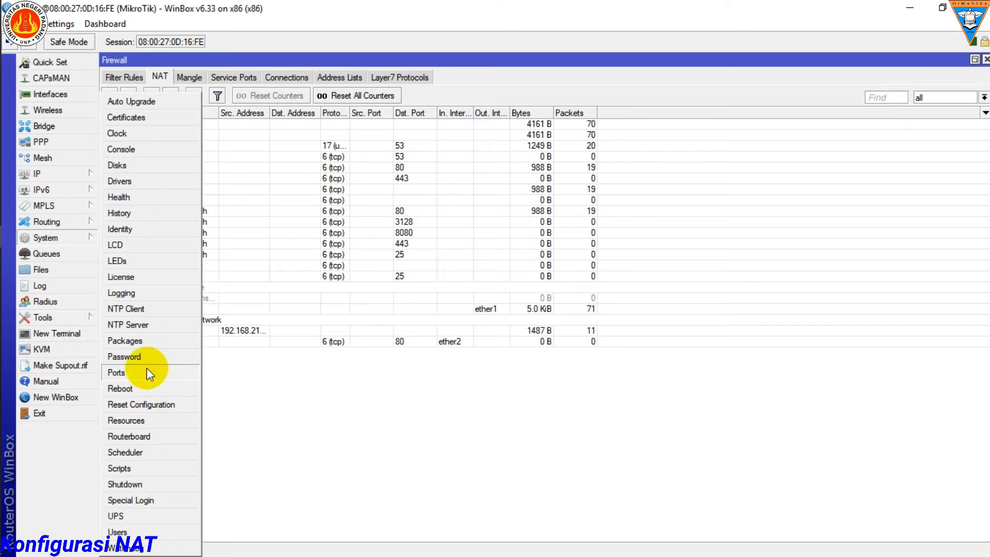
pyautogui.click(140, 405)
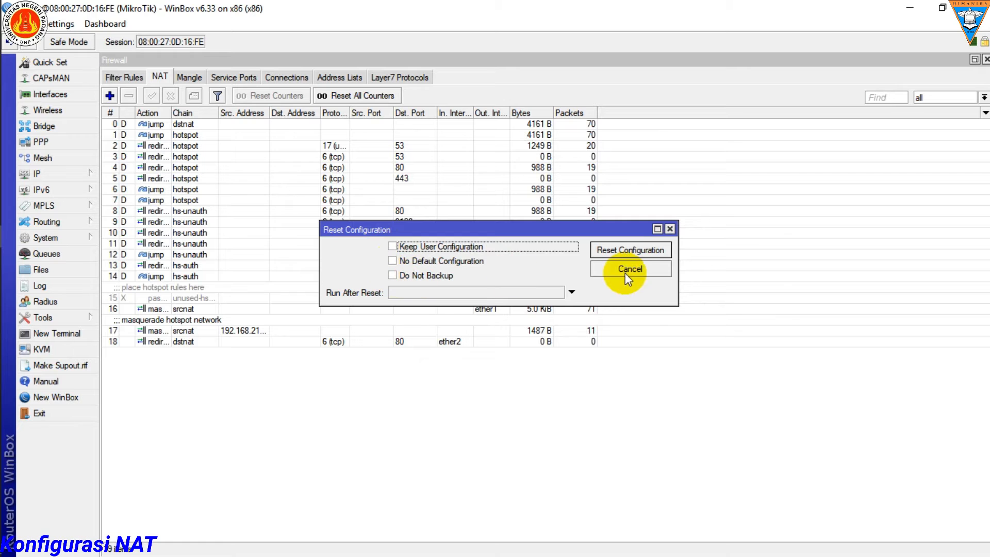
pyautogui.click(632, 255)
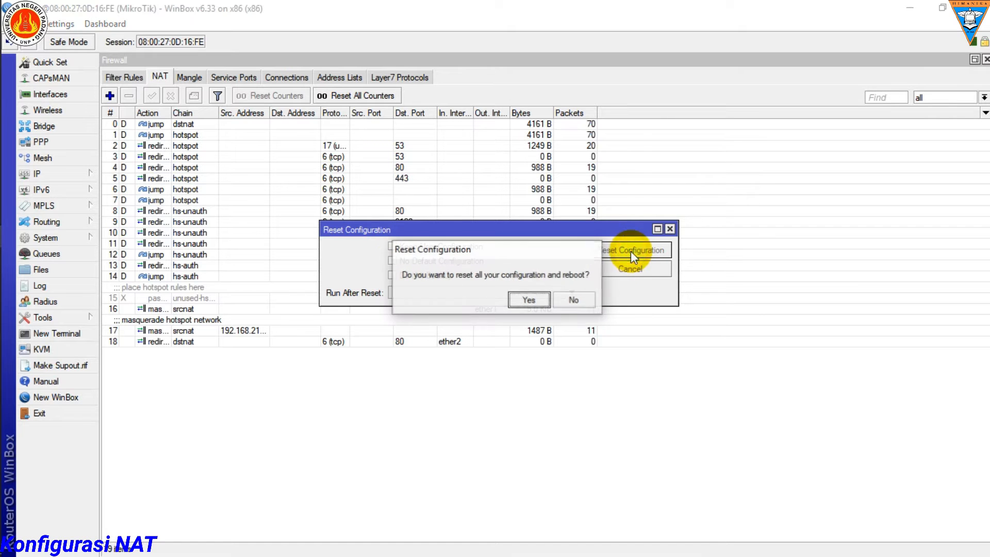
pyautogui.click(526, 300)
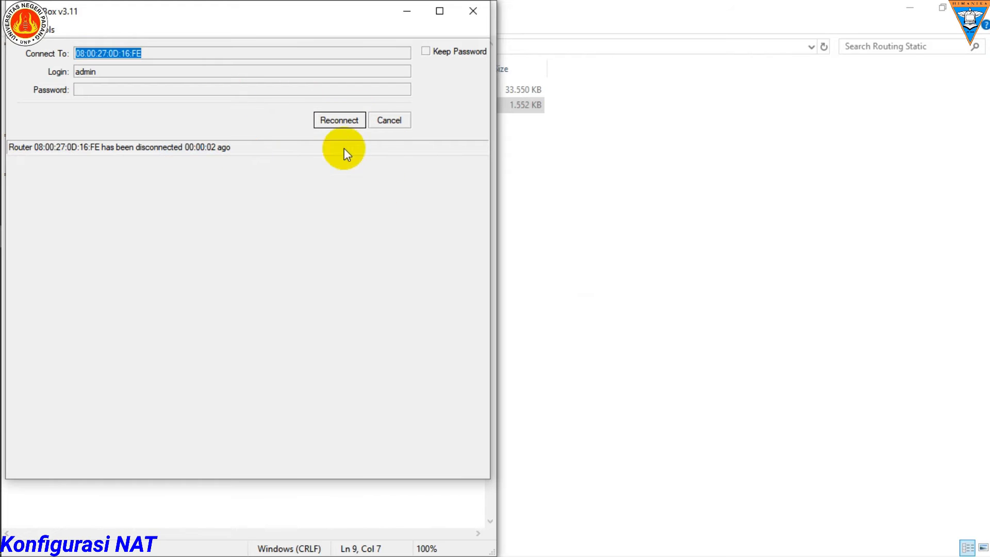
# Step: Cancel the WinBox reconnection, close WinBox, and relaunch it from the Routing Static folder with its window maximized
pyautogui.click(386, 122)
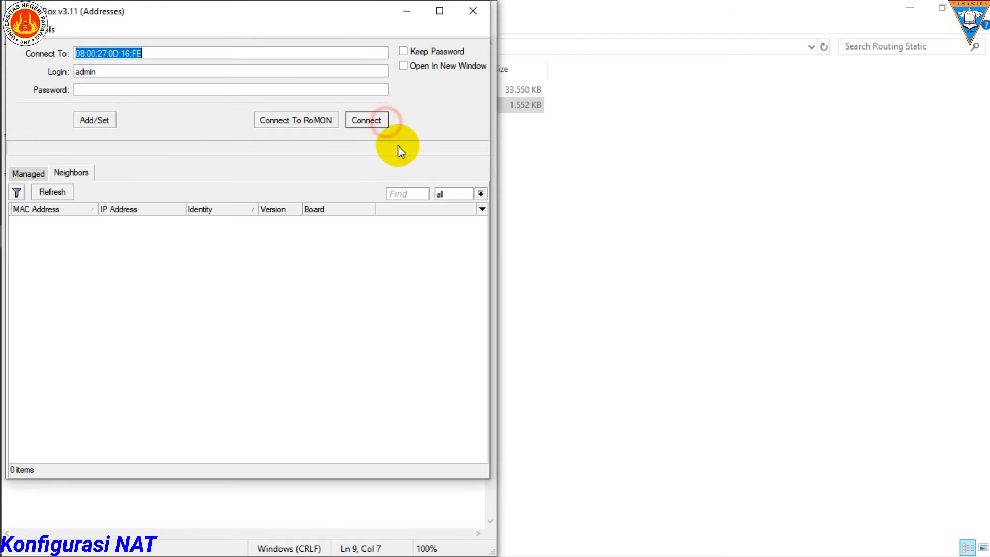
pyautogui.click(473, 14)
pyautogui.click(541, 163)
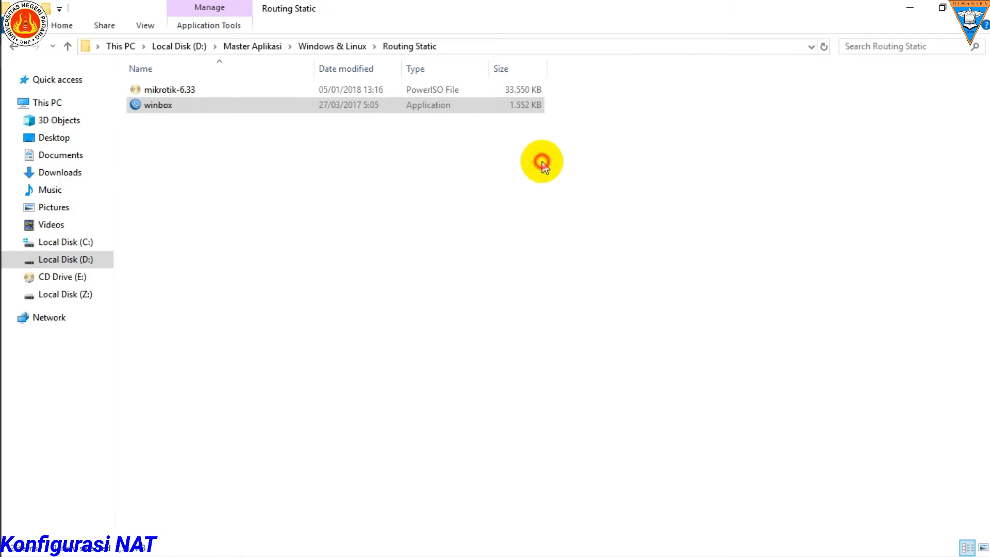
pyautogui.doubleClick(173, 107)
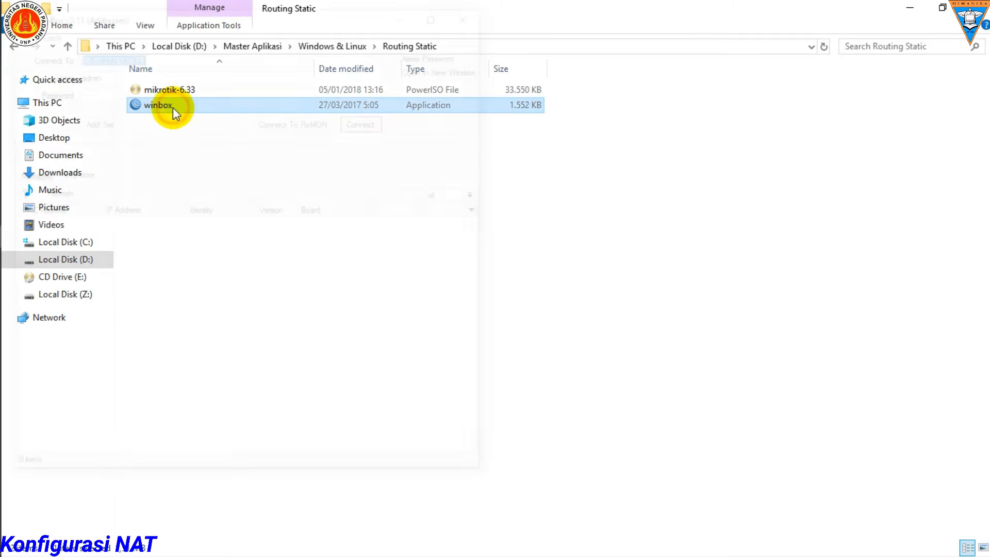
pyautogui.click(436, 17)
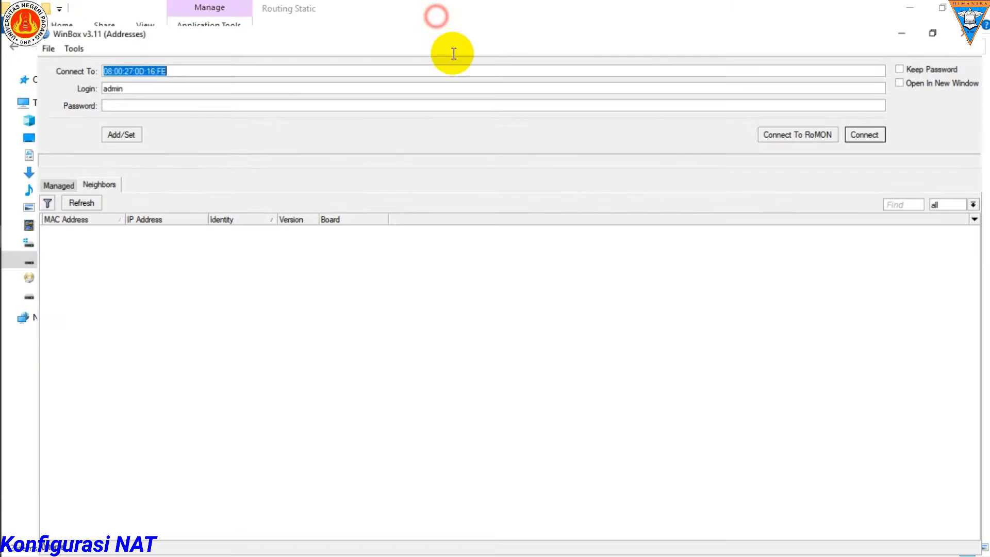
pyautogui.moveTo(3, 169)
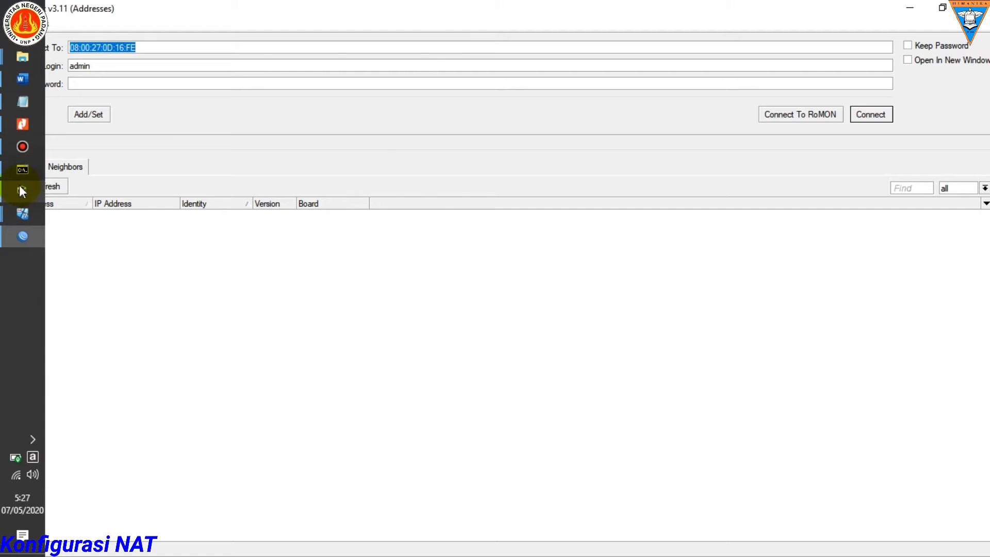
# Step: Switch to VirtualBox, check the Router virtual machine's console for the login prompt, and minimize its window
pyautogui.click(22, 191)
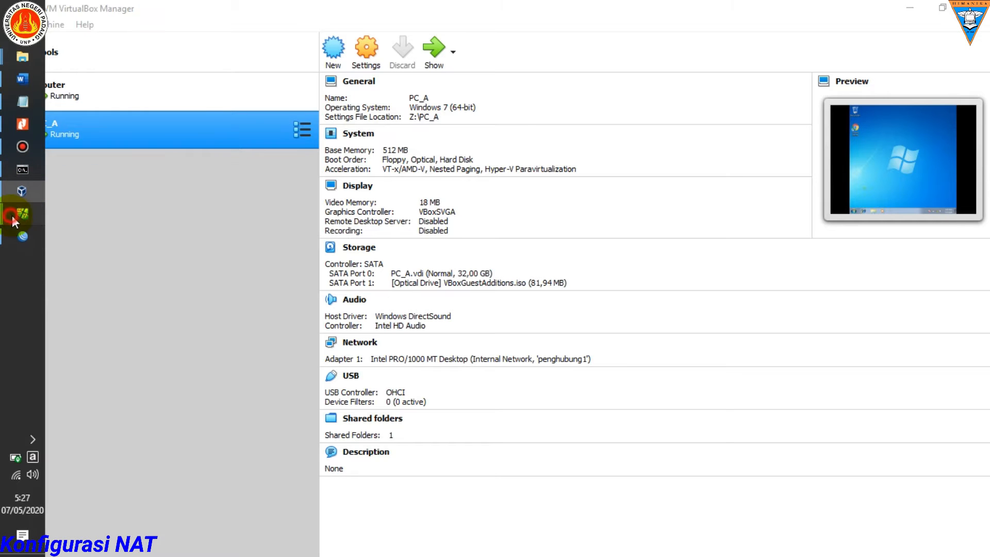
pyautogui.moveTo(22, 213)
pyautogui.click(122, 256)
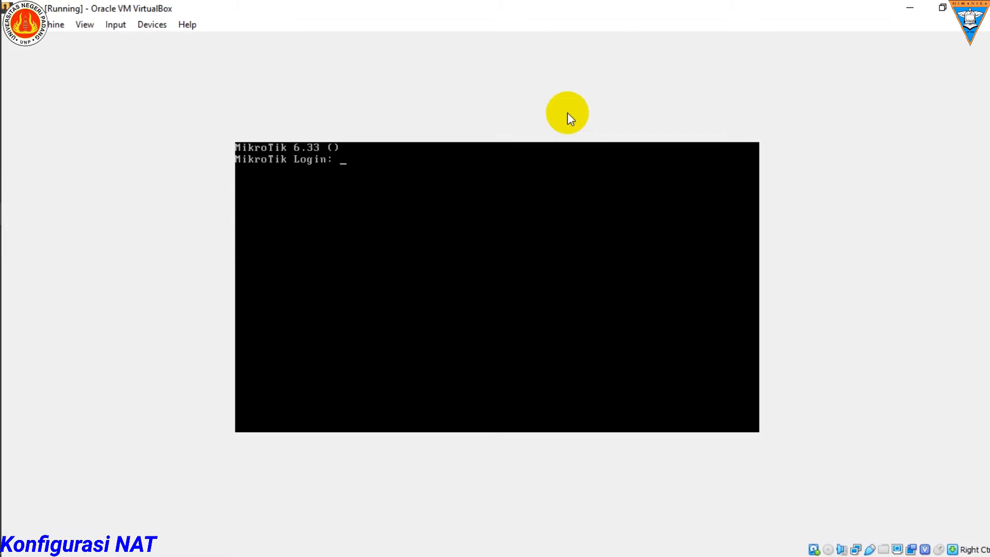
pyautogui.click(909, 7)
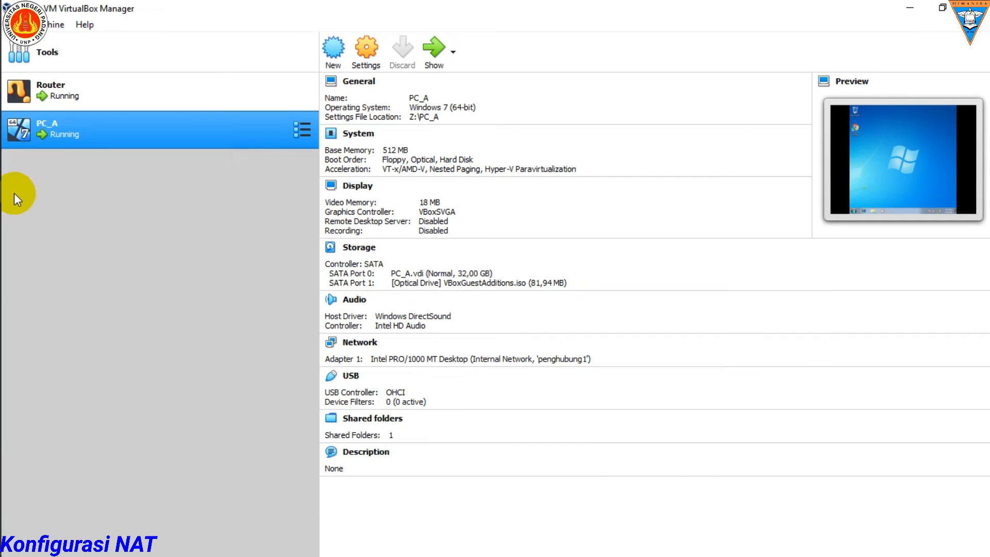
# Step: Switch to WinBox, refresh the neighbors, and connect to 08:00:27:0D:16:FE as admin, dismissing the RouterOS license notice
pyautogui.click(22, 232)
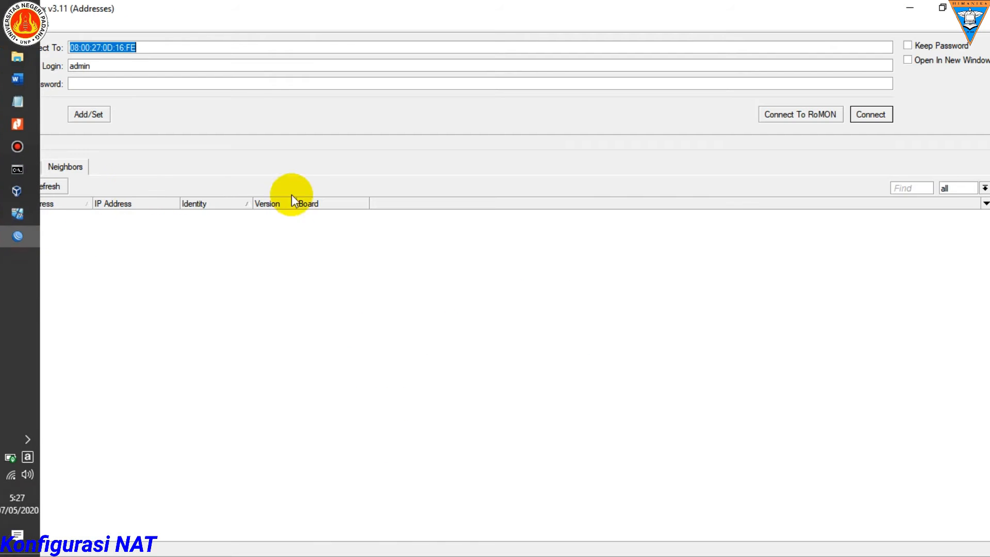
pyautogui.click(51, 190)
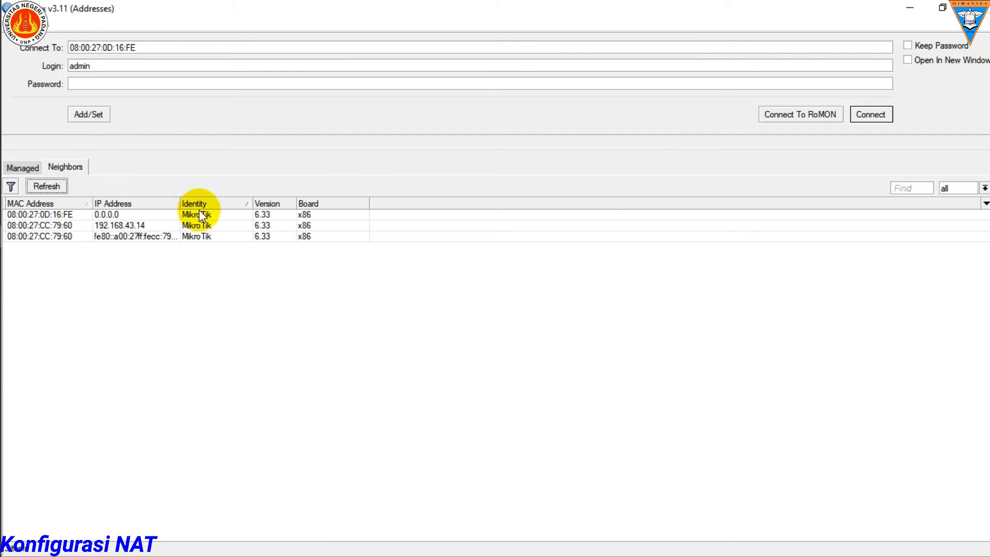
pyautogui.click(109, 215)
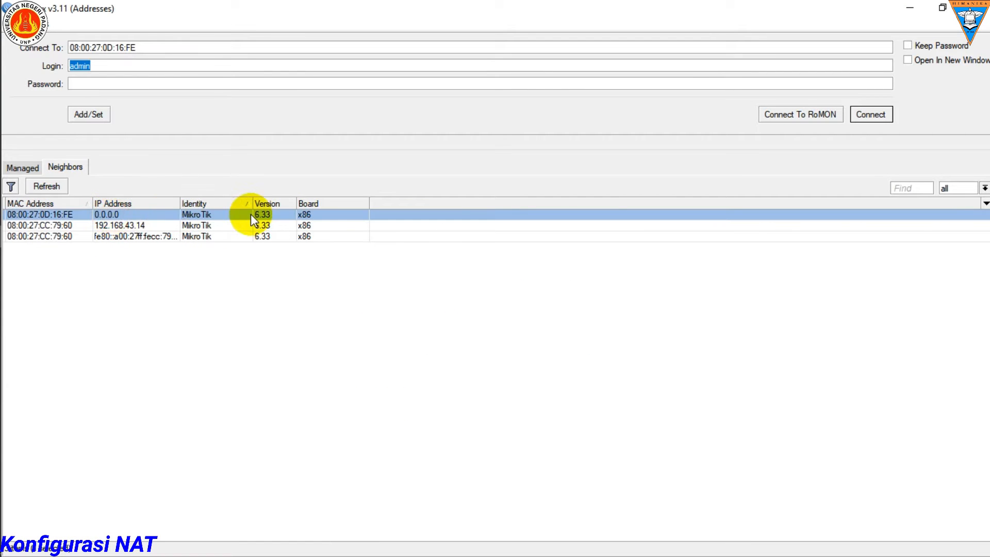
pyautogui.click(872, 114)
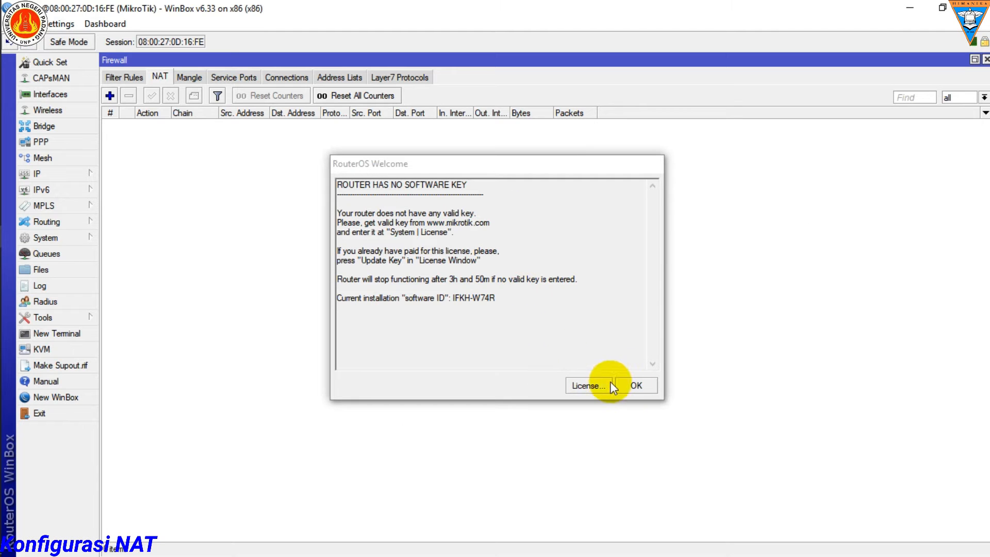
pyautogui.click(637, 387)
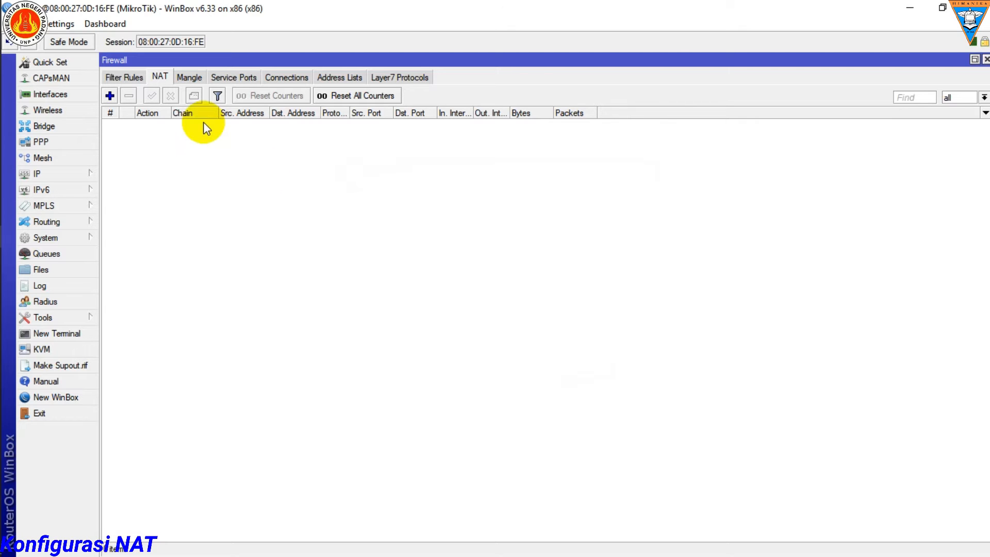
# Step: Close the leftover Firewall, Web Proxy, Hotspot, Route List and Address List windows
pyautogui.click(984, 59)
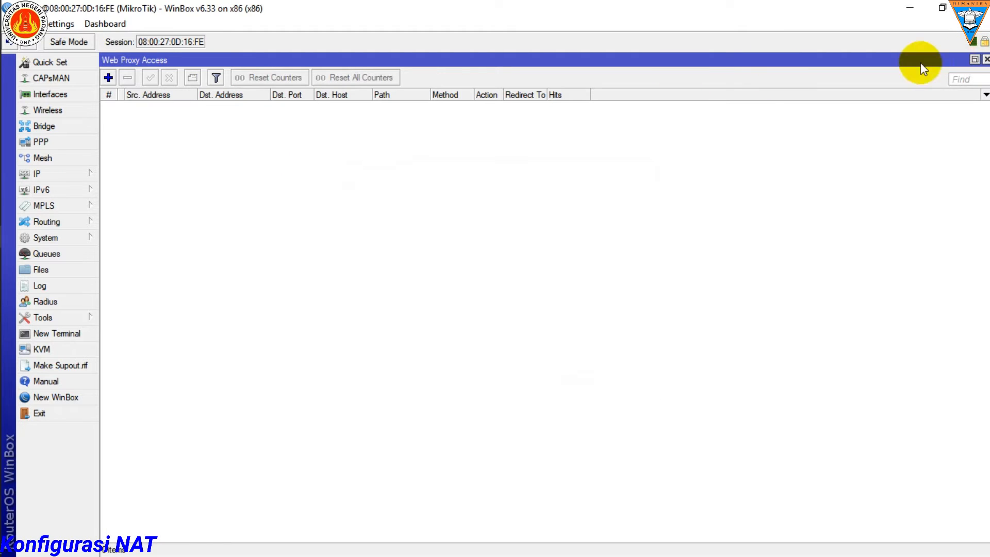
pyautogui.click(984, 59)
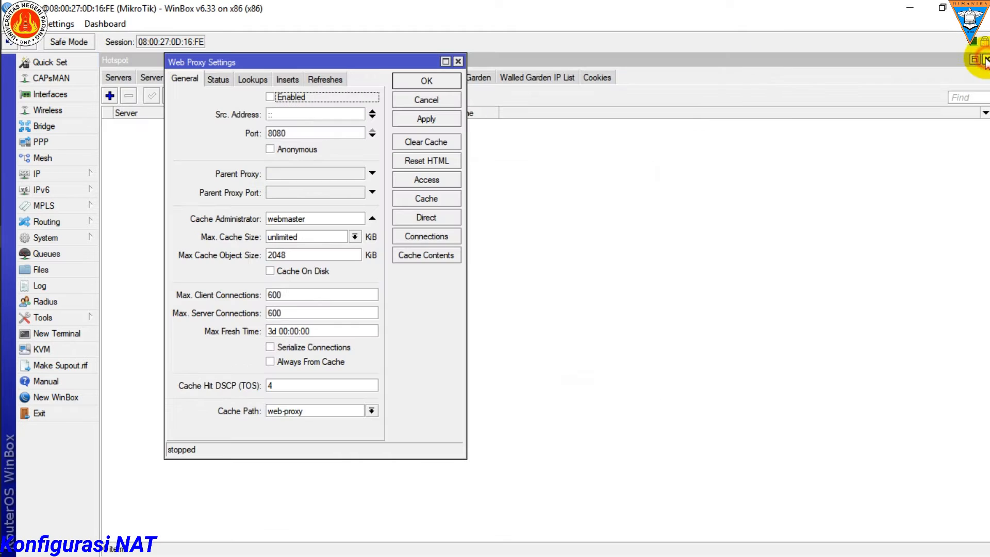
pyautogui.click(457, 61)
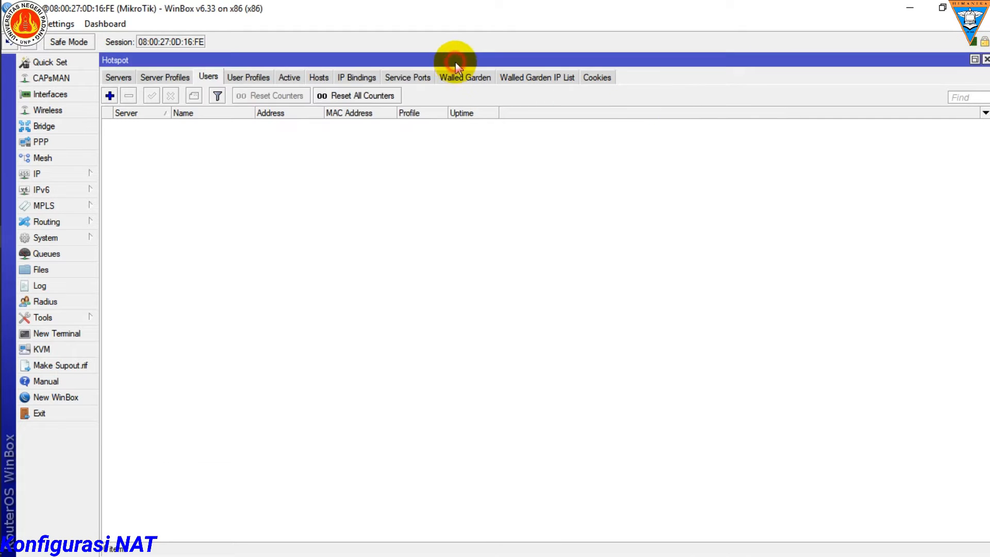
pyautogui.click(986, 59)
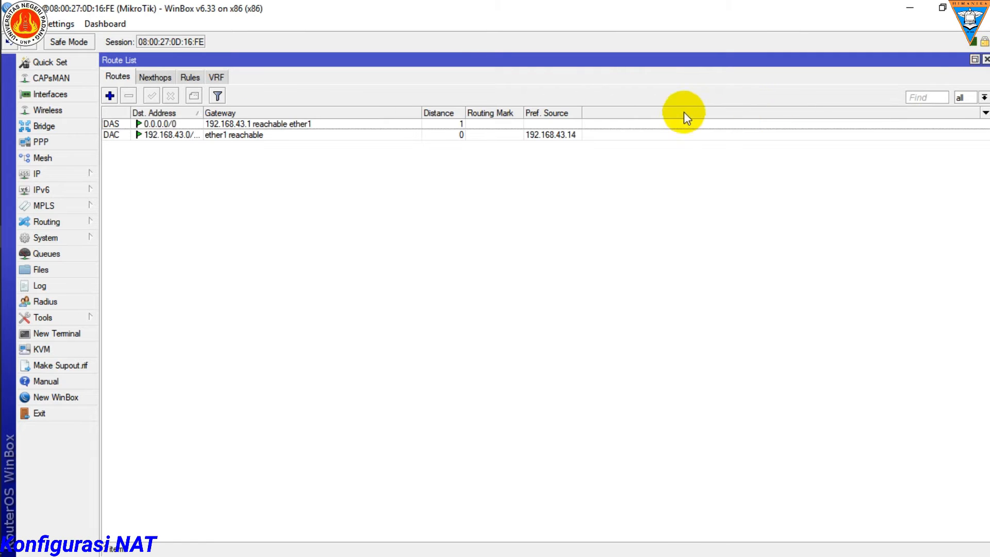
pyautogui.click(985, 59)
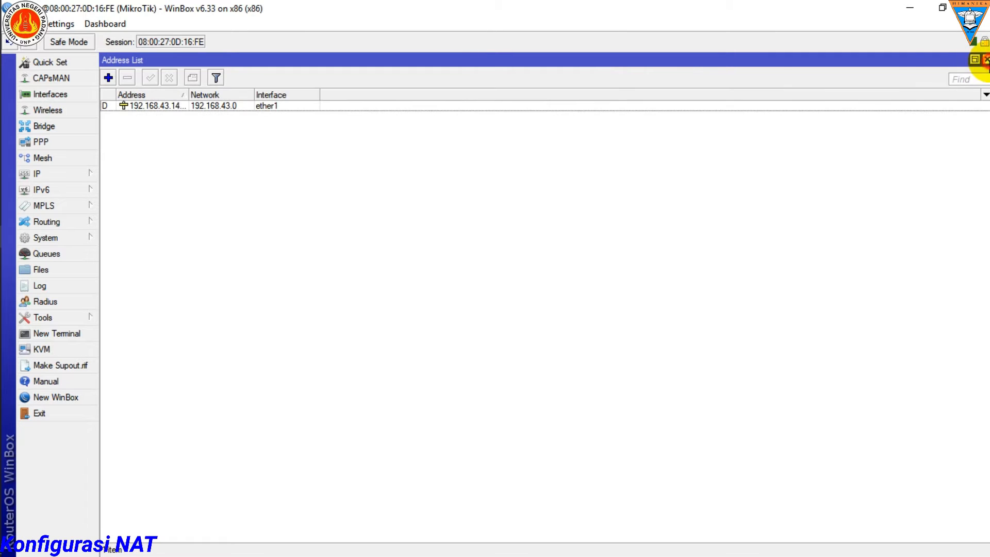
pyautogui.click(986, 60)
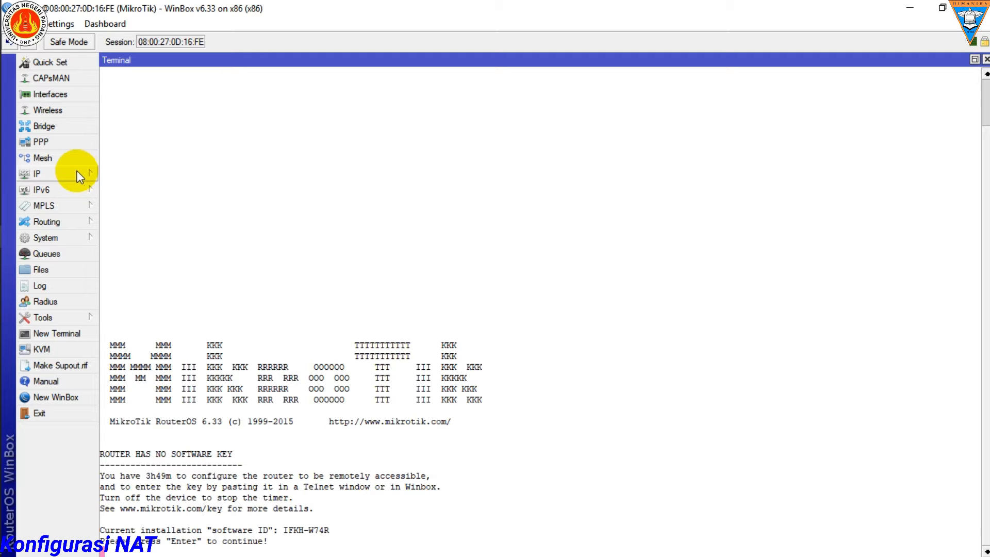
# Step: Read and highlight question 2 about ether 1's IP address and subnet in Word's Soal UAS 2020 document, and minimize Word
pyautogui.moveTo(1, 191)
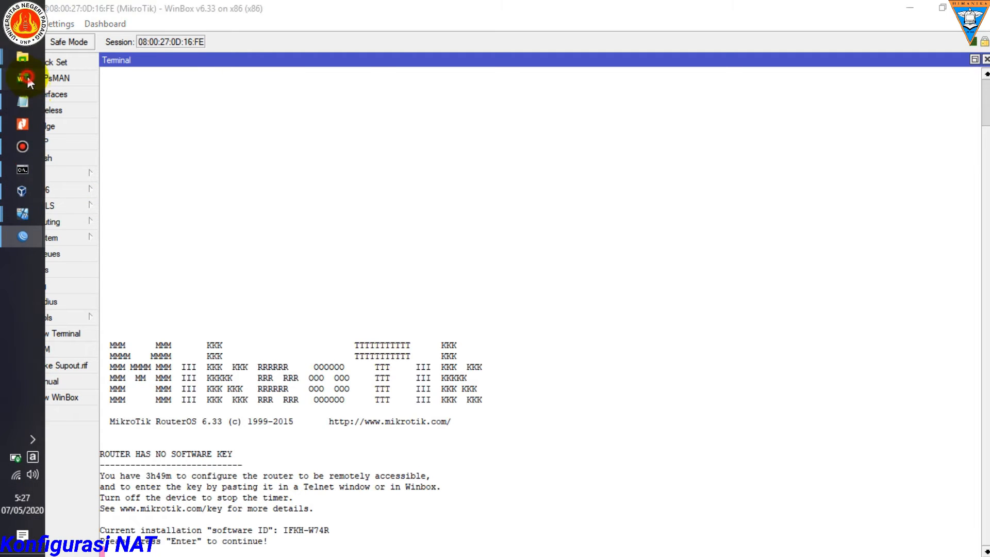
pyautogui.click(27, 76)
pyautogui.scroll(-6, 248, 249)
pyautogui.scroll(-4, 190, 324)
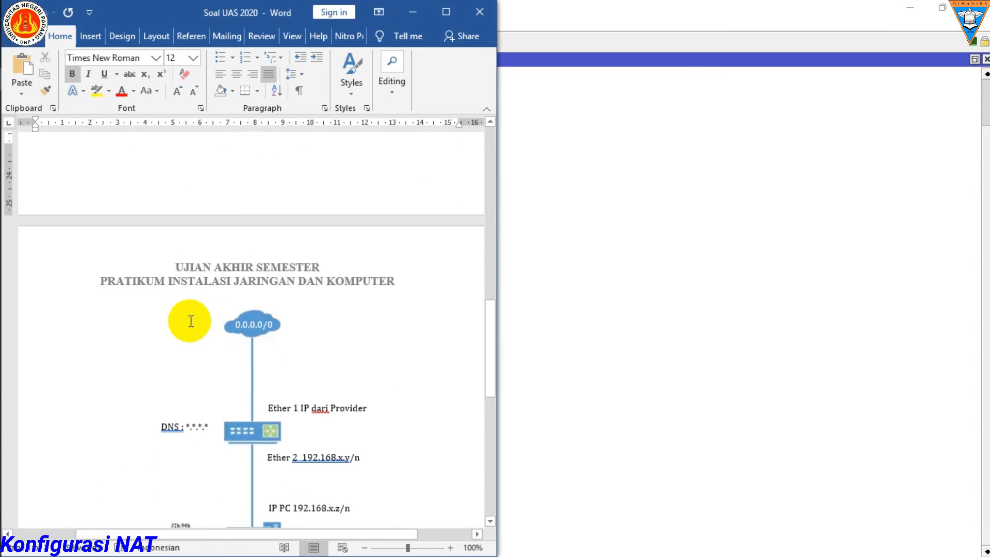
pyautogui.scroll(8, 221, 340)
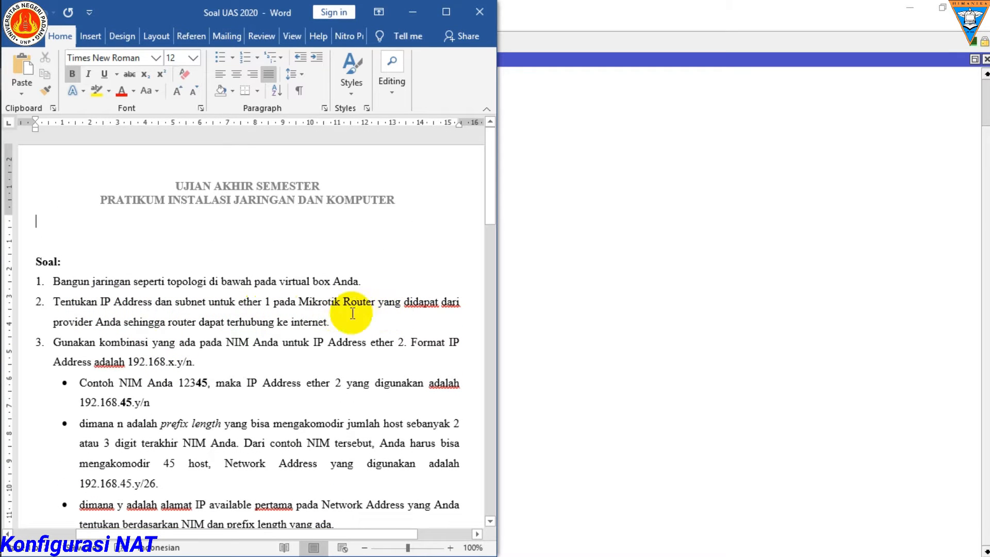
pyautogui.moveTo(345, 321); pyautogui.dragTo(54, 301)
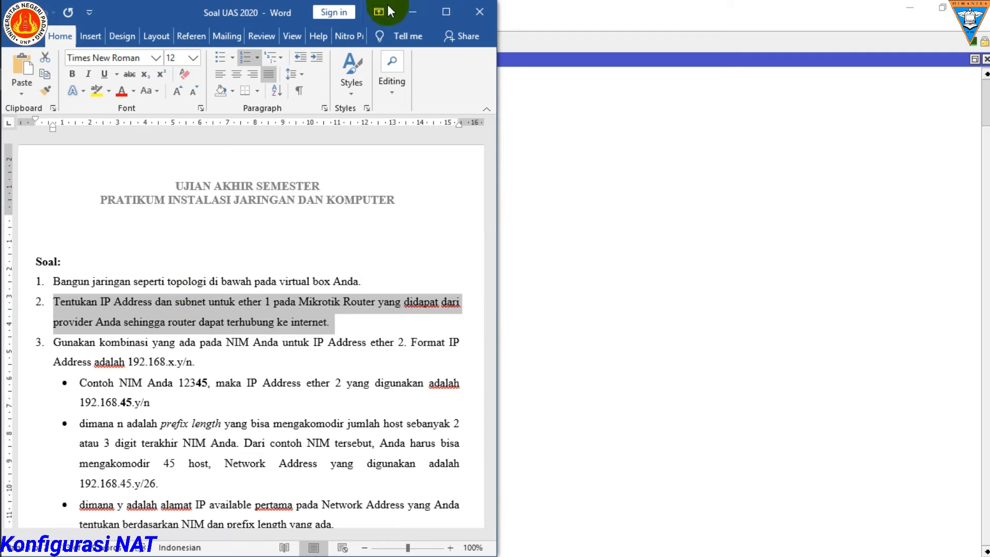
pyautogui.click(414, 11)
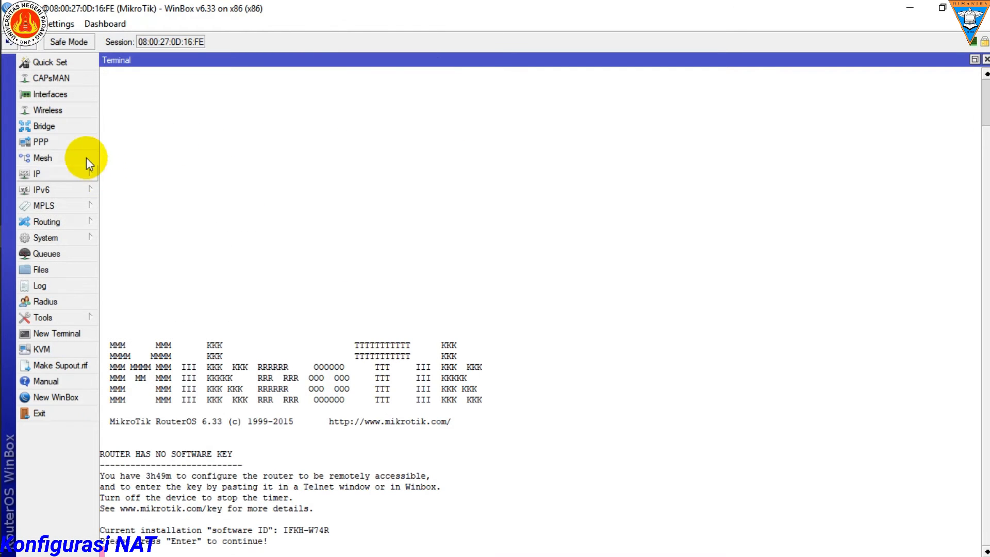
# Step: Examine the ether1 DHCP client's assigned address and gateway in its status, and remove that DHCP client entry
pyautogui.click(79, 172)
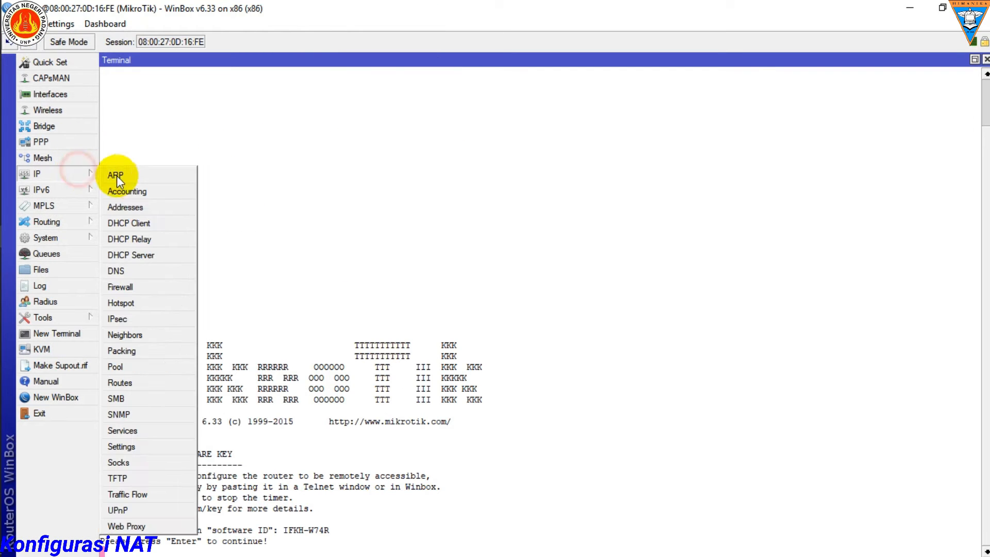
pyautogui.click(138, 223)
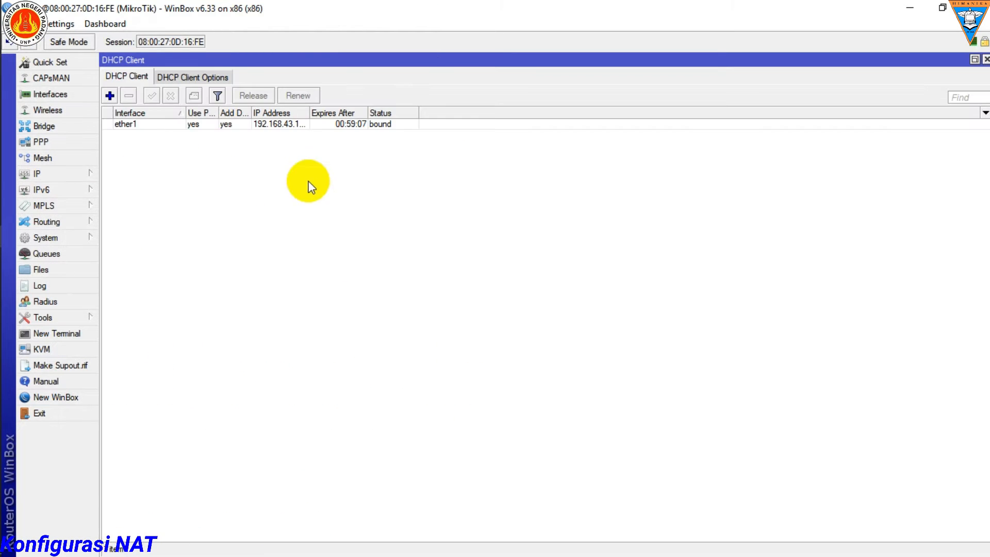
pyautogui.doubleClick(144, 124)
pyautogui.click(412, 181)
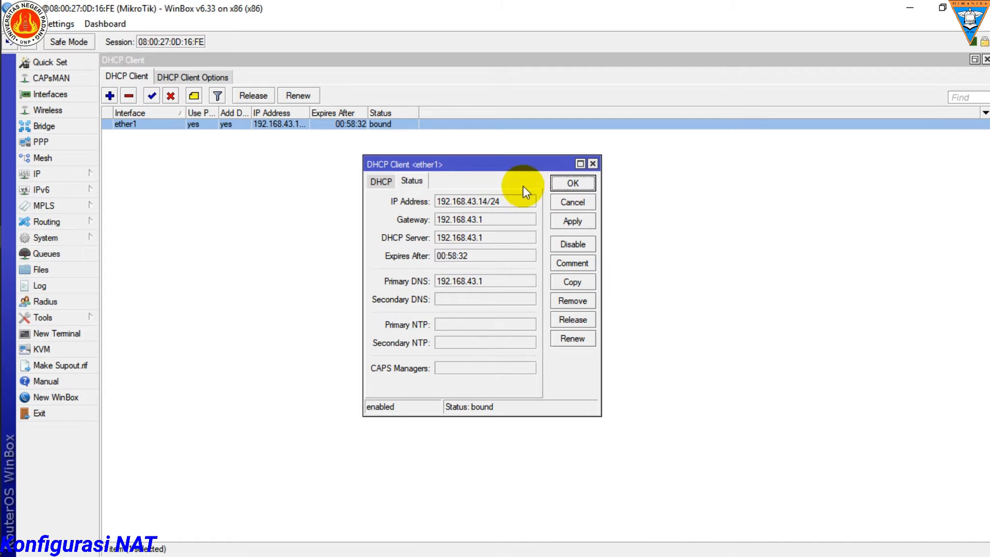
pyautogui.click(564, 185)
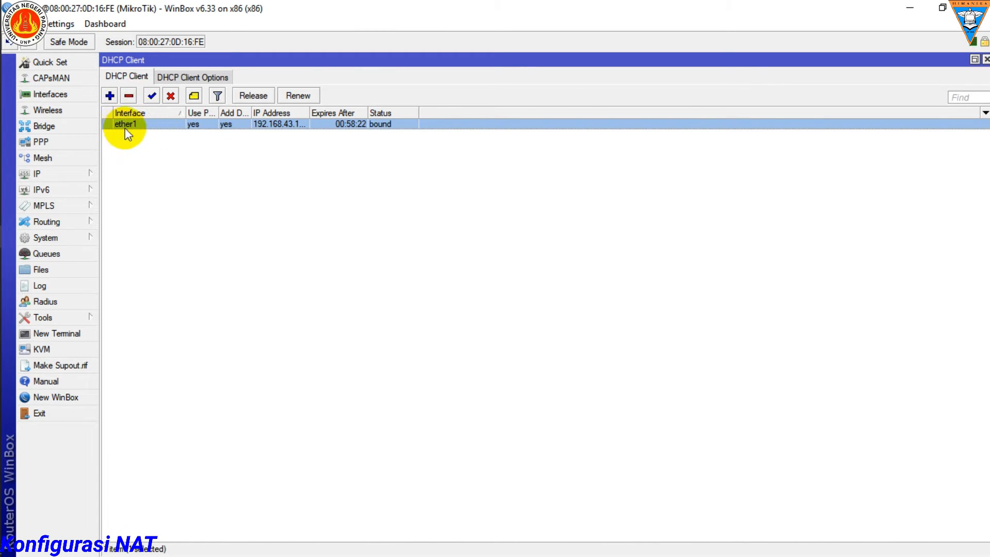
pyautogui.click(128, 96)
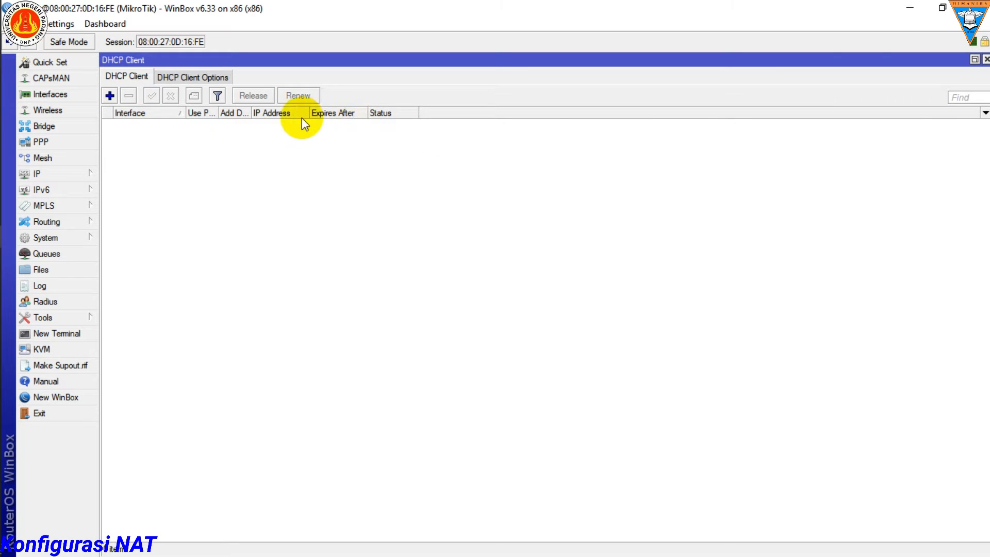
pyautogui.click(986, 60)
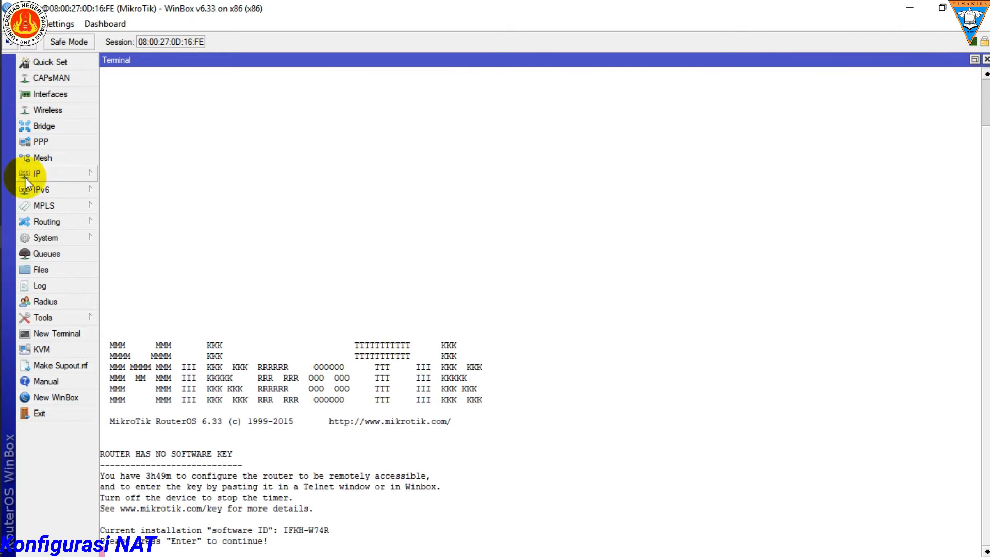
# Step: Add the static IP address 192.168.43.14/24 to interface ether1
pyautogui.click(59, 174)
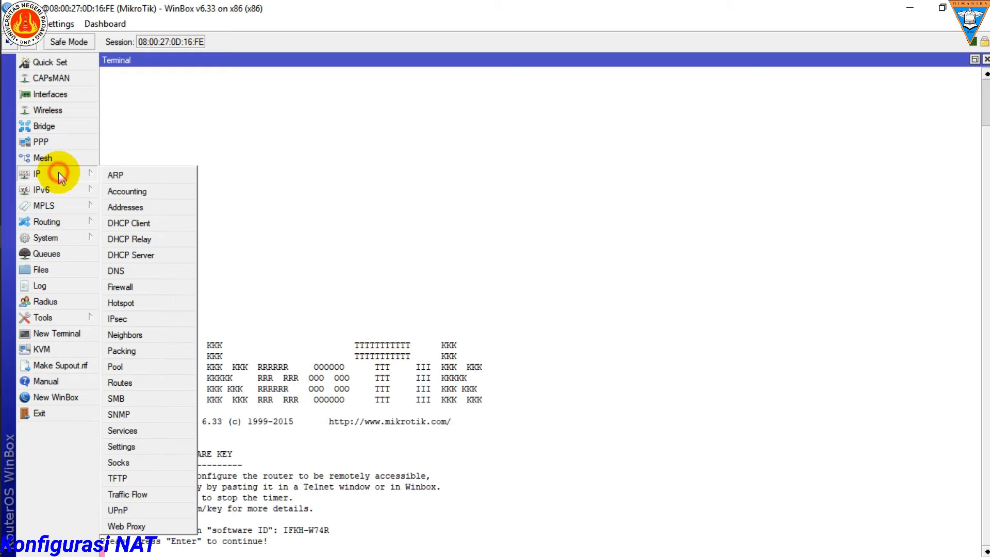
pyautogui.click(124, 206)
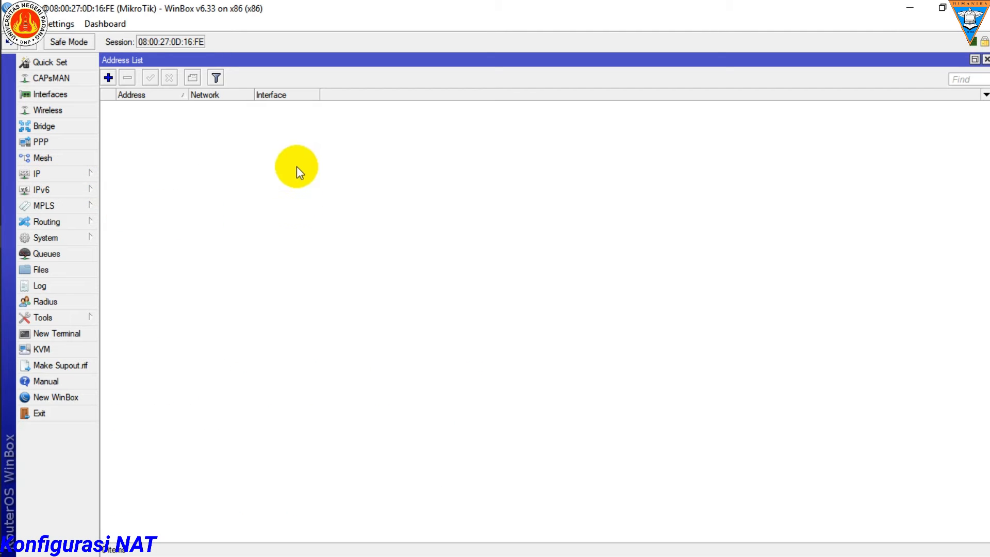
pyautogui.click(109, 78)
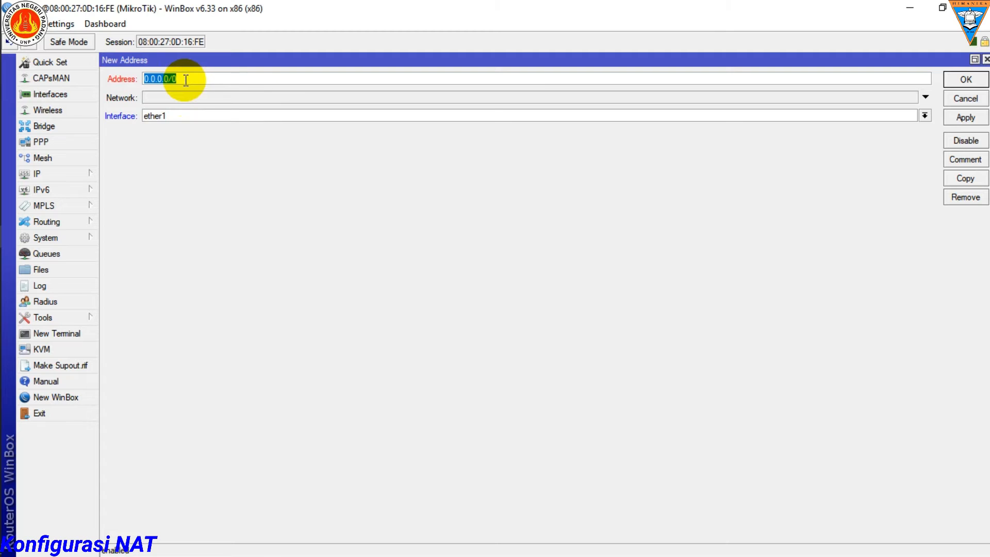
pyautogui.press('BackSpace')
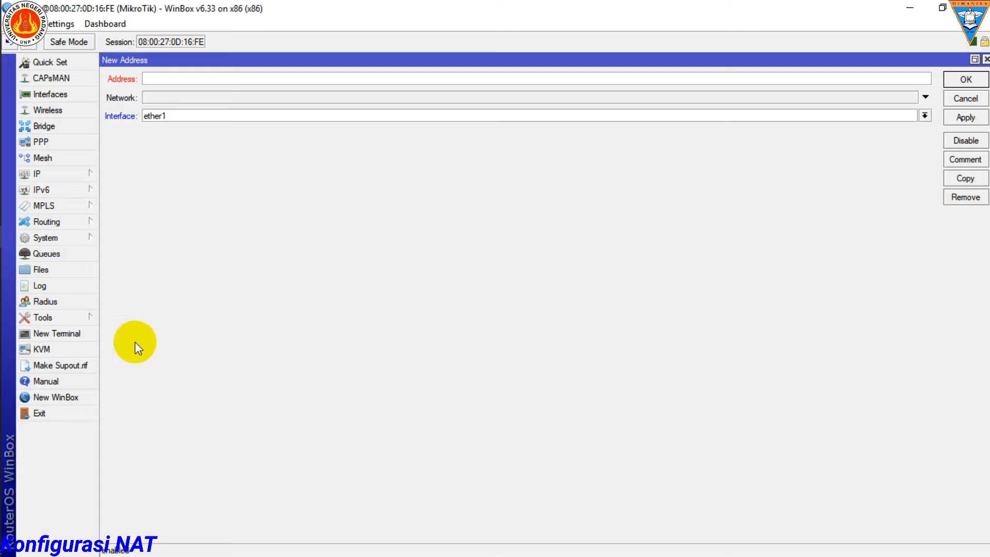
pyautogui.moveTo(2, 361)
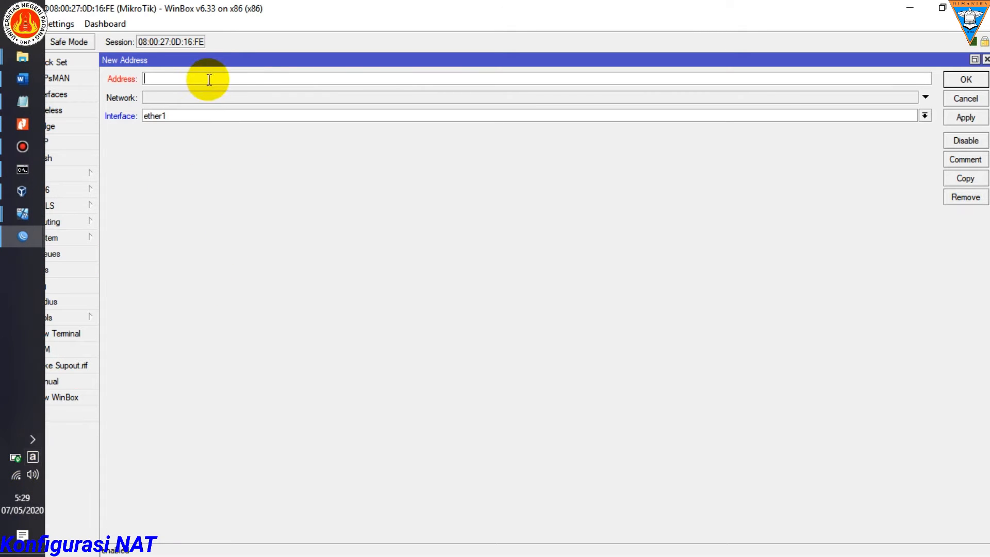
pyautogui.write('192.168')
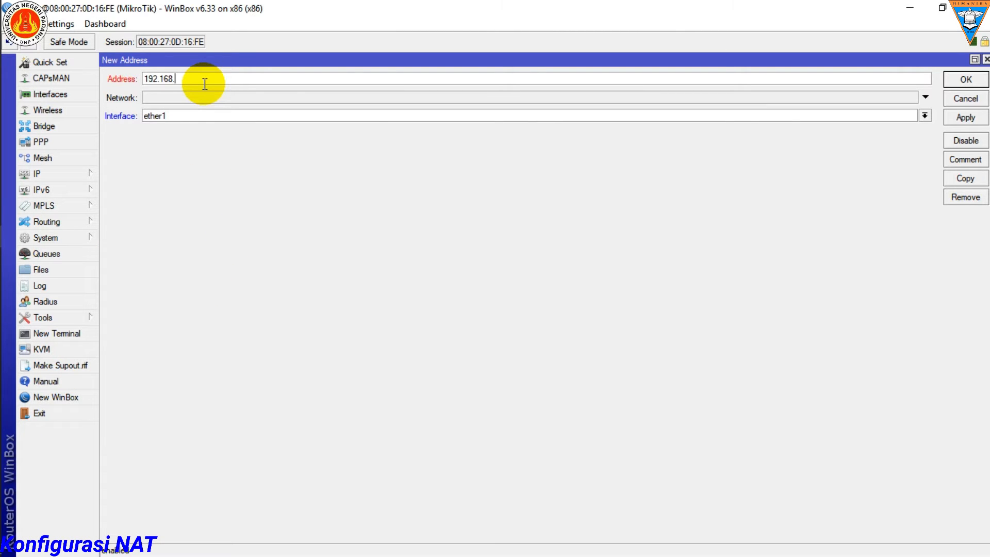
pyautogui.write('.43.14/24')
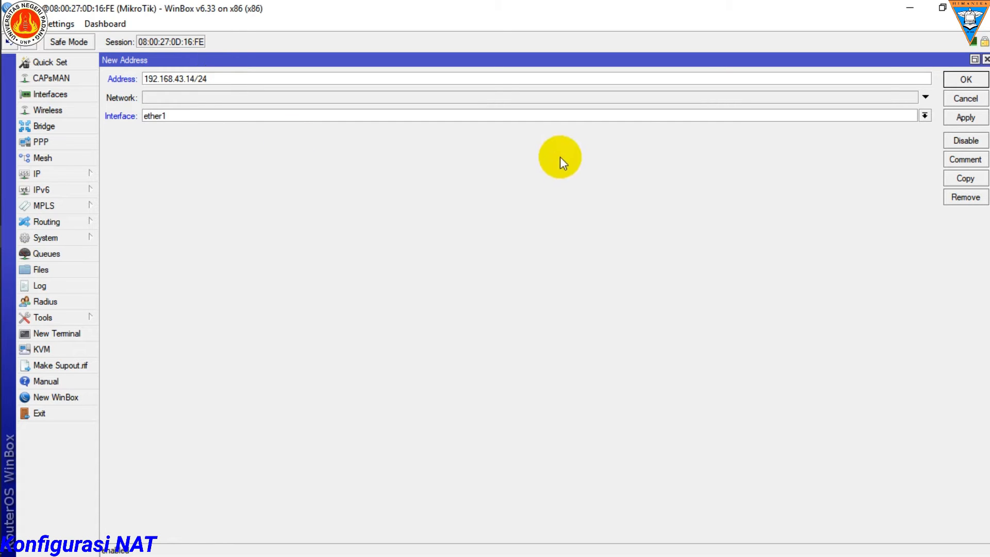
pyautogui.click(963, 117)
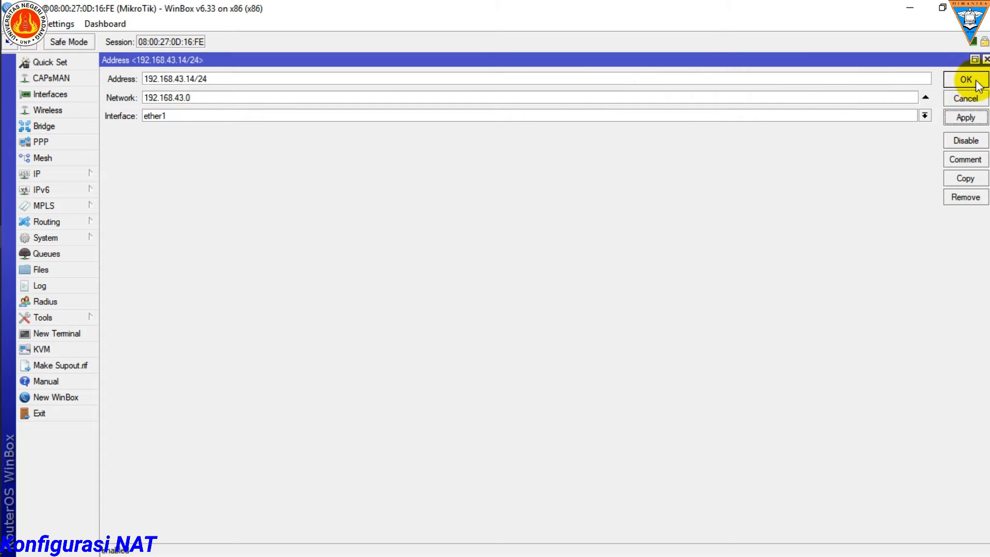
pyautogui.click(960, 81)
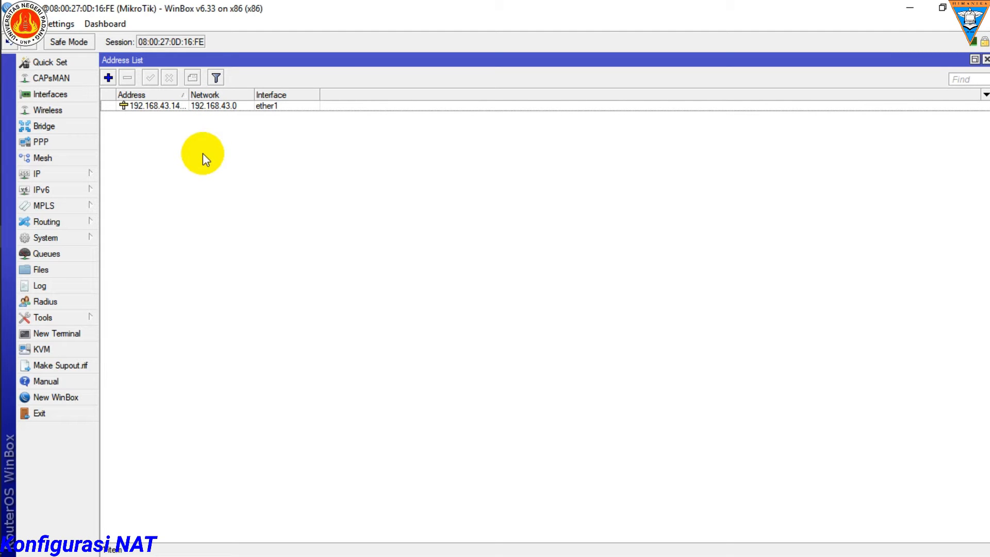
# Step: Start a new IP address entry and enter the address 192.168.21.1/27
pyautogui.click(108, 78)
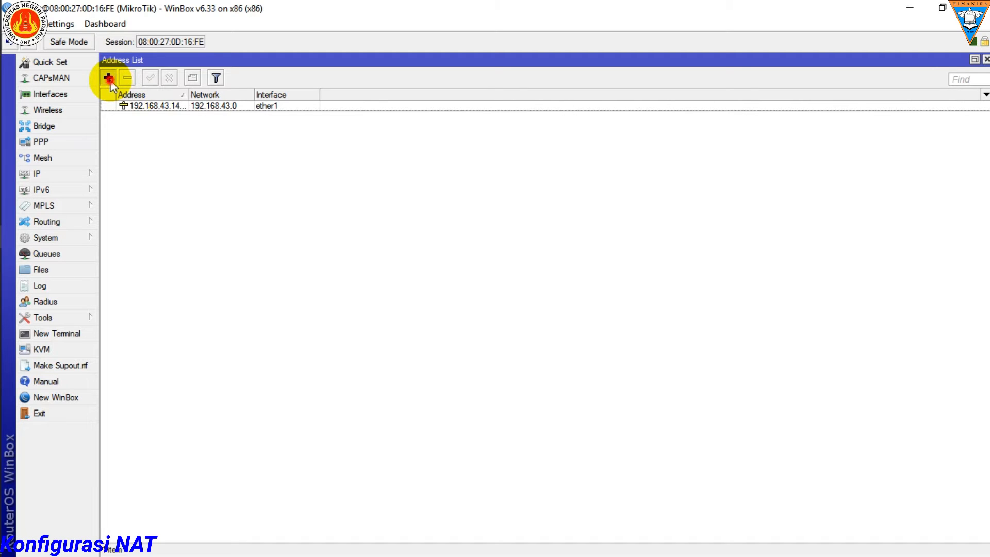
pyautogui.press('BackSpace')
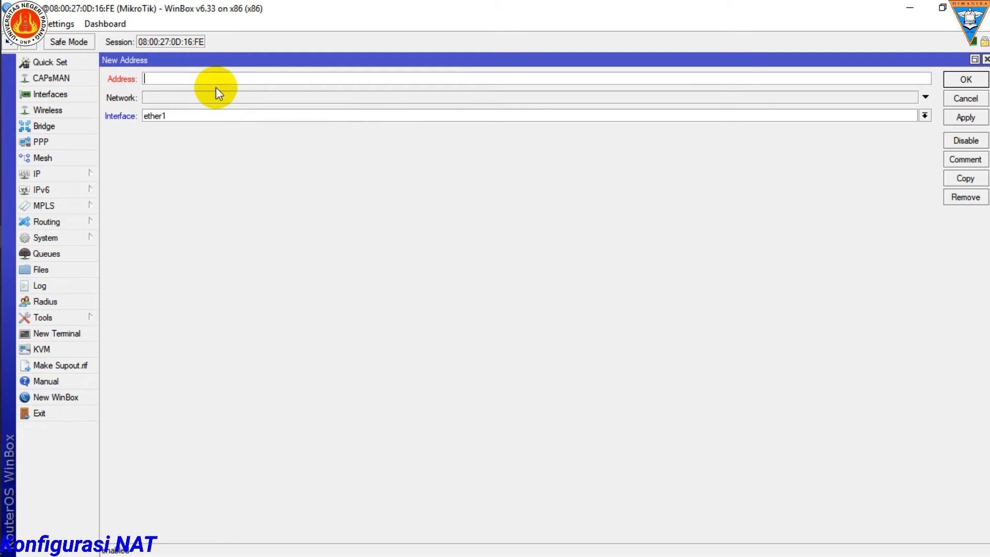
pyautogui.write('192.168.21.1/27')
# Step: Bring up the Notepad notes beside the address form and highlight the ETH2 address line
pyautogui.moveTo(19, 138)
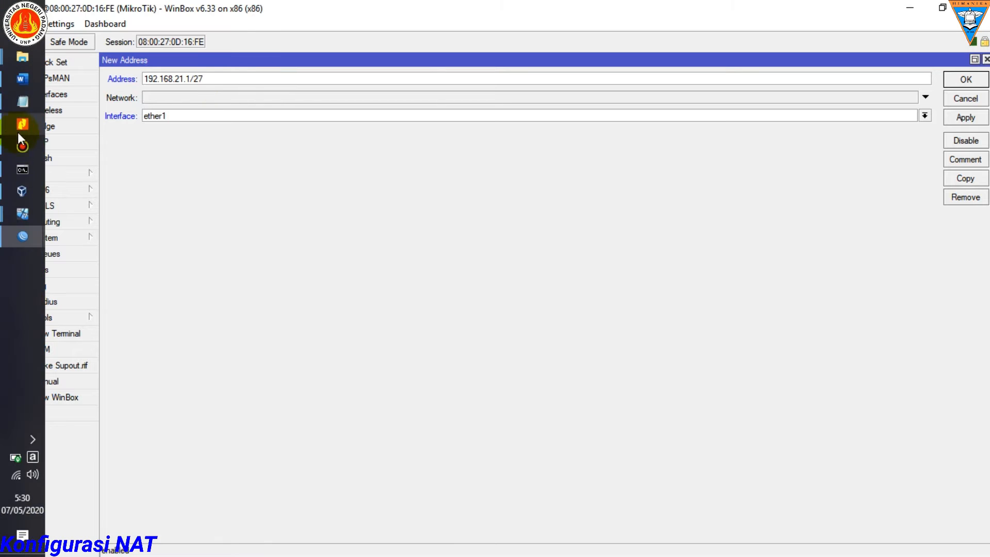
pyautogui.click(19, 106)
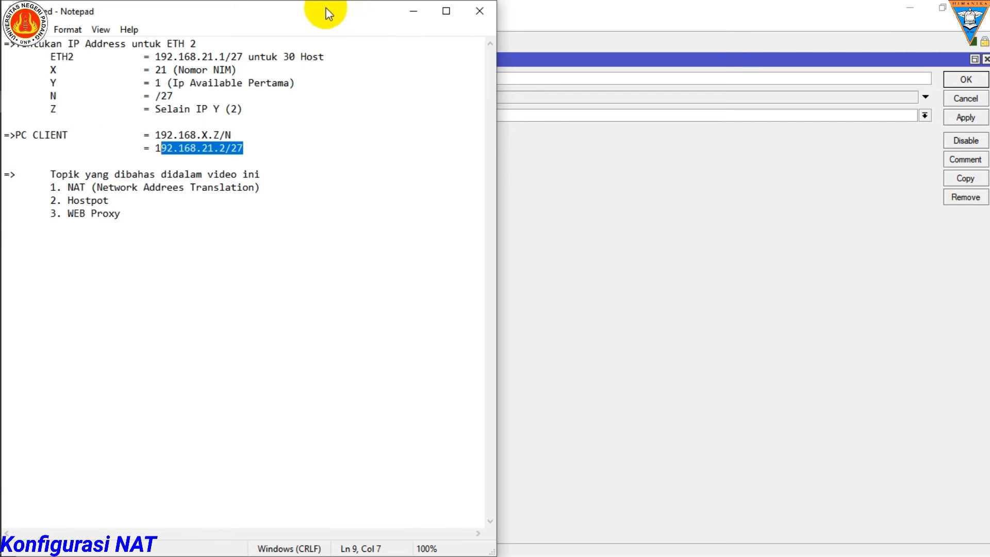
pyautogui.moveTo(330, 18); pyautogui.dragTo(714, 106)
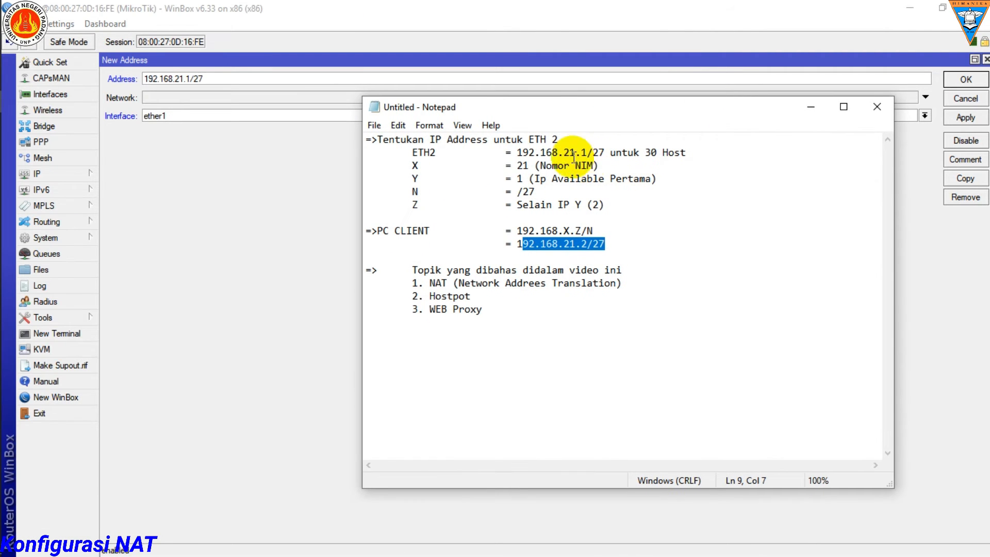
pyautogui.moveTo(688, 152); pyautogui.dragTo(407, 152)
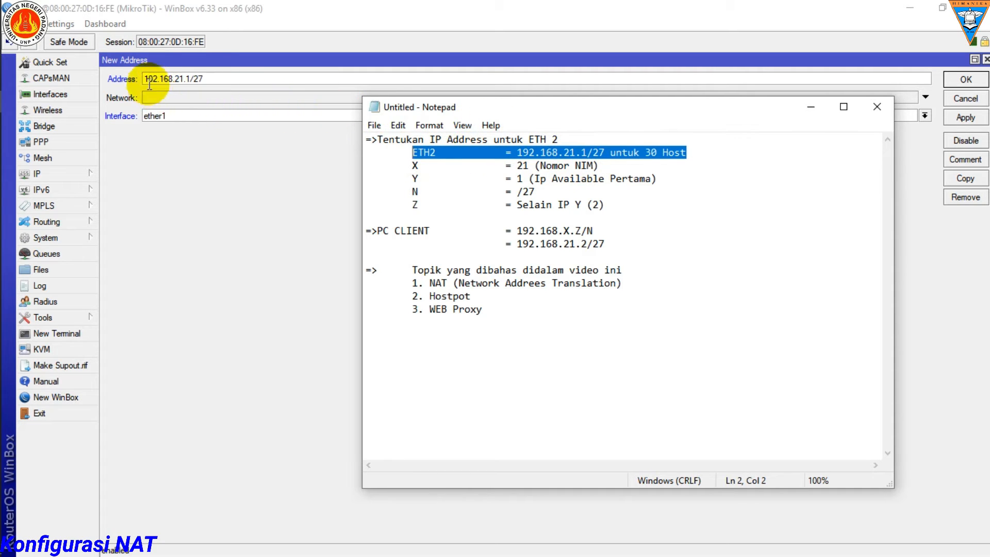
# Step: Apply the 192.168.21.1/27 entry in WinBox, assign it to interface ether2 and save it
pyautogui.click(194, 96)
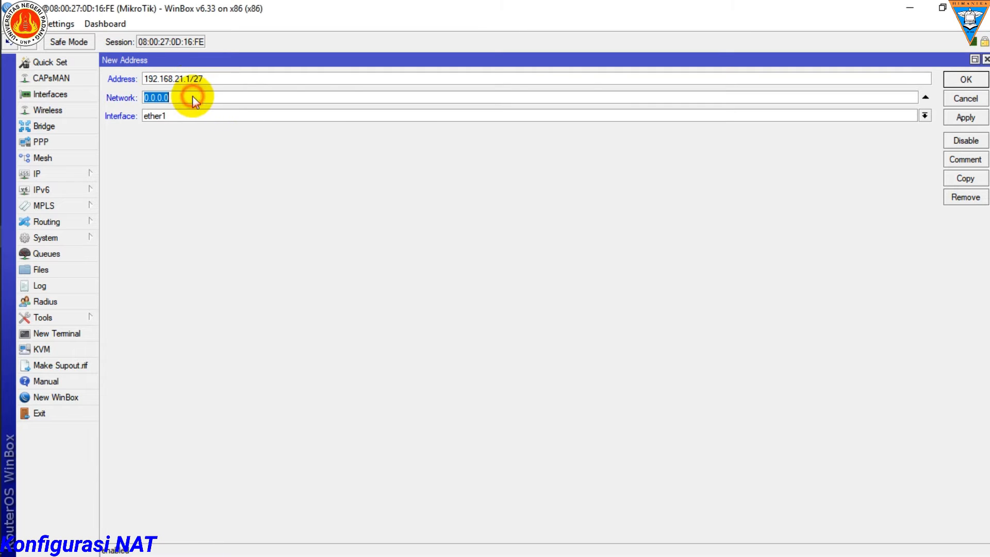
pyautogui.click(963, 118)
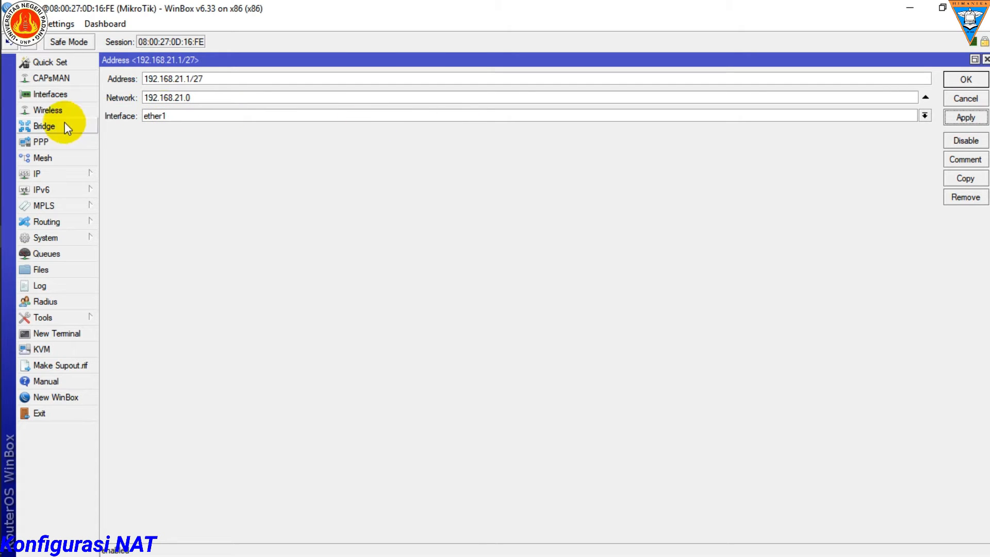
pyautogui.click(924, 116)
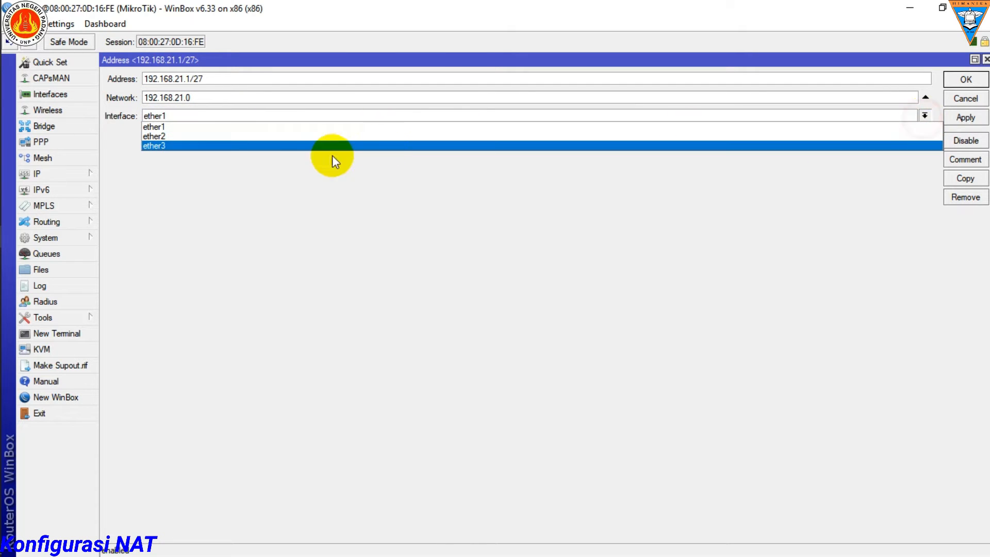
pyautogui.click(164, 136)
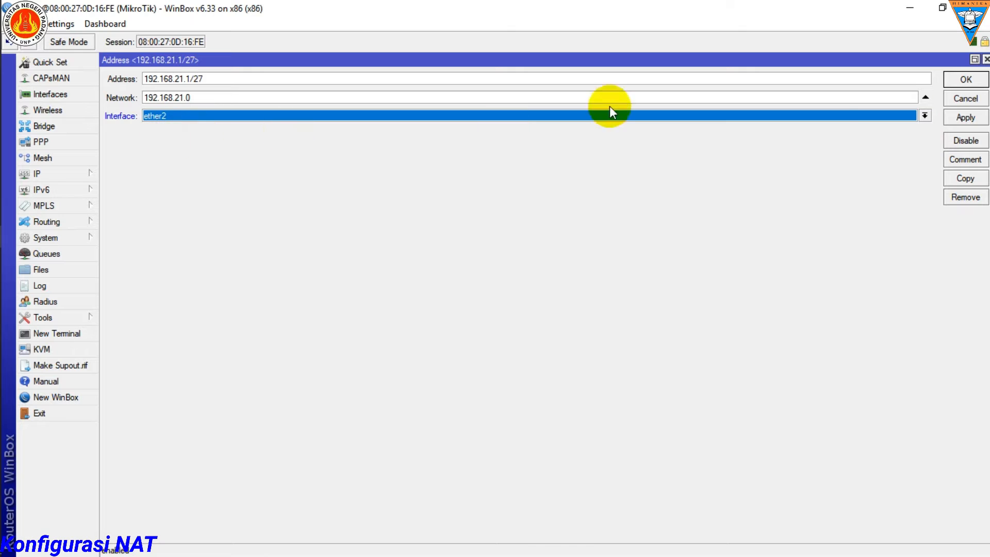
pyautogui.click(959, 84)
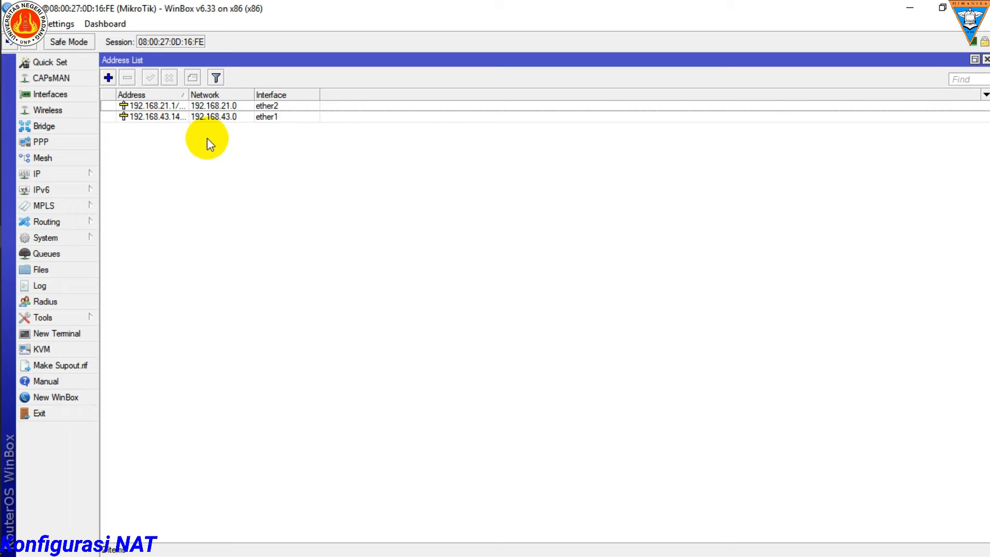
# Step: Add a static default route for destination 0.0.0.0/0 through gateway 192.168.43.1, and select it in the Route List
pyautogui.click(88, 177)
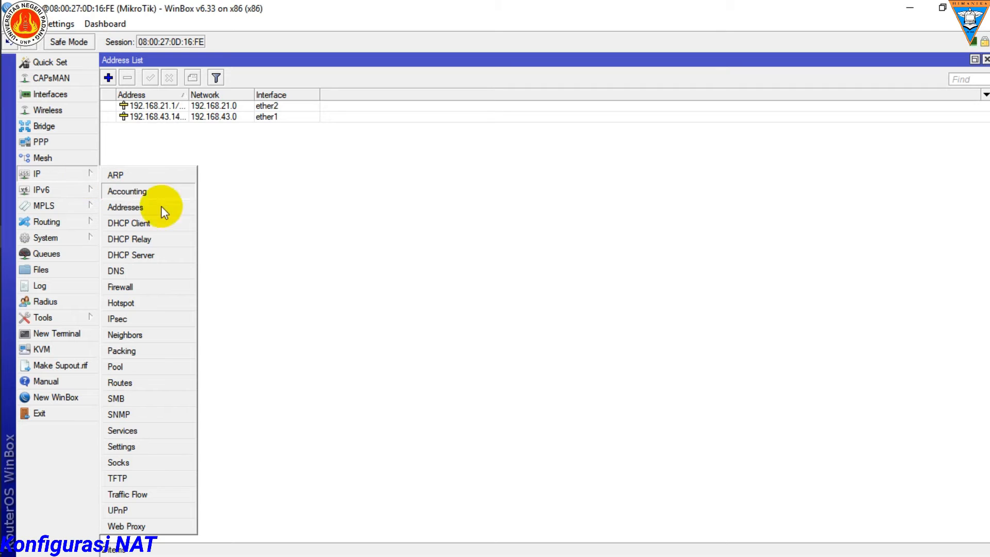
pyautogui.click(138, 383)
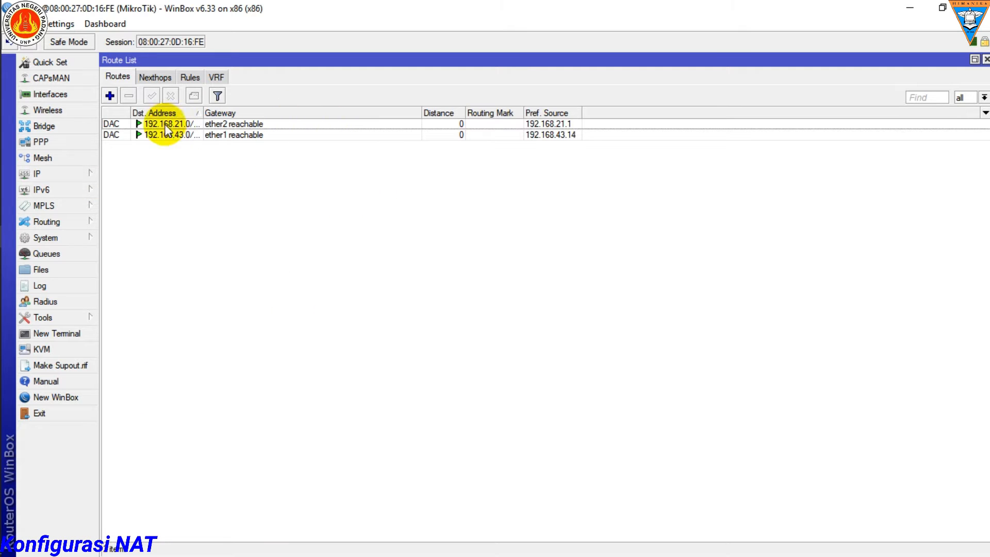
pyautogui.click(109, 97)
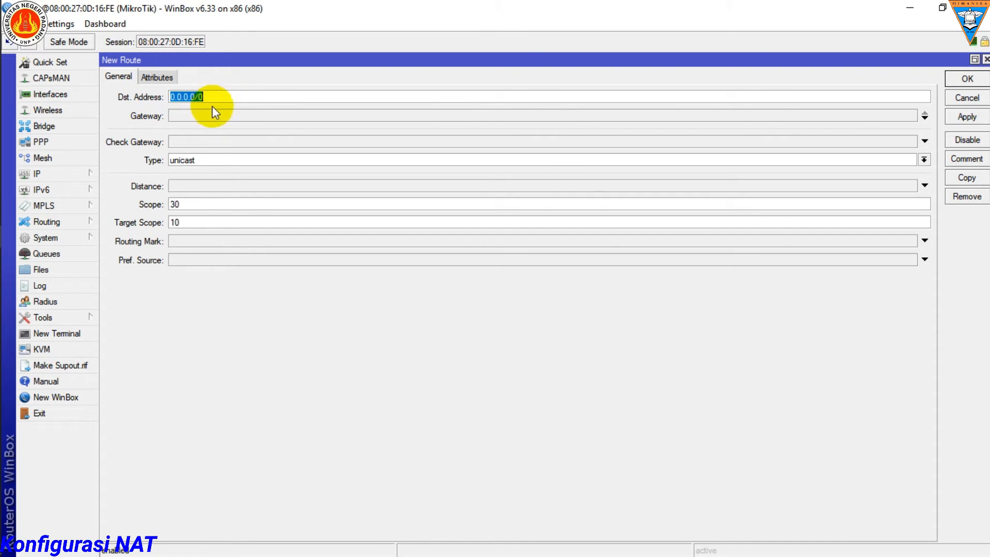
pyautogui.click(184, 114)
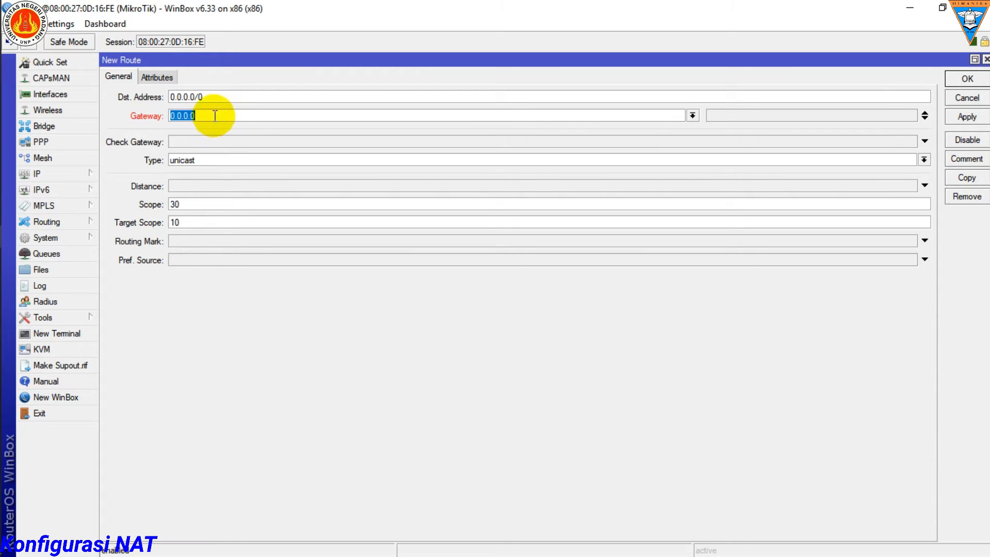
pyautogui.moveTo(18, 492)
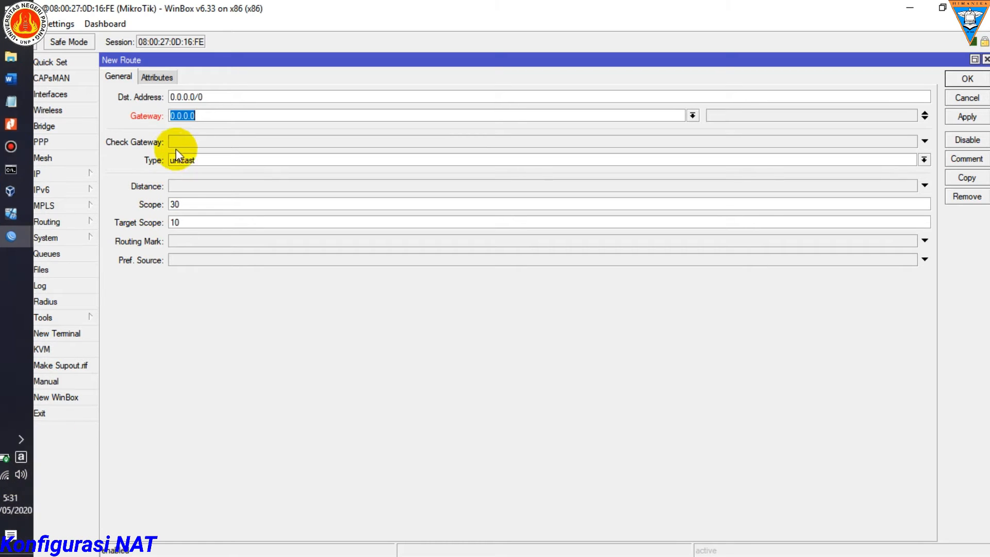
pyautogui.press('BackSpace')
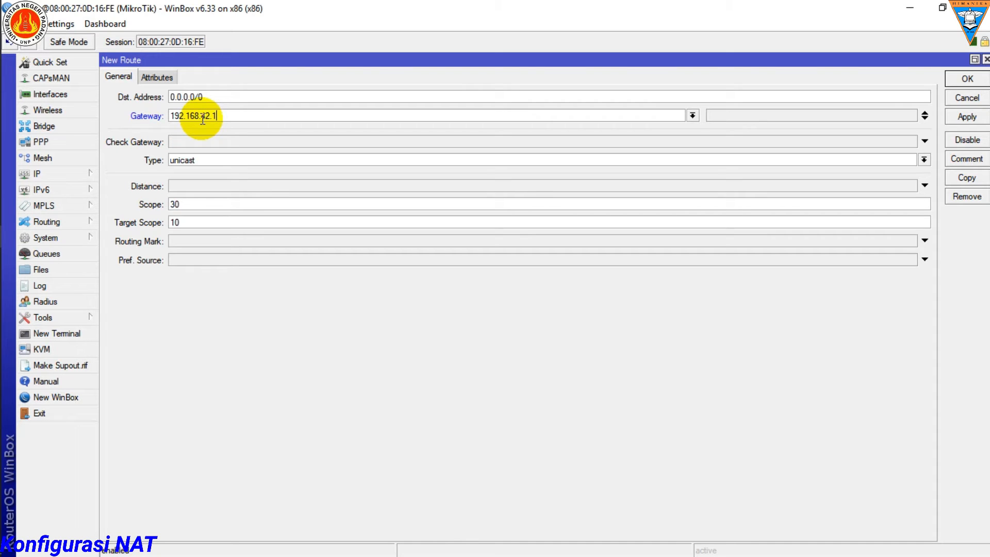
pyautogui.write('192.168.43.')
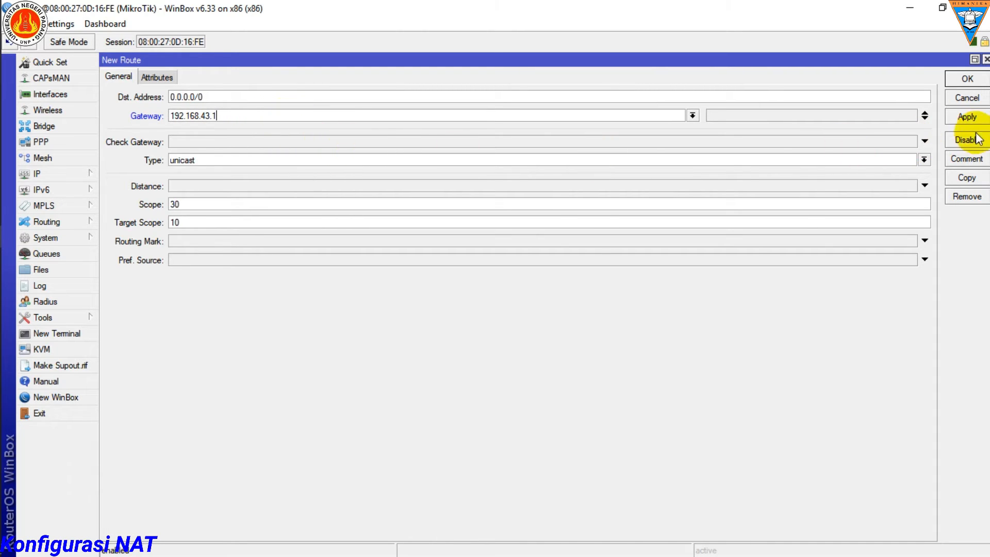
pyautogui.click(966, 117)
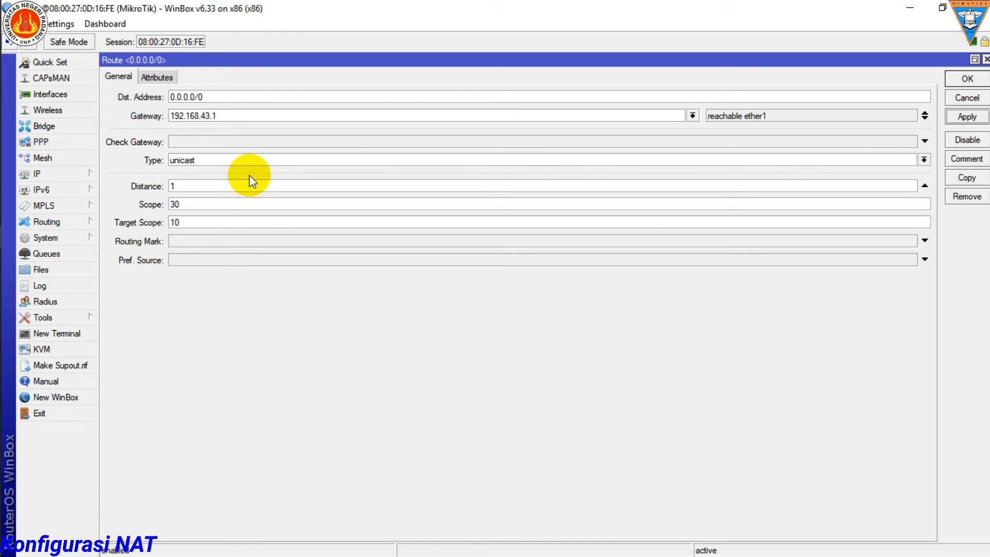
pyautogui.click(969, 77)
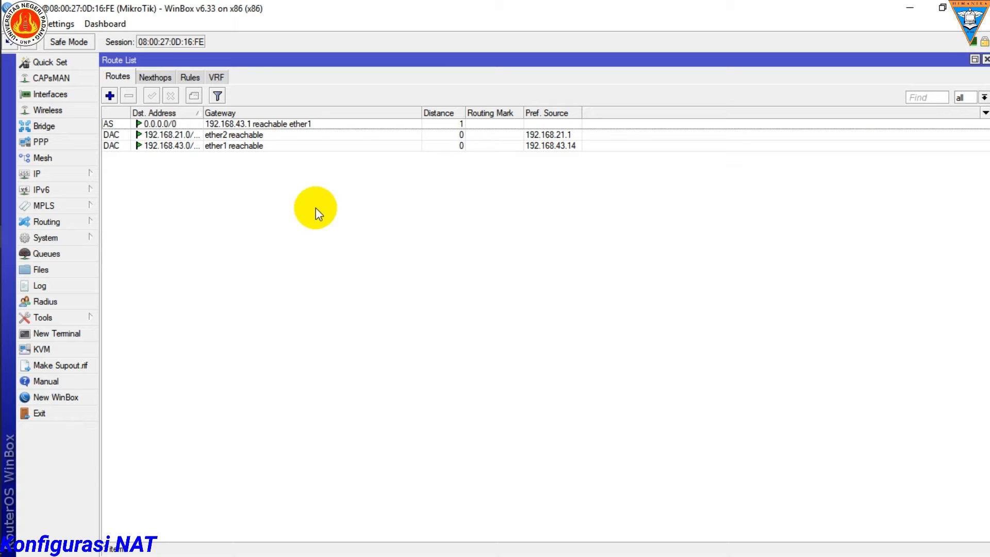
pyautogui.click(255, 124)
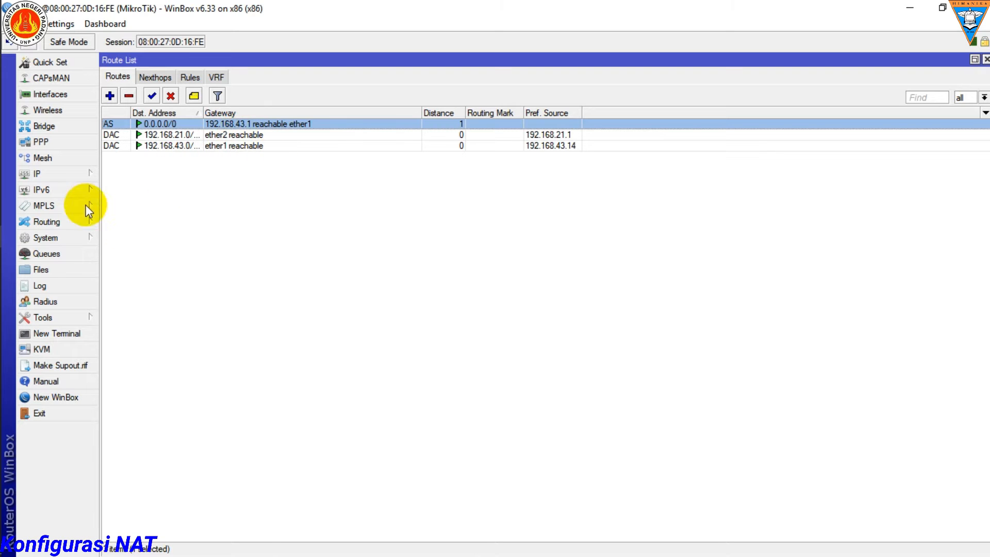
# Step: Start a new firewall NAT rule in the srcnat chain with ether1 as the out interface
pyautogui.click(94, 174)
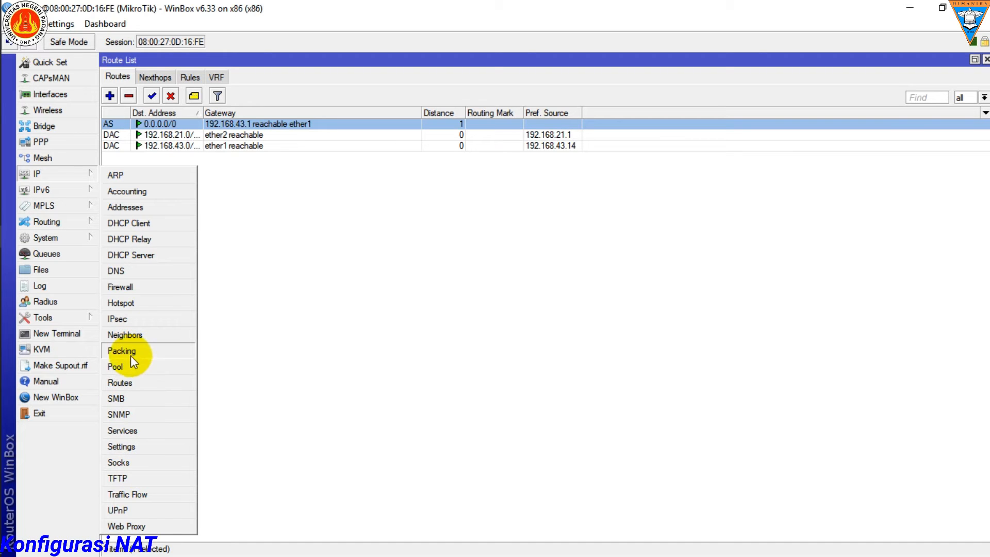
pyautogui.click(135, 287)
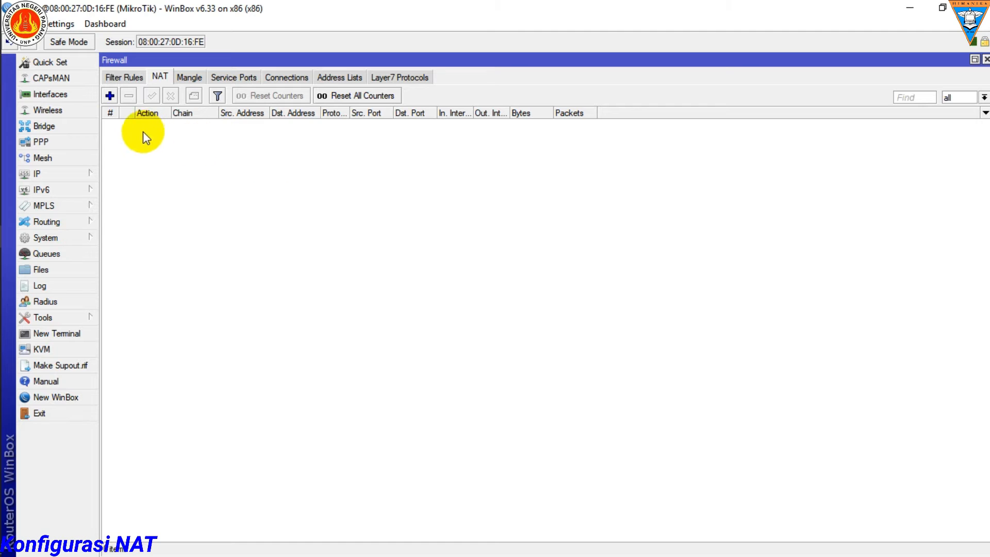
pyautogui.click(109, 96)
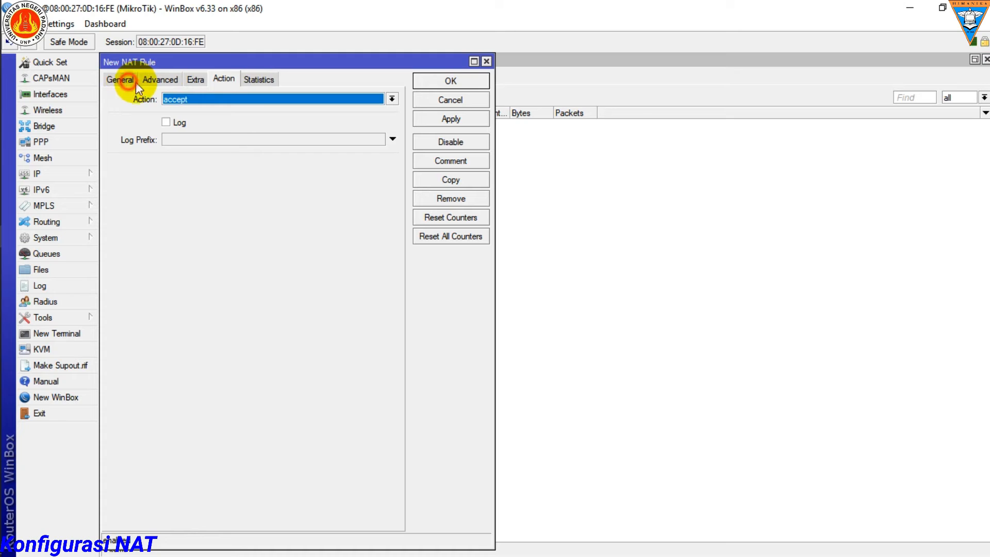
pyautogui.click(121, 80)
pyautogui.click(473, 61)
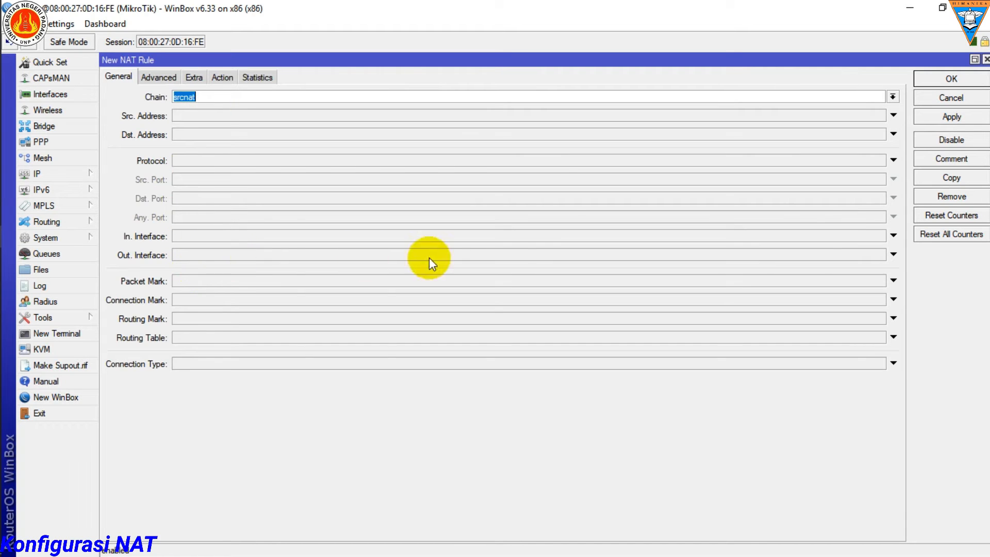
pyautogui.click(893, 255)
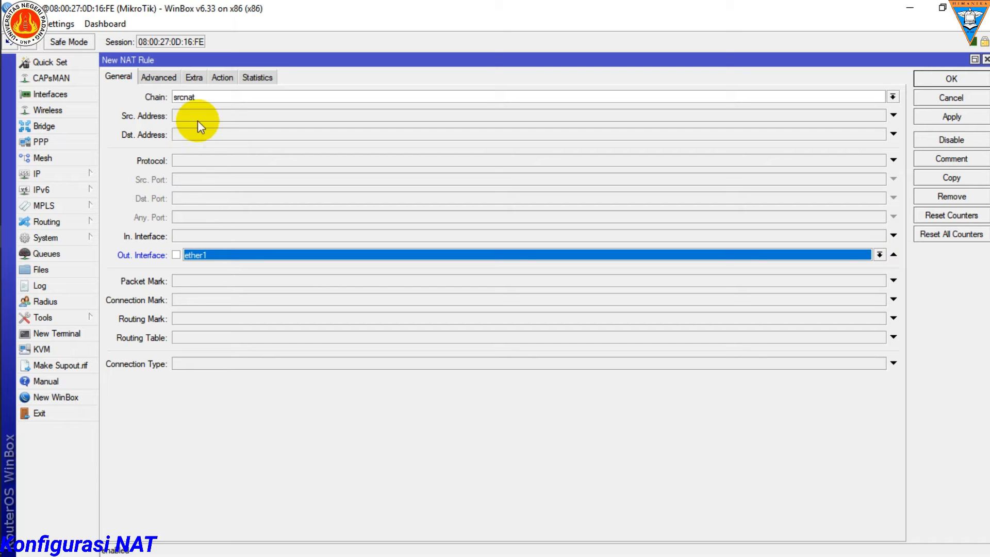
# Step: Set the NAT rule's action to masquerade and save the rule
pyautogui.click(223, 77)
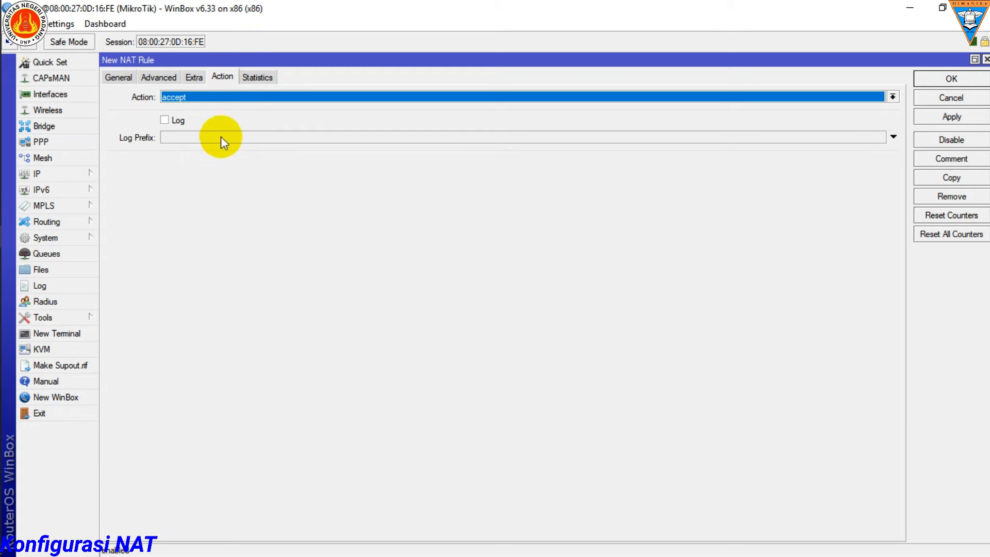
pyautogui.click(704, 95)
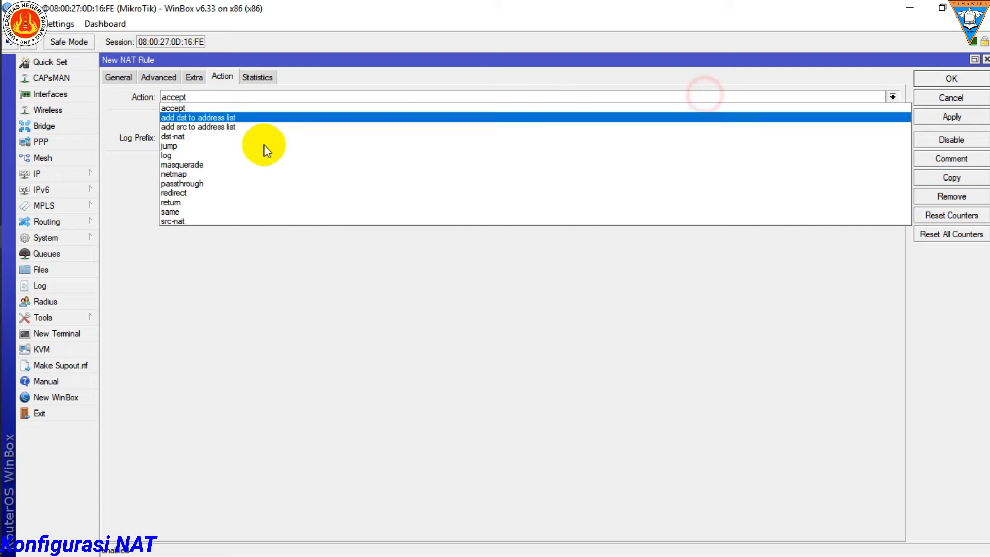
pyautogui.click(191, 166)
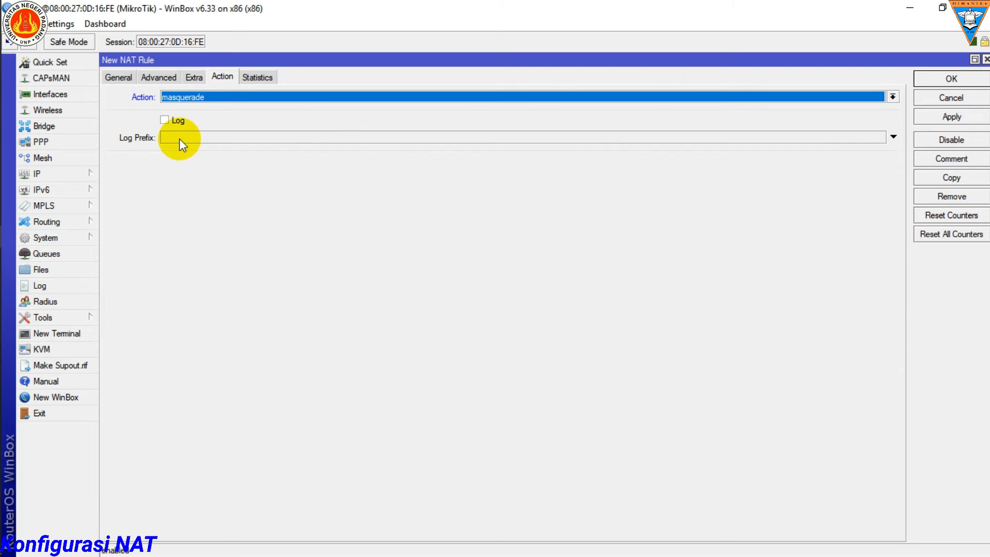
pyautogui.click(952, 80)
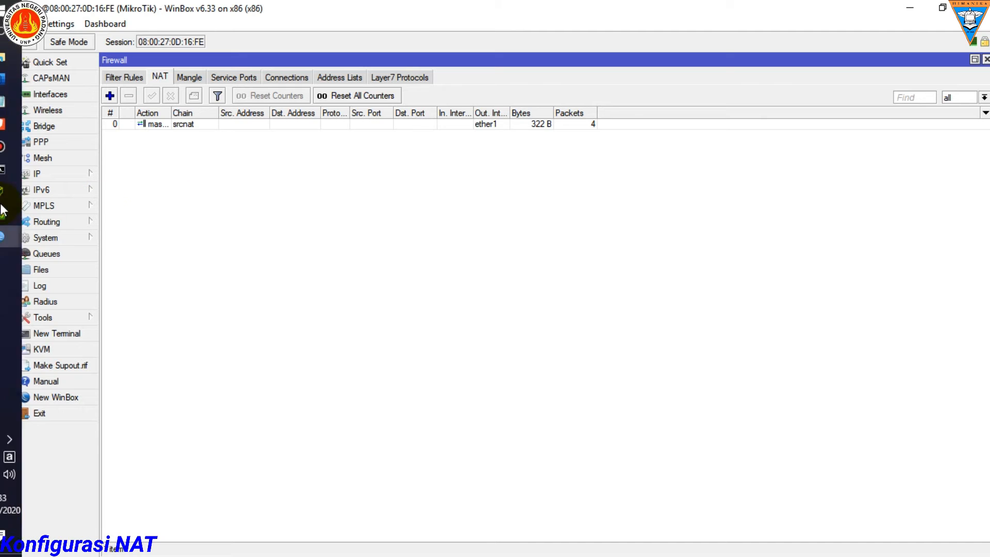
# Step: Switch to the running Windows client virtual machine in VirtualBox
pyautogui.moveTo(34, 207)
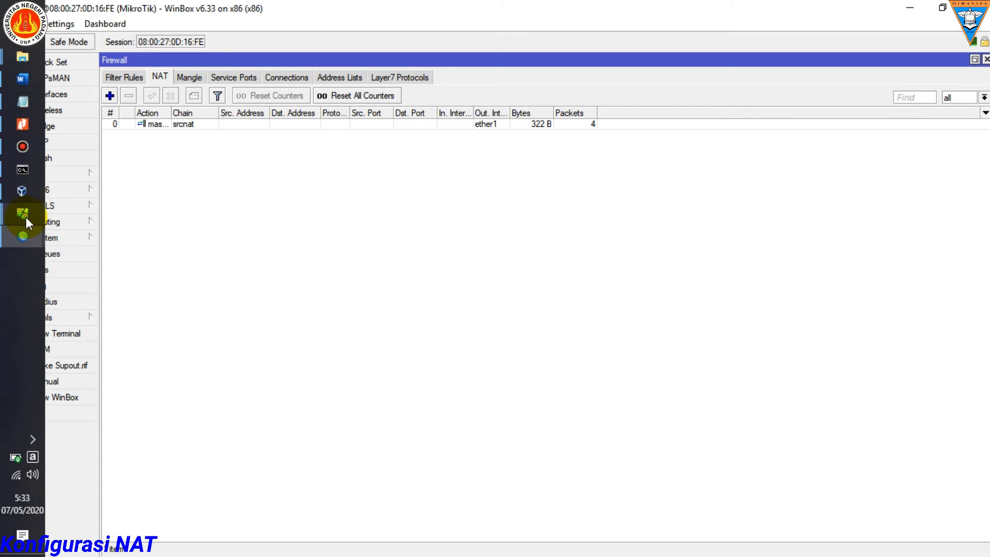
pyautogui.click(160, 174)
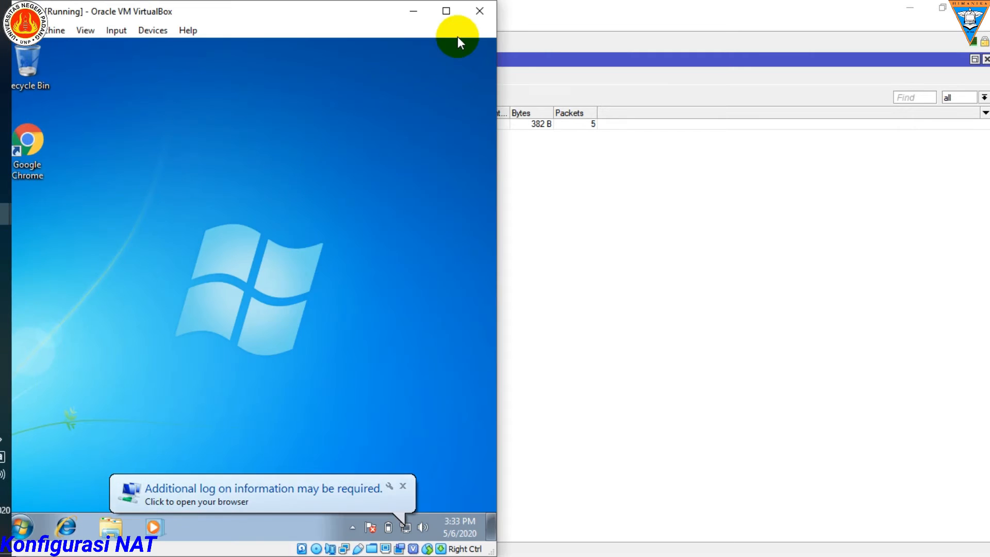
pyautogui.rightClick(288, 165)
pyautogui.click(313, 203)
# Step: Close the leftover RouterOS Default Configuration window and return to WinBox's NAT rule list
pyautogui.moveTo(35, 204)
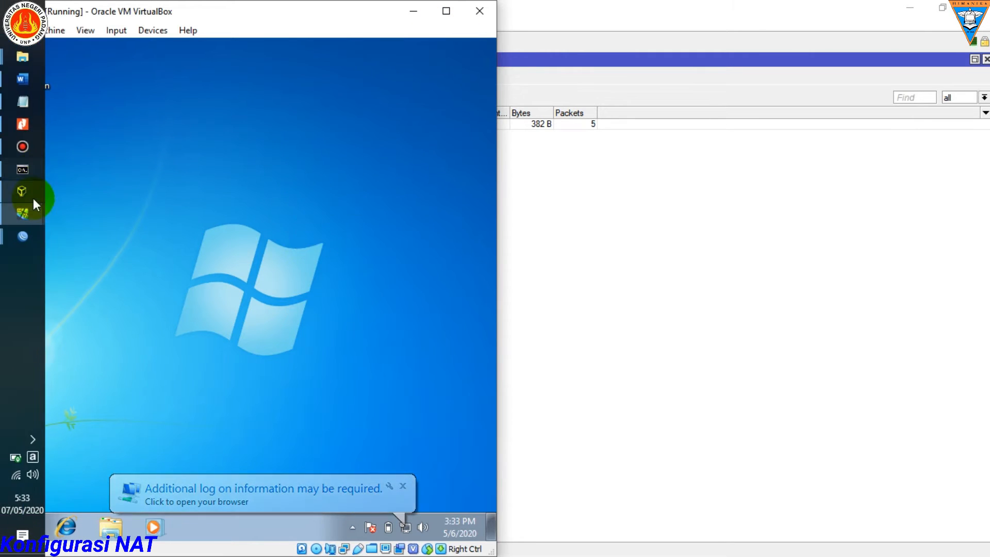
pyautogui.moveTo(22, 235)
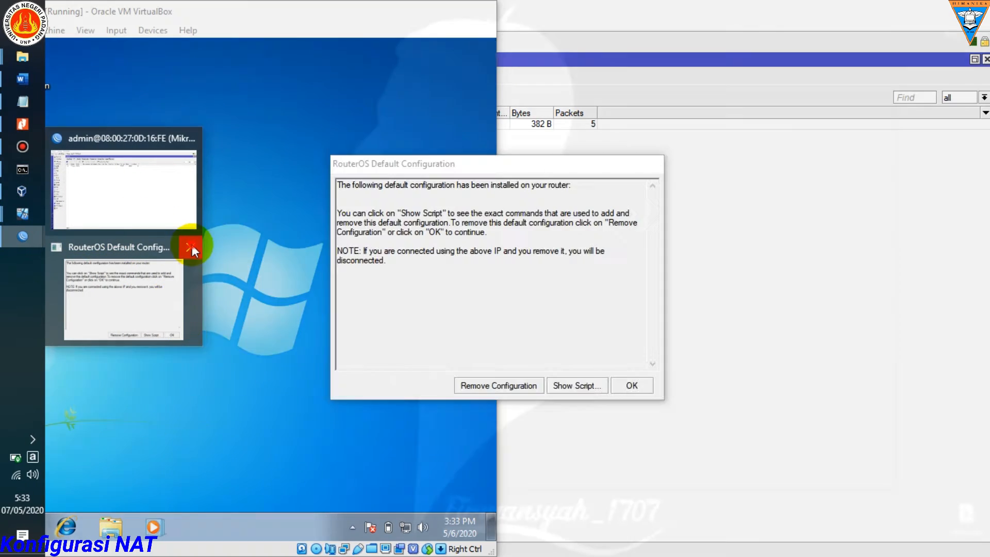
pyautogui.click(192, 247)
pyautogui.click(154, 227)
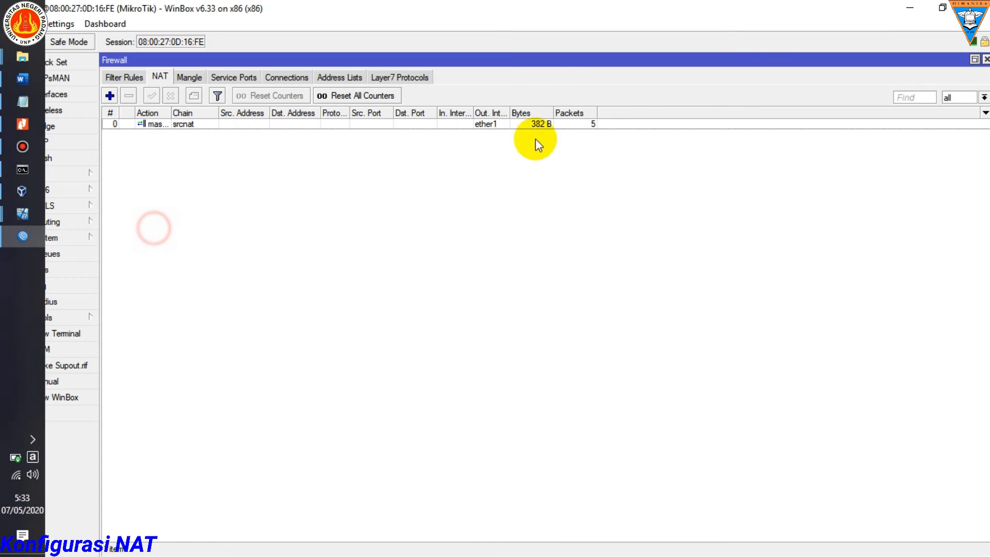
# Step: Place the WinBox window side by side with the Windows client virtual machine and refresh the client's desktop
pyautogui.moveTo(678, 4); pyautogui.dragTo(987, 67)
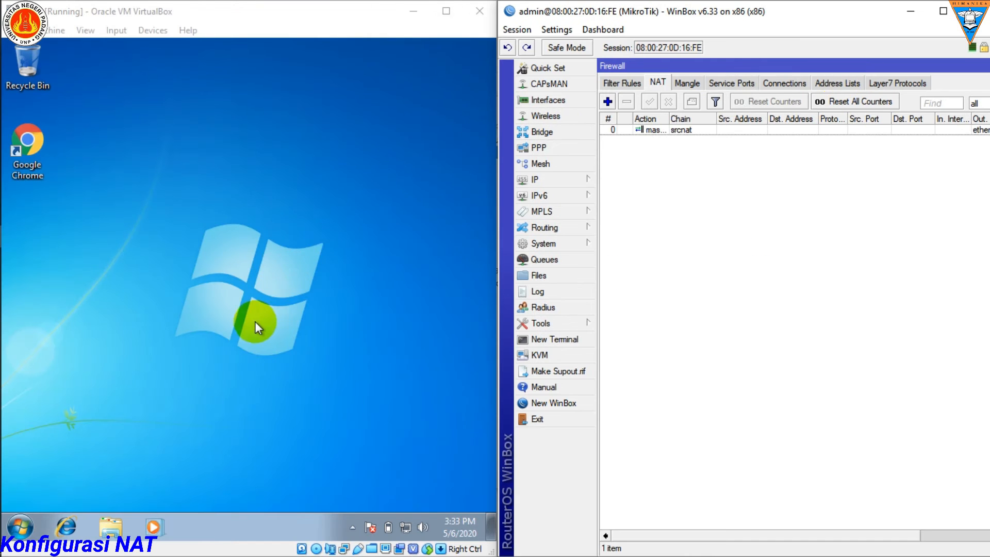
pyautogui.rightClick(254, 261)
pyautogui.click(261, 293)
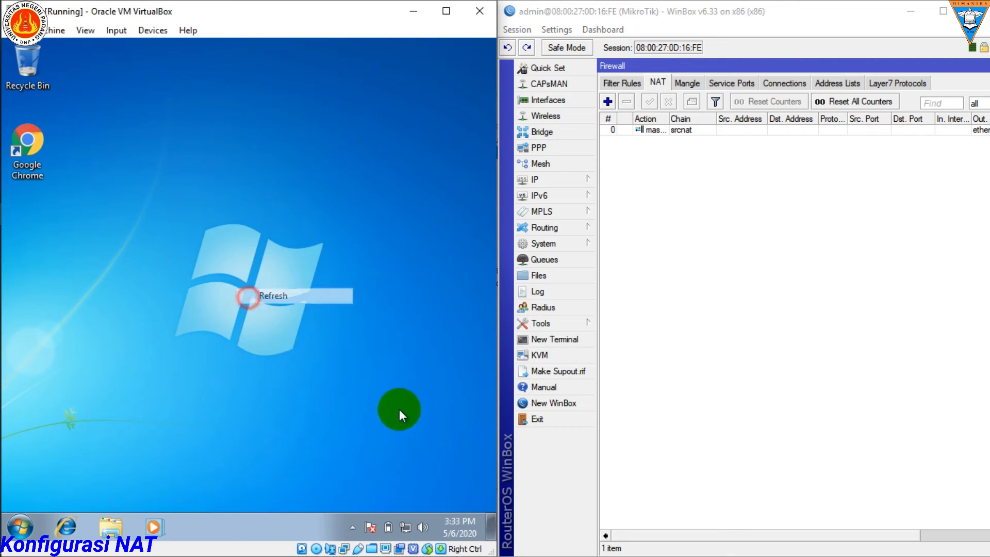
# Step: Open the Internet Protocol Version 4 properties of the Windows client's Local Area Connection
pyautogui.rightClick(404, 527)
pyautogui.click(383, 438)
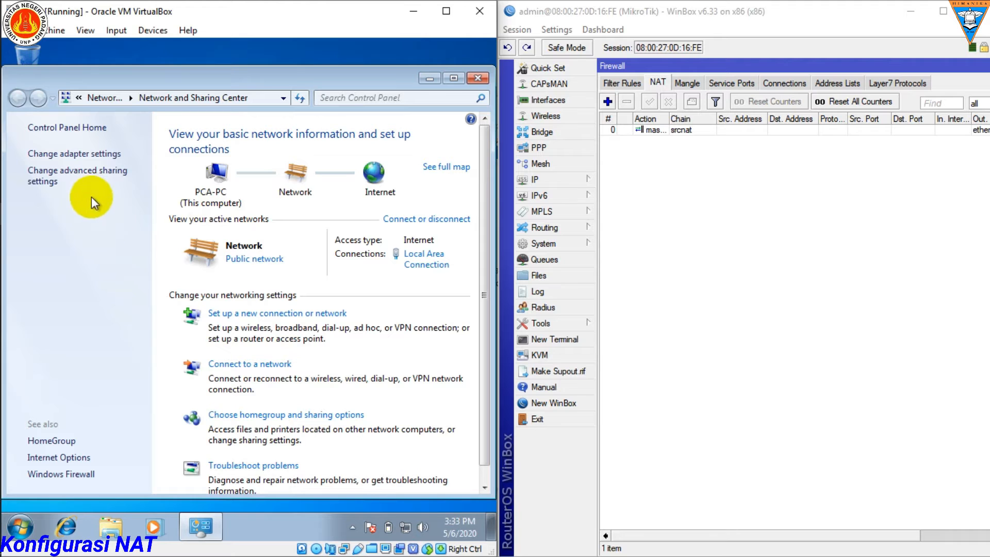
pyautogui.click(95, 156)
pyautogui.click(111, 161)
pyautogui.rightClick(109, 160)
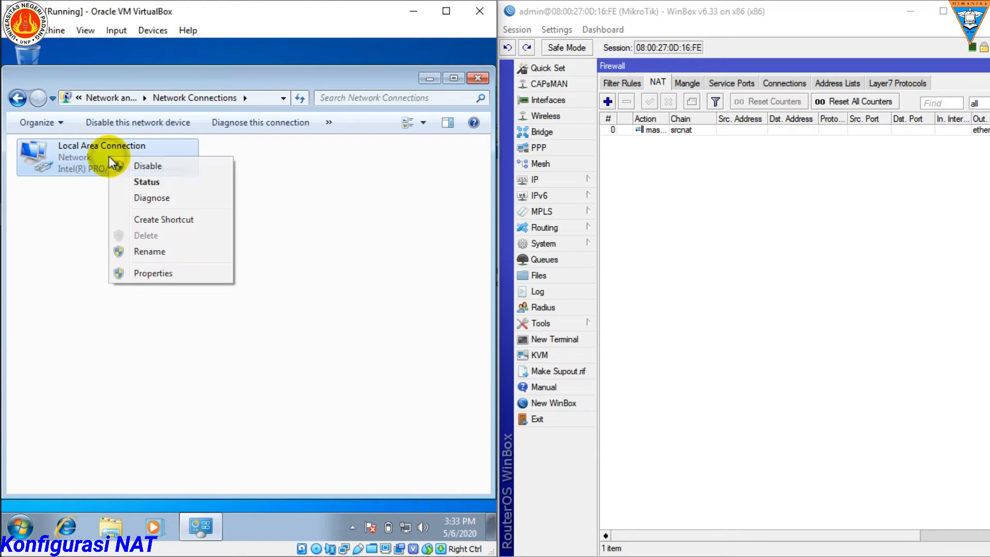
pyautogui.click(168, 272)
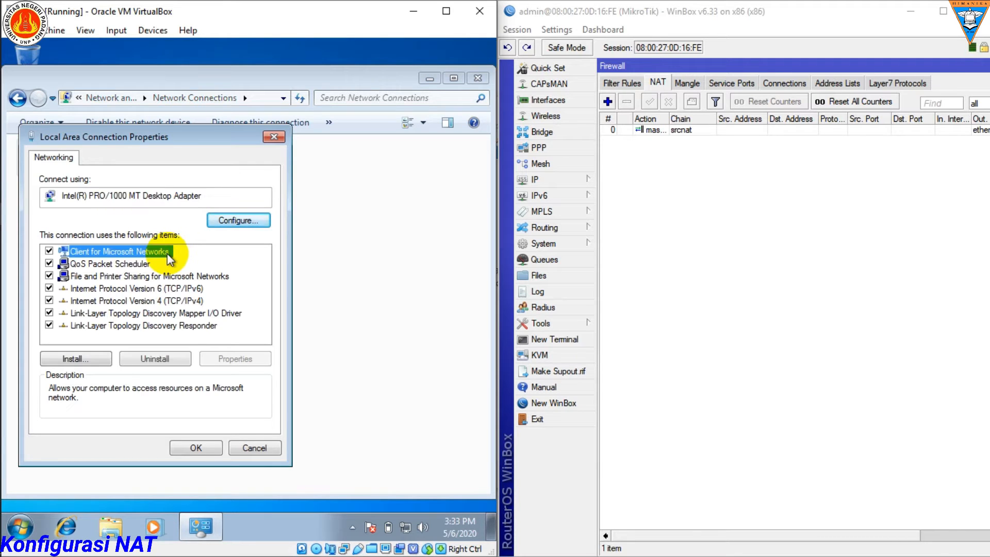
pyautogui.click(139, 299)
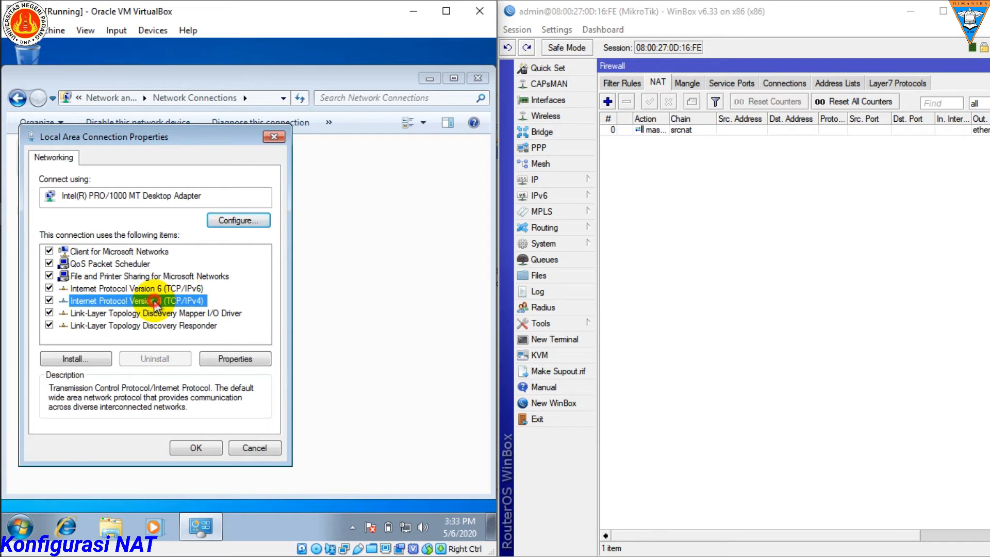
pyautogui.doubleClick(174, 304)
pyautogui.moveTo(229, 193); pyautogui.dragTo(240, 140)
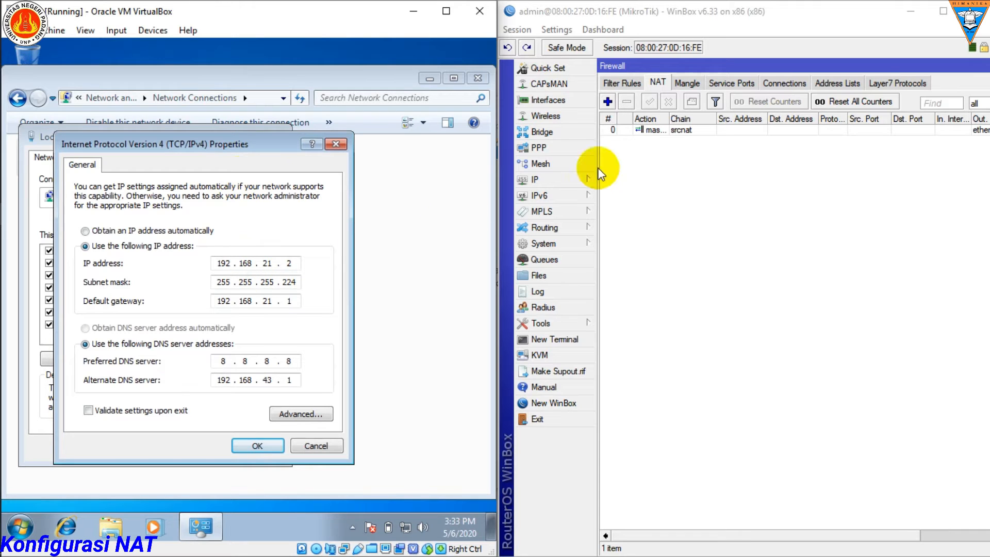
# Step: Compare the client's IPv4 settings with the ETH2 and PC client addresses in the Notepad notes and the /27 subnetting table in the PDF
pyautogui.moveTo(10, 129)
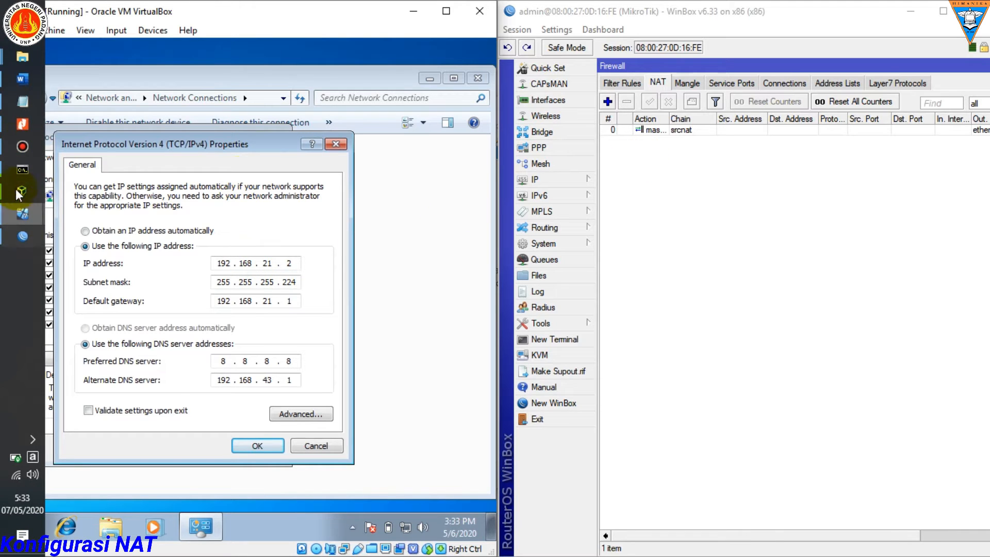
pyautogui.click(22, 112)
pyautogui.moveTo(659, 108); pyautogui.dragTo(800, 100)
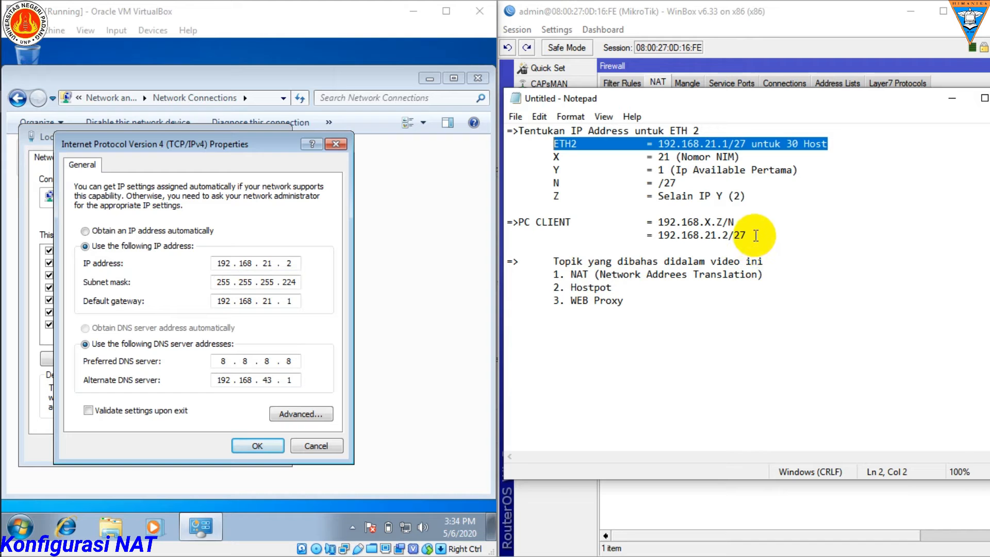
pyautogui.moveTo(751, 237); pyautogui.dragTo(661, 238)
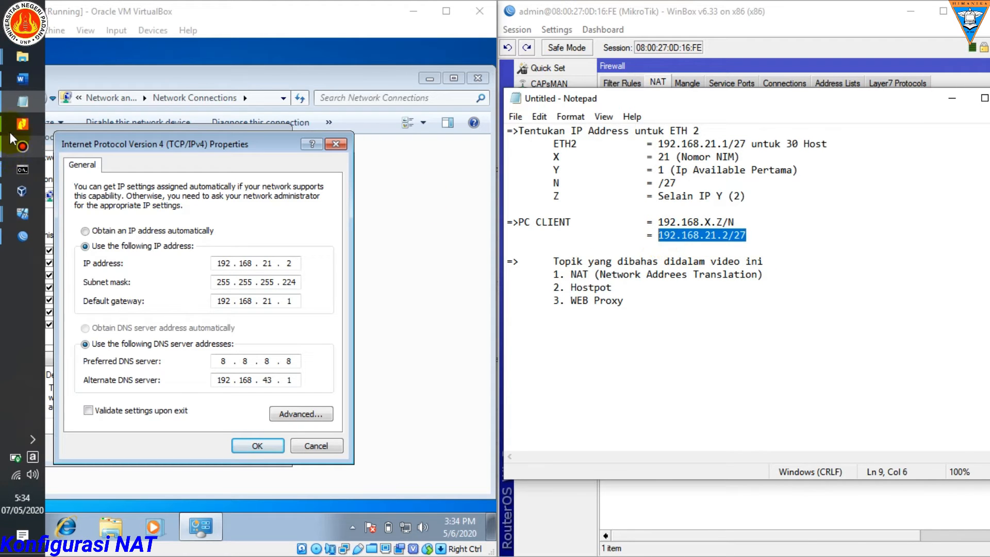
pyautogui.click(22, 124)
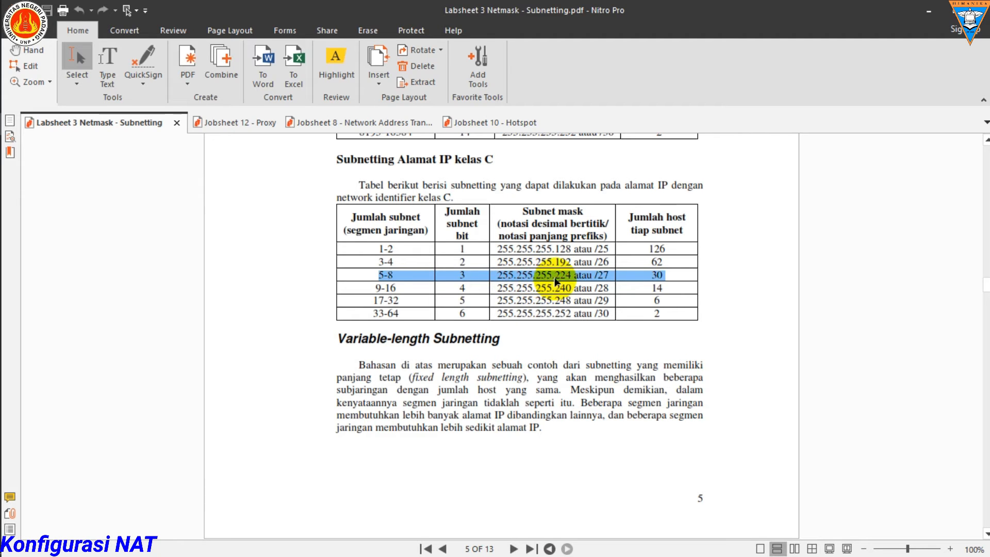
pyautogui.click(928, 10)
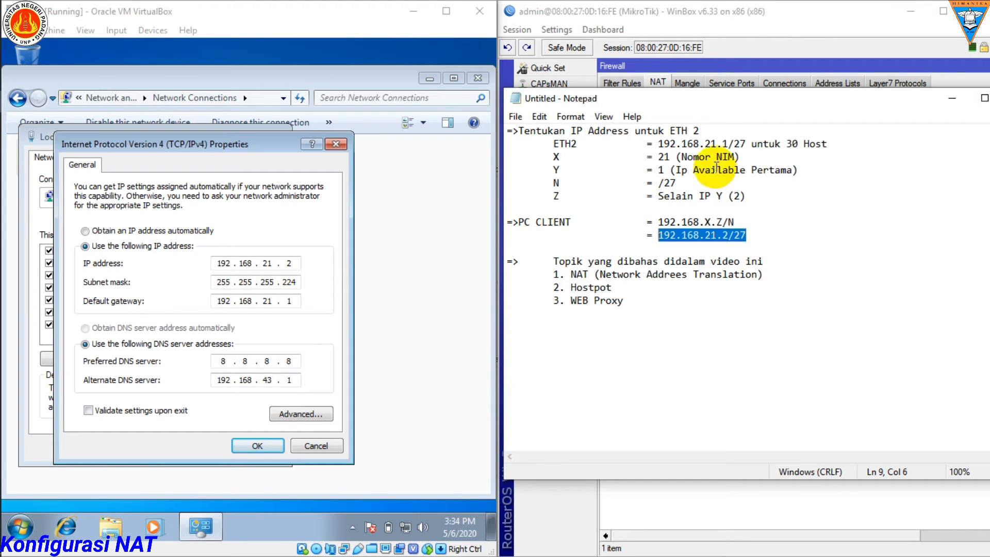
pyautogui.moveTo(841, 145); pyautogui.dragTo(546, 150)
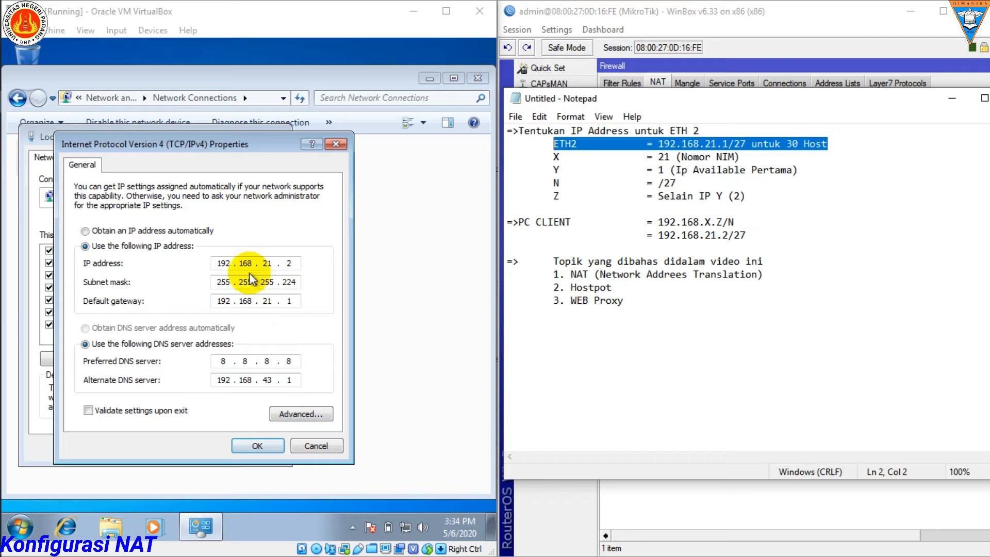
# Step: Accept the client's IPv4 and Local Area Connection settings and return to its refreshed desktop
pyautogui.click(256, 447)
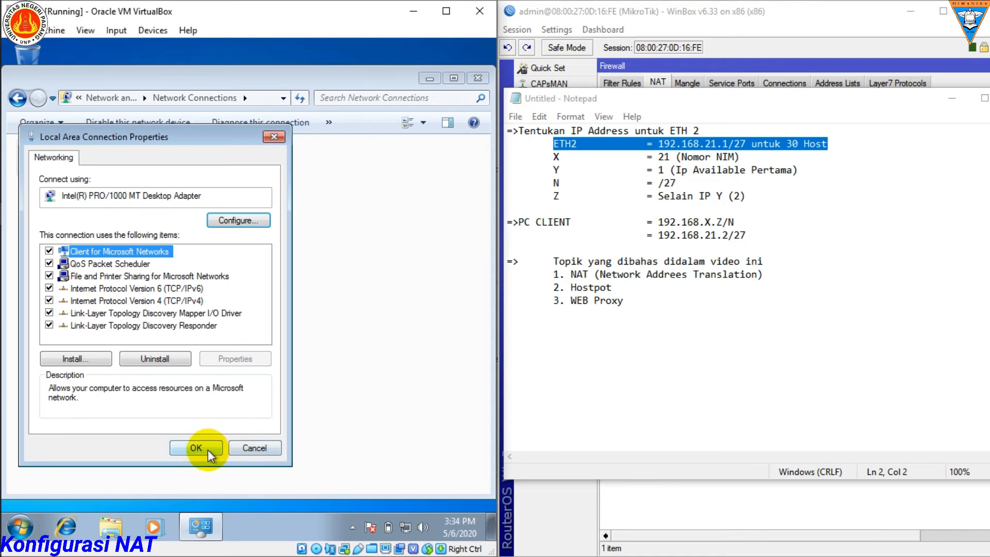
pyautogui.click(203, 510)
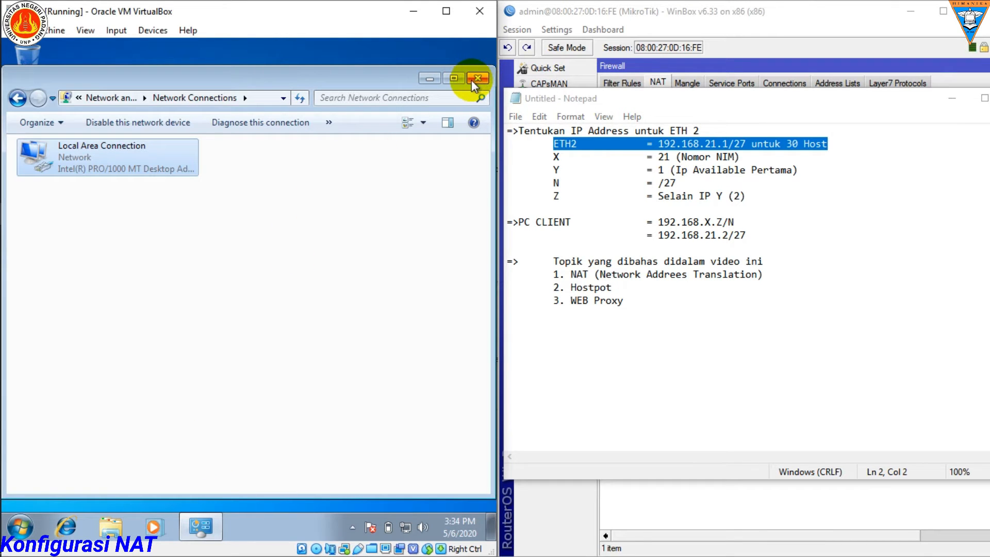
pyautogui.press('super+d')
pyautogui.rightClick(292, 198)
pyautogui.click(329, 240)
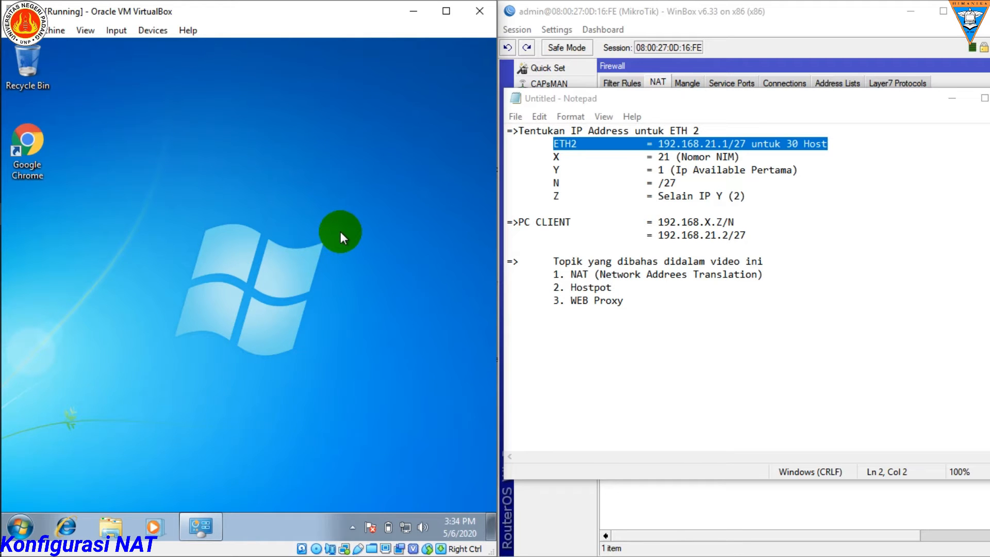
# Step: Ping 8.8.8.8 from a Command Prompt on the Windows client, and stop the ping after a few replies
pyautogui.press('super+r')
pyautogui.press('Return')
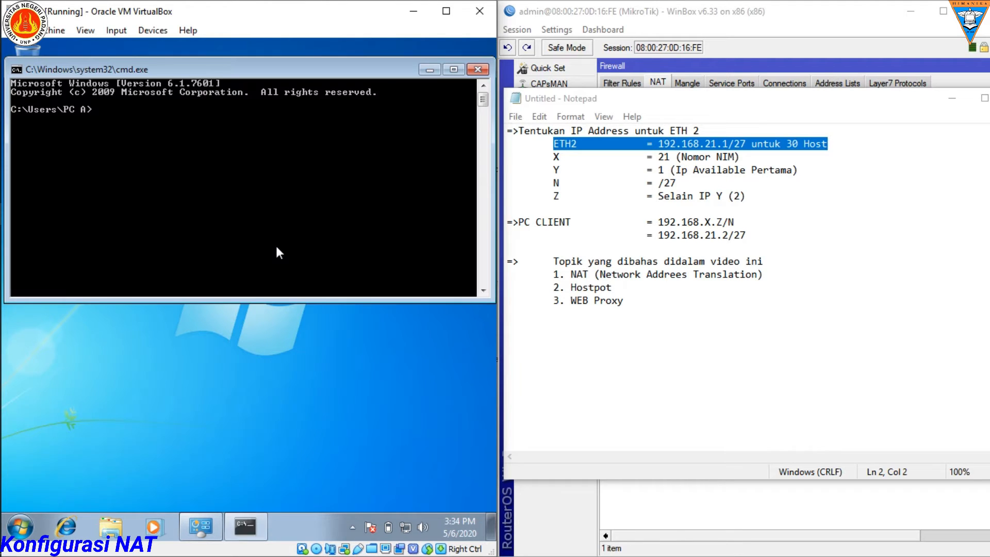
pyautogui.write('ping 8.88')
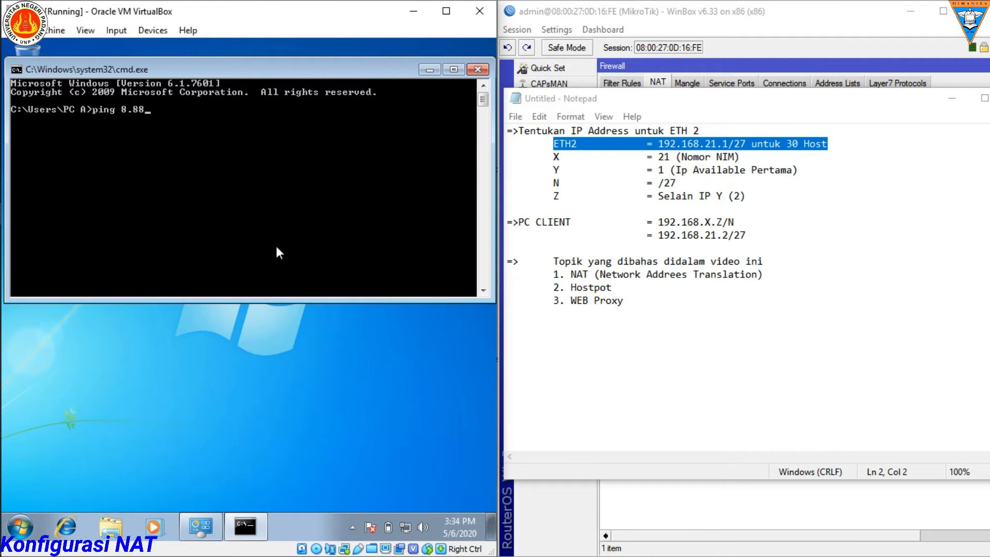
pyautogui.press('BackSpace')
pyautogui.write('.8.8')
pyautogui.press('Return')
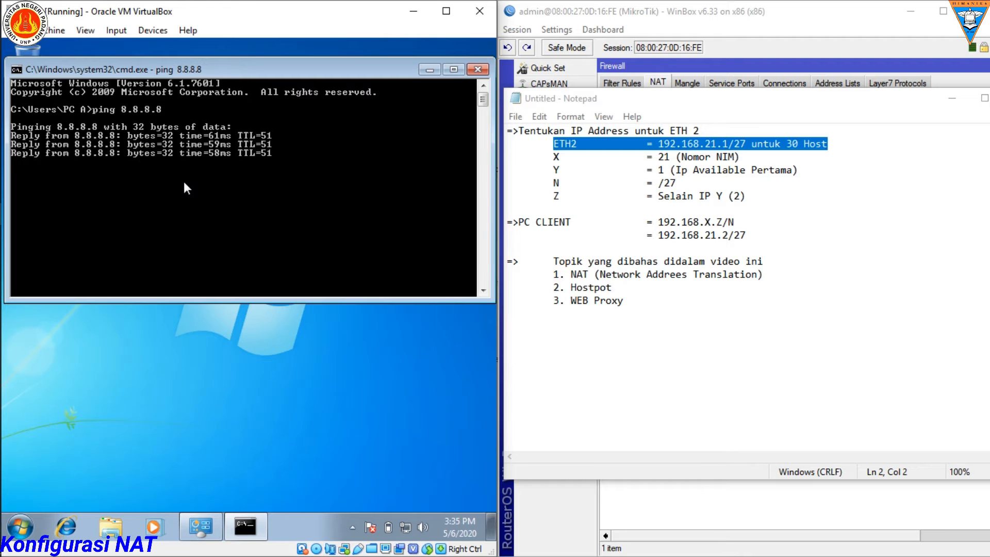
pyautogui.hotkey('ctrl', 'c')
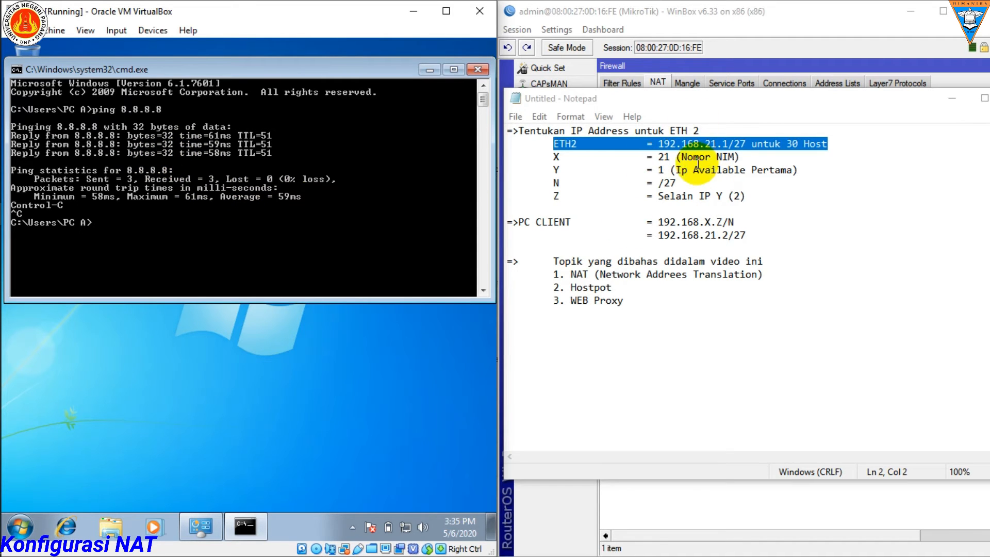
# Step: Minimize the client's Command Prompt, refresh the desktop and minimize the Notepad notes covering WinBox
pyautogui.click(430, 69)
pyautogui.rightClick(303, 170)
pyautogui.click(327, 205)
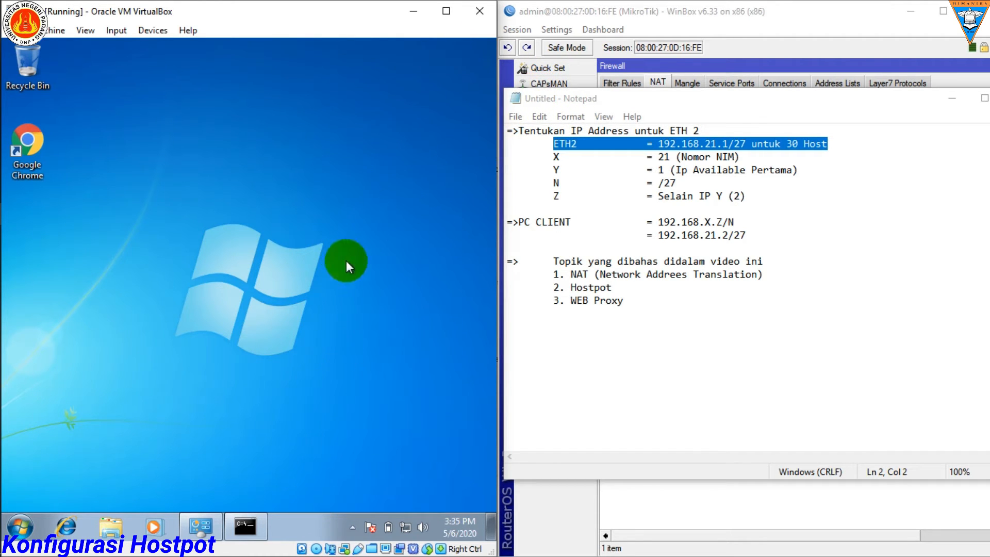
pyautogui.rightClick(210, 277)
pyautogui.click(245, 317)
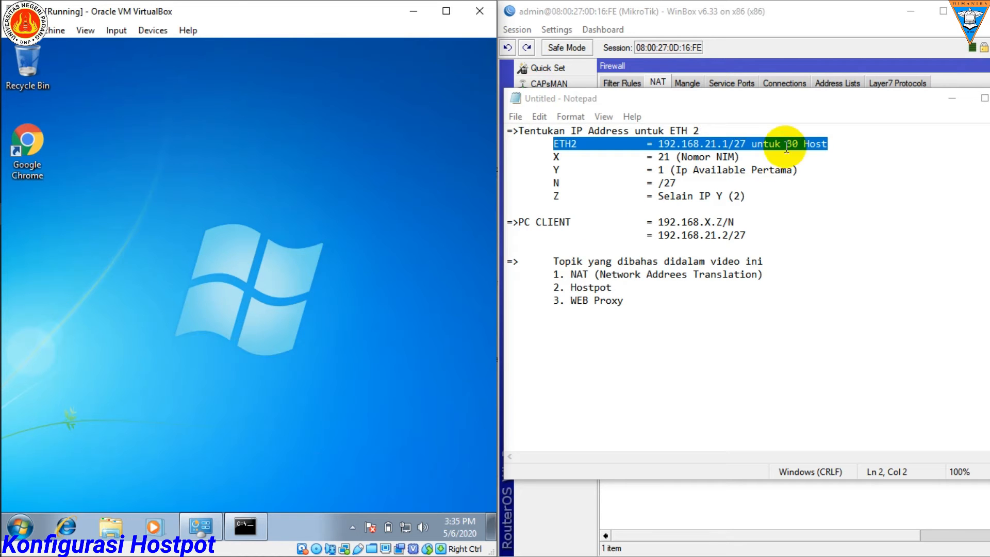
pyautogui.click(944, 101)
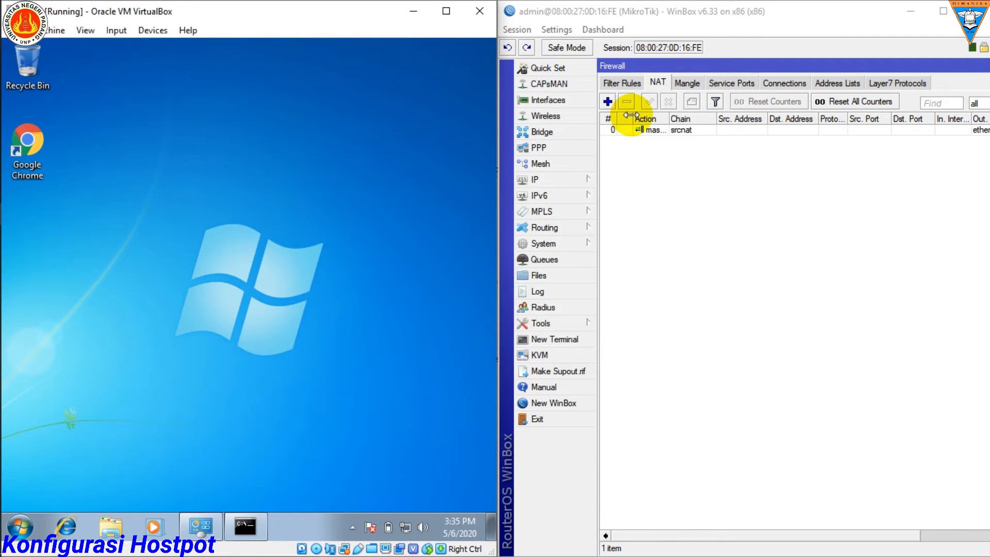
# Step: Open the router's Hotspot server list in a maximized WinBox window
pyautogui.click(568, 181)
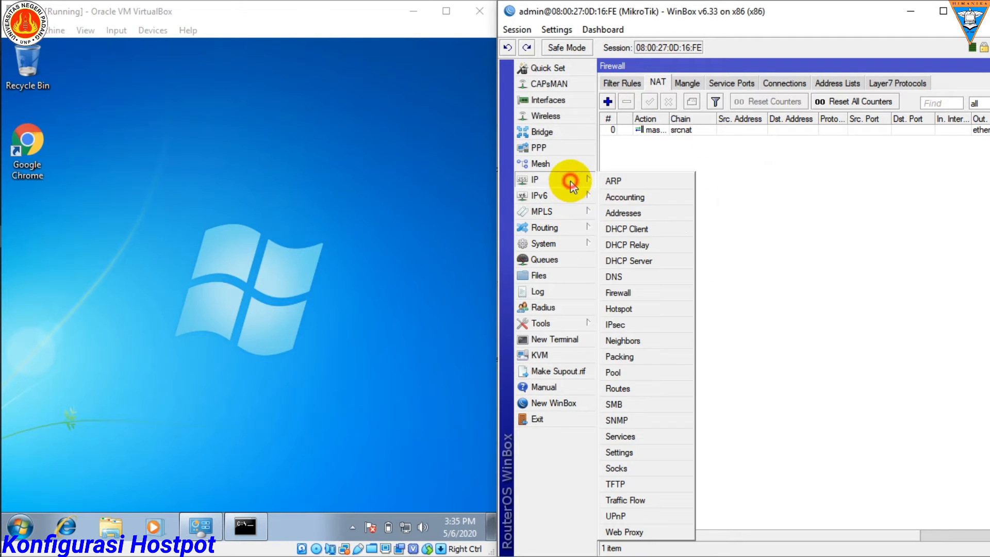
pyautogui.click(621, 309)
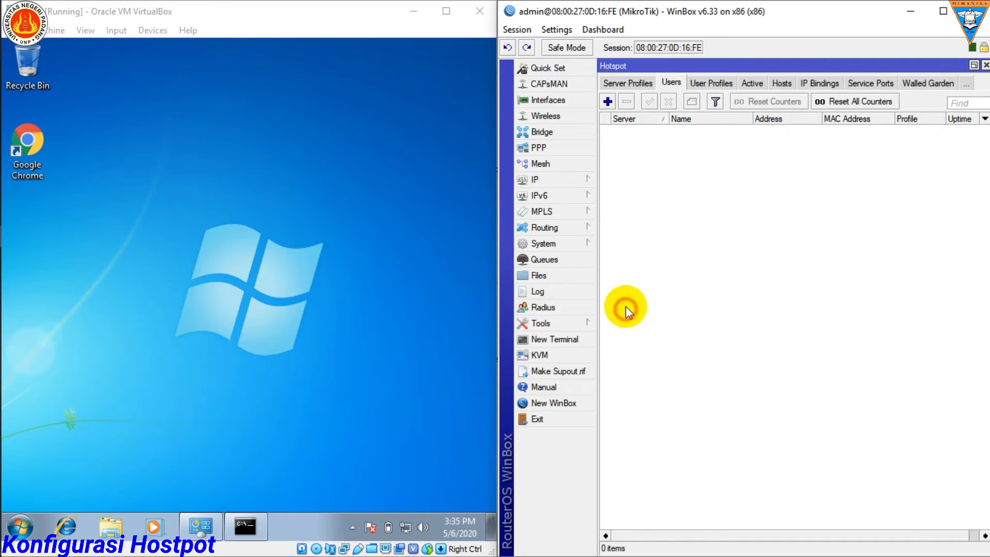
pyautogui.click(941, 16)
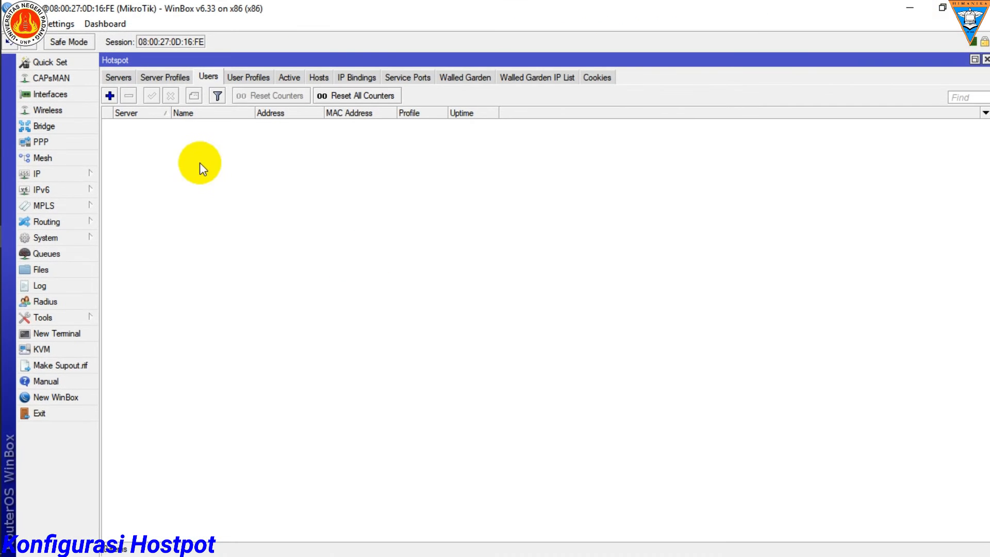
pyautogui.click(122, 77)
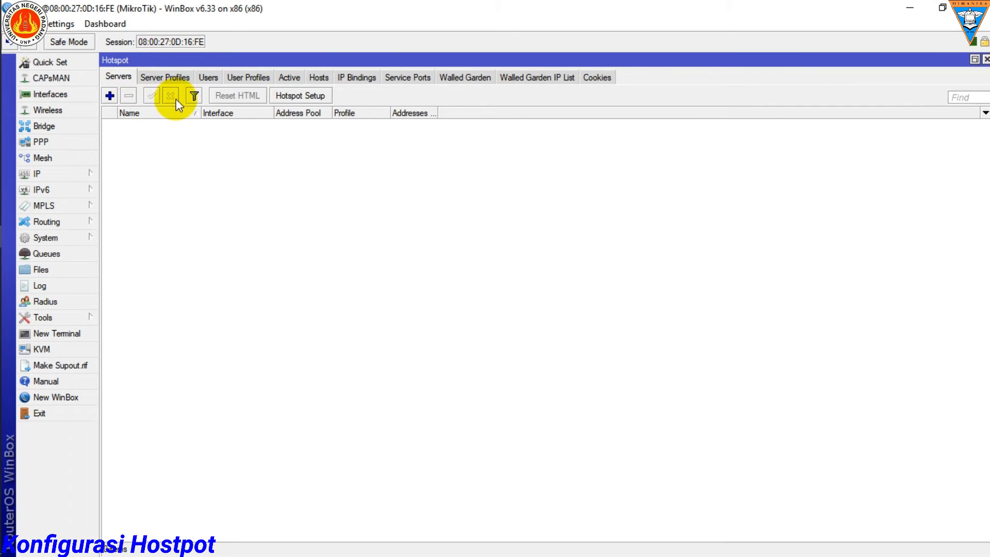
# Step: Start the Hotspot Setup wizard and choose ether2 as the HotSpot interface
pyautogui.click(291, 97)
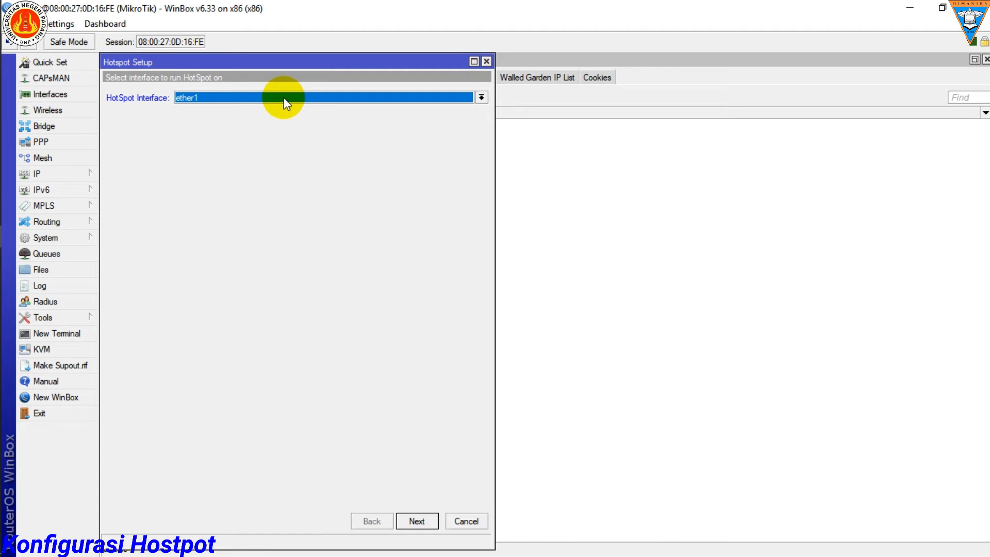
pyautogui.click(360, 98)
pyautogui.click(246, 118)
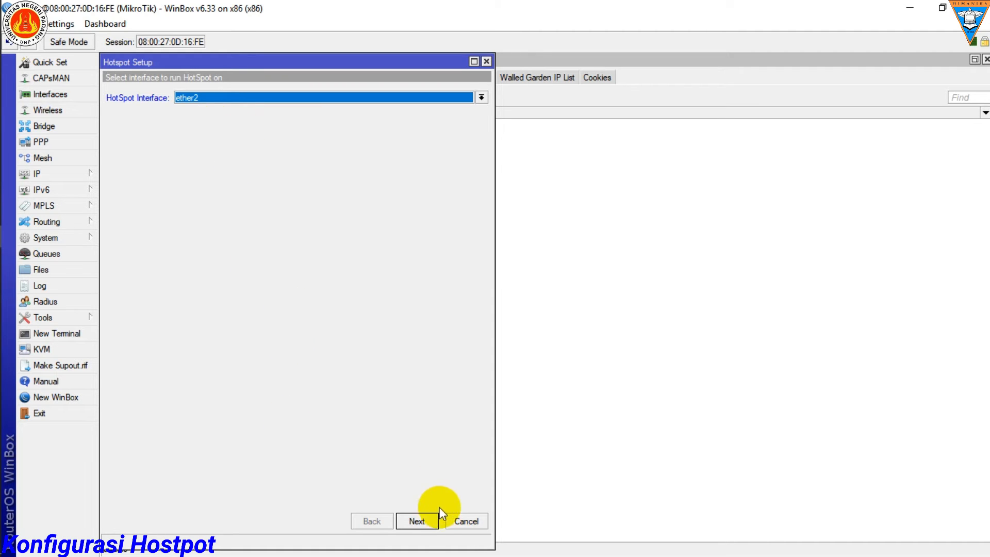
pyautogui.click(415, 520)
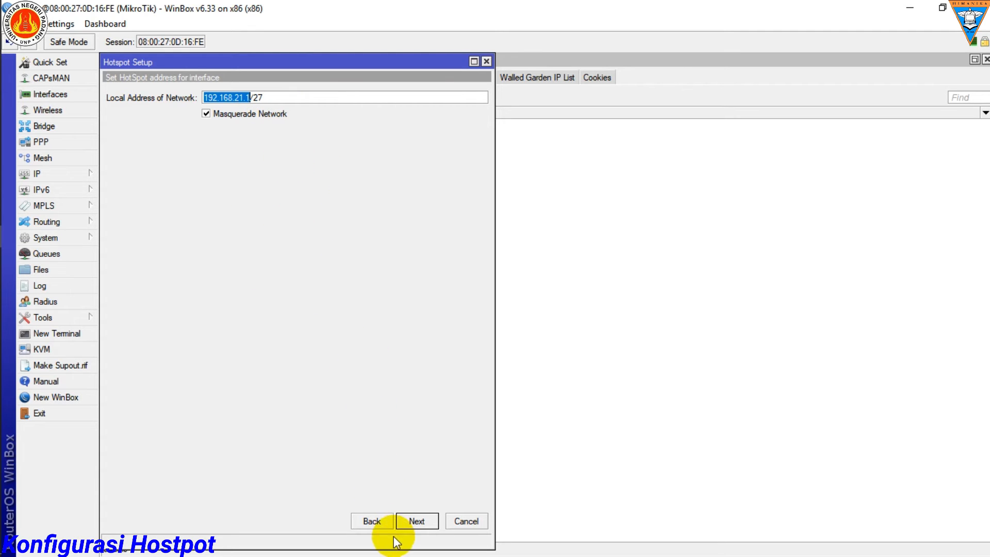
# Step: Accept local address 192.168.21.1/27 with masquerade, pool 192.168.21.2-192.168.21.30, no SSL certificate and SMTP server 0.0.0.0 for the Hotspot
pyautogui.click(417, 521)
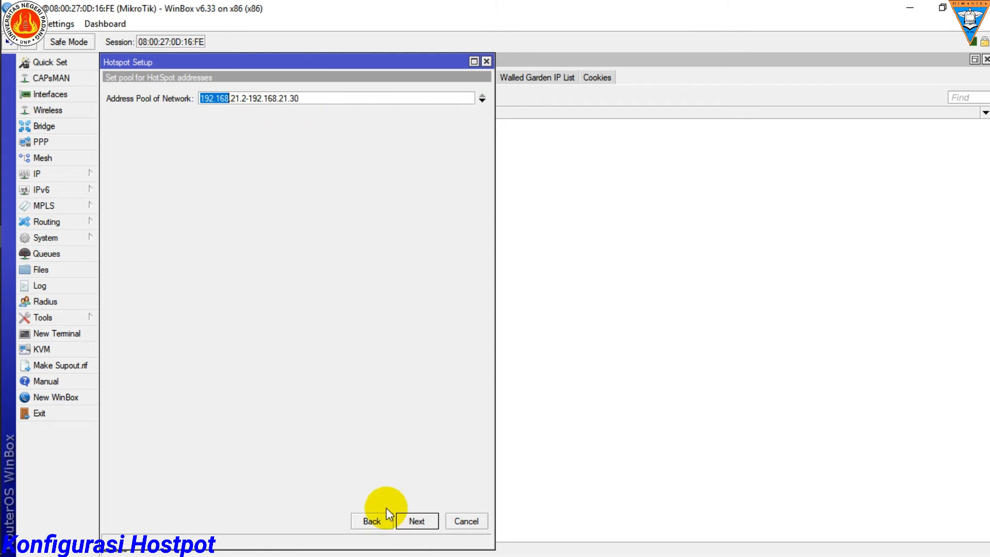
pyautogui.click(412, 521)
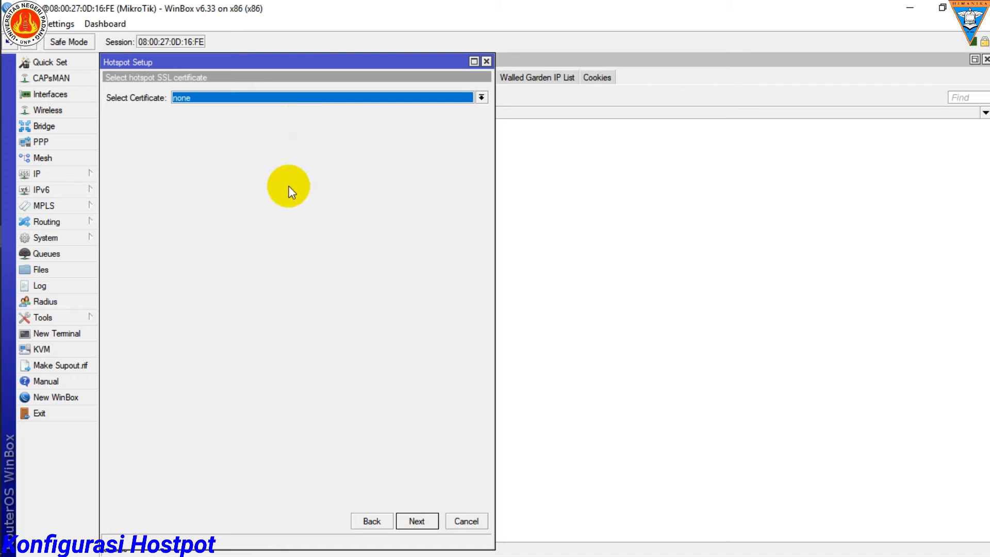
pyautogui.click(426, 519)
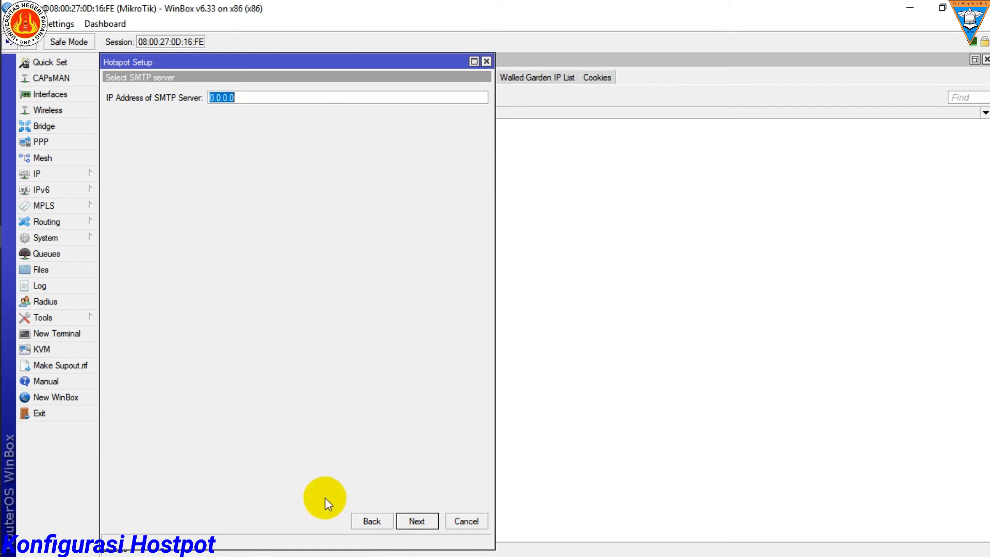
pyautogui.click(408, 522)
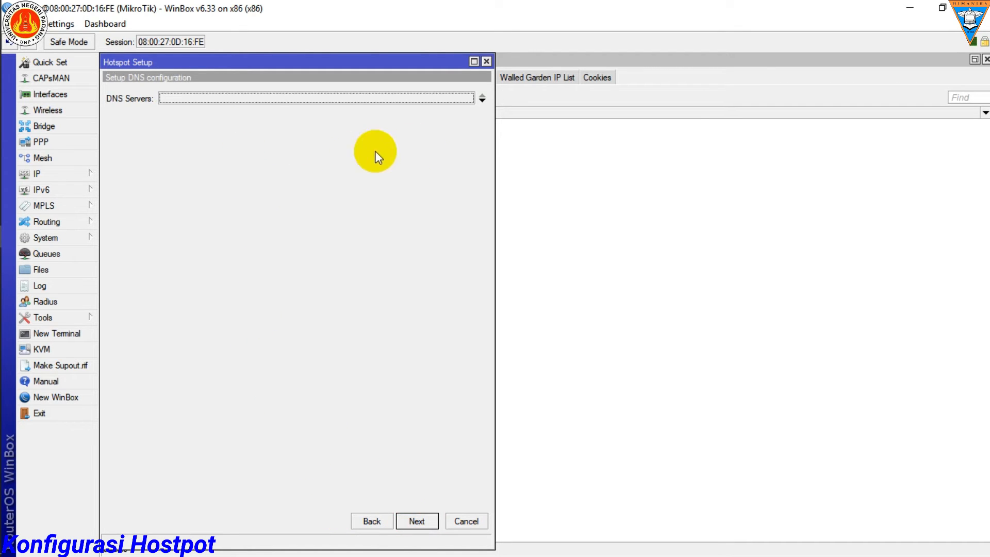
# Step: Add two DNS server entries in the Hotspot setup and check the router's ether1 address for reference
pyautogui.click(482, 101)
pyautogui.click(482, 99)
pyautogui.click(193, 99)
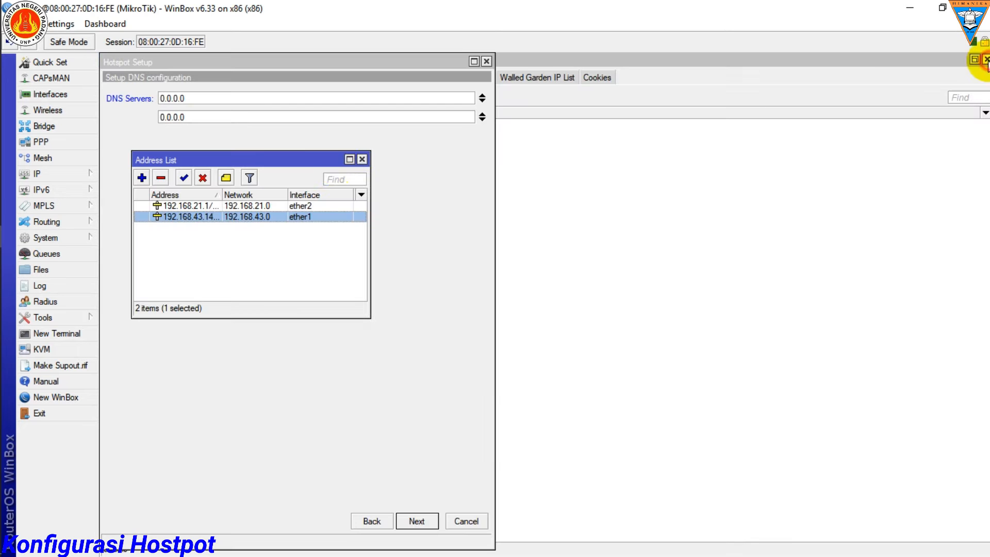
pyautogui.click(977, 73)
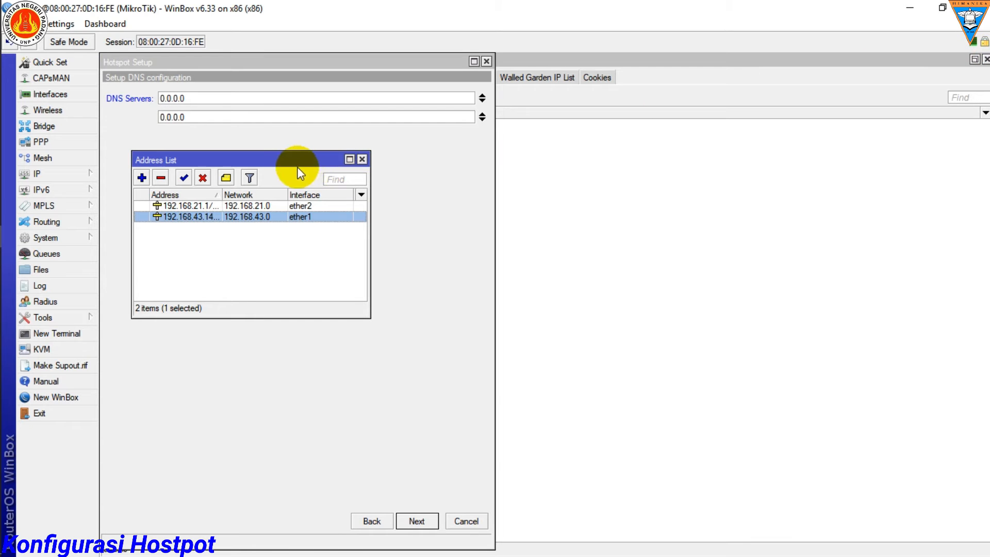
pyautogui.click(362, 159)
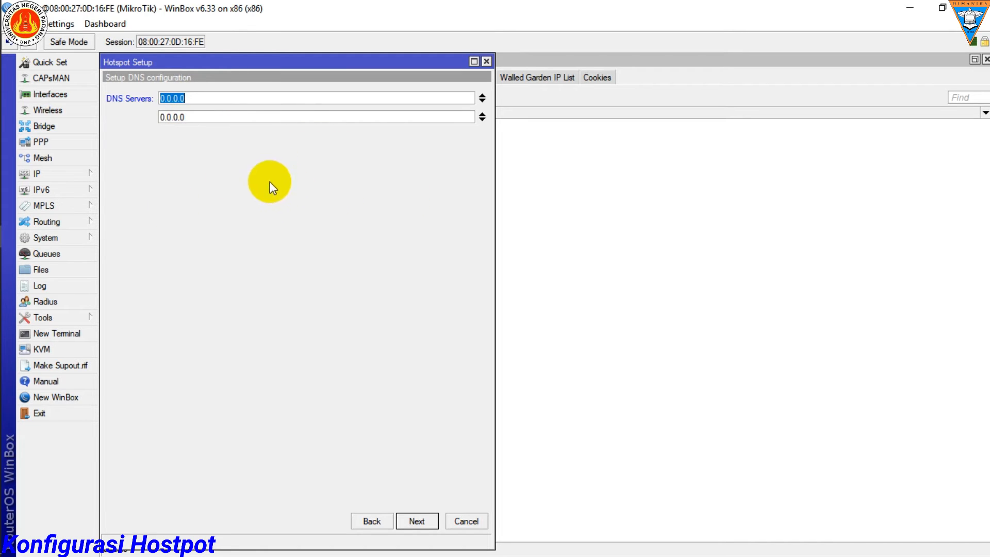
# Step: Set the first Hotspot DNS server to 192.168.43.1
pyautogui.moveTo(9, 453)
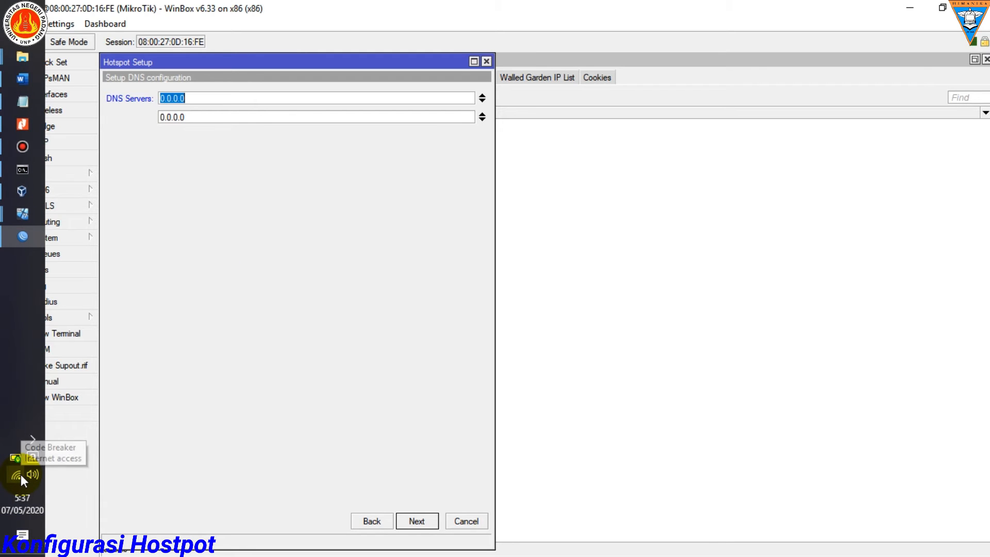
pyautogui.doubleClick(200, 103)
pyautogui.write('192.168')
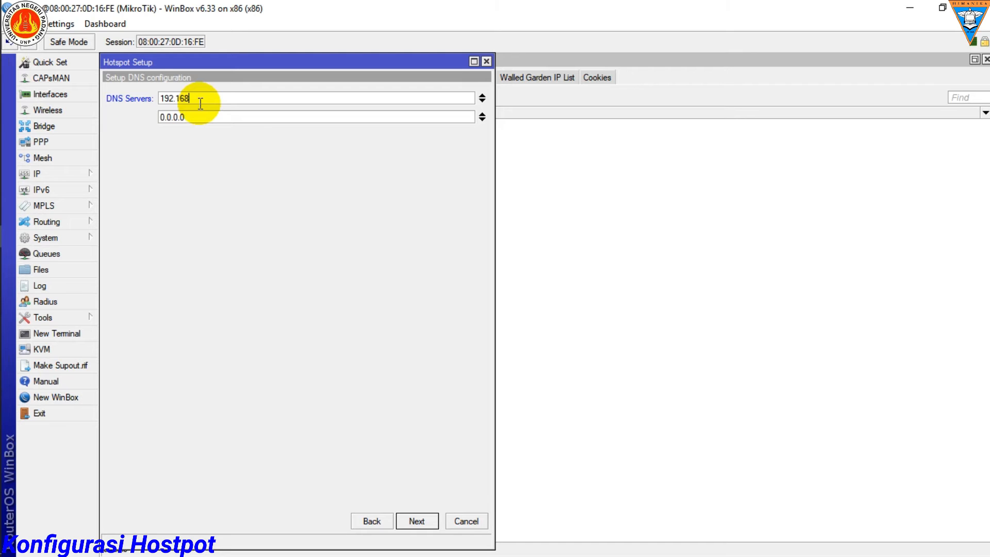
pyautogui.write('.43.1')
# Step: Set the second Hotspot DNS server to 8.8.8.8 and accept the DNS configuration
pyautogui.click(199, 119)
pyautogui.press('BackSpace')
pyautogui.press('BackSpace')
pyautogui.press('BackSpace')
pyautogui.press('BackSpace')
pyautogui.press('BackSpace')
pyautogui.press('BackSpace')
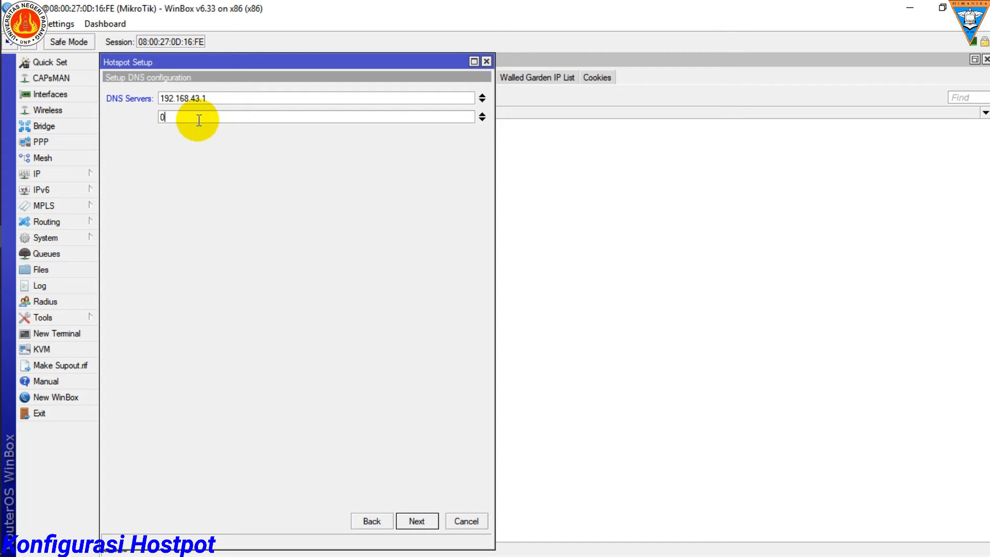
pyautogui.write('8.8.8.8')
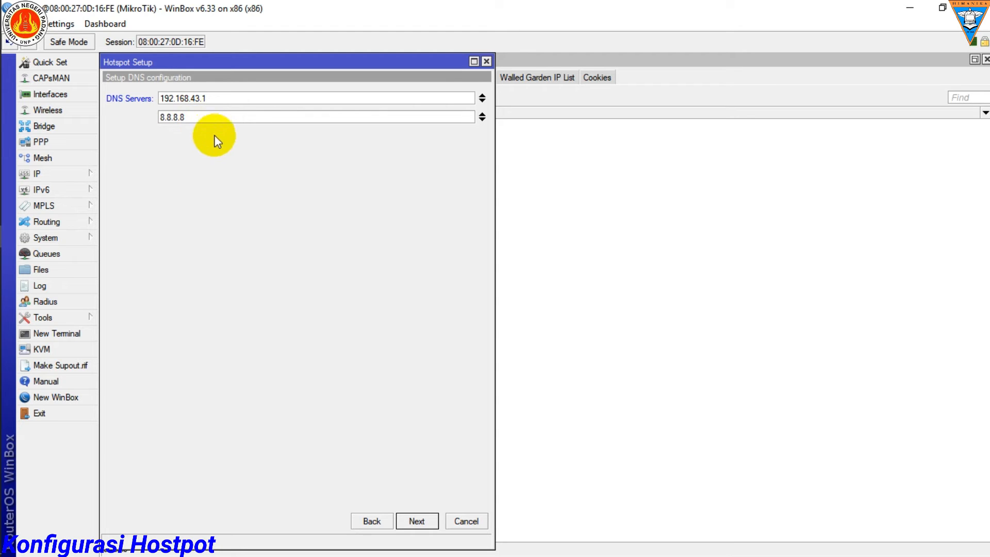
pyautogui.moveTo(218, 100); pyautogui.dragTo(161, 98)
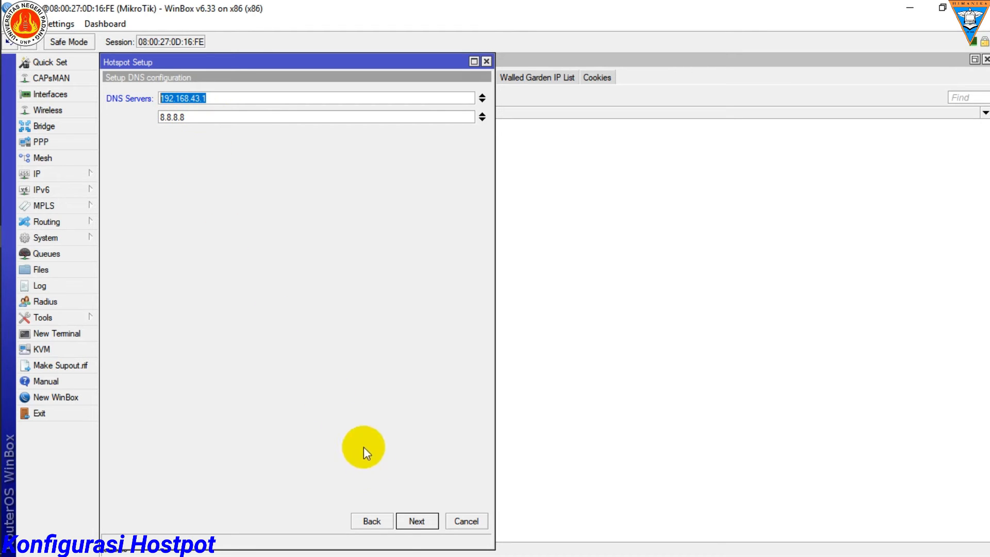
pyautogui.click(409, 522)
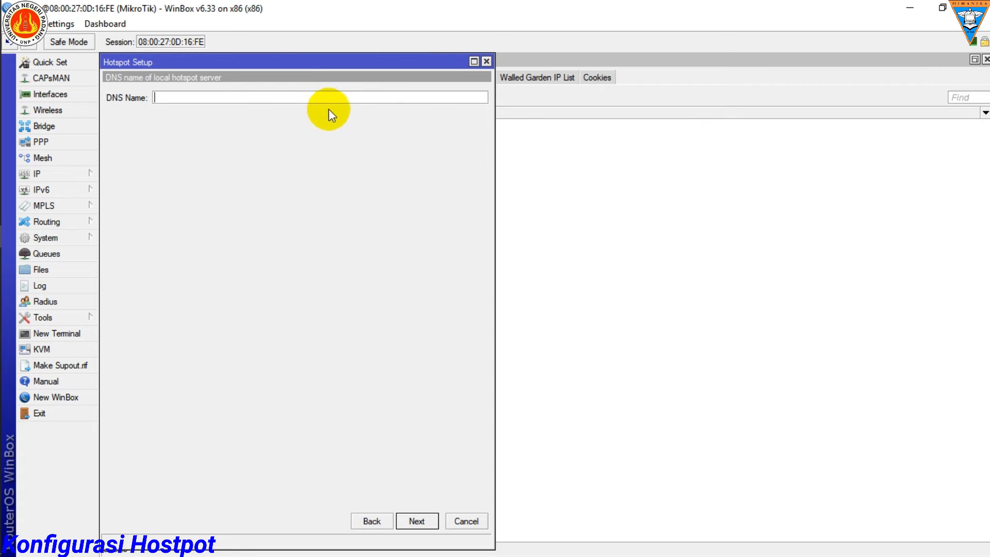
# Step: Leave the DNS name empty, keep admin as local HotSpot user without a password, and finish the Hotspot setup
pyautogui.click(473, 60)
pyautogui.click(916, 532)
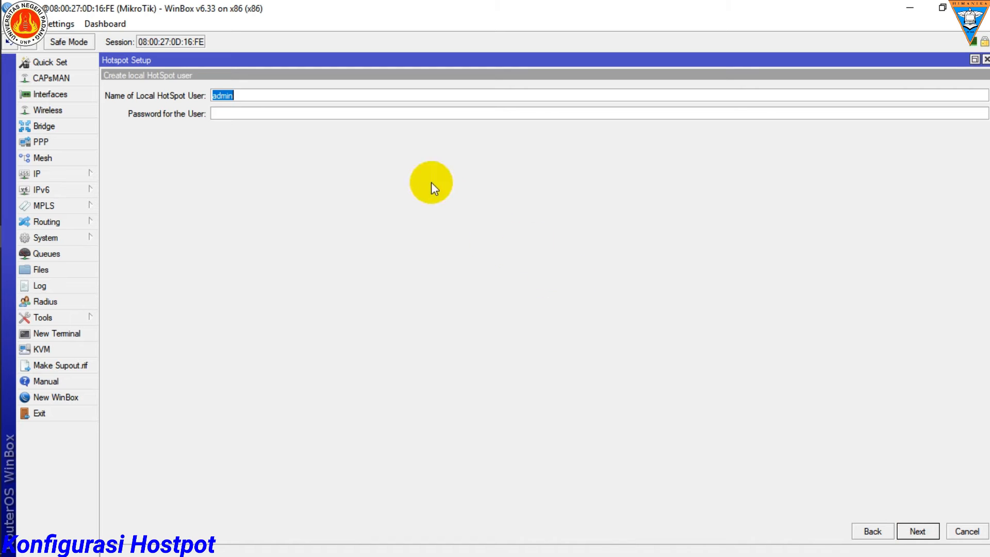
pyautogui.click(913, 530)
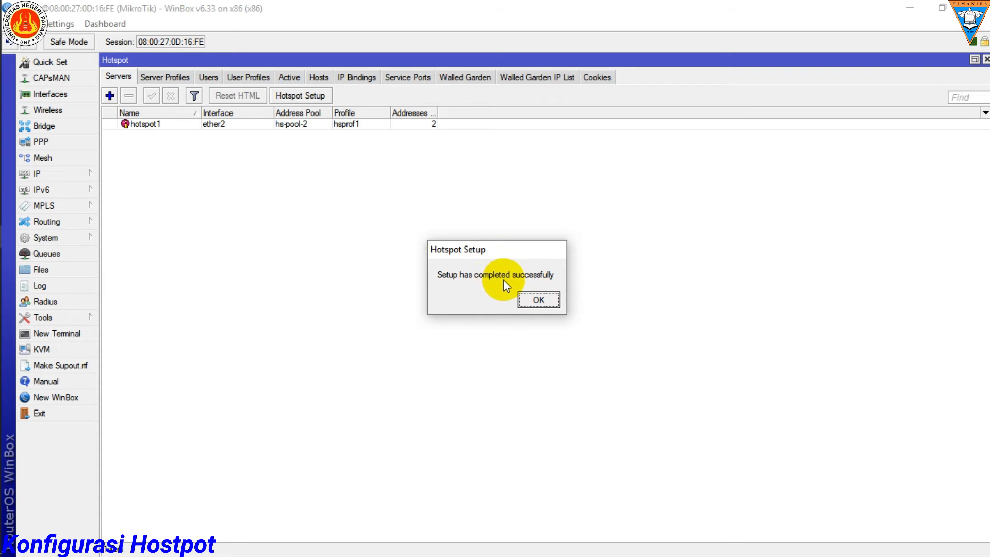
pyautogui.click(539, 300)
# Step: Create a Hotspot user profile named Uas with 5 shared users
pyautogui.click(248, 76)
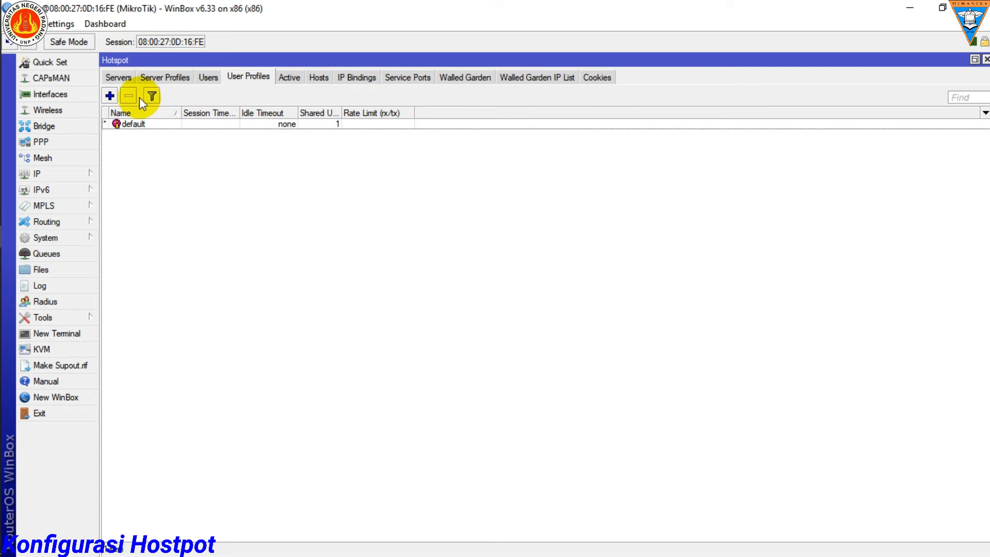
pyautogui.click(110, 96)
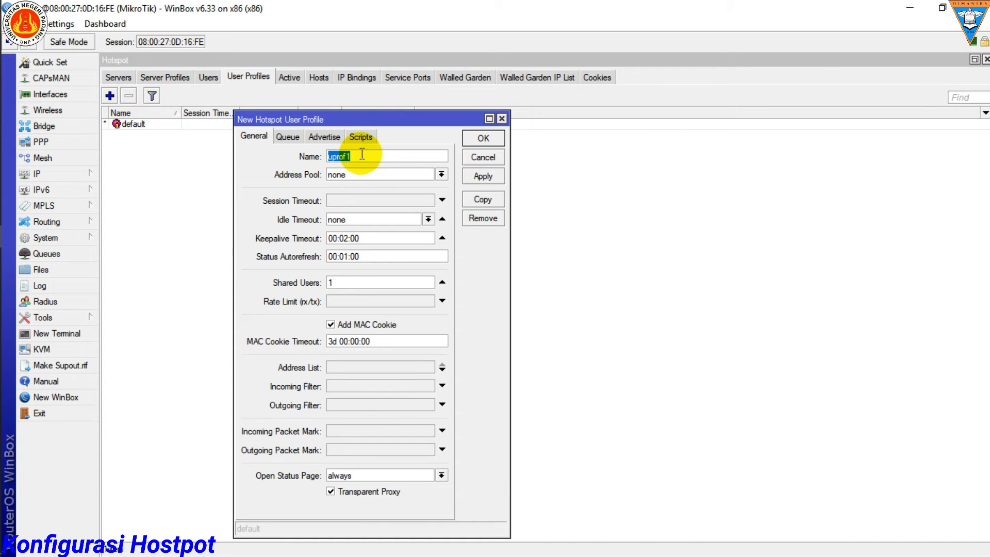
pyautogui.write('Us')
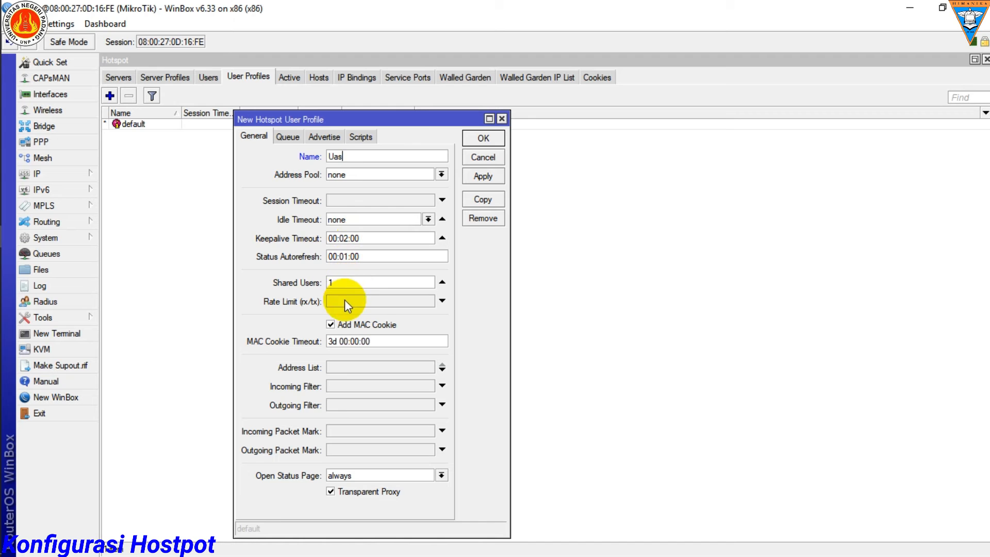
pyautogui.doubleClick(350, 283)
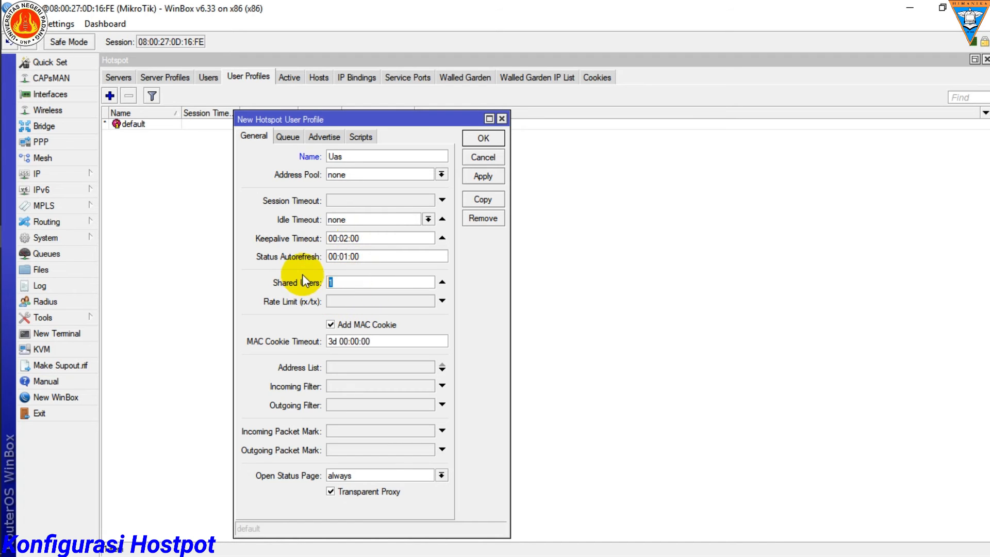
pyautogui.write('5')
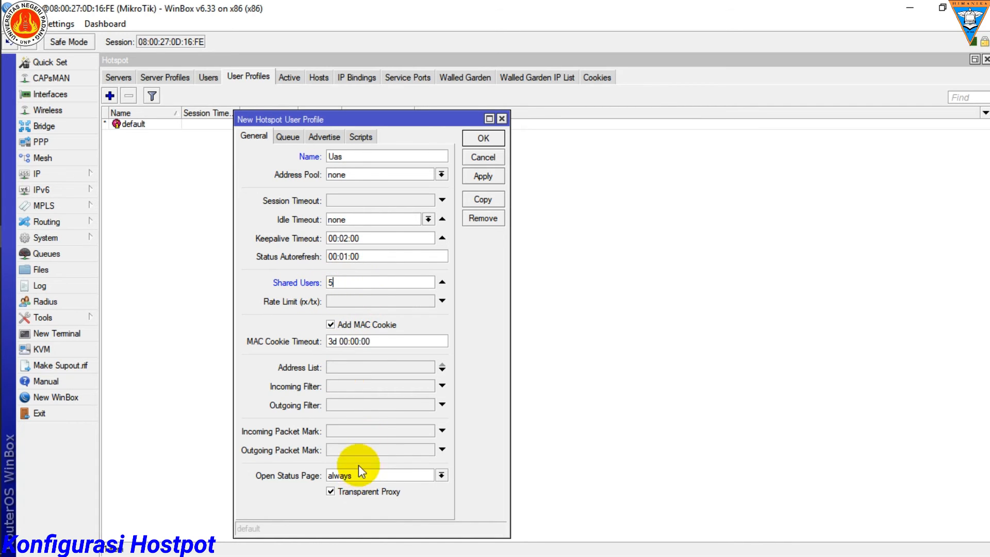
pyautogui.click(484, 139)
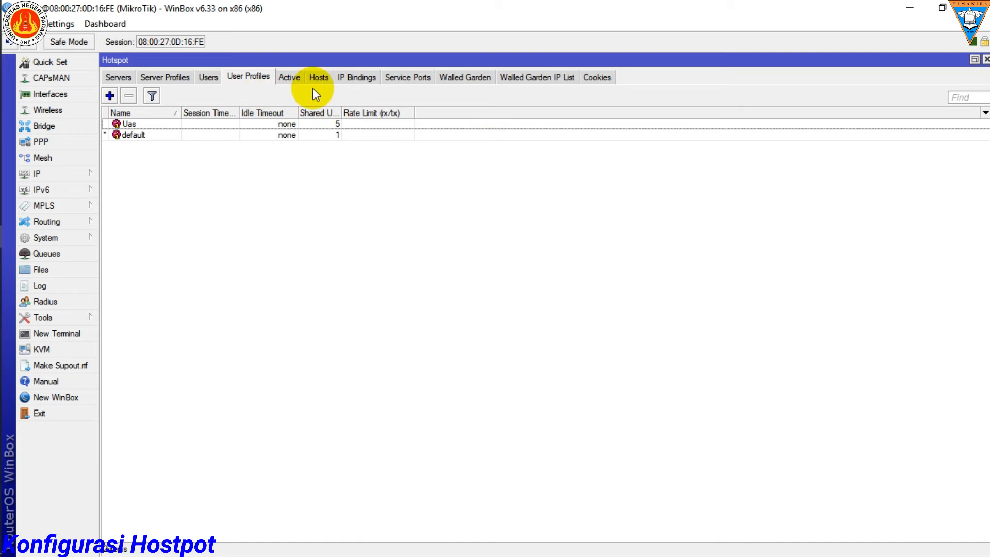
# Step: Add a Hotspot user on all servers with the exam username, its password and the Uas profile
pyautogui.click(206, 77)
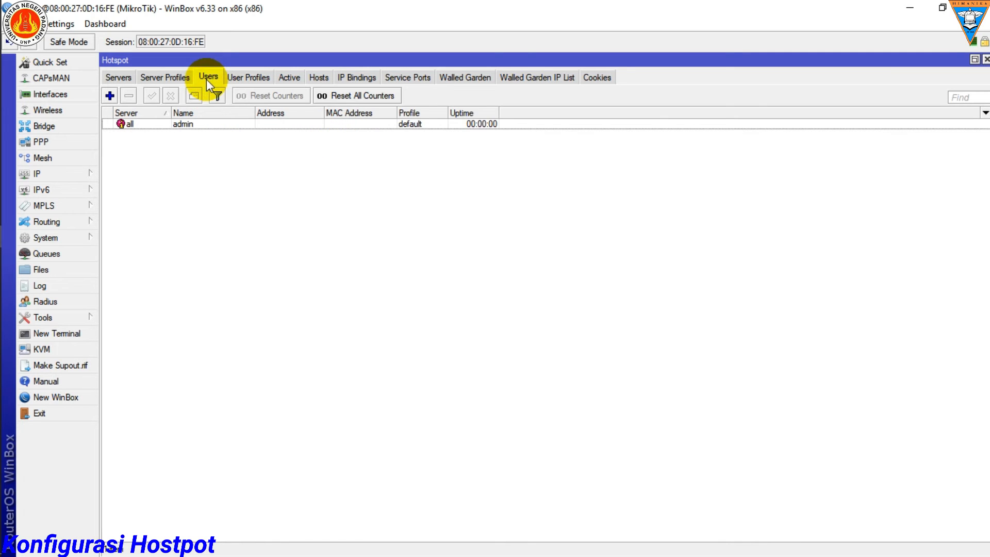
pyautogui.click(112, 98)
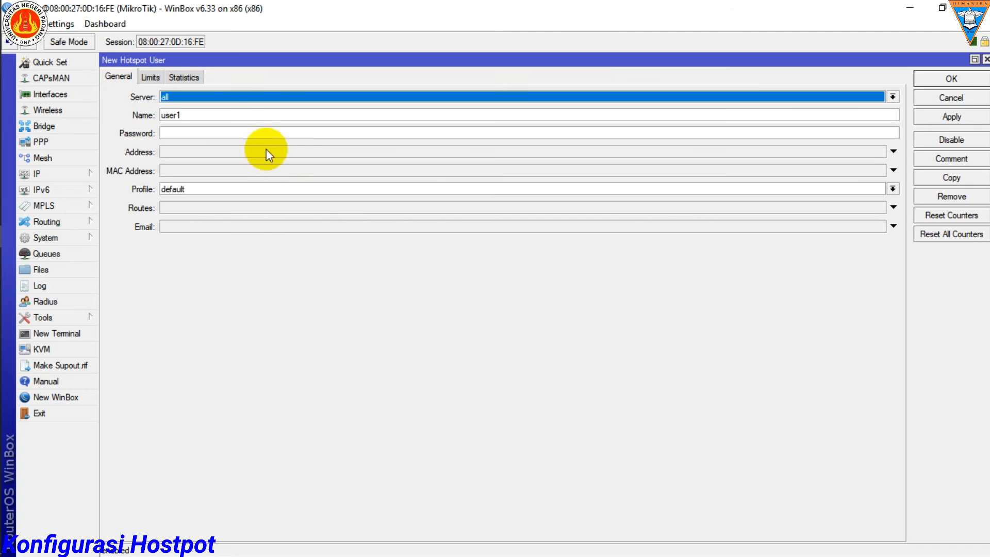
pyautogui.moveTo(195, 115); pyautogui.dragTo(153, 122)
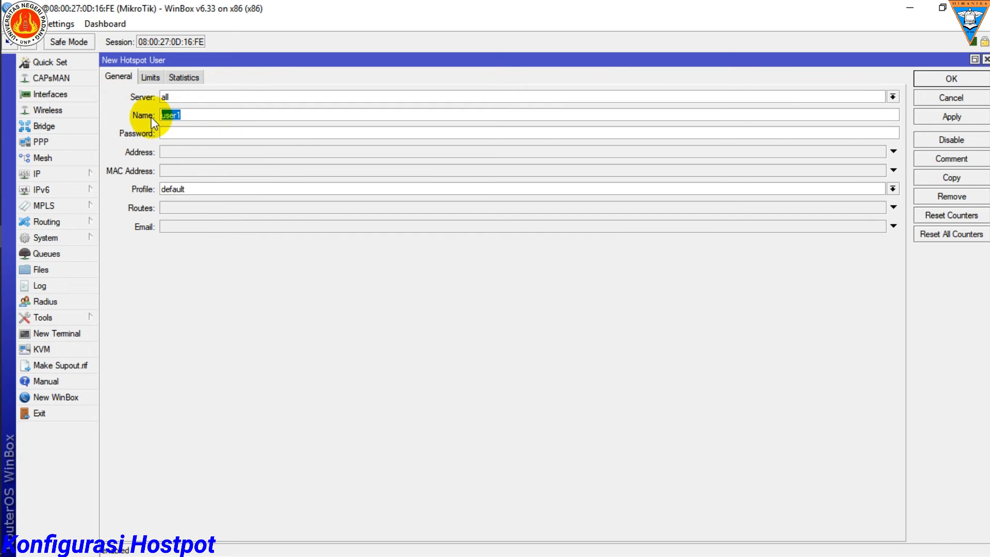
pyautogui.write('uasfirman')
pyautogui.click(168, 133)
pyautogui.write('1')
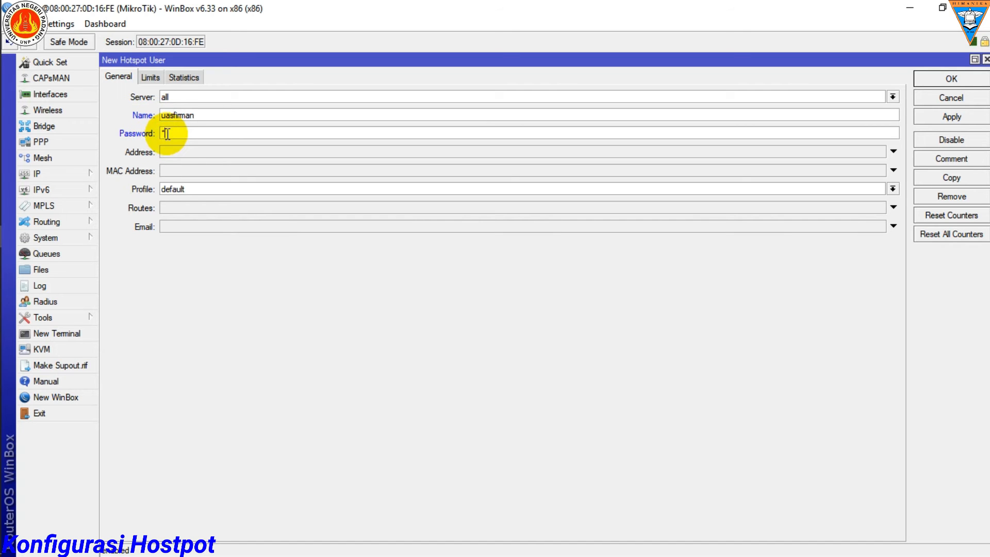
pyautogui.write('23')
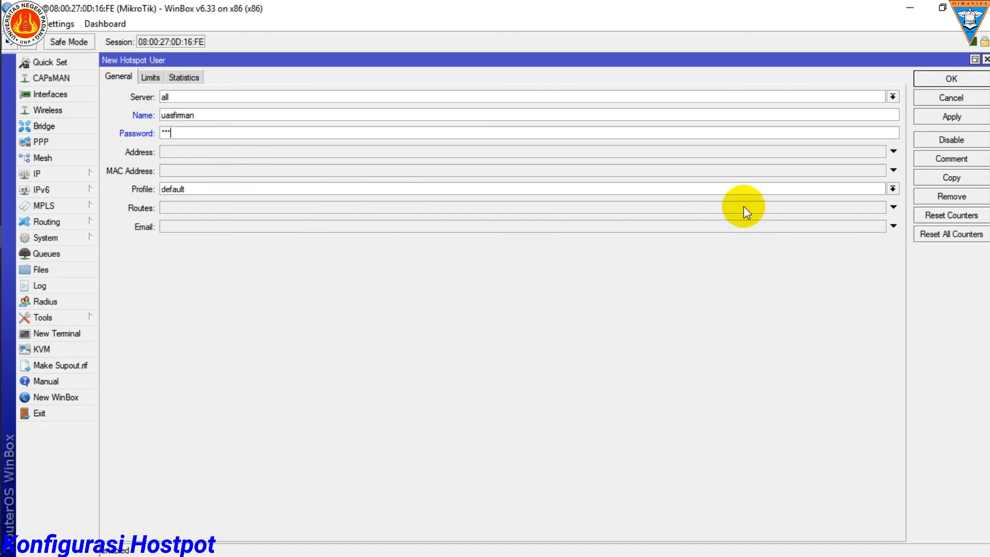
pyautogui.click(896, 194)
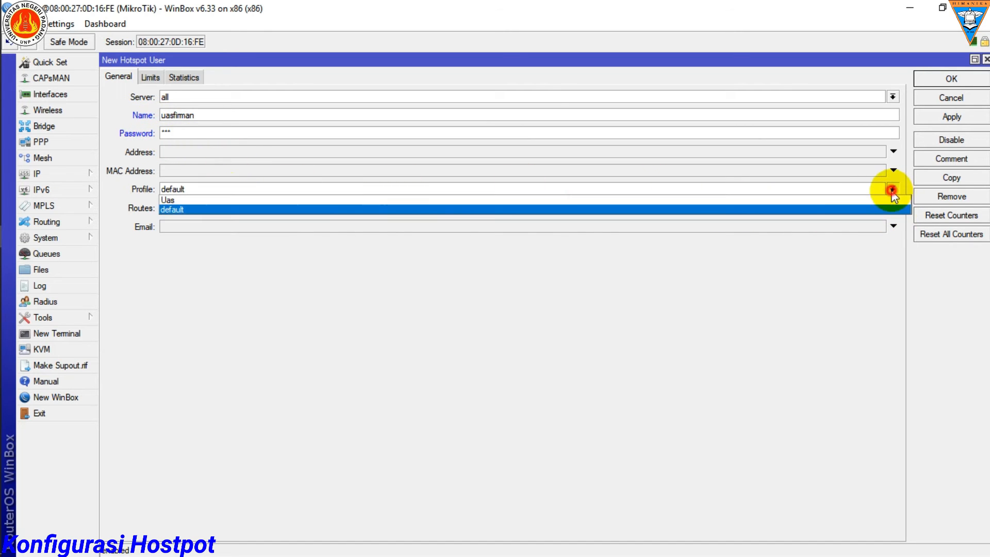
pyautogui.click(203, 199)
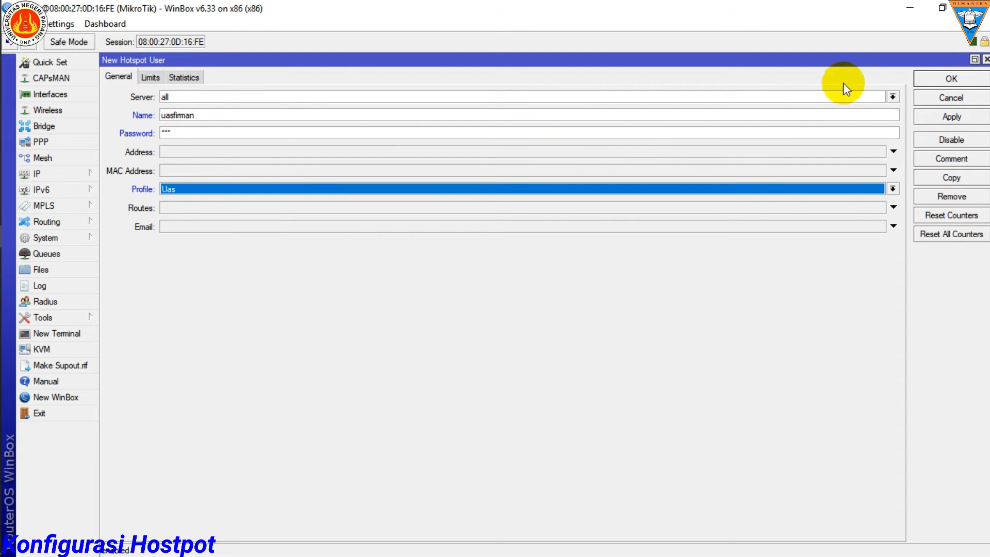
pyautogui.click(949, 81)
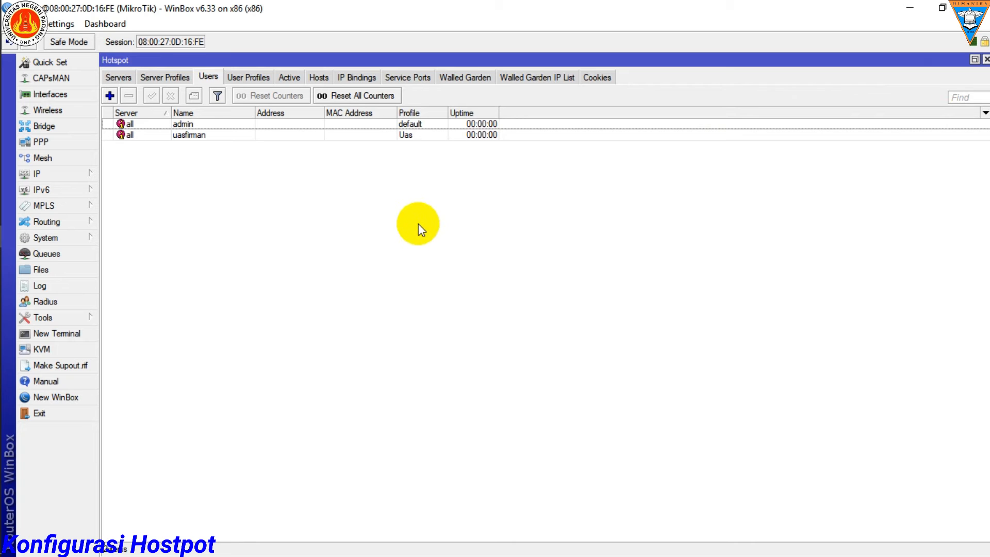
# Step: Switch to the Windows client in VirtualBox, refresh its desktop, maximize the window and open Google Chrome
pyautogui.moveTo(10, 150)
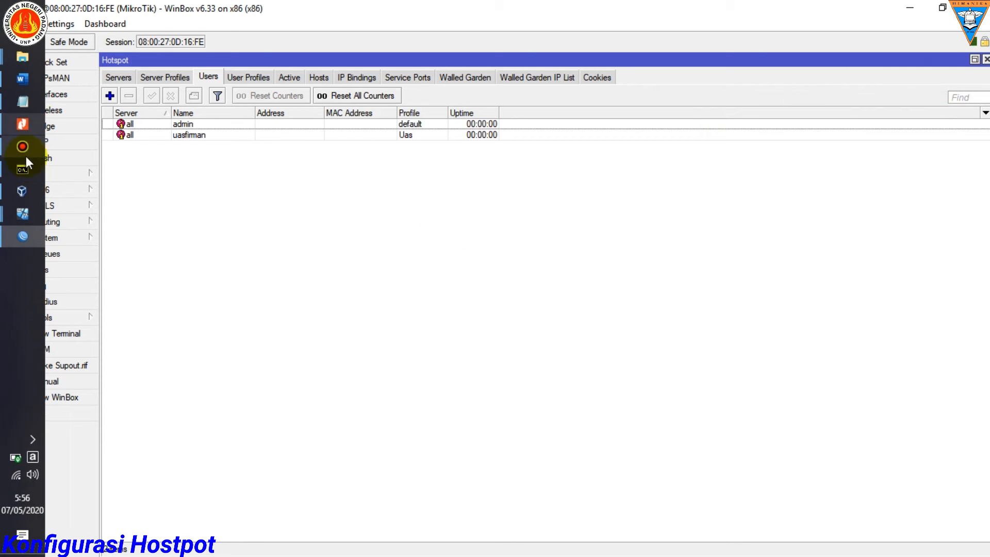
pyautogui.click(23, 214)
pyautogui.click(126, 177)
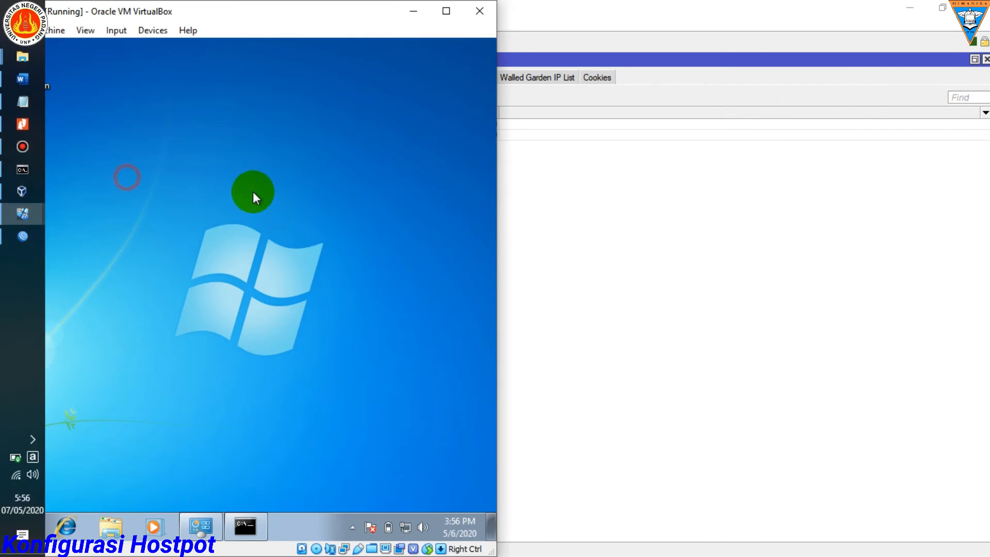
pyautogui.rightClick(355, 188)
pyautogui.click(393, 225)
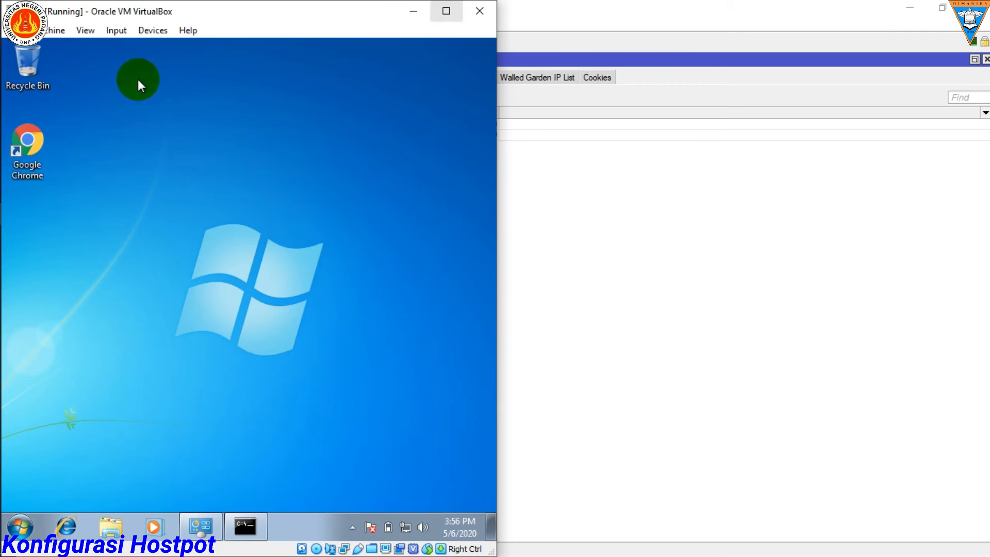
pyautogui.click(447, 11)
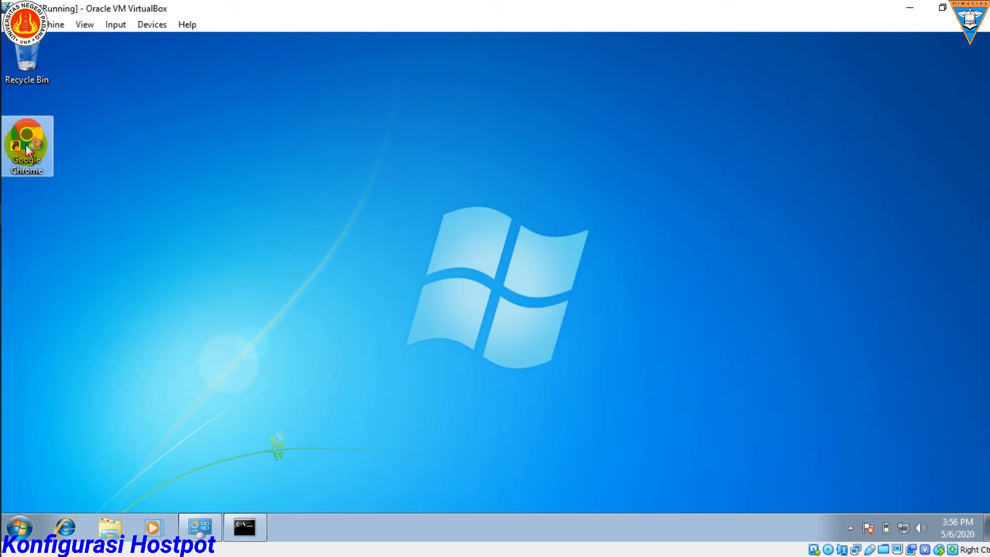
pyautogui.doubleClick(26, 144)
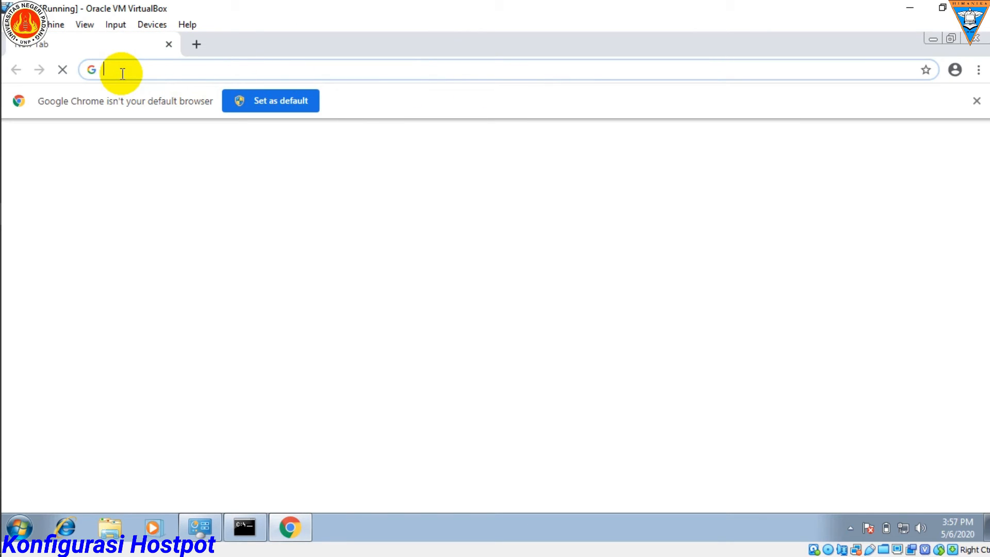
# Step: Begin the browser address with 192 and check the router's ETH2 address in the Notepad notes
pyautogui.write('192.168.17.15/login')
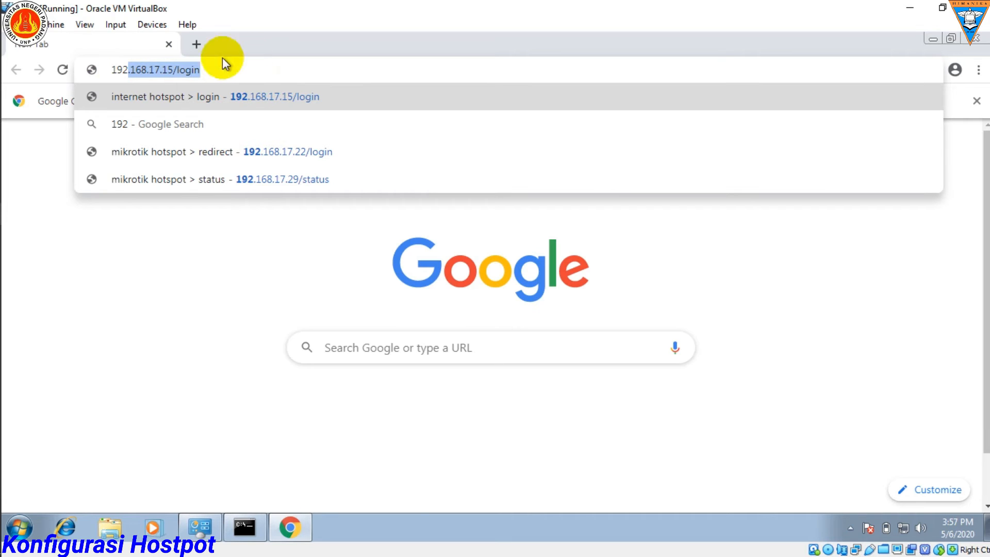
pyautogui.moveTo(20, 129)
pyautogui.click(25, 101)
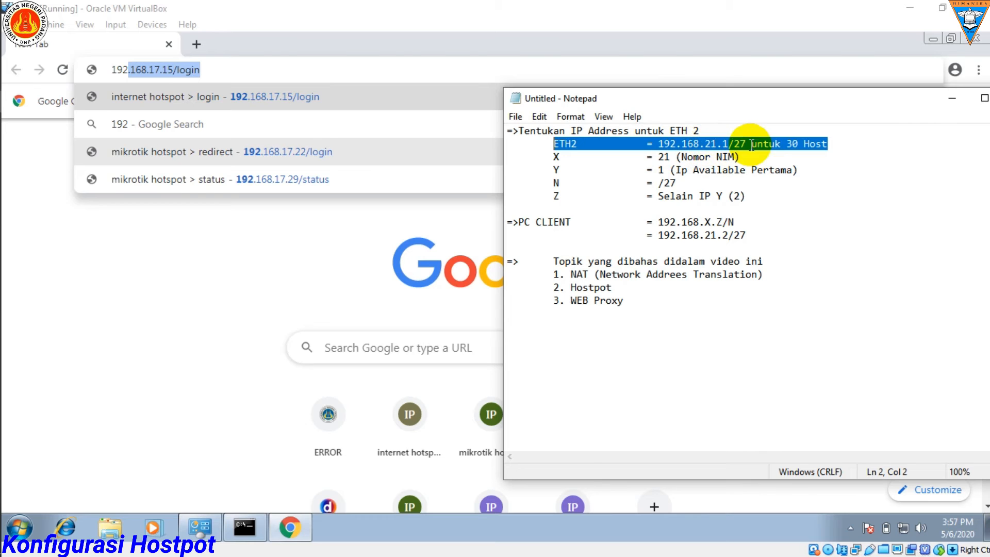
pyautogui.click(732, 144)
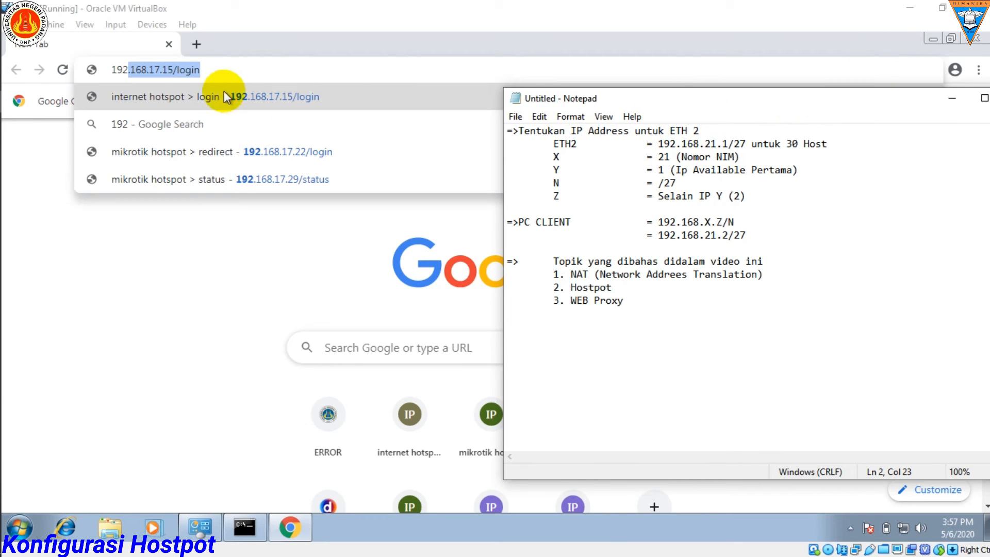
# Step: Correct the autocompleted browser address to 192.168.21.1/login and load the Hotspot login page
pyautogui.click(207, 69)
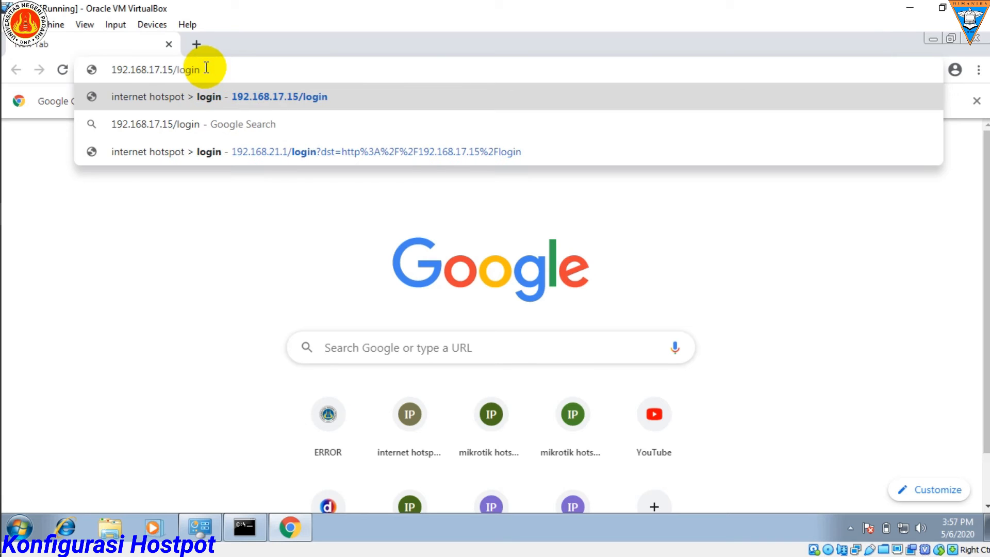
pyautogui.press('BackSpace')
pyautogui.press('BackSpace')
pyautogui.press('BackSpace')
pyautogui.press('BackSpace')
pyautogui.press('BackSpace')
pyautogui.press('BackSpace')
pyautogui.press('BackSpace')
pyautogui.press('BackSpace')
pyautogui.press('BackSpace')
pyautogui.press('BackSpace')
pyautogui.press('BackSpace')
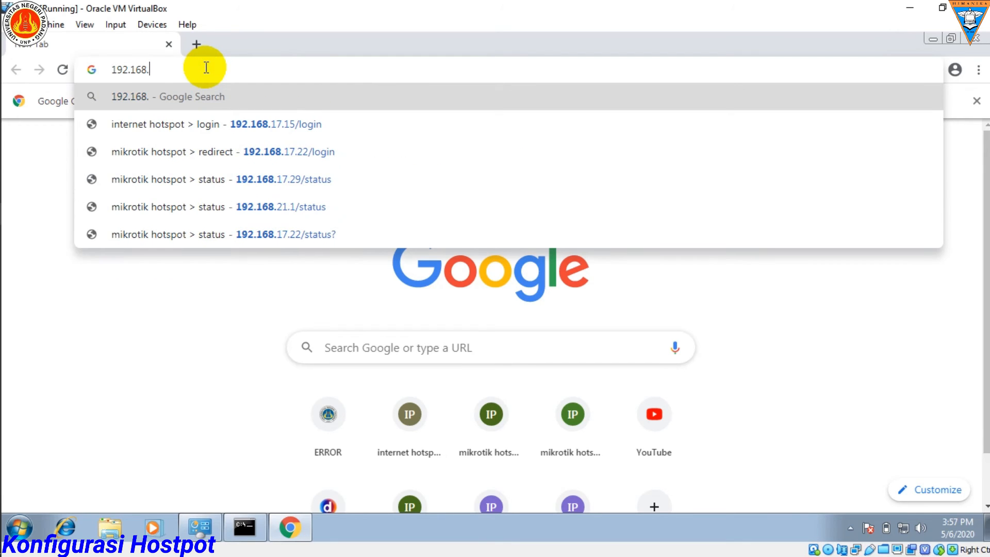
pyautogui.write('21')
pyautogui.press('Right')
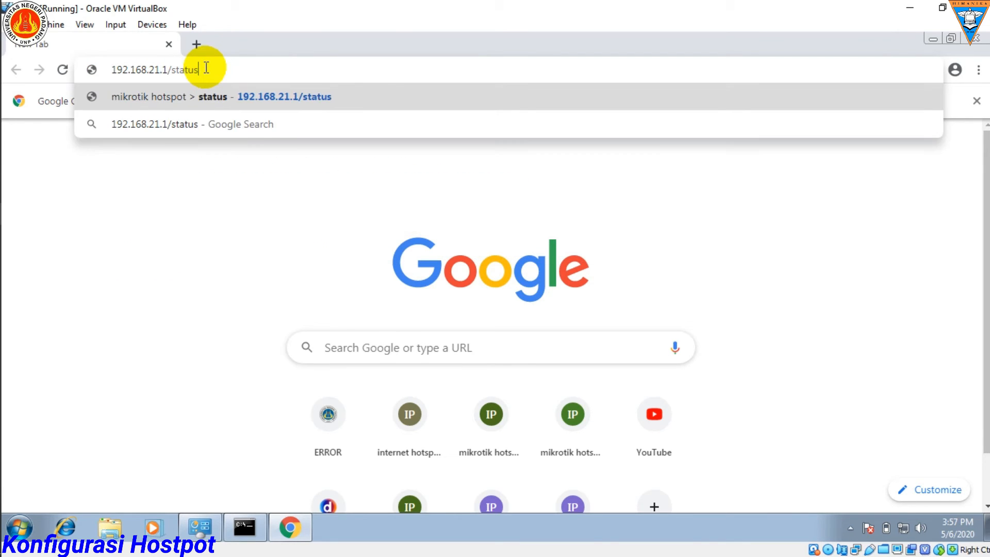
pyautogui.press('BackSpace')
pyautogui.press('BackSpace')
pyautogui.press('BackSpace')
pyautogui.press('BackSpace')
pyautogui.press('BackSpace')
pyautogui.press('BackSpace')
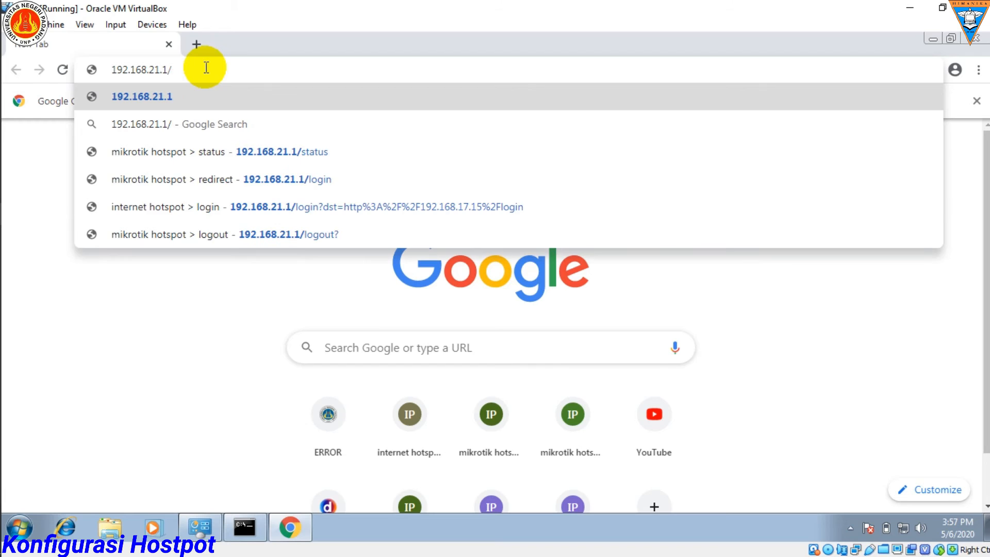
pyautogui.write('login')
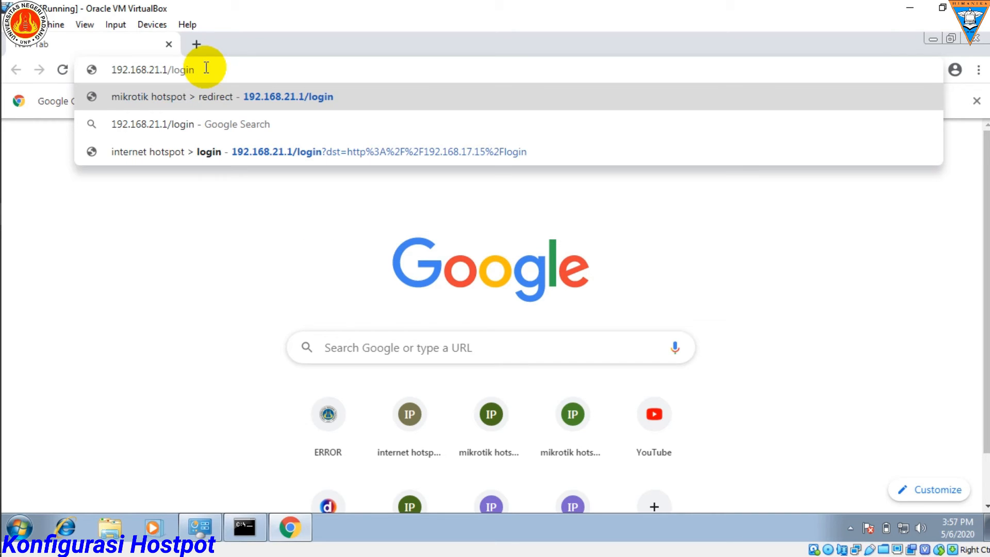
pyautogui.press('Return')
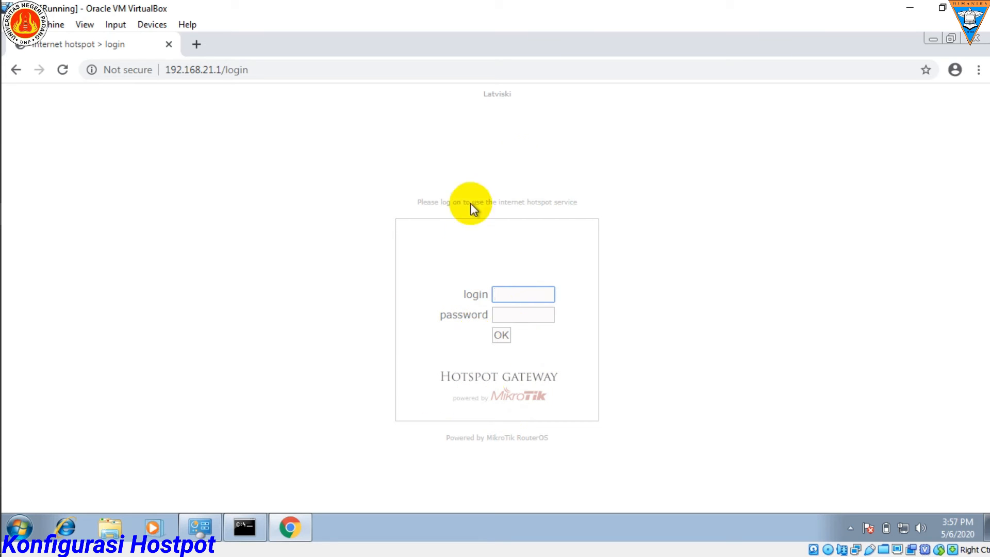
# Step: Log in to the Hotspot with the saved exam username and its account password
pyautogui.click(508, 294)
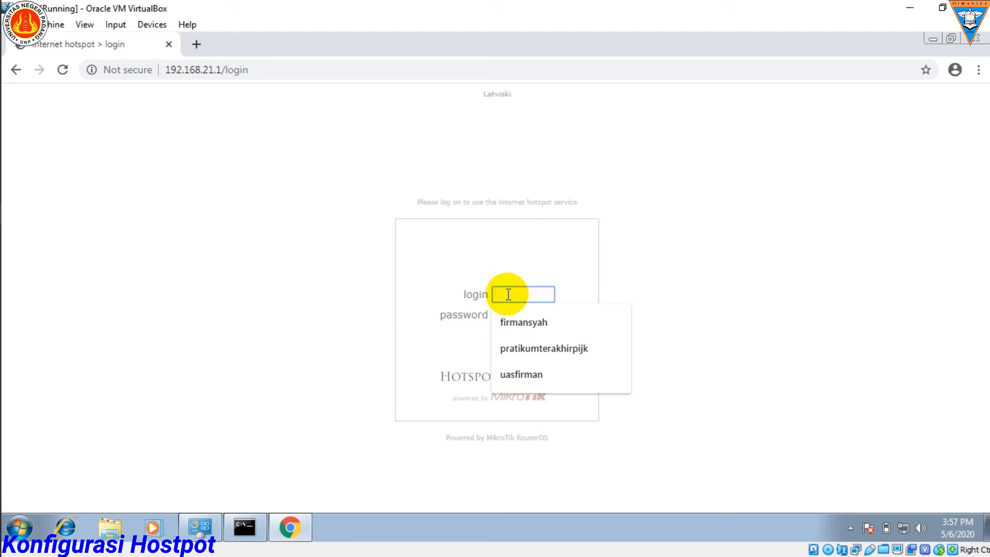
pyautogui.click(516, 375)
pyautogui.click(514, 316)
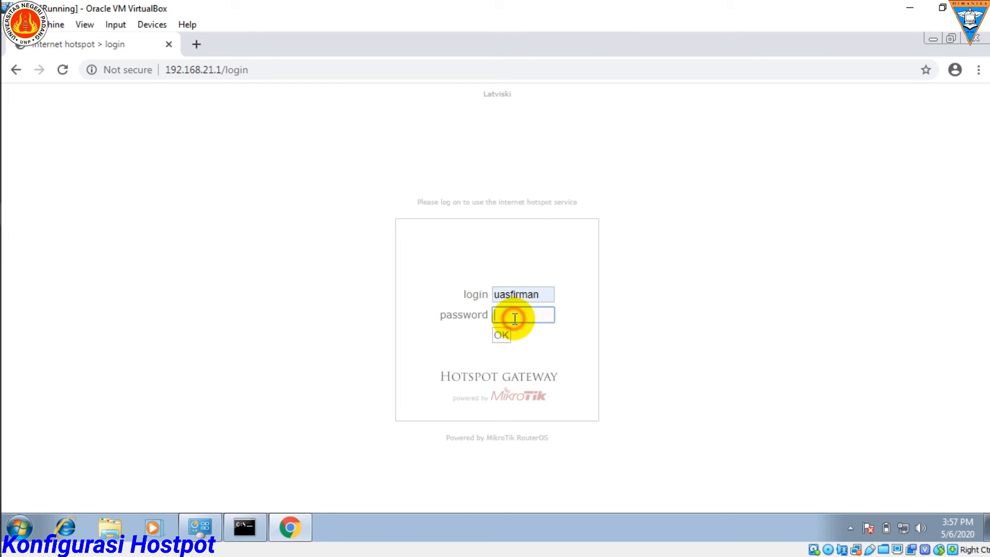
pyautogui.write('123')
pyautogui.click(502, 336)
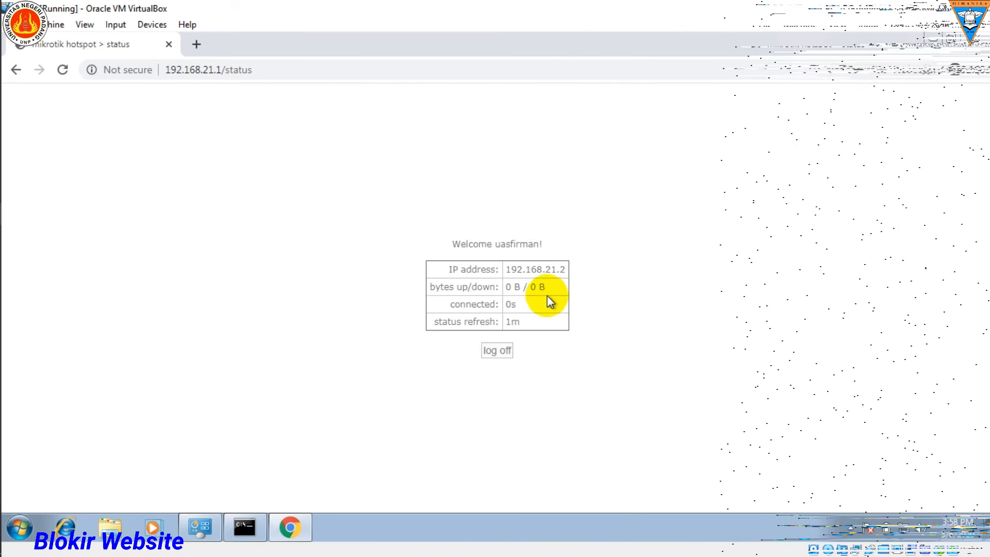
pyautogui.moveTo(24, 126)
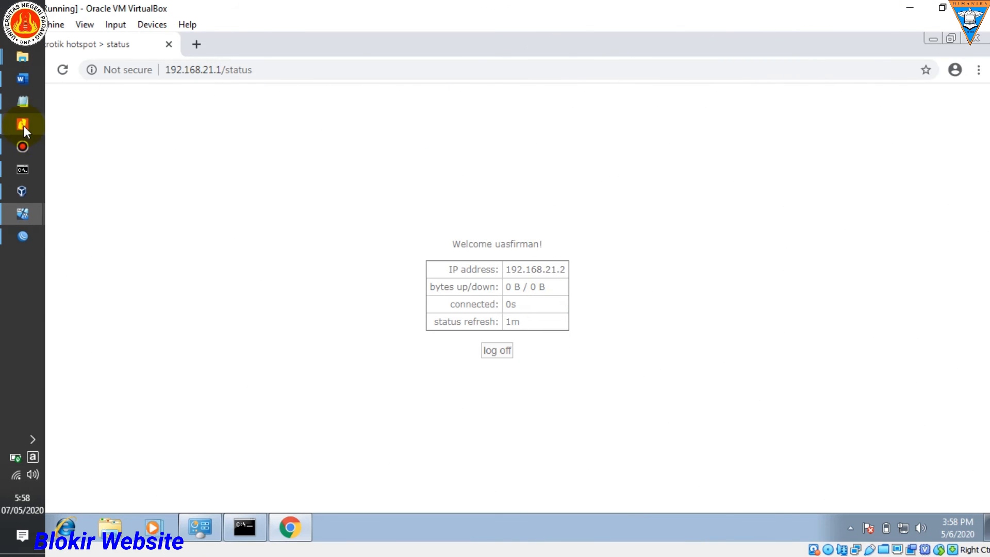
pyautogui.click(22, 79)
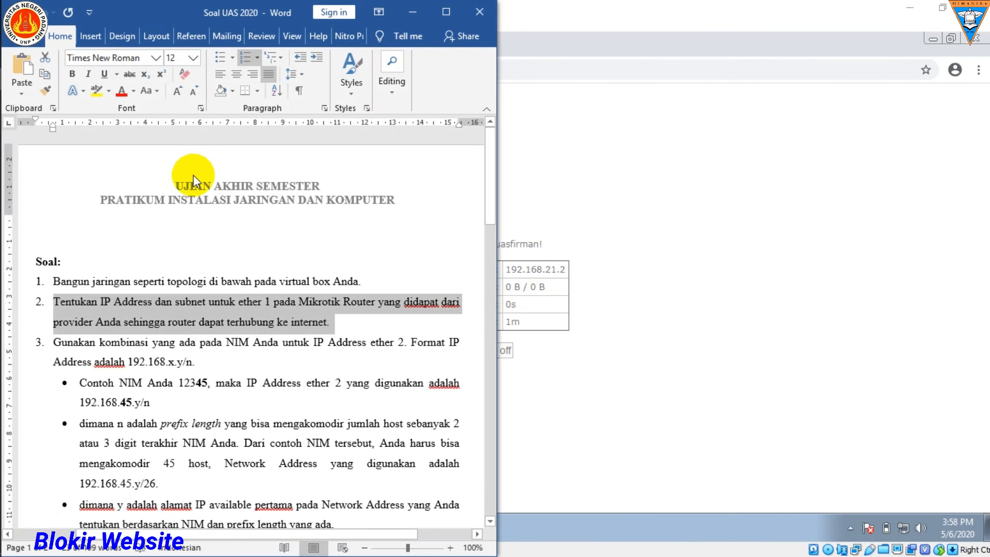
pyautogui.scroll(-6, 233, 388)
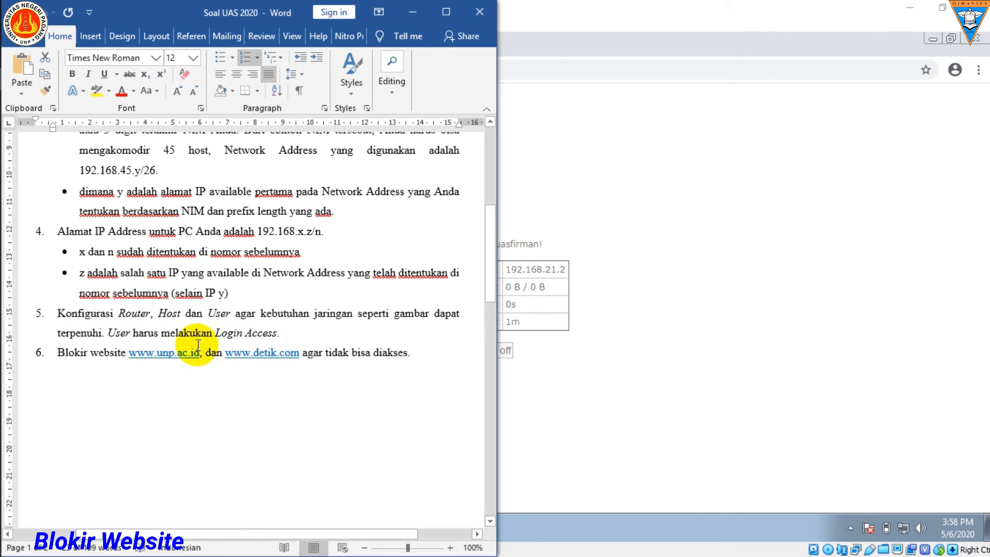
pyautogui.click(61, 353)
pyautogui.moveTo(60, 353); pyautogui.dragTo(419, 361)
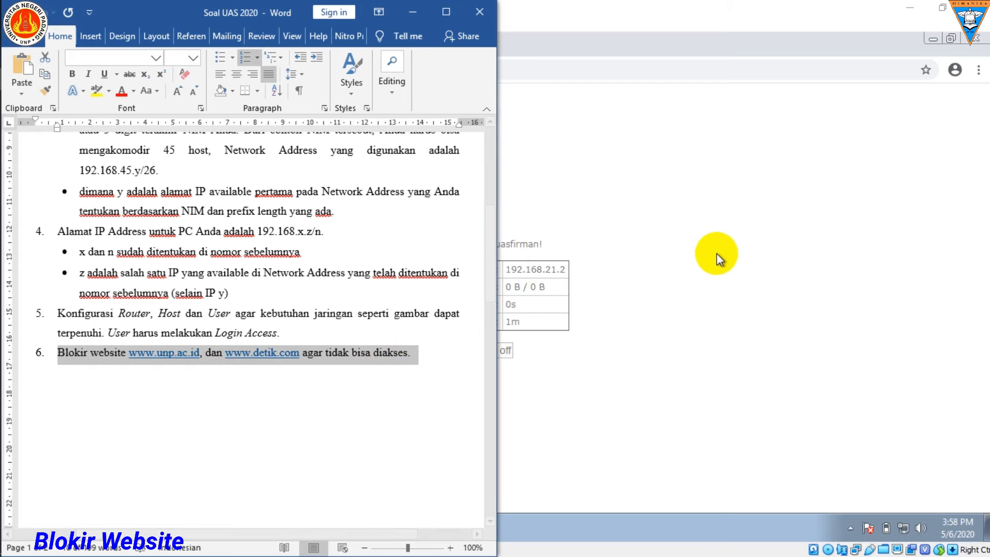
# Step: Return to Chrome on the Windows client and request unp.ac.id and detik.com in two new tabs
pyautogui.click(708, 232)
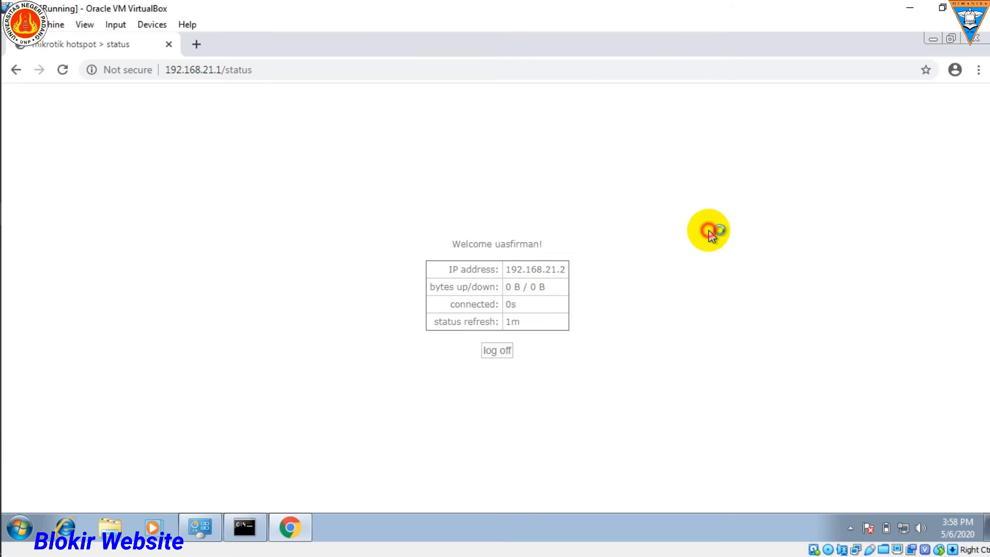
pyautogui.click(196, 44)
pyautogui.write('unp.ac.id')
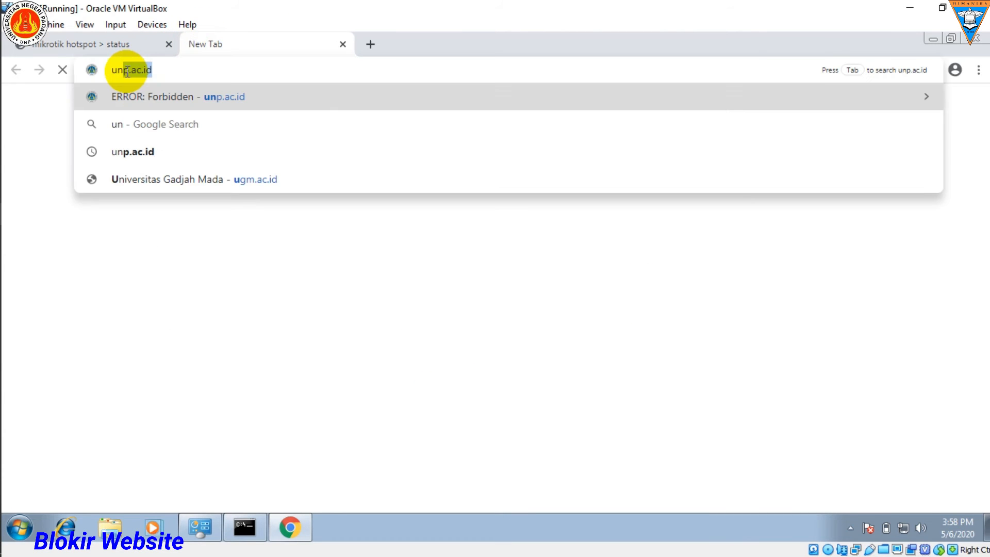
pyautogui.press('Return')
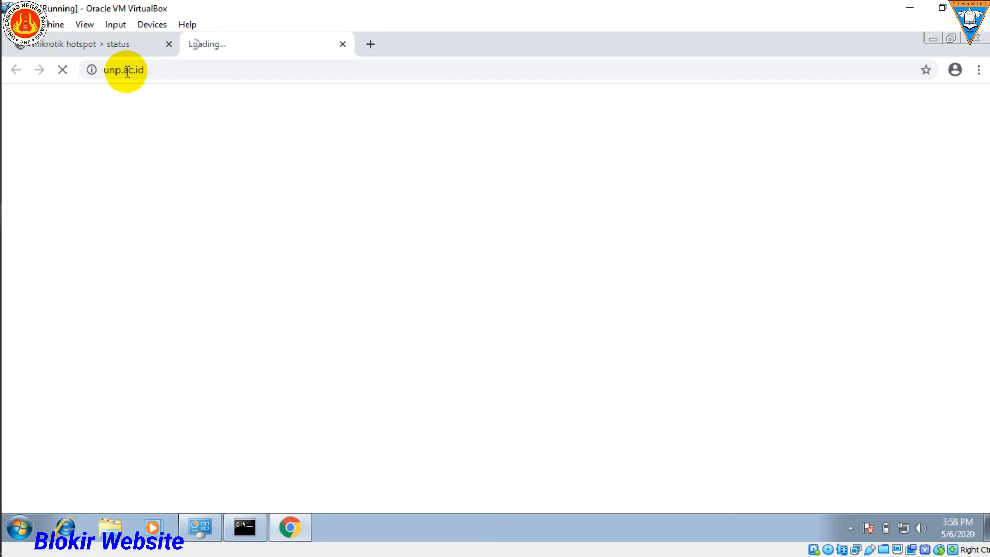
pyautogui.hotkey('ctrl', 't')
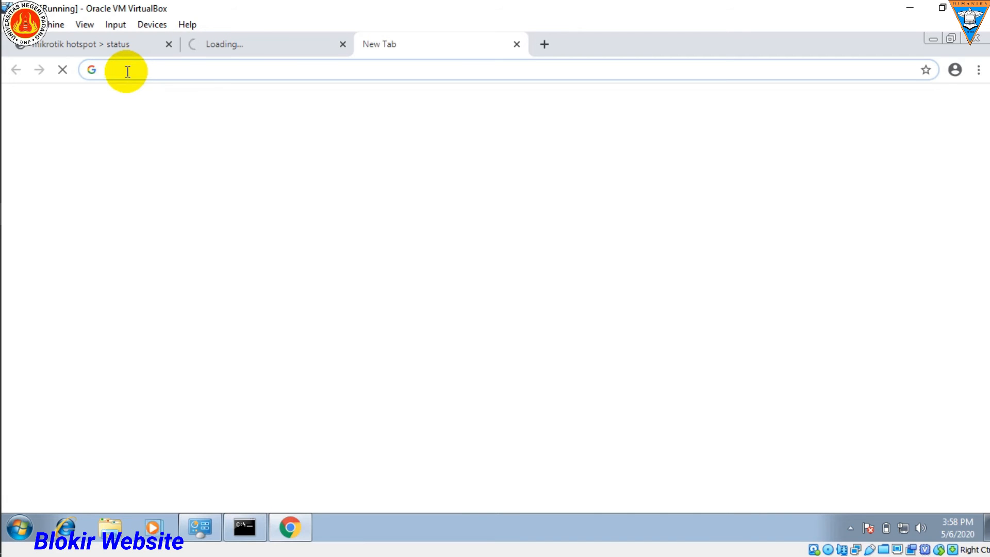
pyautogui.write('de')
pyautogui.press('Return')
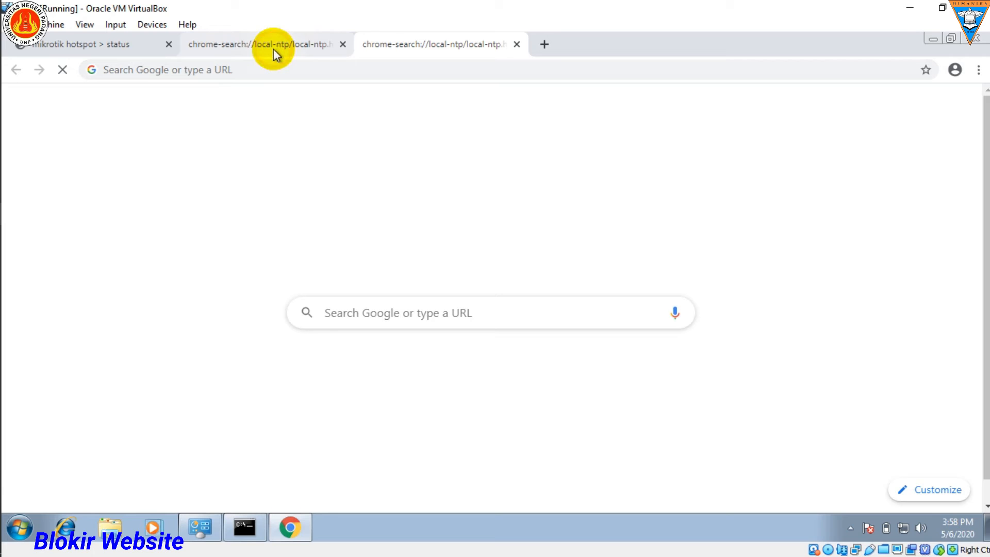
# Step: Load unp.ac.id again in the second browser tab
pyautogui.click(274, 48)
pyautogui.click(236, 69)
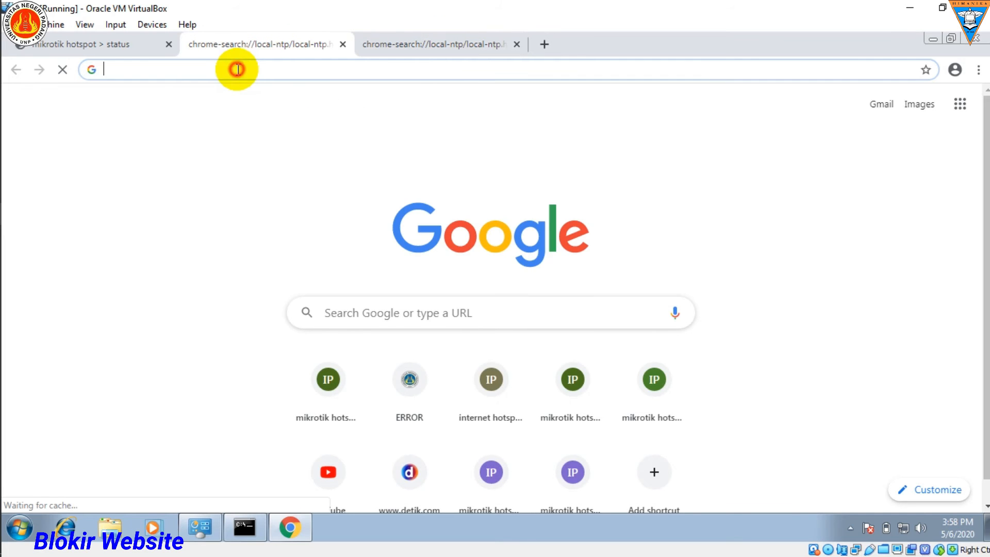
pyautogui.write('unp.ac.id')
pyautogui.press('Return')
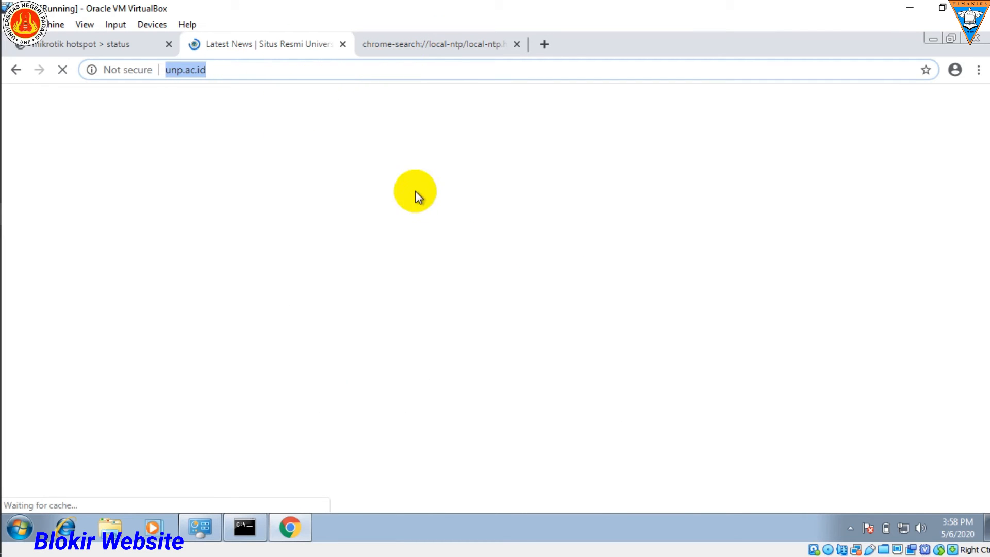
# Step: Examine the unp.ac.id and detik.com pages in their tabs to check that both sites can be accessed
pyautogui.click(432, 45)
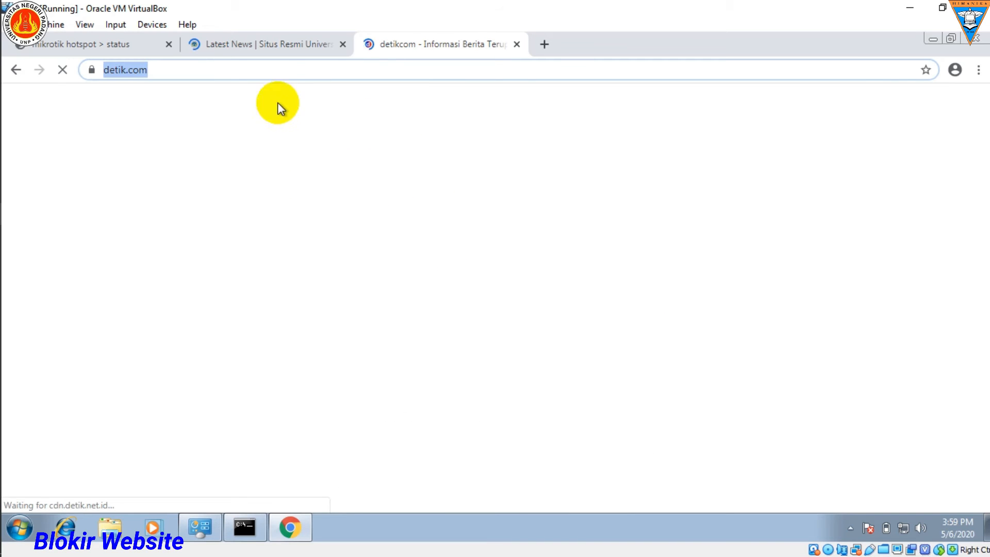
pyautogui.click(250, 44)
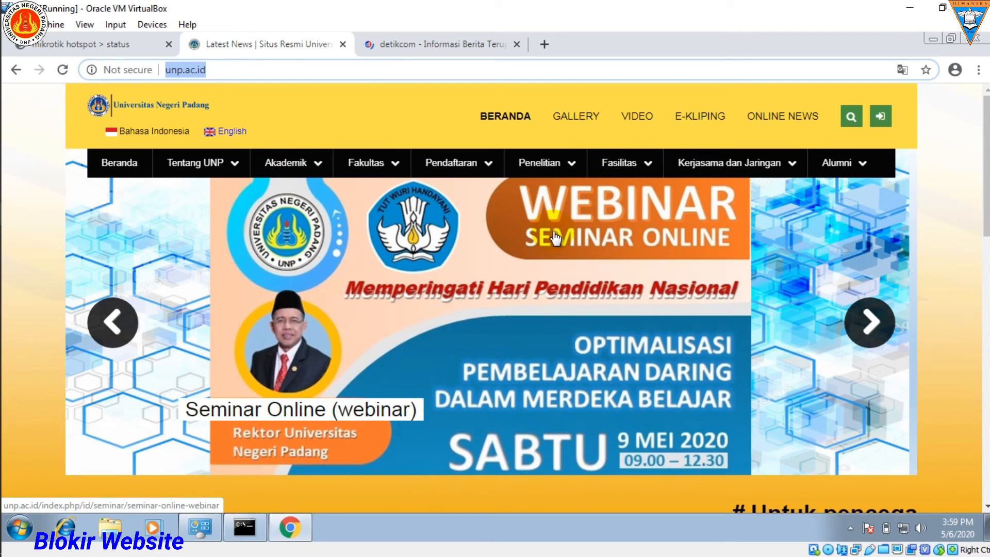
pyautogui.scroll(-4, 760, 211)
pyautogui.scroll(-12, 748, 214)
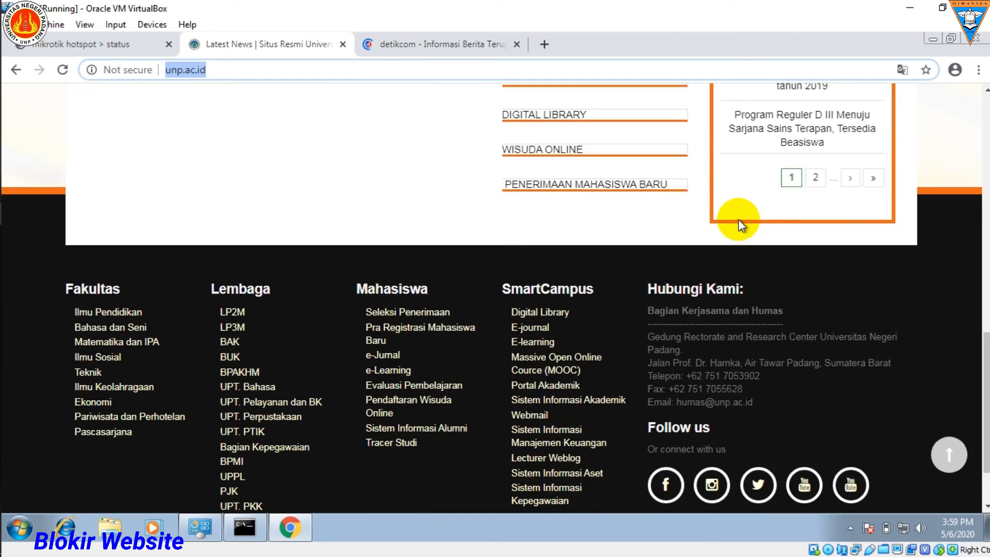
pyautogui.scroll(17, 737, 216)
pyautogui.click(449, 45)
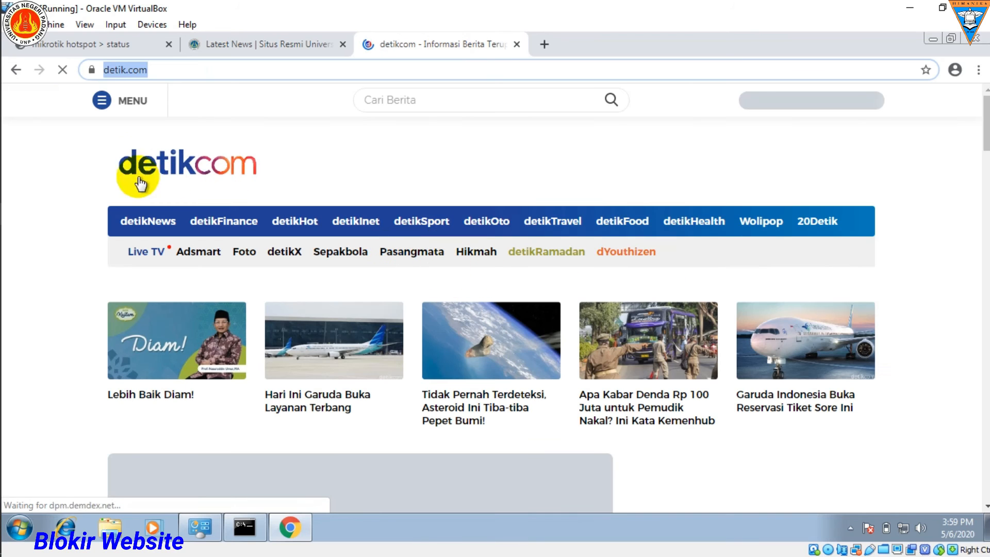
pyautogui.scroll(-15, 511, 224)
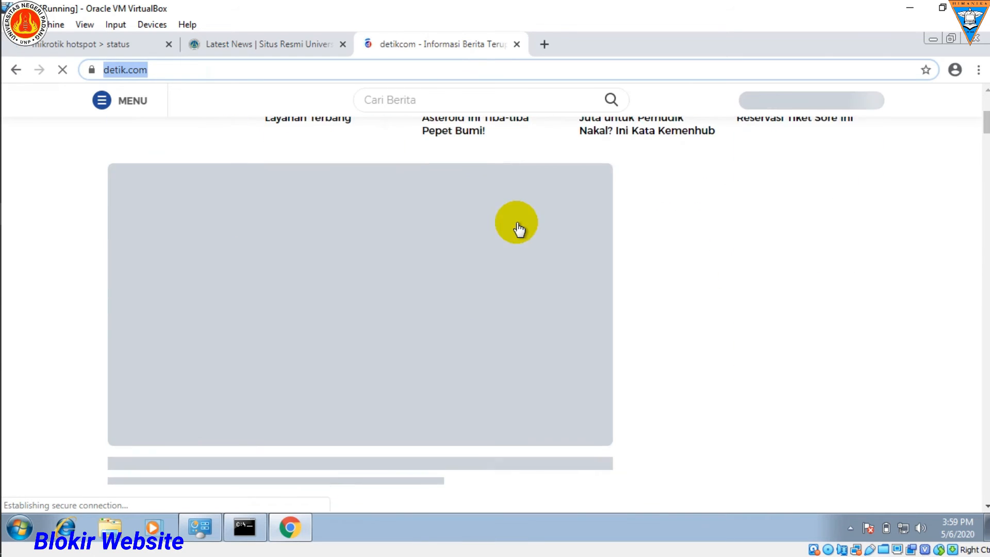
pyautogui.scroll(15, 518, 226)
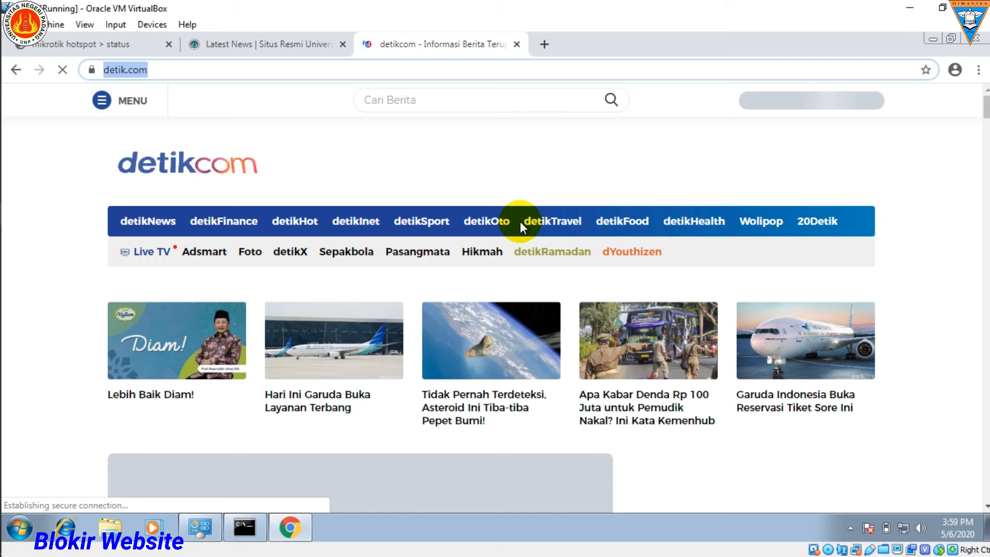
# Step: Switch to WinBox and open the filter rules of the IP firewall
pyautogui.moveTo(11, 100)
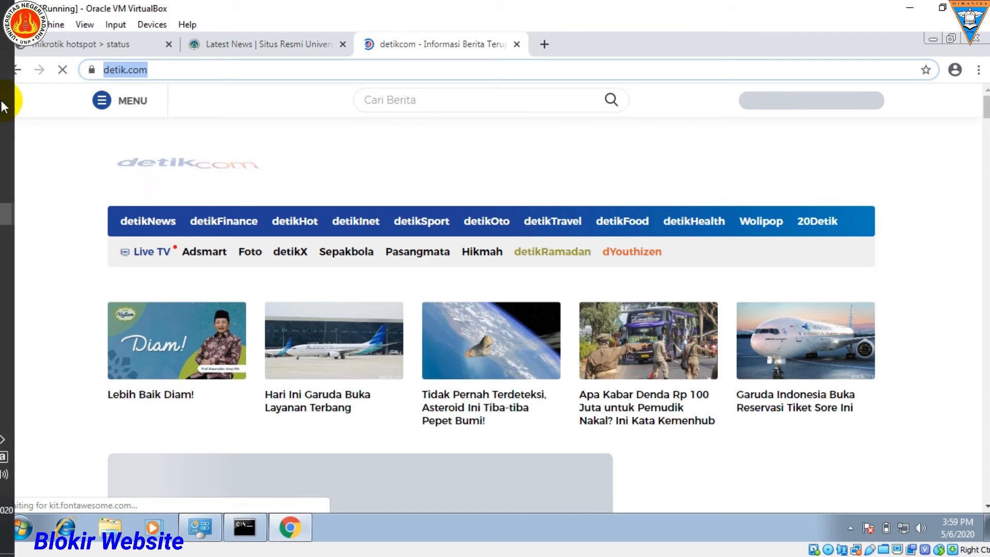
pyautogui.click(32, 233)
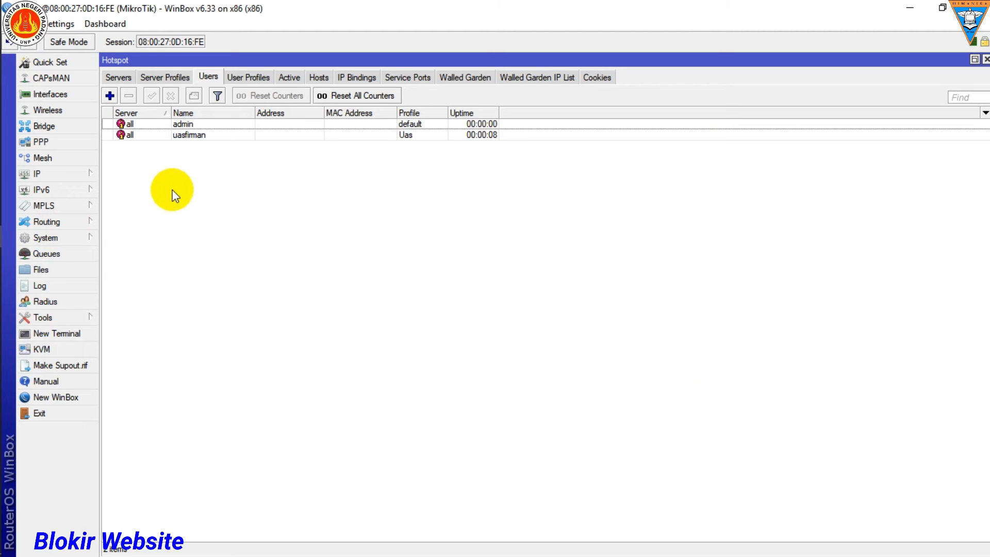
pyautogui.click(78, 175)
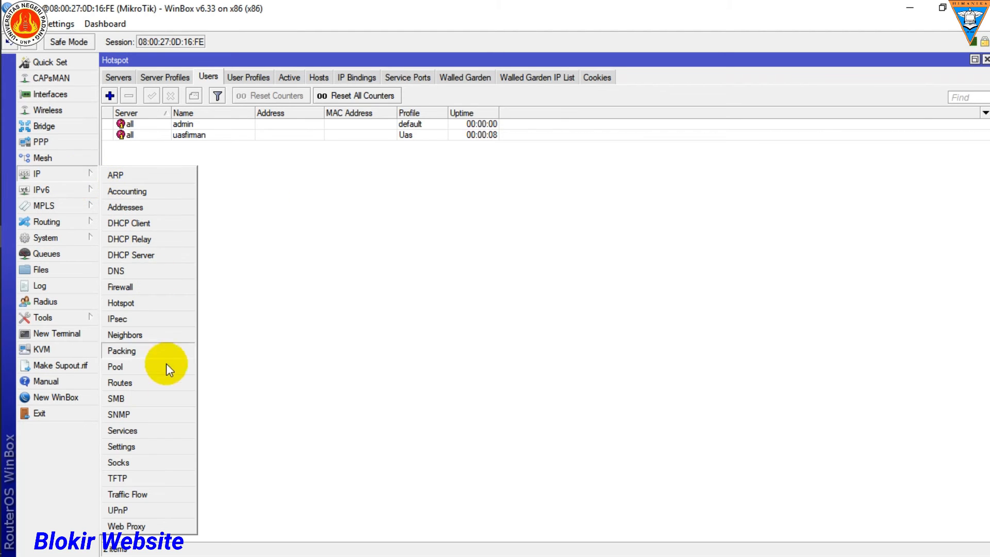
pyautogui.click(138, 288)
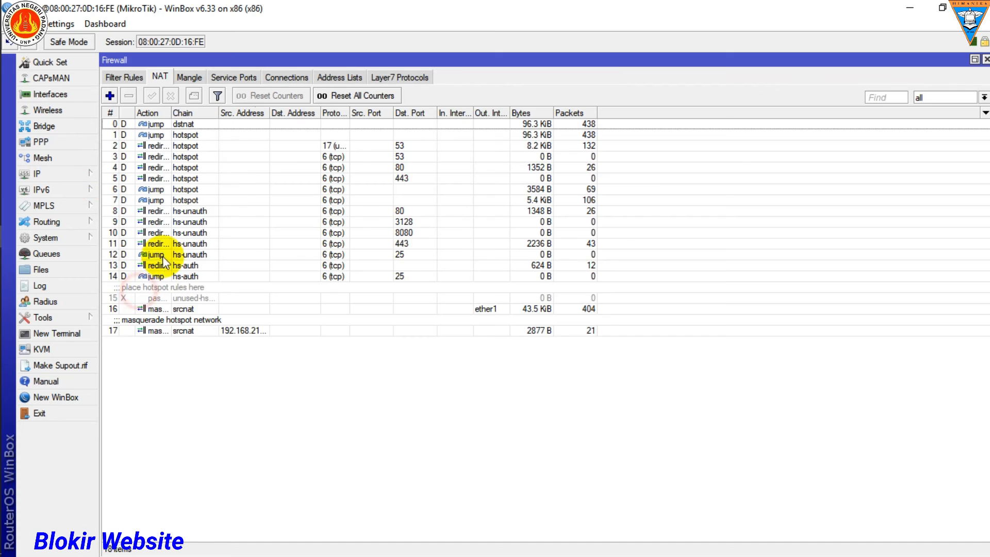
pyautogui.click(129, 79)
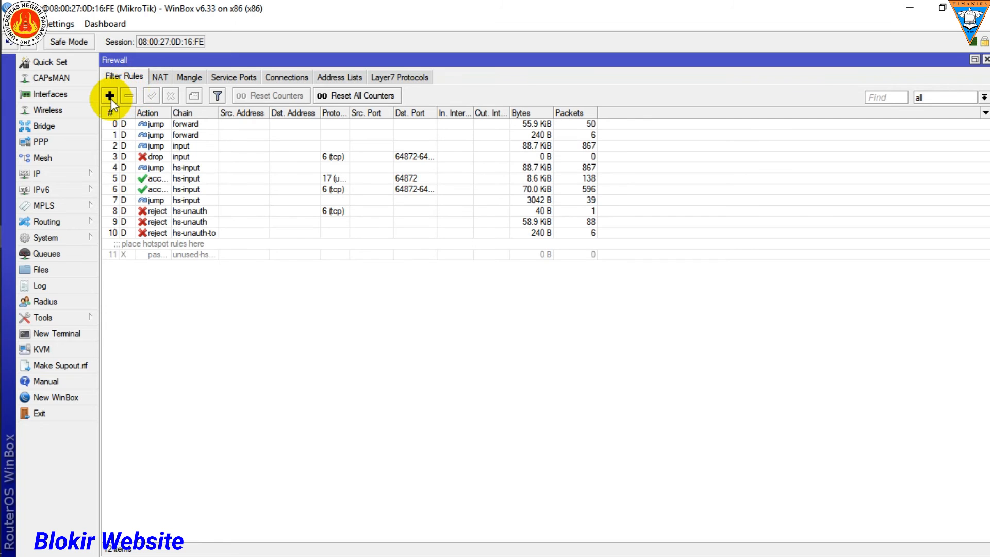
# Step: Start a new firewall filter rule in the forward chain with protocol 6 (tcp) and destination port 443
pyautogui.click(109, 96)
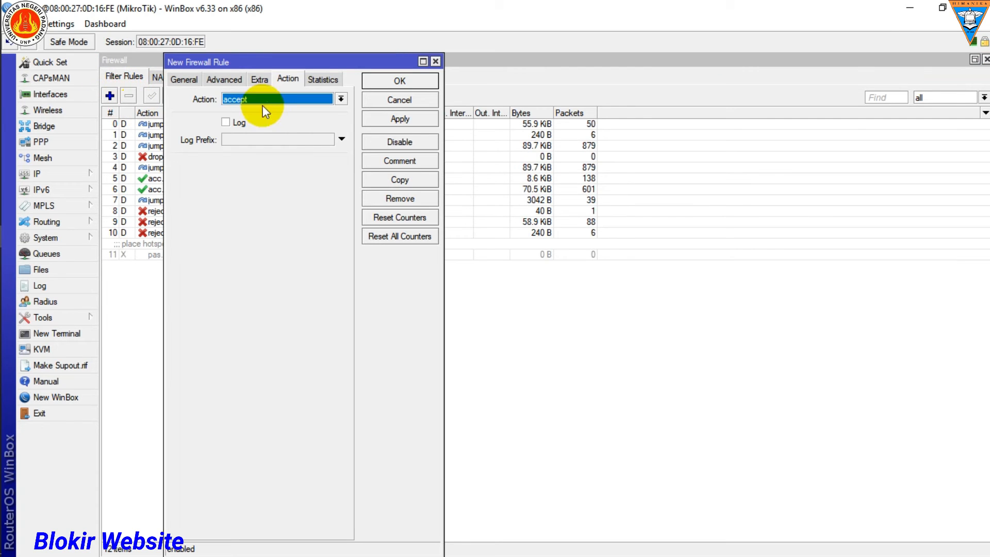
pyautogui.click(183, 79)
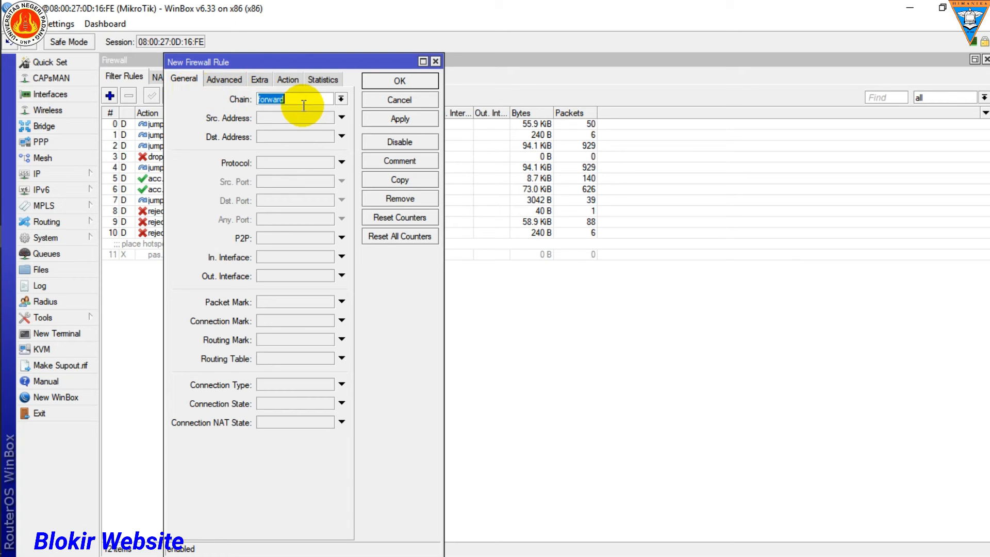
pyautogui.click(342, 163)
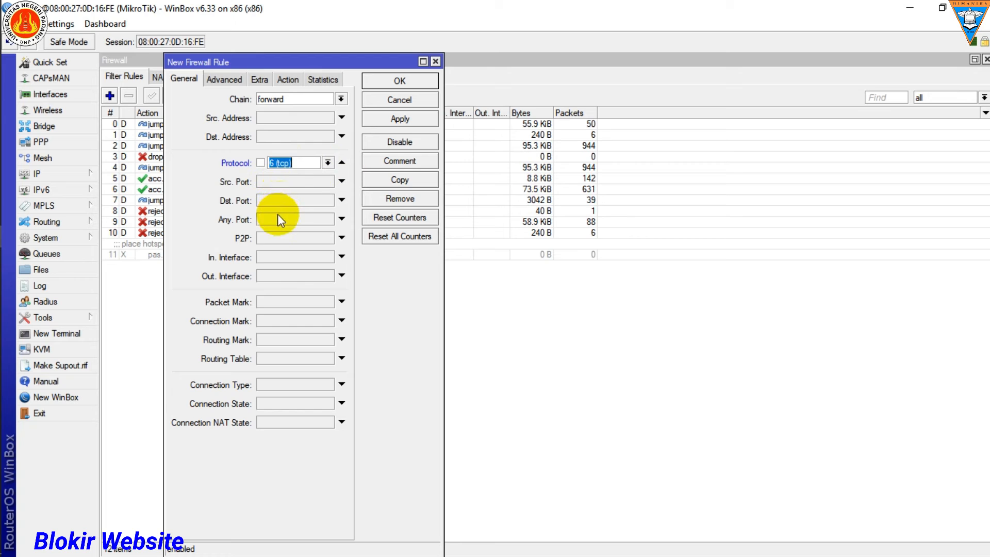
pyautogui.click(341, 204)
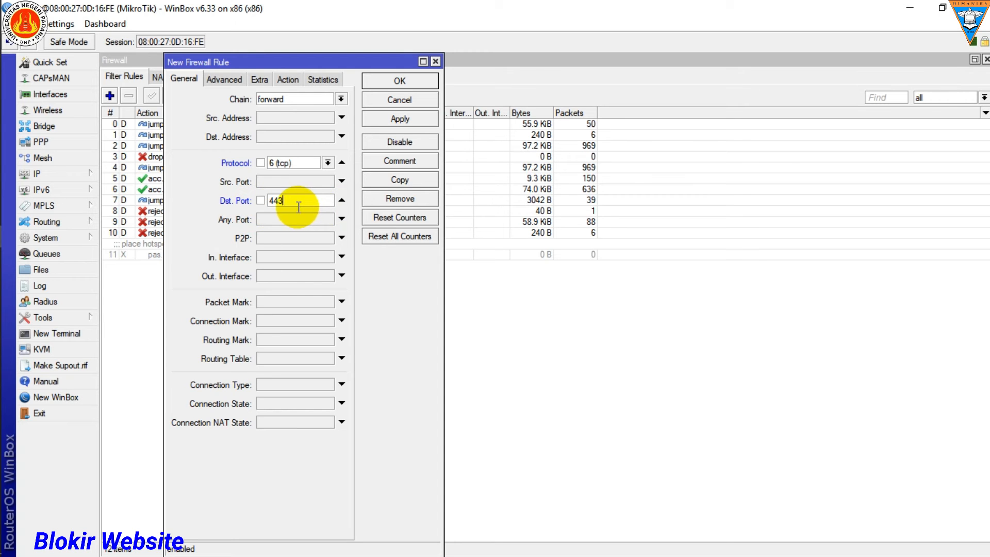
# Step: Switch to Nitro Pro and check step 12 of Jobsheet 12 - Proxy, highlighting its destination port setting
pyautogui.moveTo(2, 149)
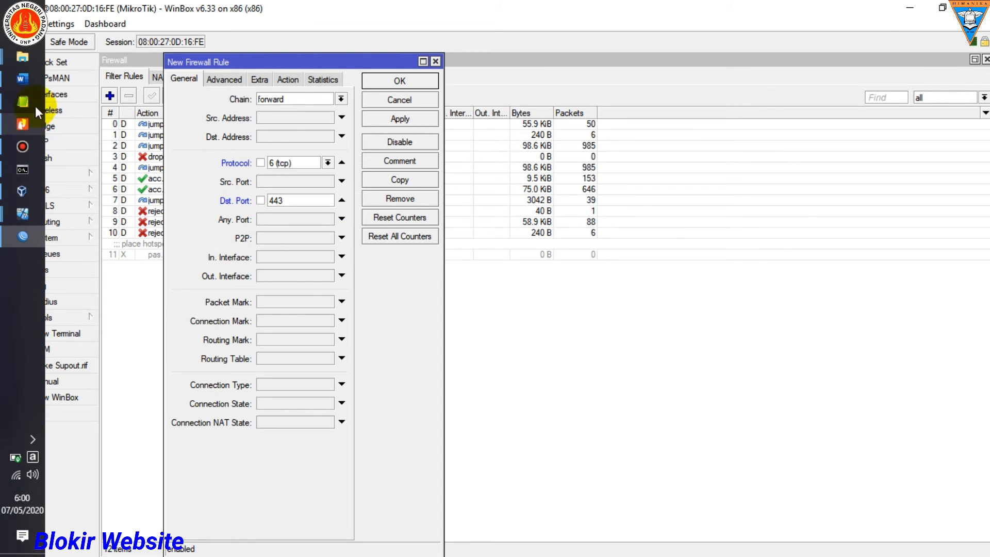
pyautogui.click(24, 128)
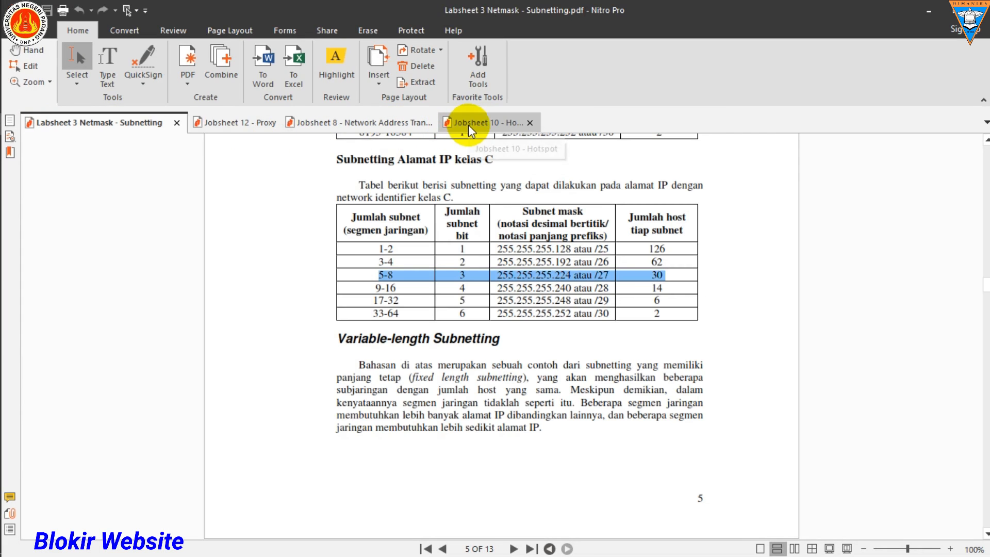
pyautogui.click(467, 125)
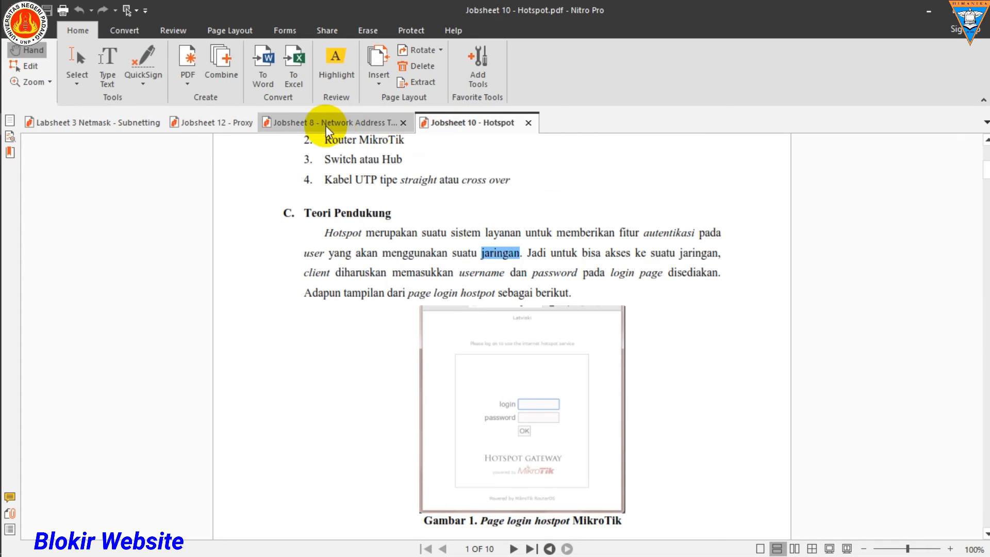
pyautogui.click(212, 124)
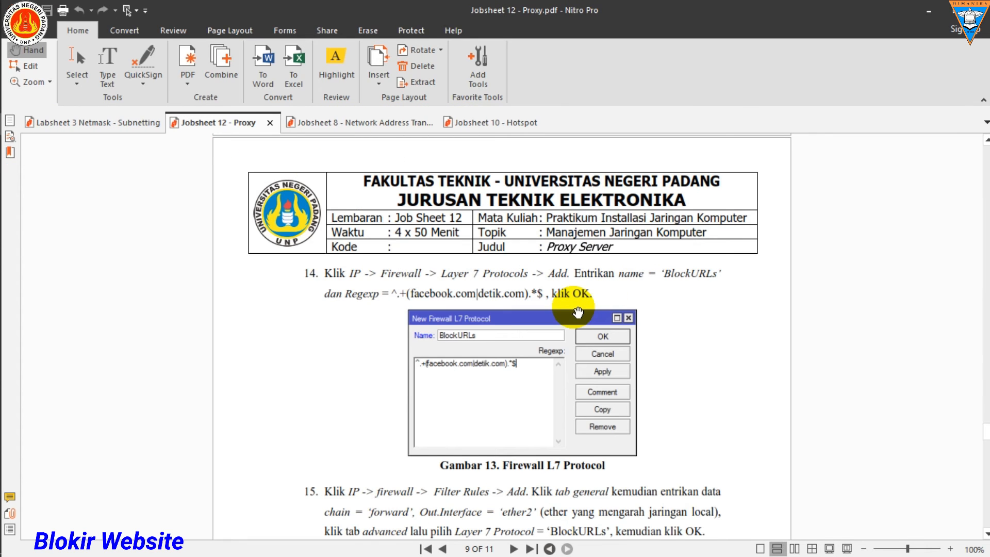
pyautogui.scroll(10, 578, 312)
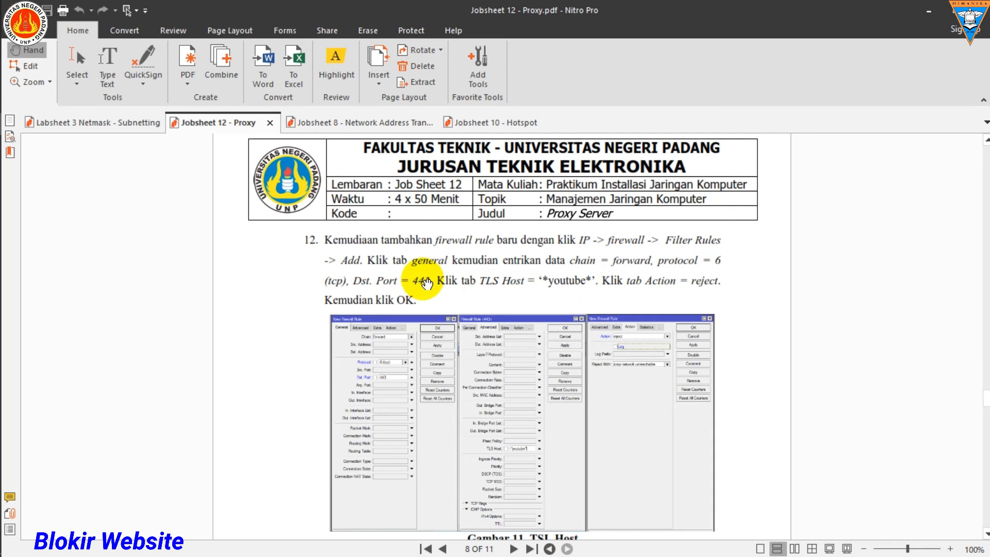
pyautogui.click(76, 59)
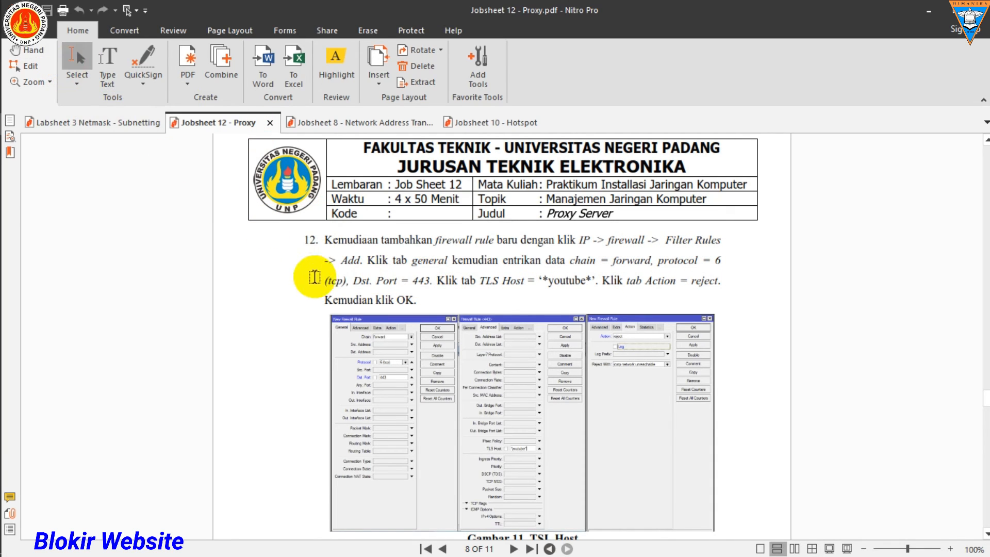
pyautogui.moveTo(324, 239); pyautogui.dragTo(731, 307)
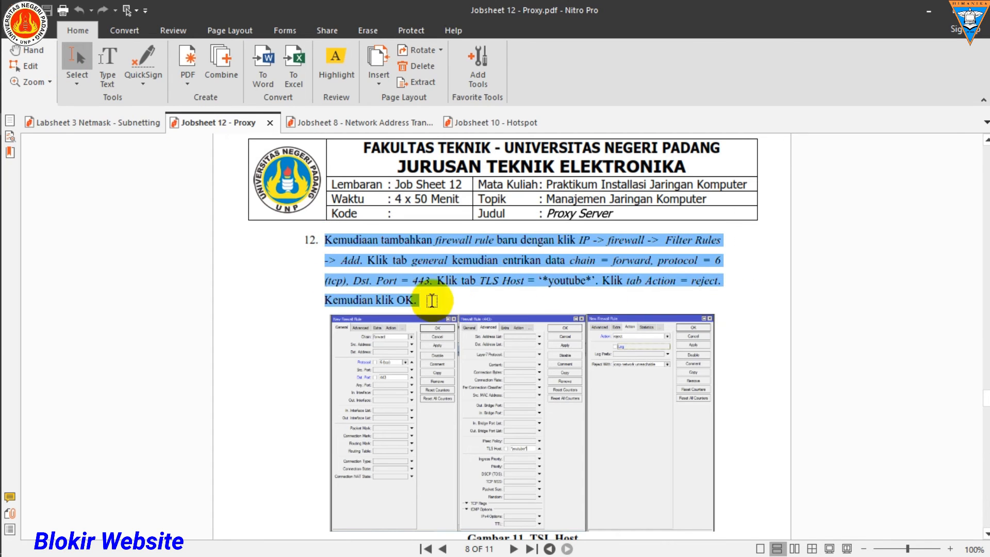
pyautogui.click(358, 281)
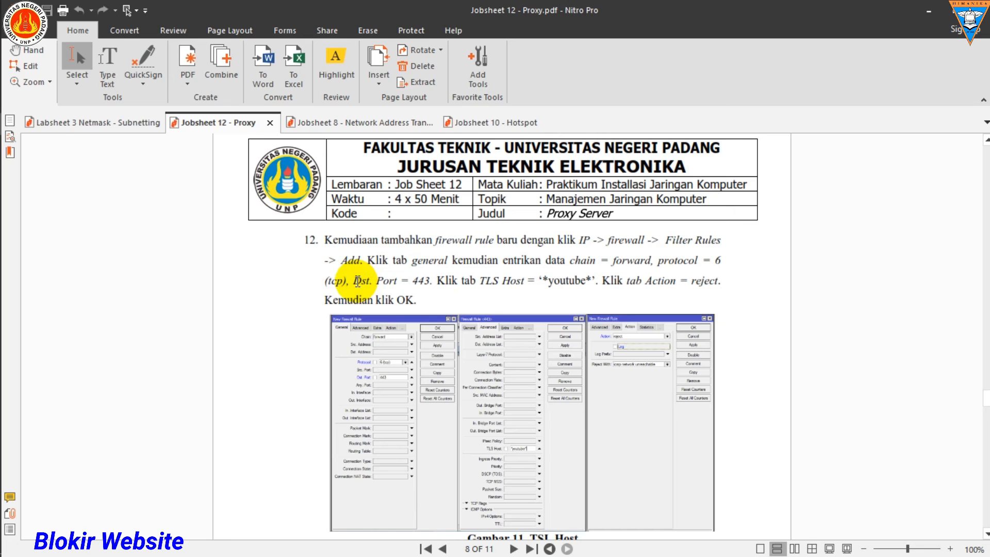
pyautogui.moveTo(357, 281); pyautogui.dragTo(433, 280)
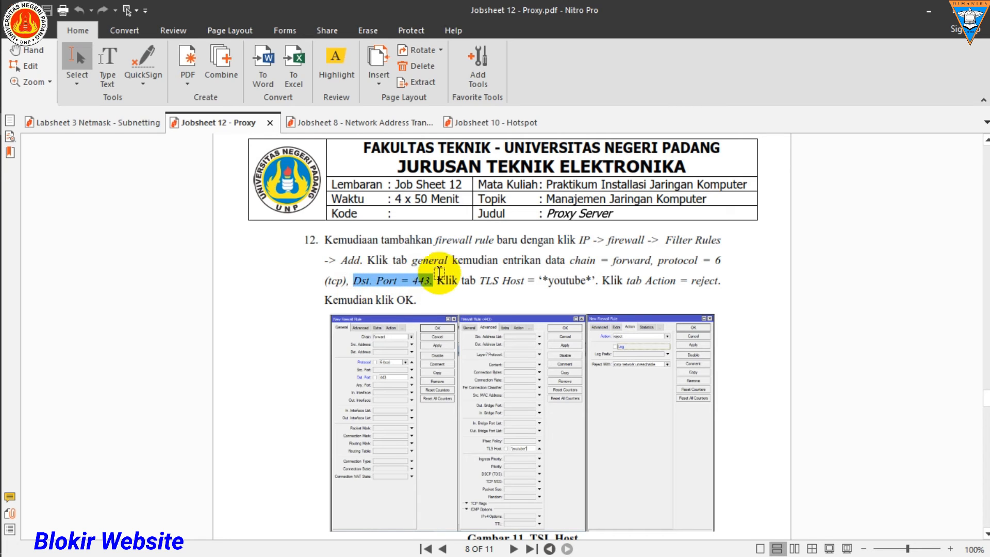
# Step: Return to WinBox, set the new filter rule's action to reject and save the rule, selecting it in the list
pyautogui.click(934, 11)
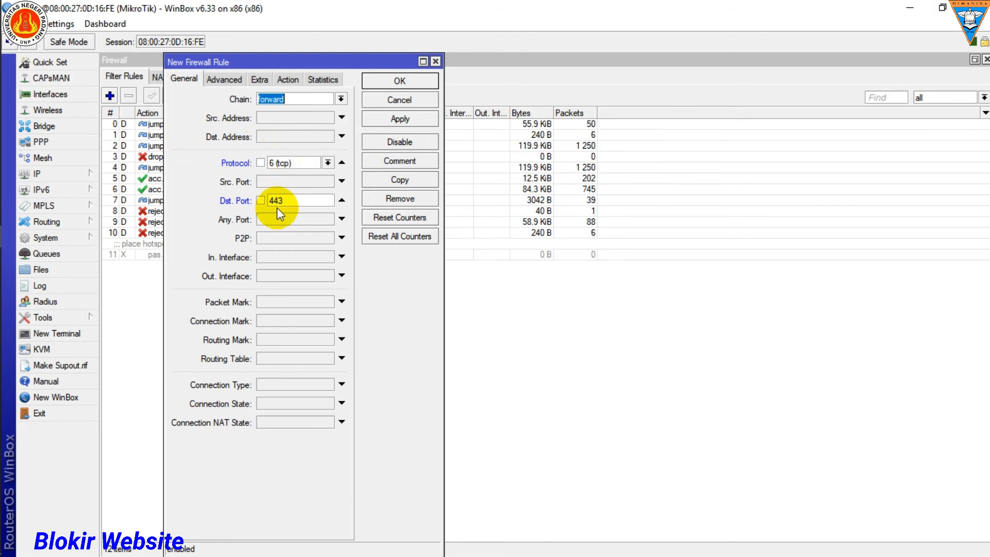
pyautogui.click(283, 79)
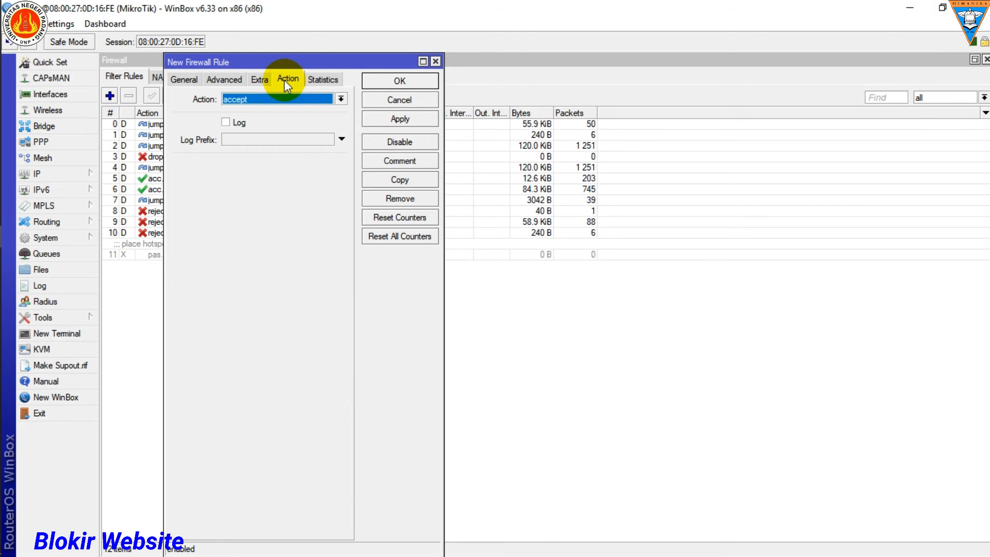
pyautogui.click(300, 99)
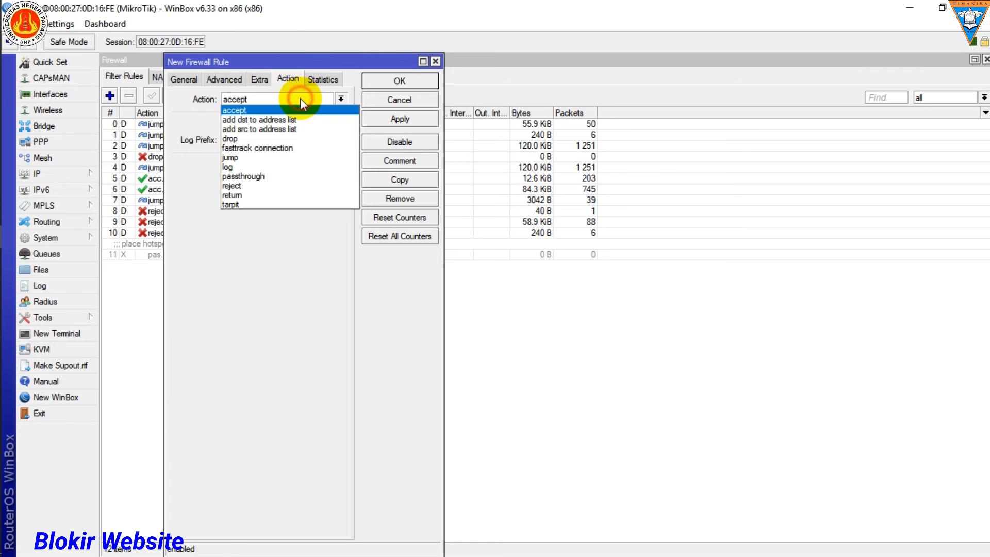
pyautogui.click(258, 187)
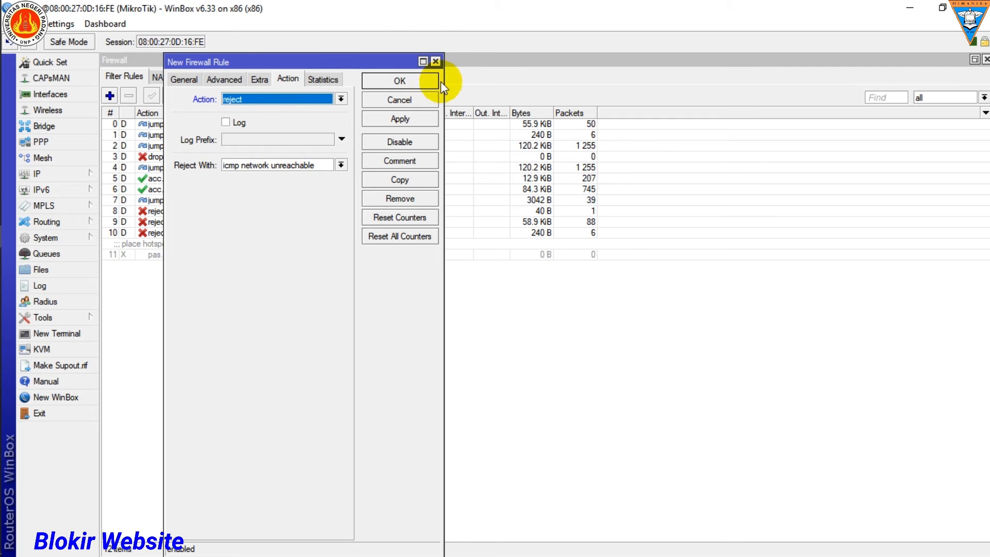
pyautogui.click(407, 85)
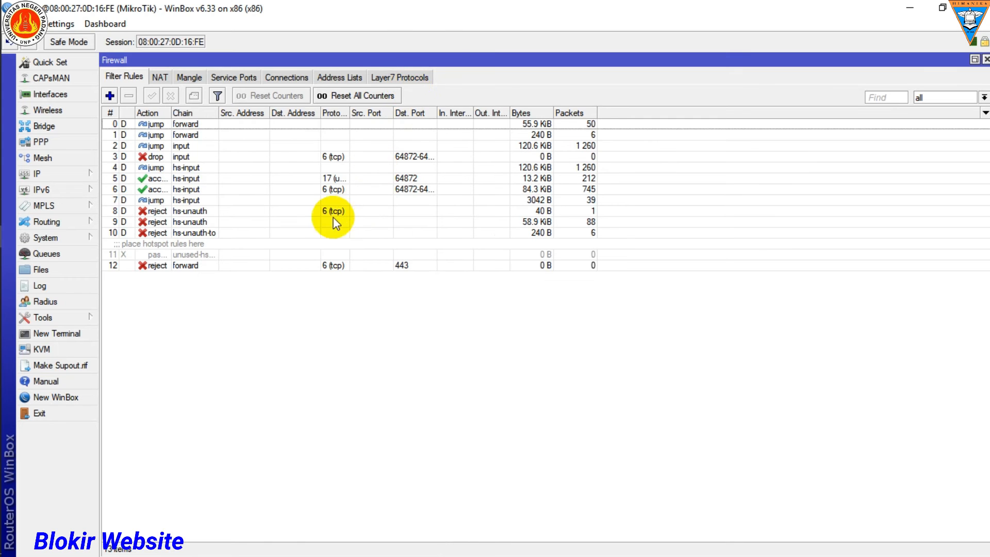
pyautogui.click(157, 265)
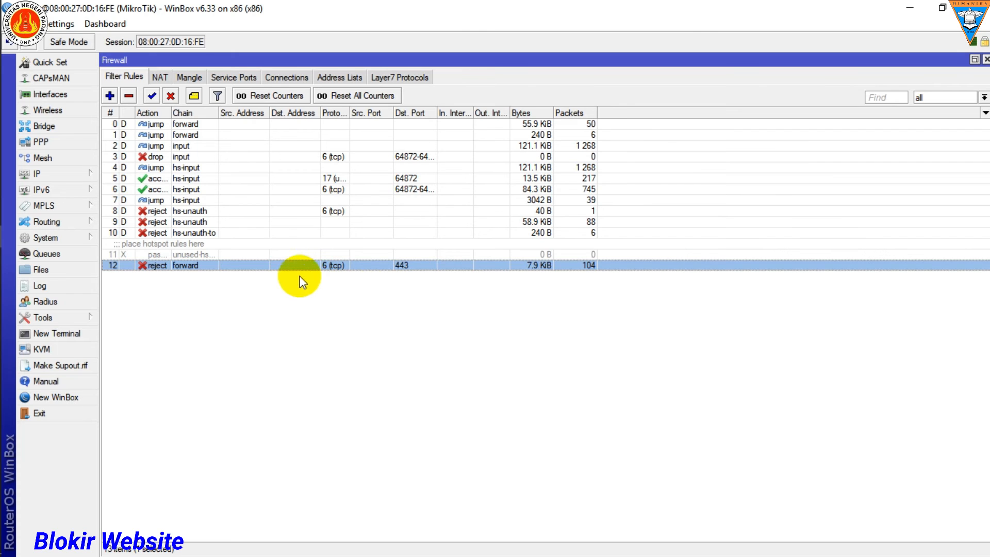
# Step: Start a new Layer 7 protocol entry in the firewall and copy the name BlockURLs from step 14 of Jobsheet 12 in Nitro Pro
pyautogui.click(387, 80)
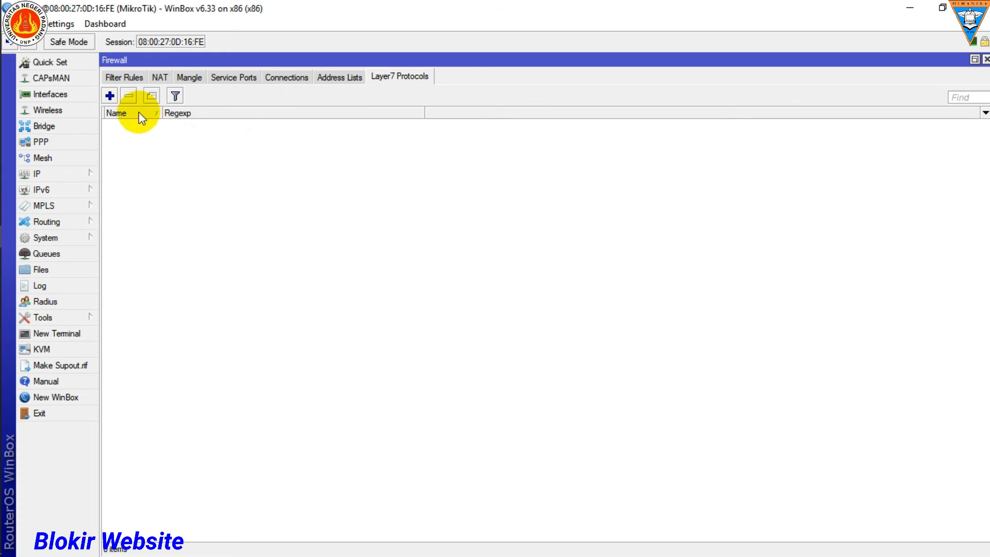
pyautogui.click(116, 96)
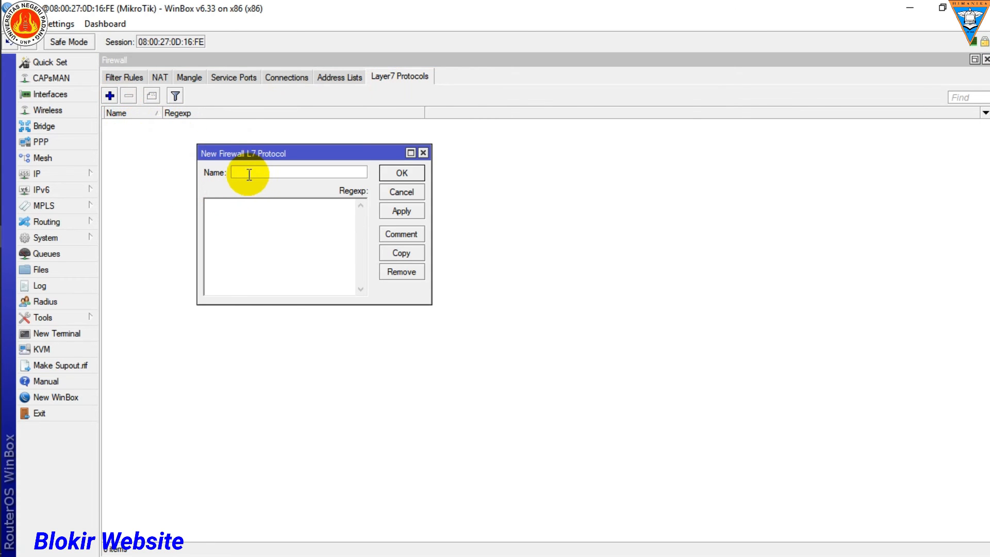
pyautogui.click(24, 130)
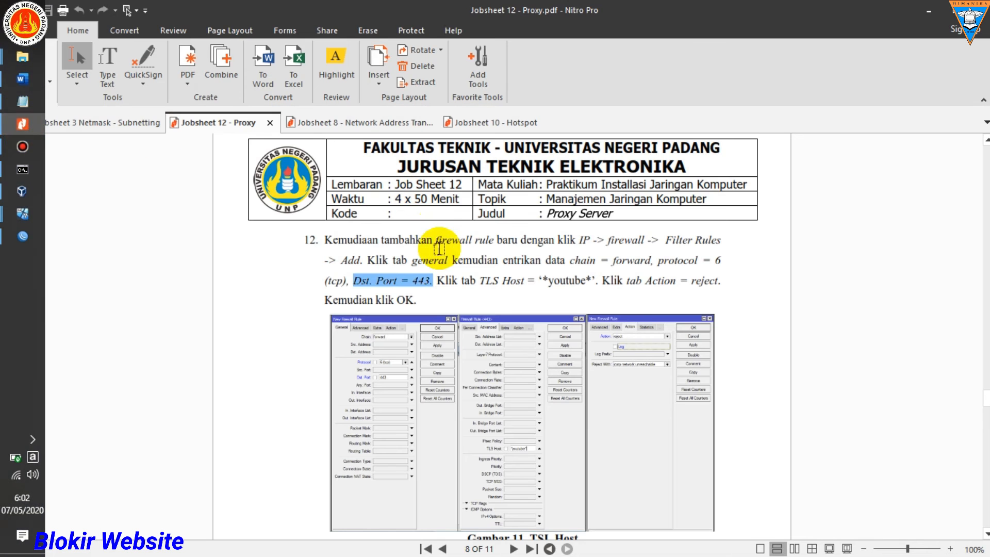
pyautogui.scroll(-10, 472, 296)
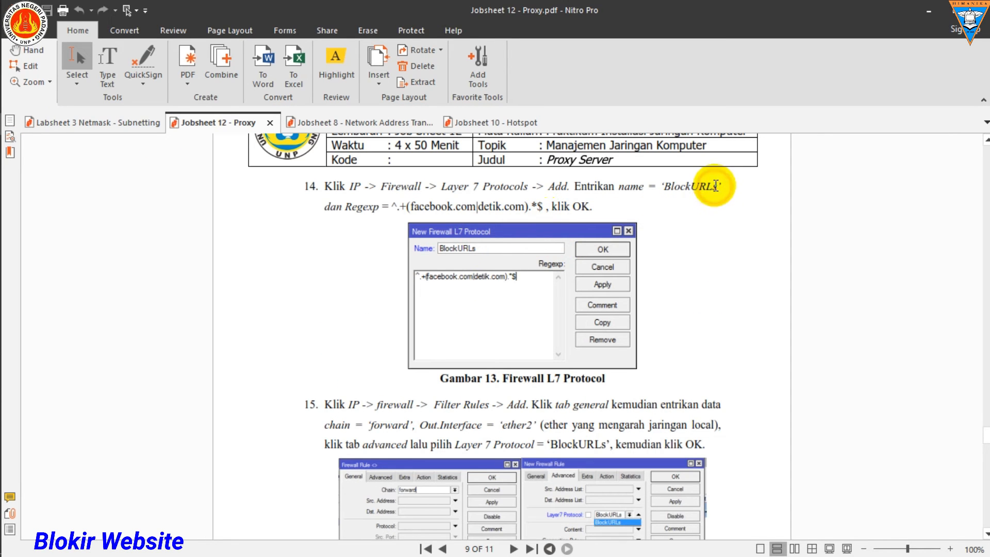
pyautogui.moveTo(715, 187); pyautogui.dragTo(665, 187)
pyautogui.hotkey('ctrl', 'c')
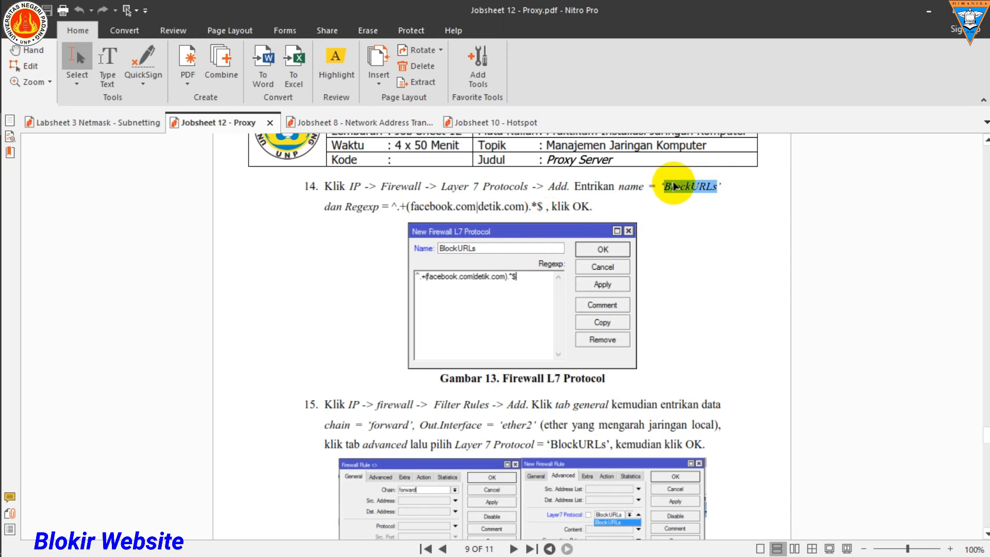
# Step: Place the jobsheet and WinBox side by side and name the new Layer 7 protocol BlockURLs
pyautogui.moveTo(1, 98)
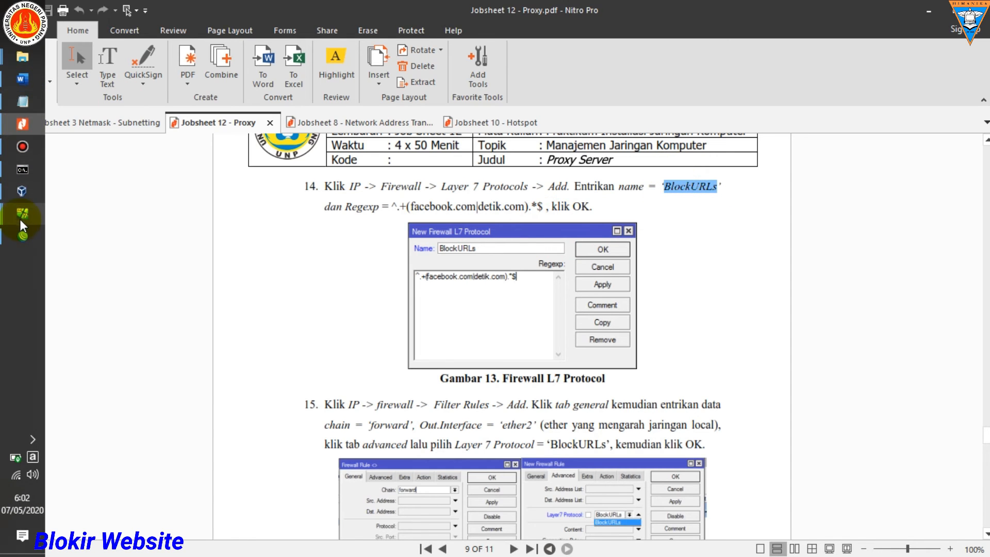
pyautogui.moveTo(719, 4); pyautogui.dragTo(1, 73)
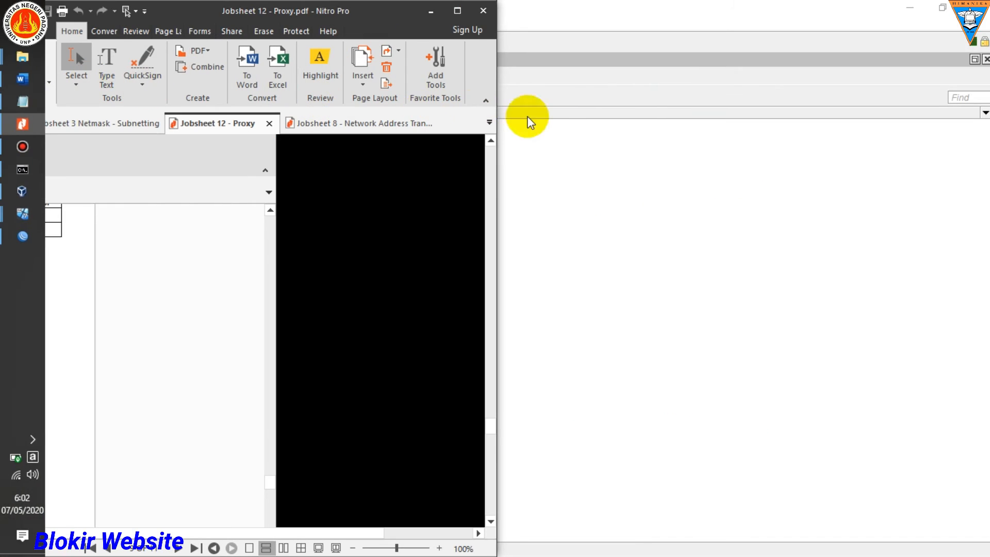
pyautogui.click(576, 137)
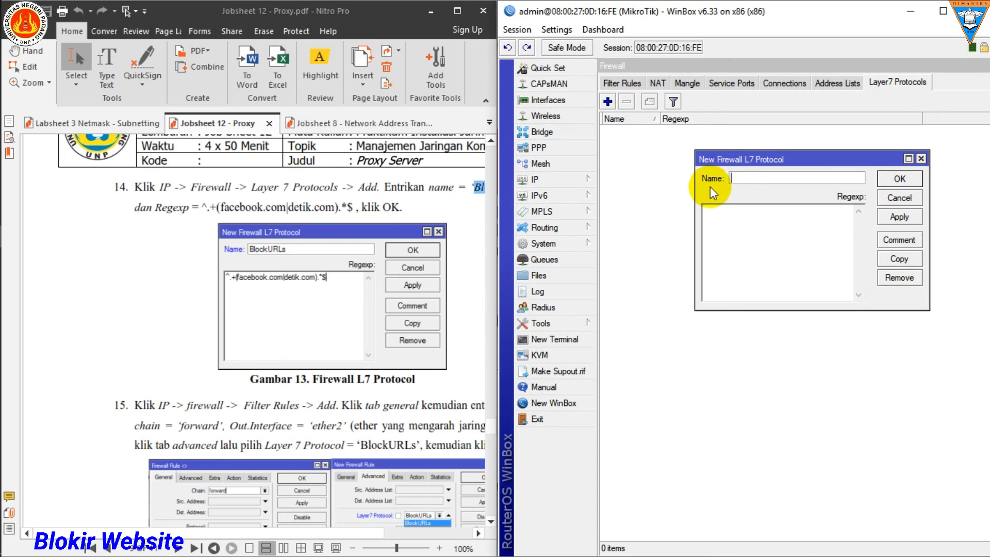
pyautogui.click(753, 179)
pyautogui.hotkey('ctrl', 'v')
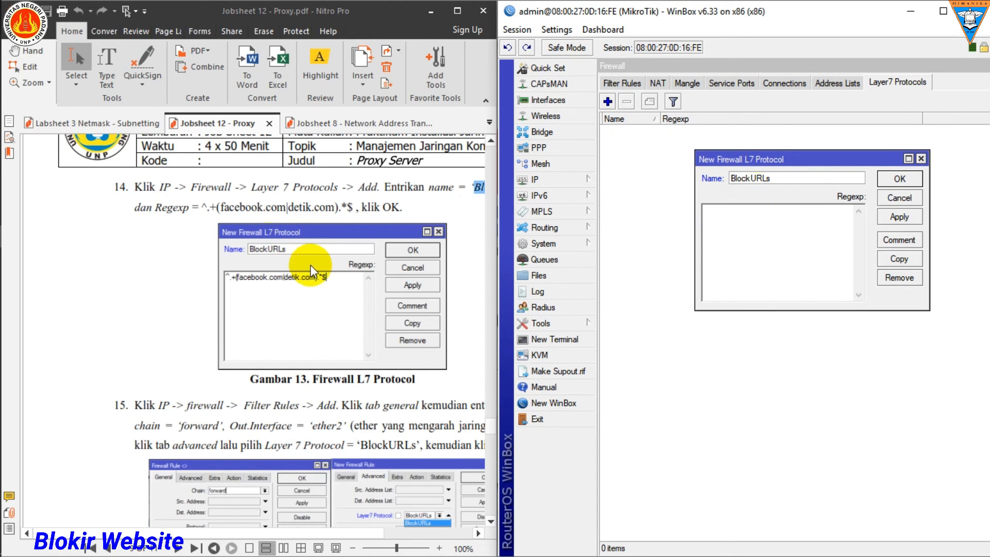
# Step: Copy the expression ^.+(facebook.com|detik.com).*$ from step 14 of the jobsheet into the Layer 7 protocol's Regexp
pyautogui.click(322, 277)
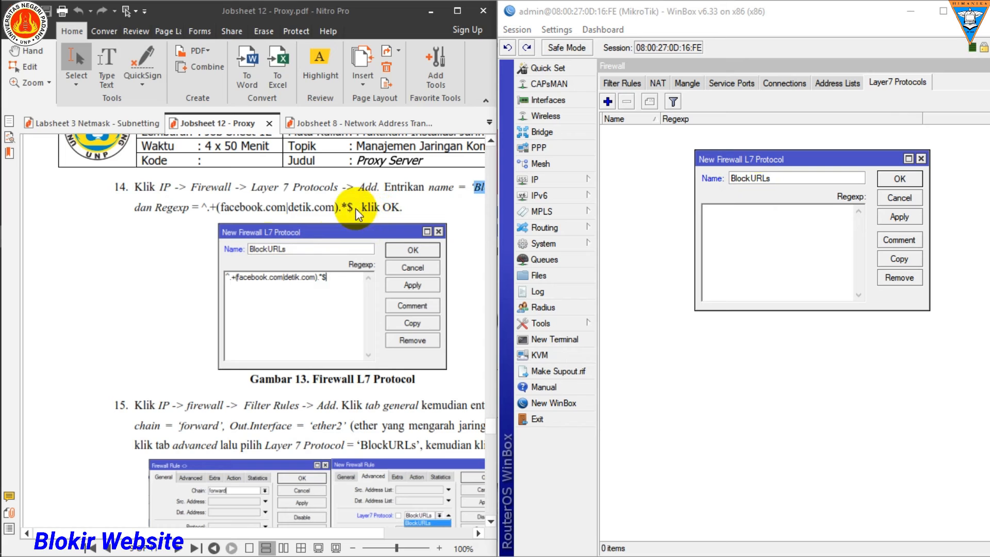
pyautogui.moveTo(348, 207); pyautogui.dragTo(356, 208)
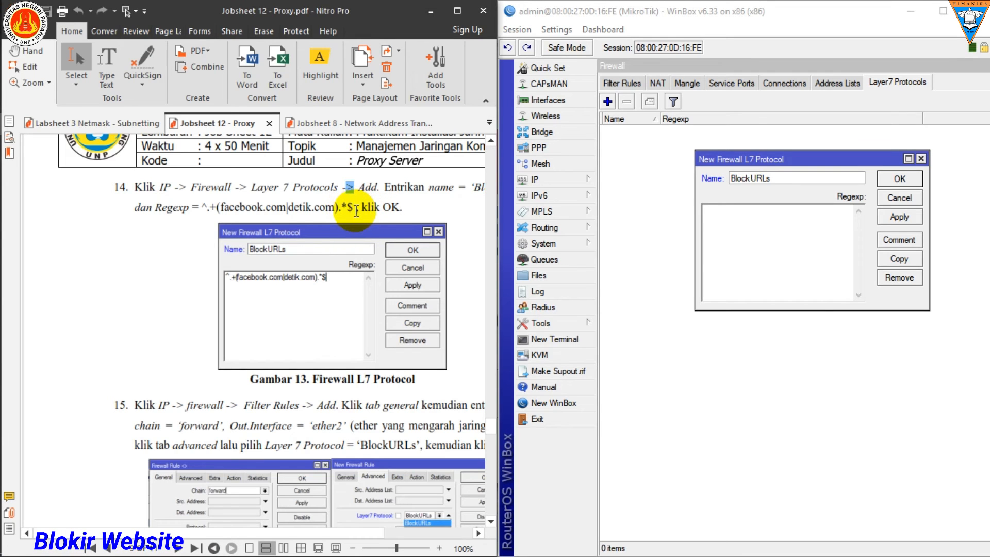
pyautogui.moveTo(354, 206); pyautogui.dragTo(202, 203)
pyautogui.hotkey('ctrl', 'c')
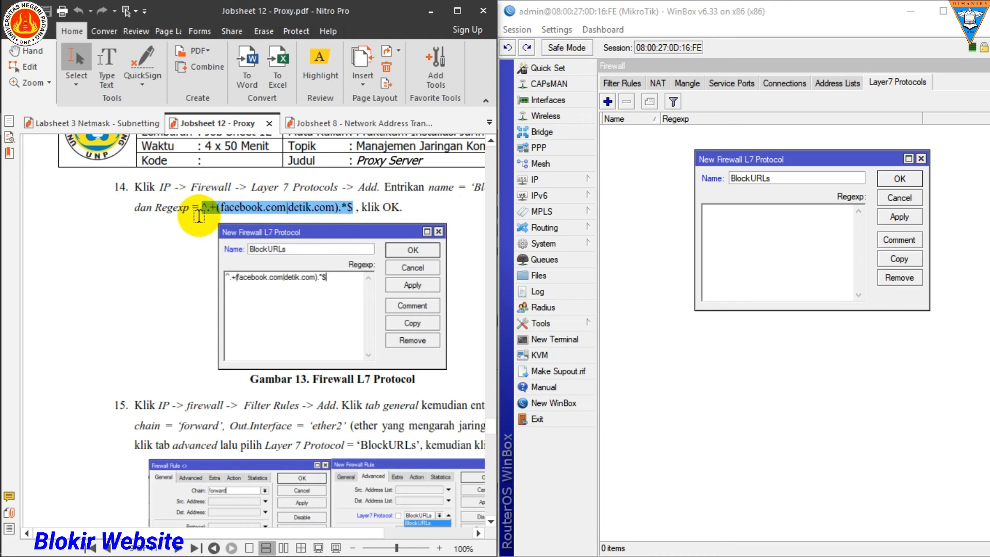
pyautogui.click(723, 211)
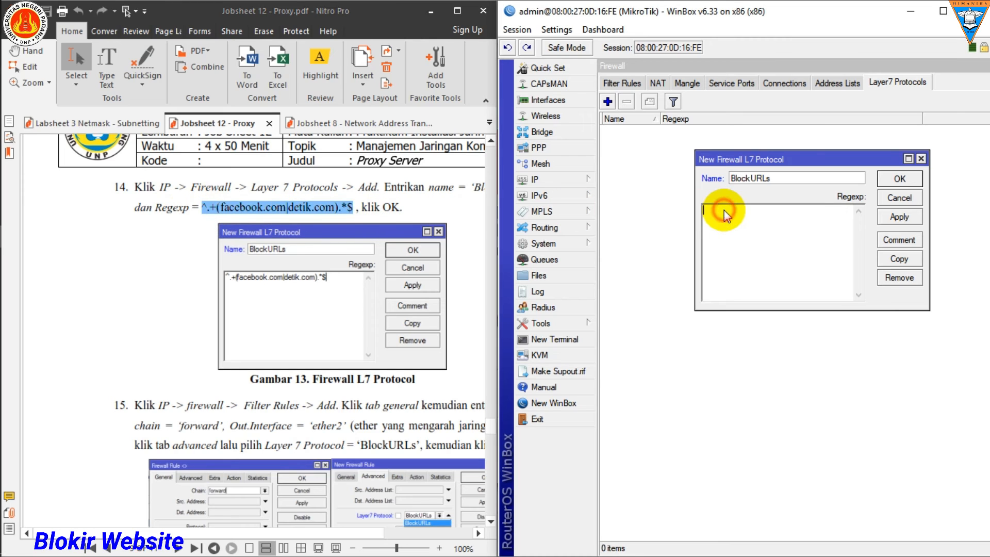
pyautogui.hotkey('ctrl', 'v')
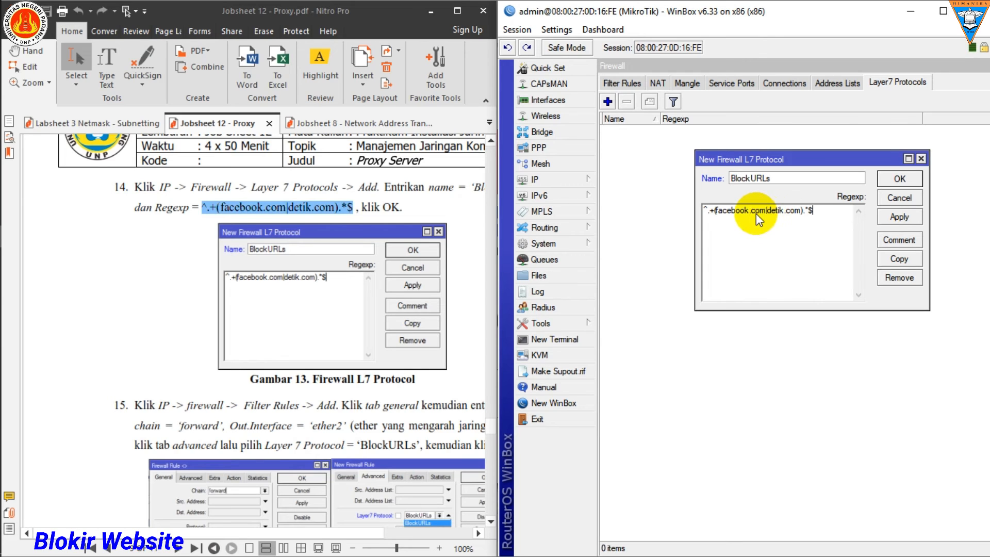
# Step: Replace facebook.com with unp.ac.id in the BlockURLs Regexp, making it ^.+(unp.ac.id|detik.com).*$, and save the Layer 7 protocol
pyautogui.moveTo(710, 210); pyautogui.dragTo(766, 214)
pyautogui.click(769, 213)
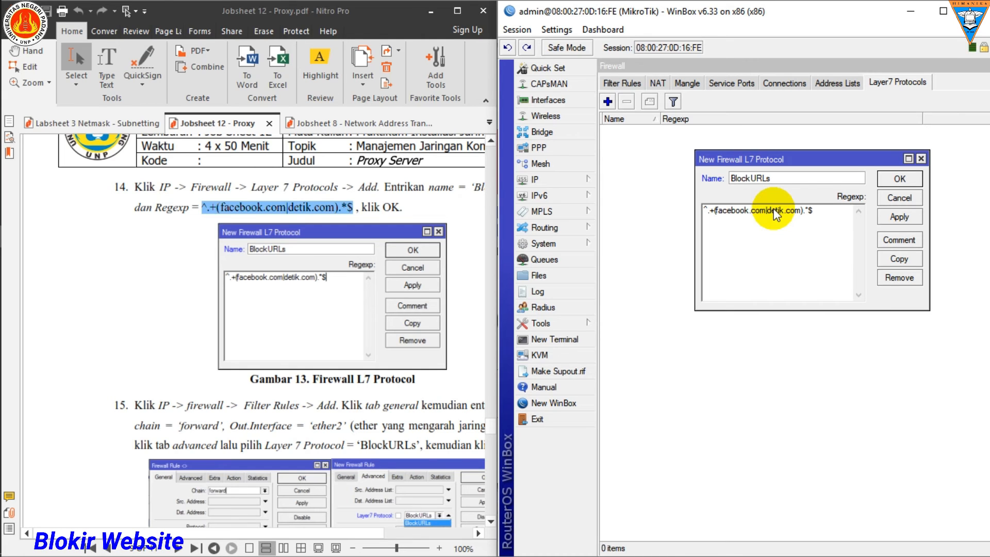
pyautogui.press('BackSpace')
pyautogui.press('BackSpace')
pyautogui.press('BackSpace')
pyautogui.press('BackSpace')
pyautogui.press('BackSpace')
pyautogui.press('BackSpace')
pyautogui.press('BackSpace')
pyautogui.press('BackSpace')
pyautogui.press('BackSpace')
pyautogui.press('BackSpace')
pyautogui.press('BackSpace')
pyautogui.press('BackSpace')
pyautogui.write('unp')
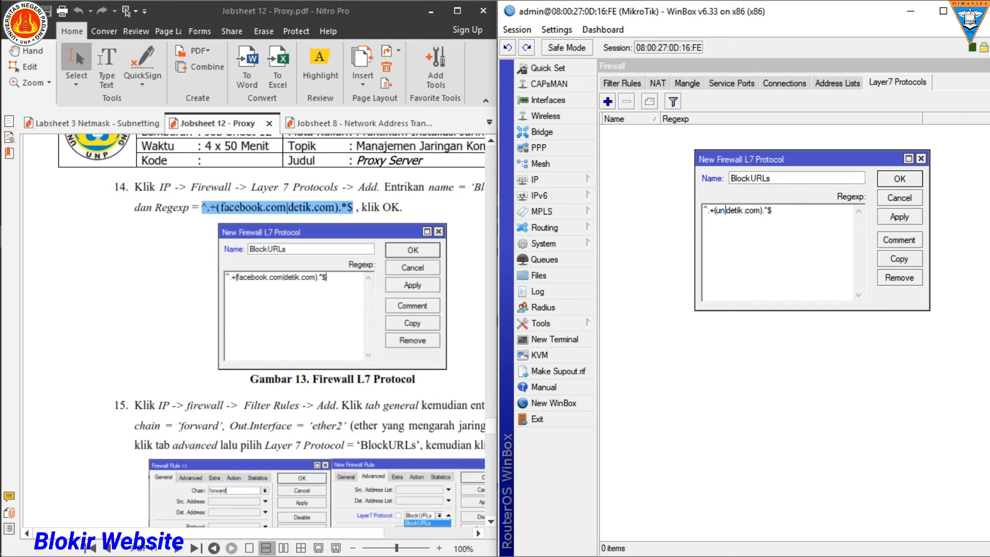
pyautogui.write('.ac.id')
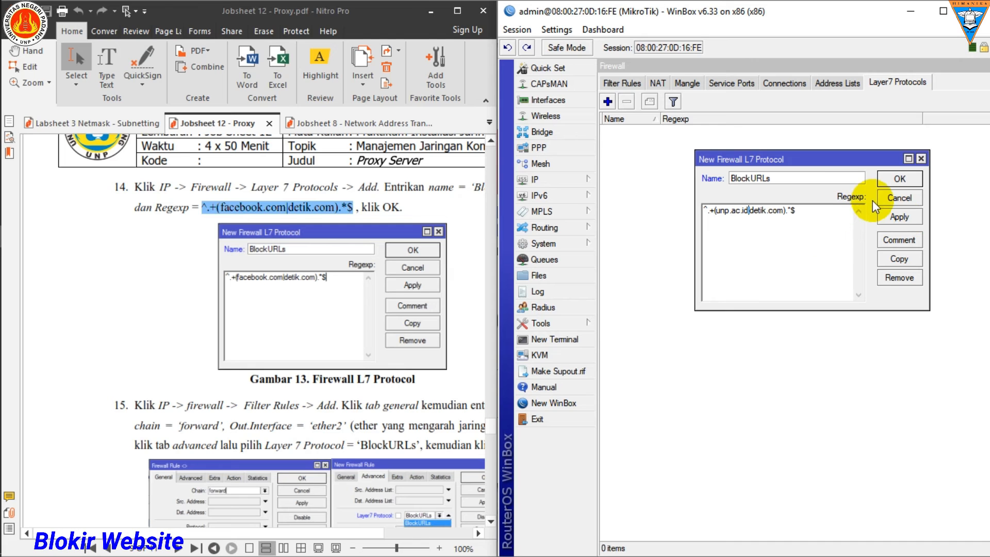
pyautogui.click(897, 178)
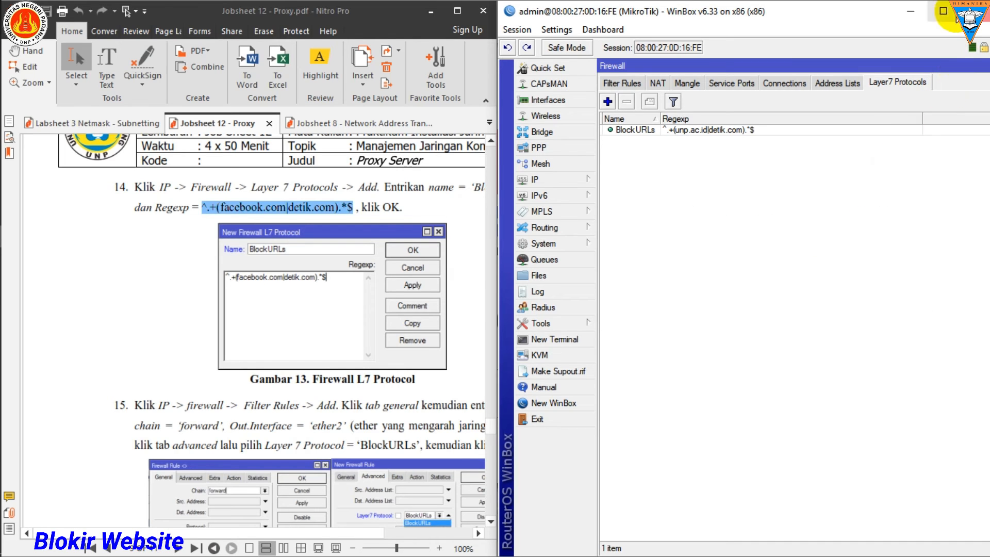
# Step: Maximize WinBox and start a new firewall filter rule for the forward chain with out interface ether2
pyautogui.click(942, 11)
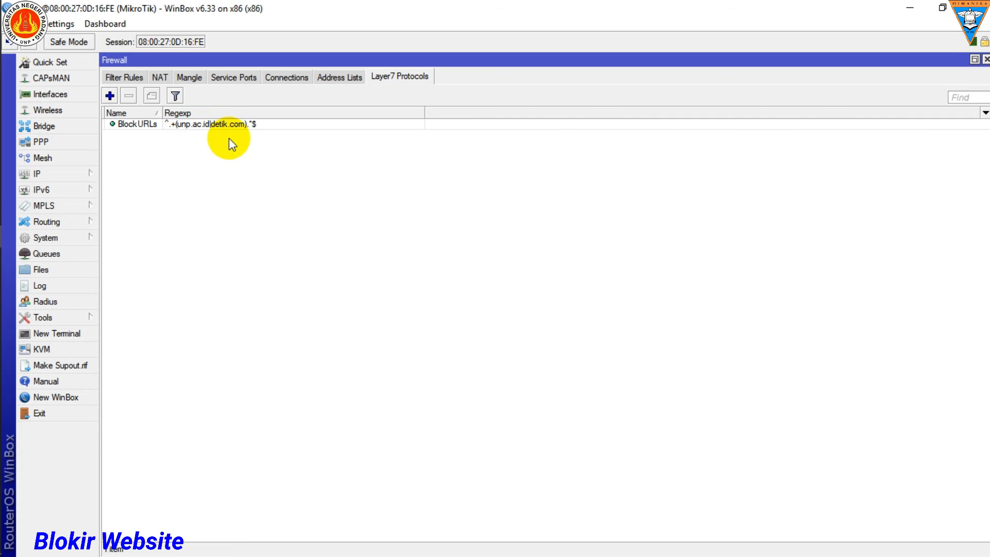
pyautogui.click(88, 172)
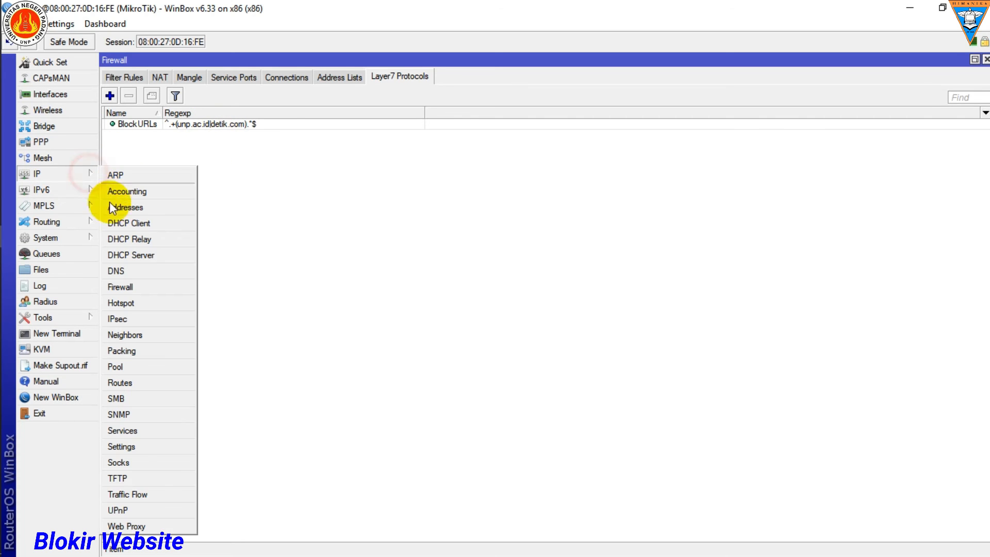
pyautogui.click(129, 287)
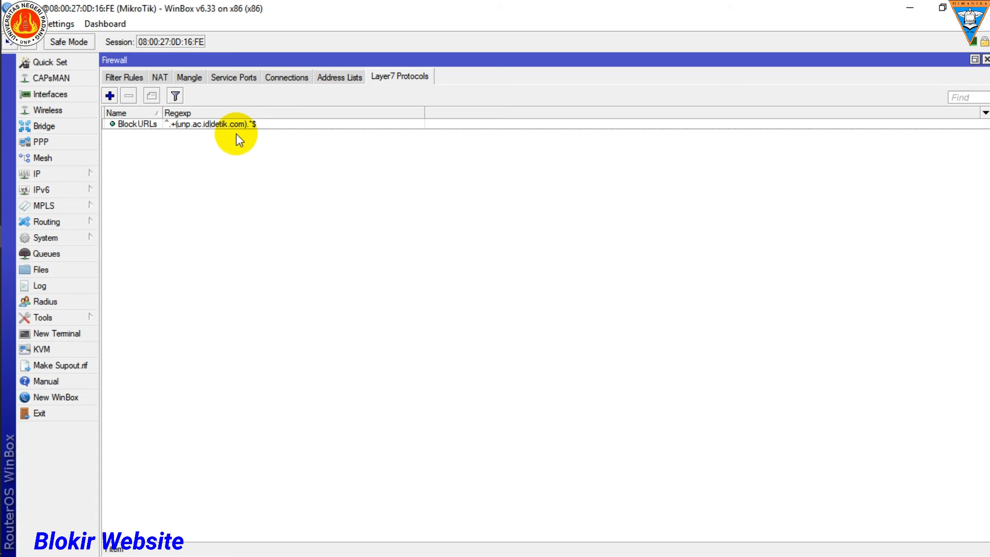
pyautogui.click(123, 81)
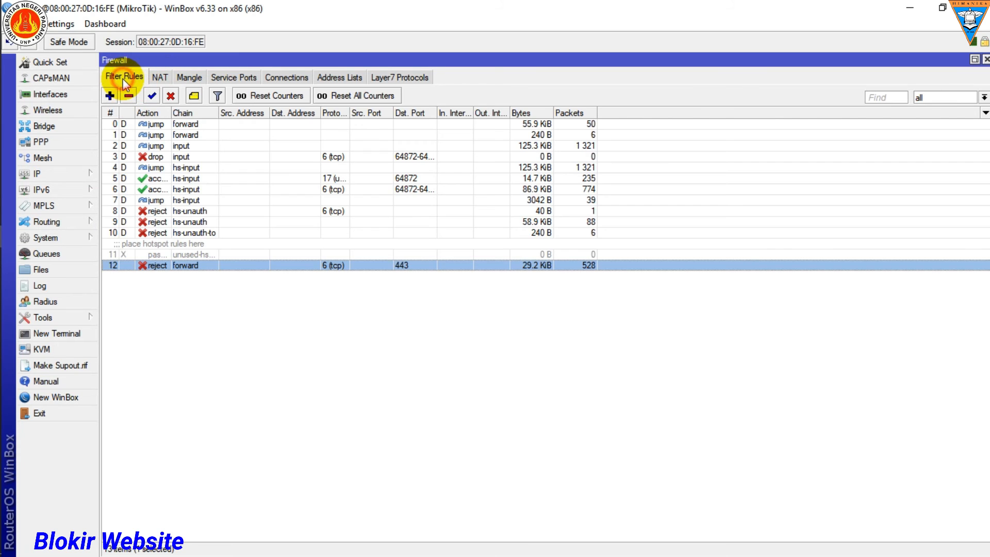
pyautogui.click(109, 96)
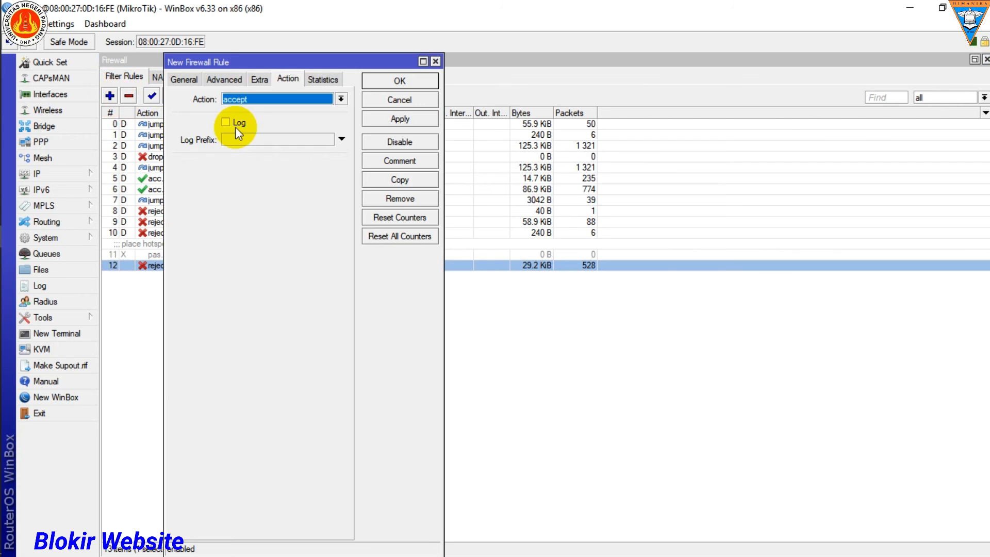
pyautogui.click(189, 78)
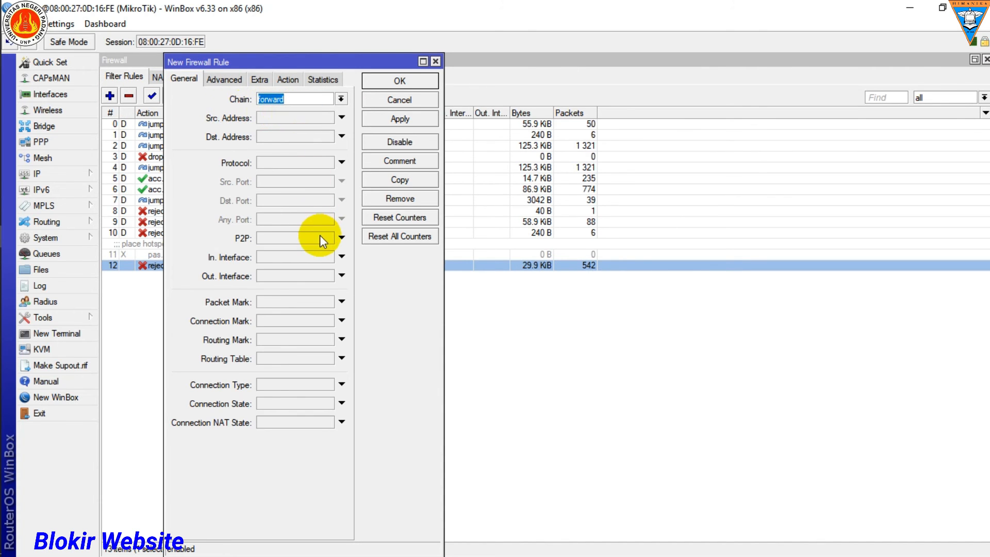
pyautogui.click(343, 278)
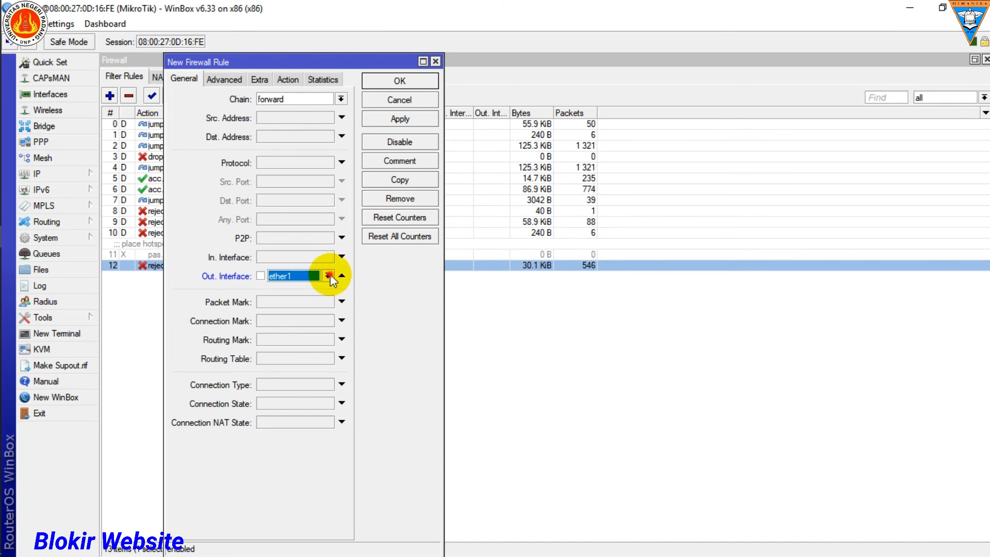
pyautogui.click(329, 276)
pyautogui.click(292, 333)
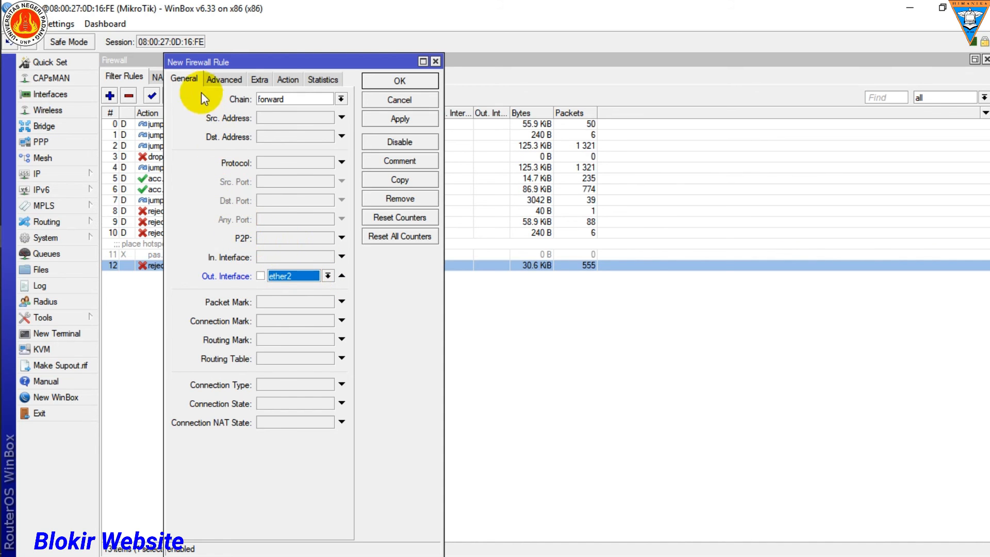
# Step: Set the new filter rule's Layer 7 protocol to BlockURLs and its action to drop, and save the rule
pyautogui.click(236, 78)
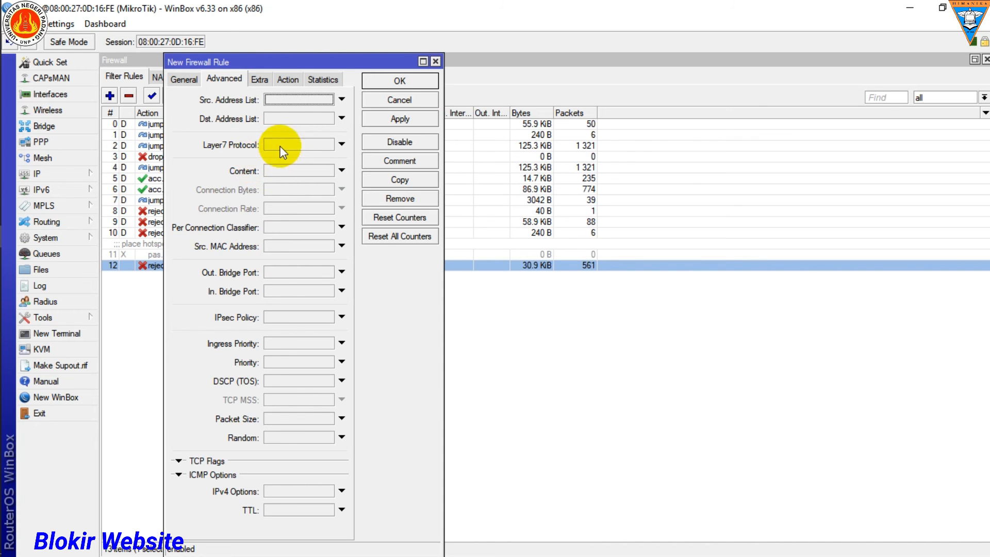
pyautogui.click(341, 144)
pyautogui.click(327, 145)
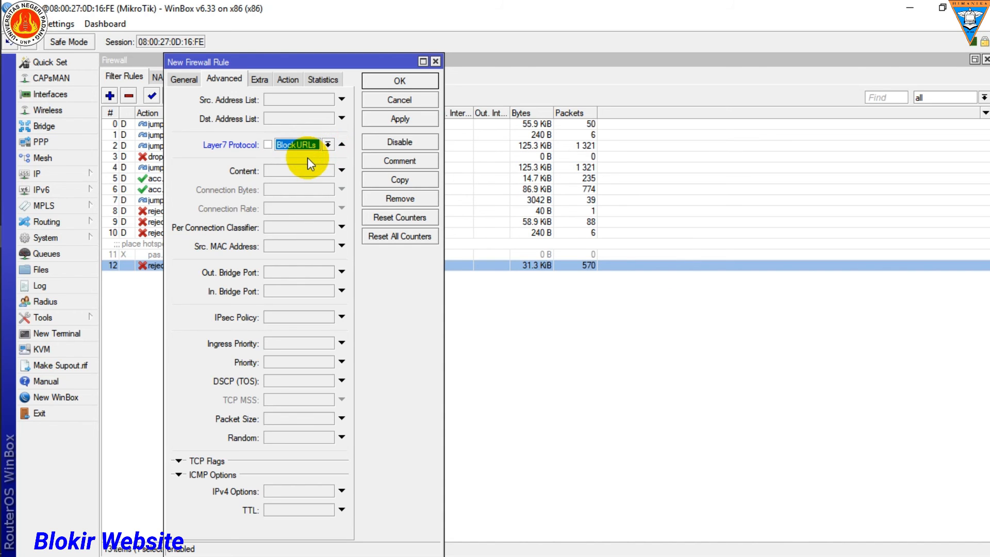
pyautogui.click(286, 80)
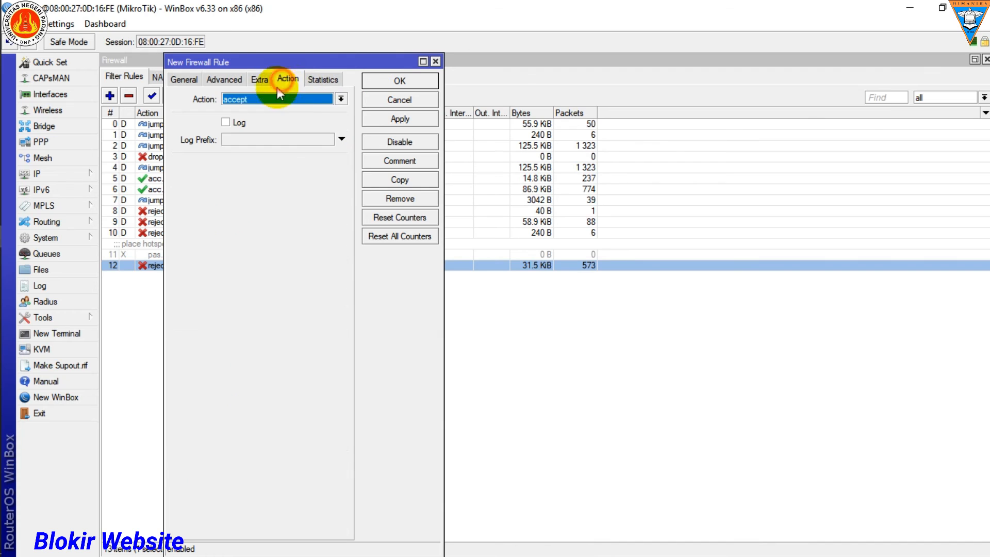
pyautogui.click(312, 104)
pyautogui.click(270, 139)
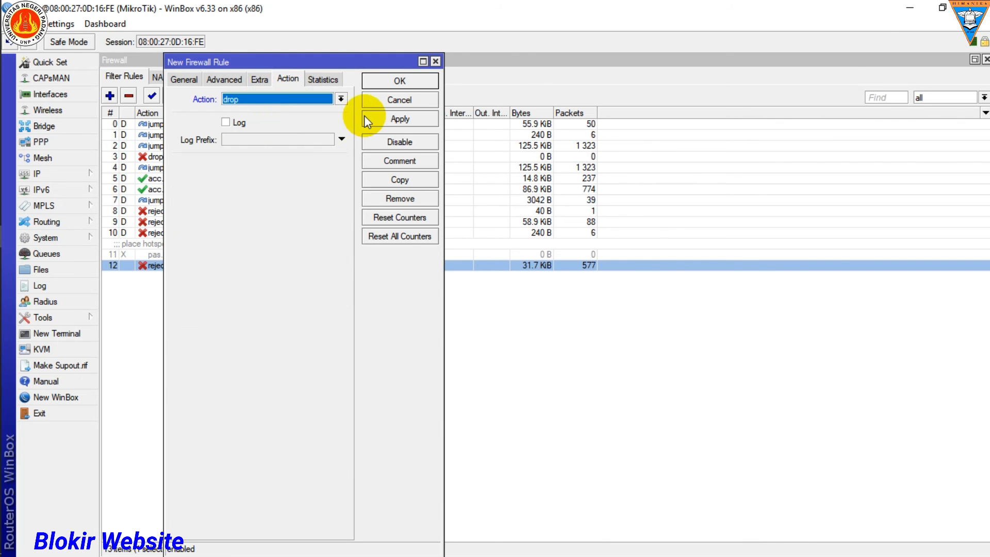
pyautogui.click(401, 82)
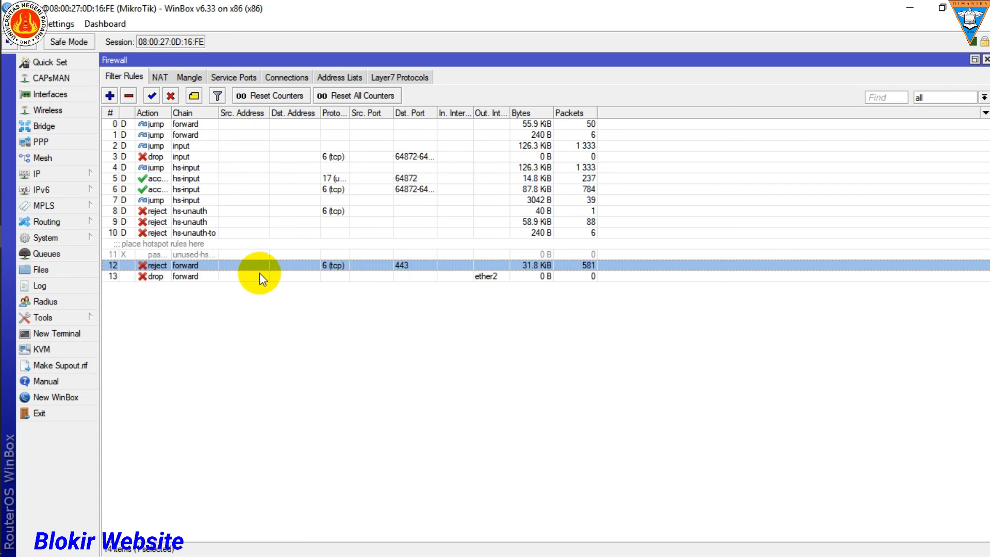
pyautogui.moveTo(22, 189)
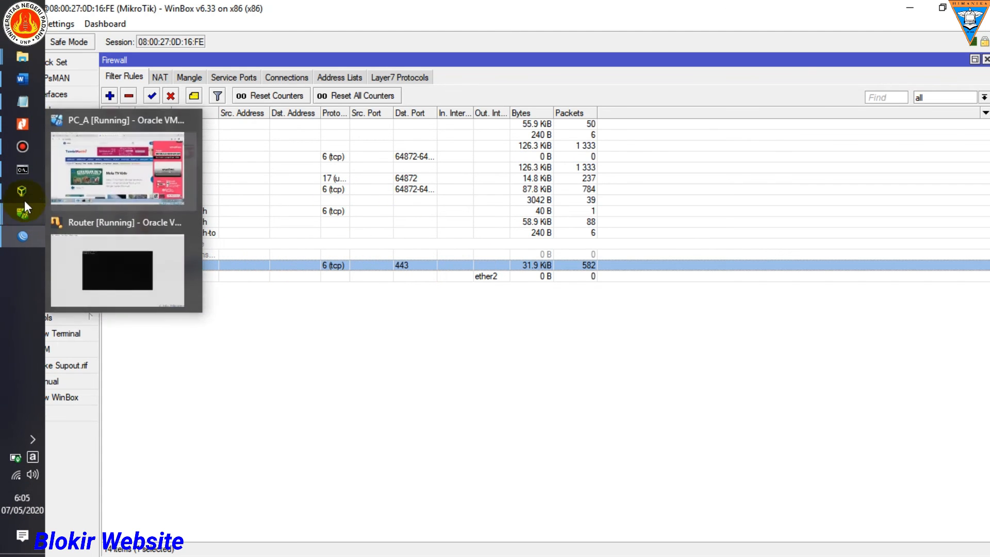
pyautogui.moveTo(24, 216)
pyautogui.click(139, 163)
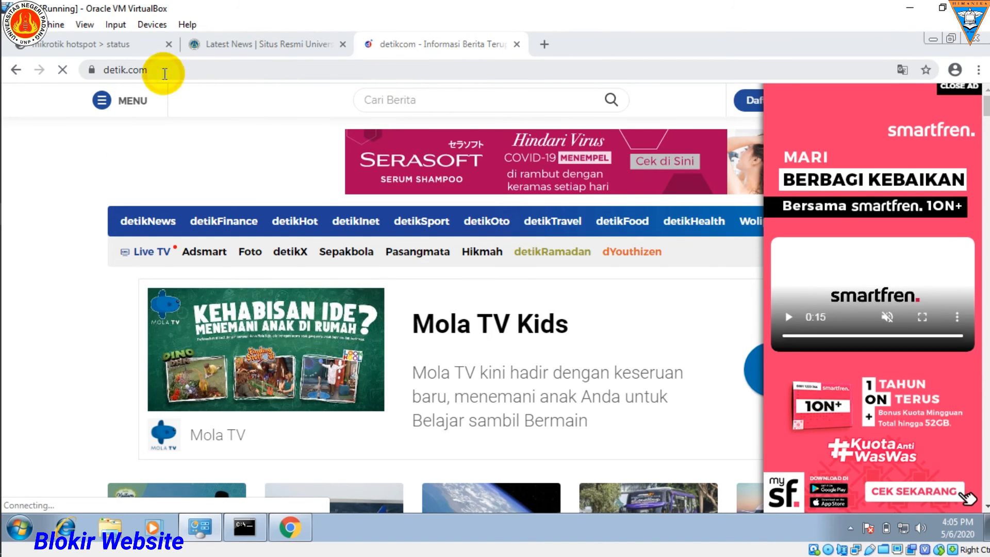
pyautogui.click(136, 64)
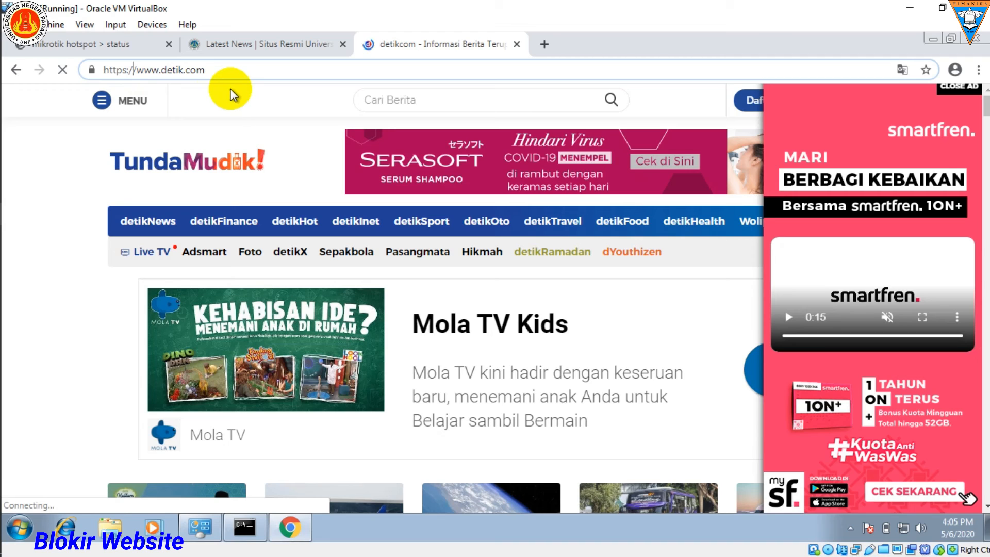
pyautogui.click(214, 67)
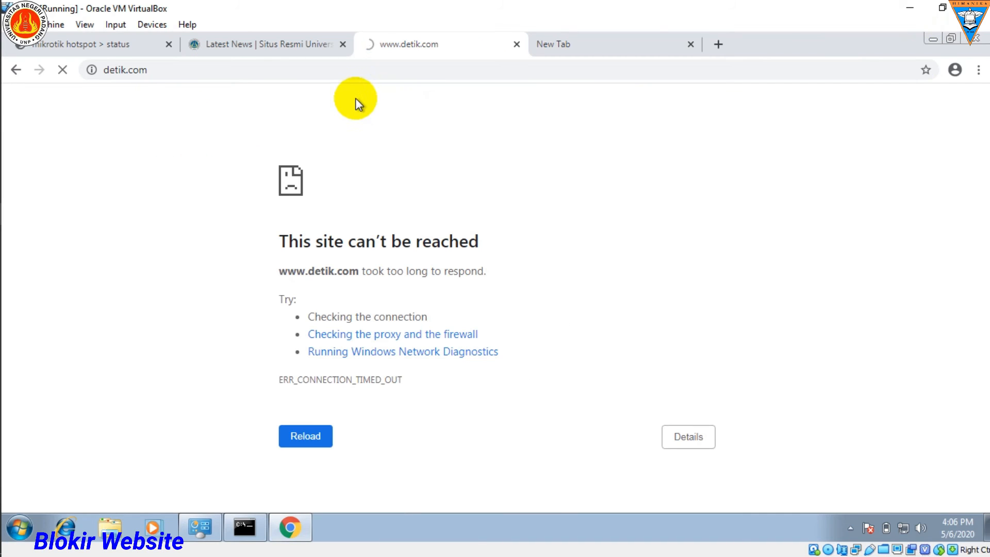
pyautogui.click(164, 69)
pyautogui.hotkey('ctrl', 'c')
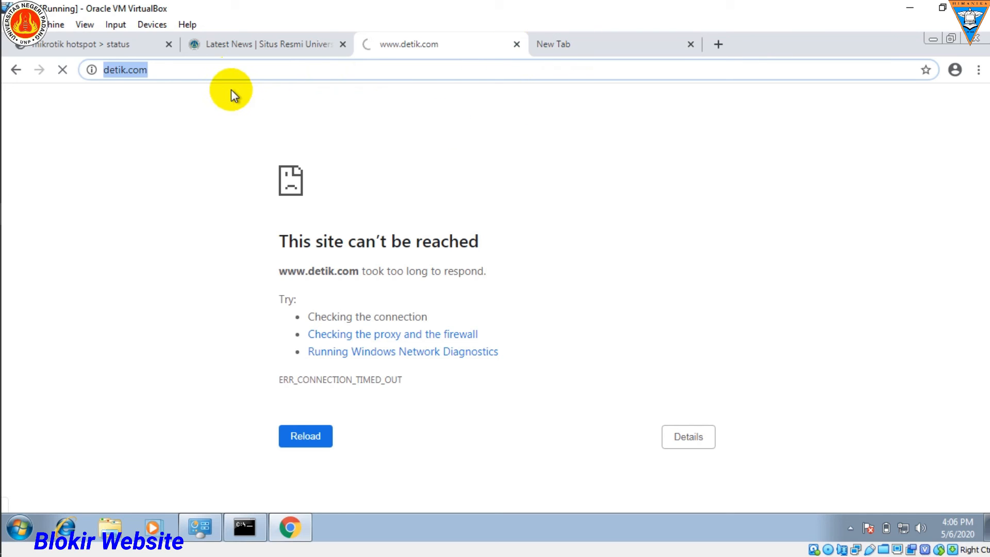
pyautogui.click(587, 44)
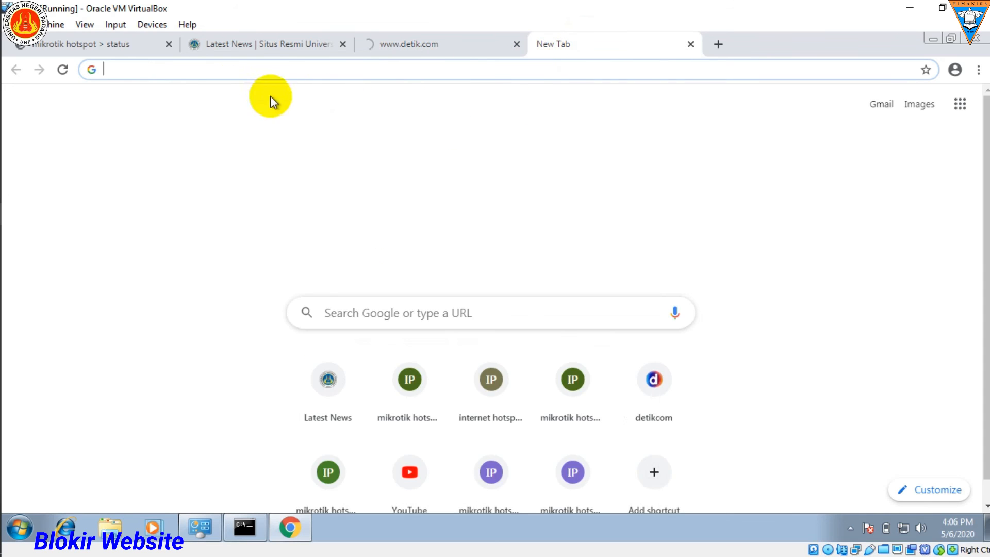
pyautogui.hotkey('ctrl', 'v')
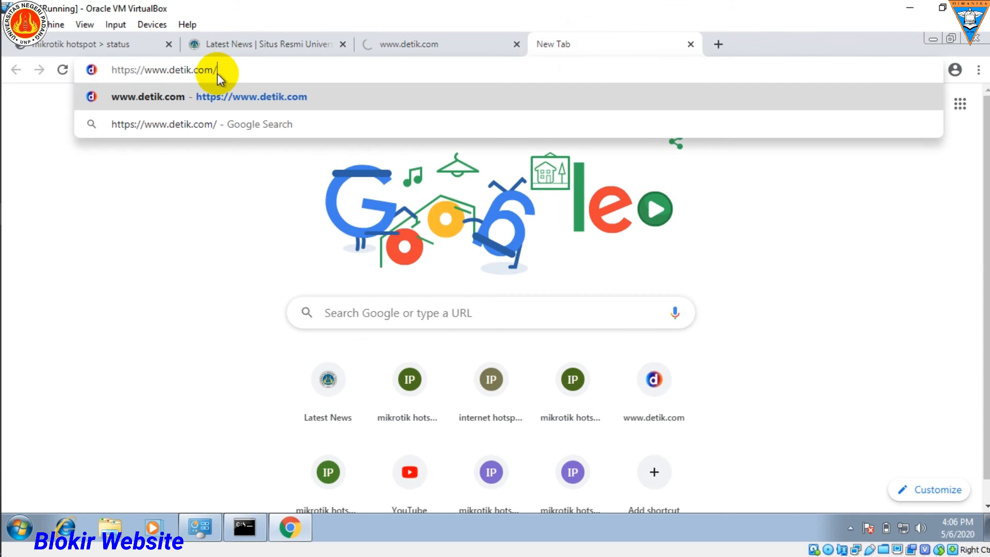
pyautogui.press('Return')
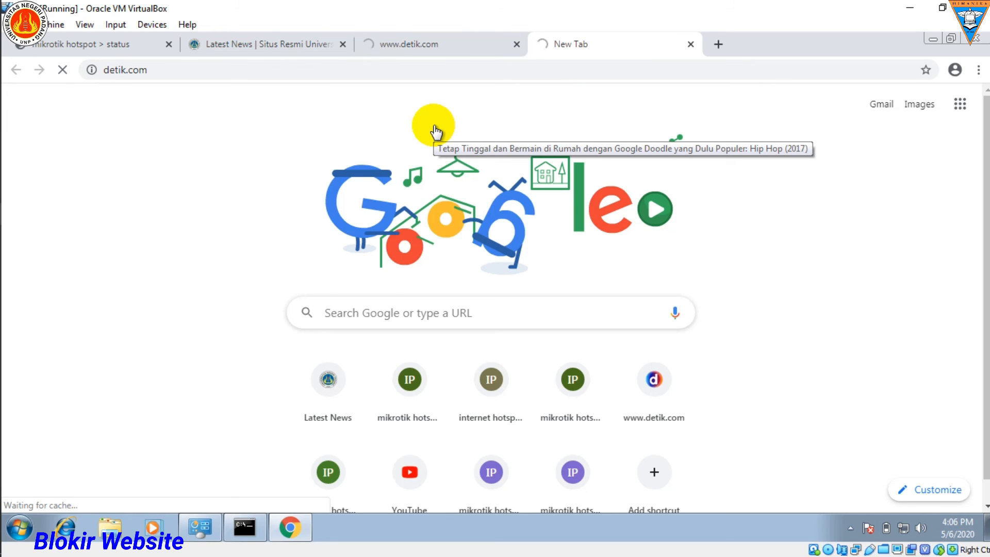
# Step: Reload unp.ac.id to check its access against the two detik.com tabs, and return to the firewall filter rules in WinBox
pyautogui.click(275, 46)
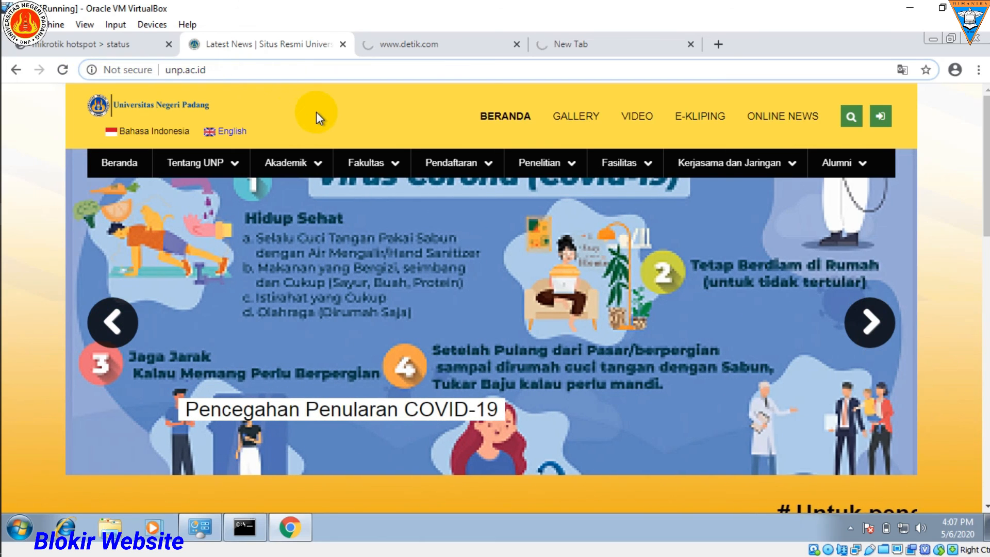
pyautogui.press('Return')
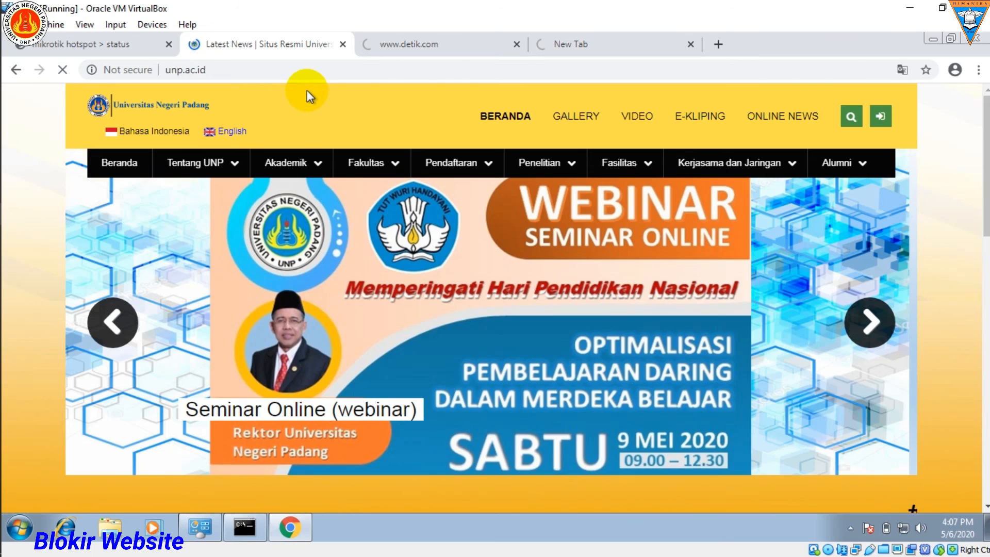
pyautogui.click(428, 48)
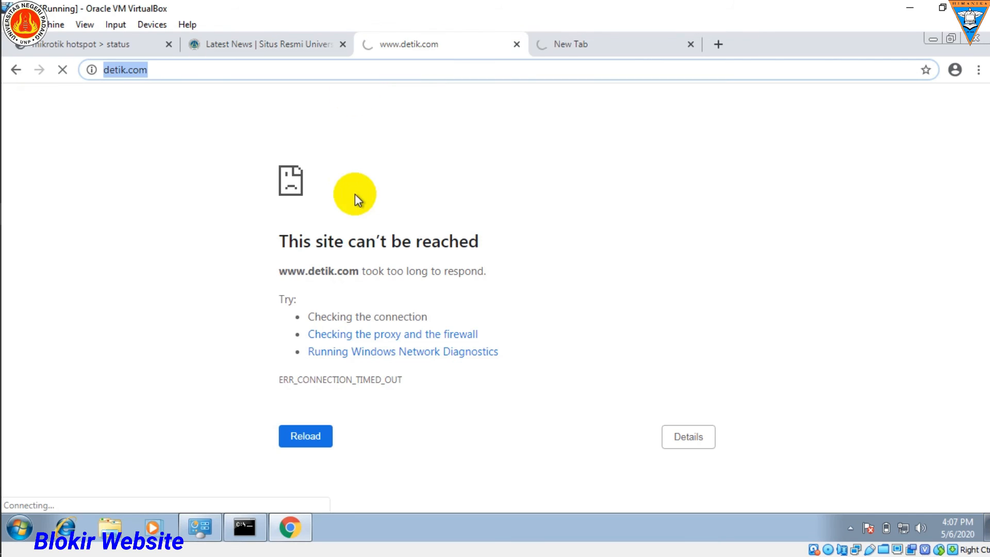
pyautogui.click(581, 48)
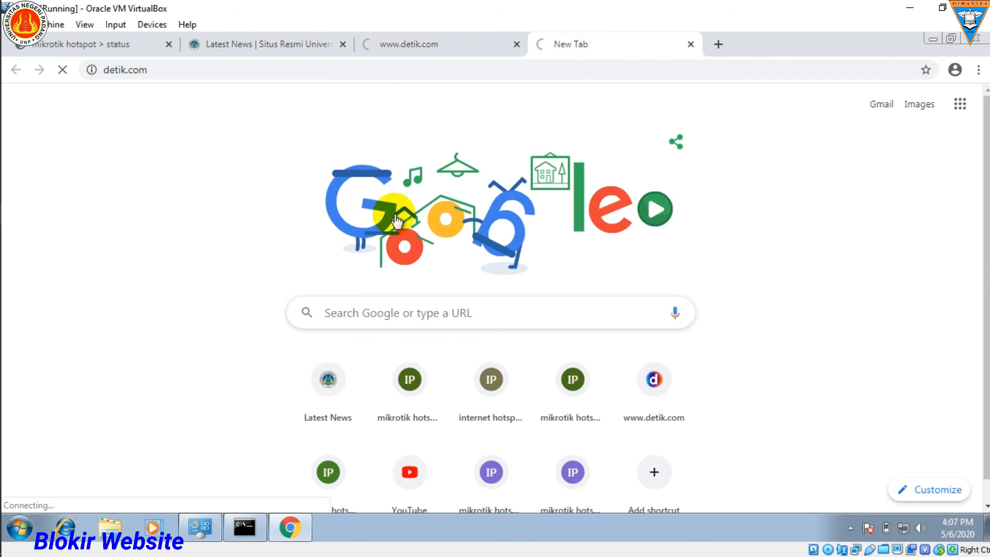
pyautogui.click(433, 44)
pyautogui.click(307, 57)
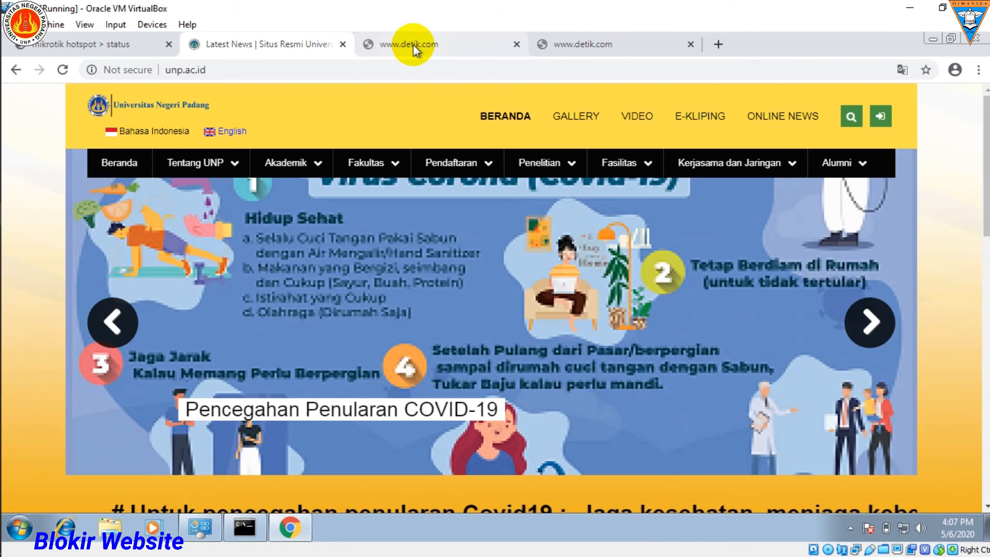
pyautogui.click(413, 44)
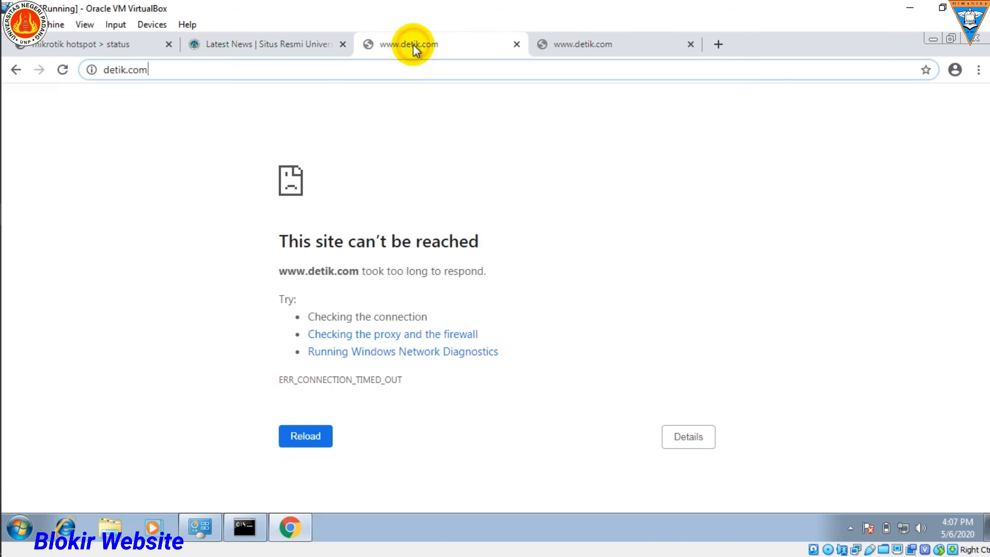
pyautogui.click(137, 71)
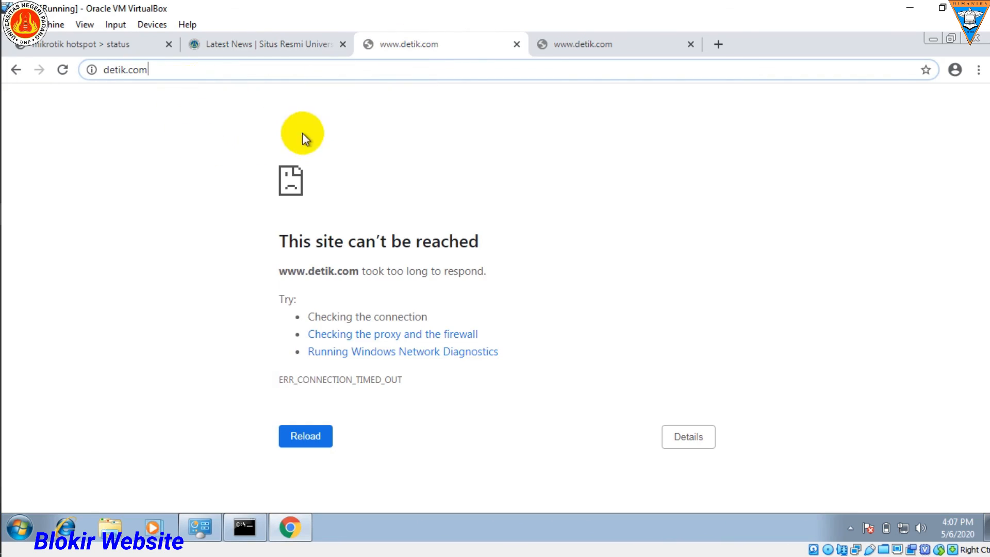
pyautogui.click(592, 46)
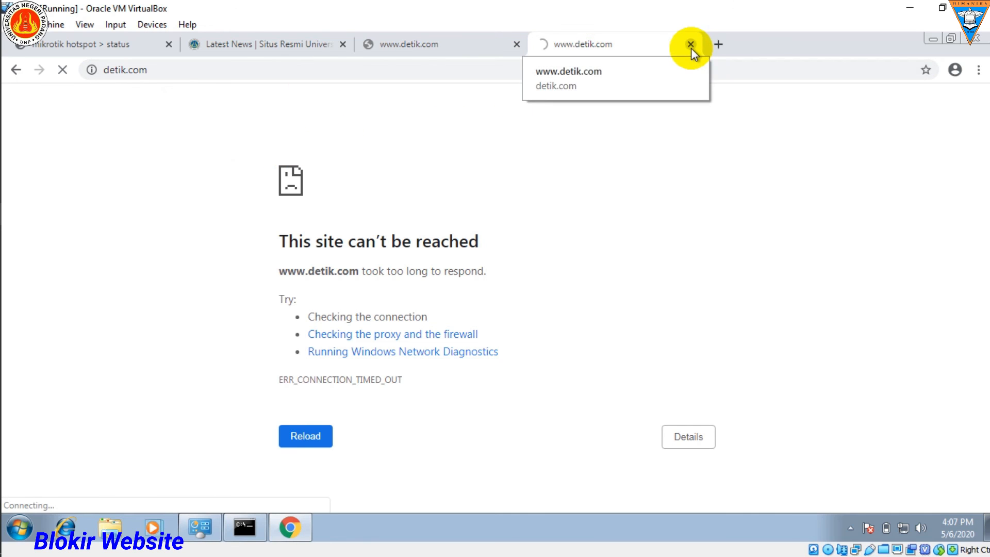
pyautogui.click(276, 45)
pyautogui.moveTo(2, 124)
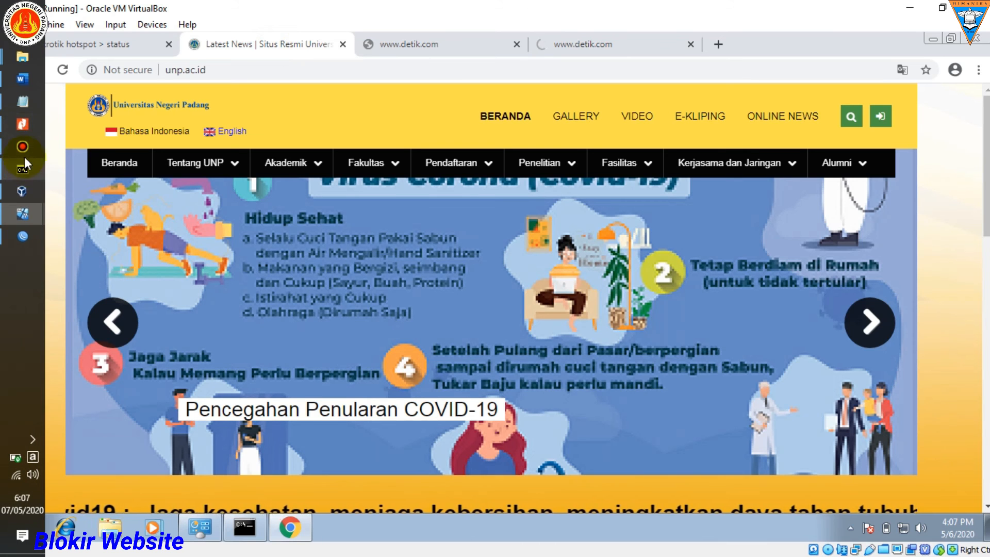
pyautogui.click(22, 211)
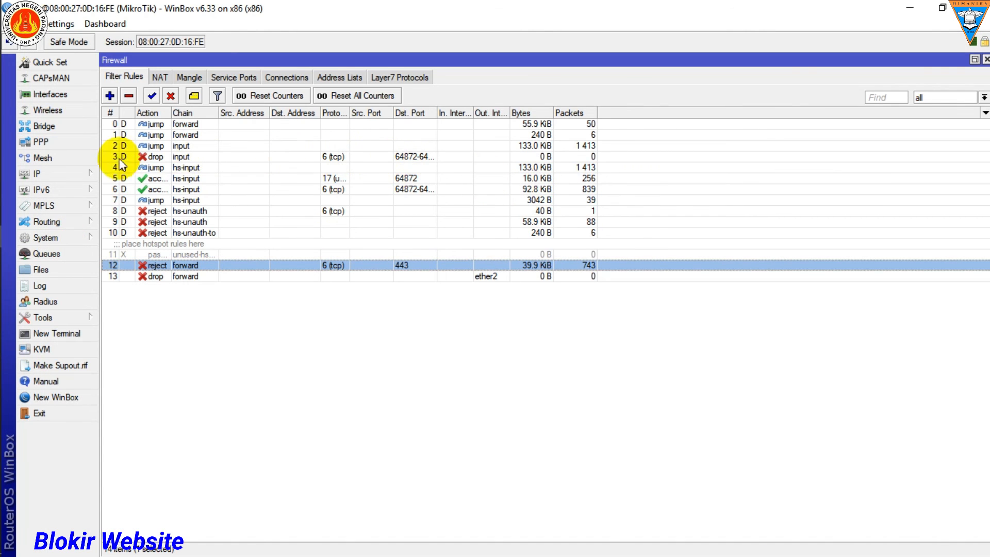
# Step: Open the router's Web Proxy settings, enable the proxy and set the max cache object size to 2000 KiB
pyautogui.click(82, 173)
pyautogui.click(135, 525)
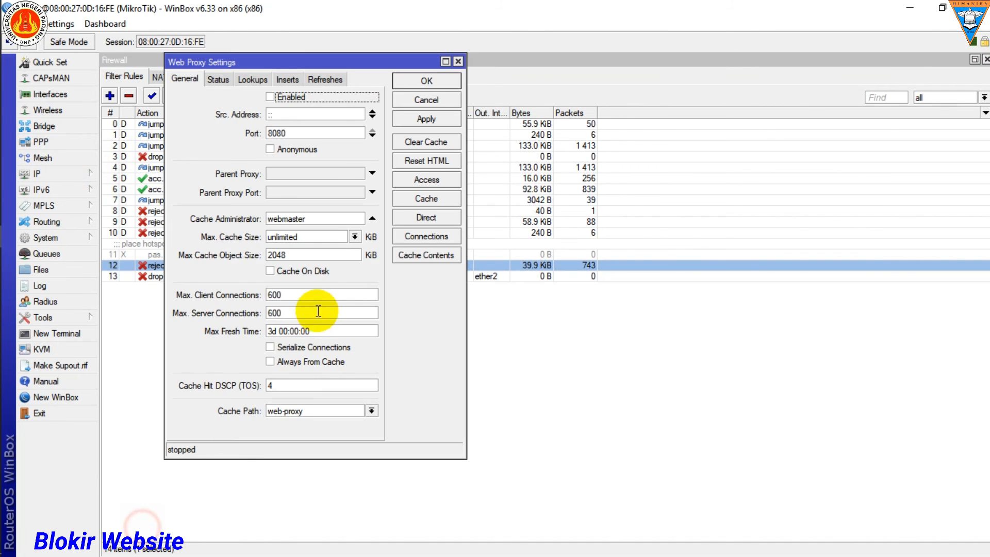
pyautogui.click(269, 98)
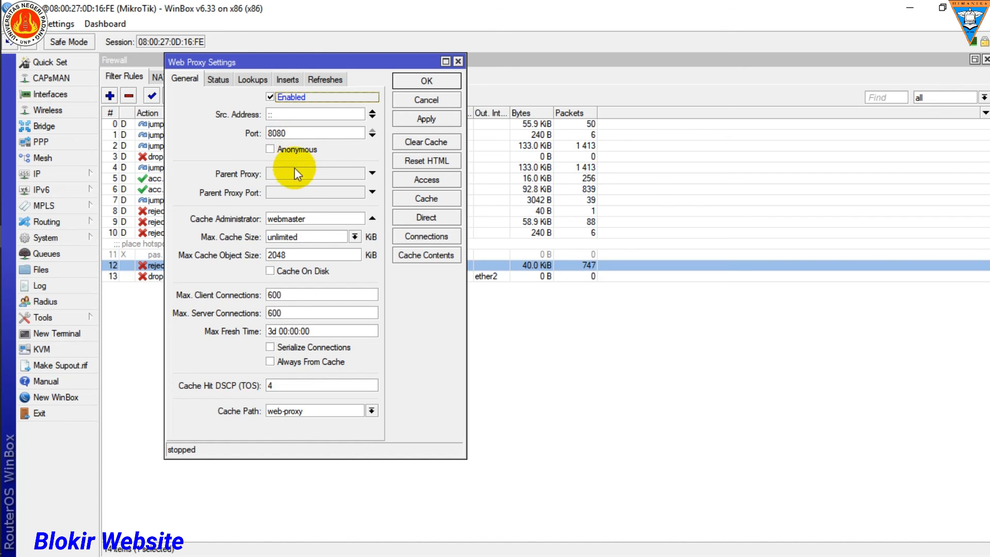
pyautogui.doubleClick(292, 256)
pyautogui.write('2')
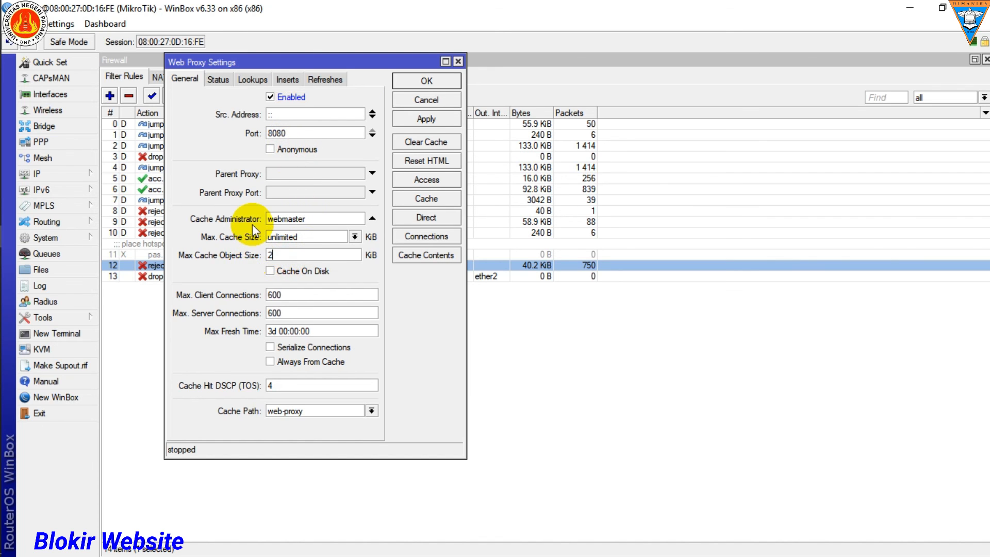
pyautogui.write('000')
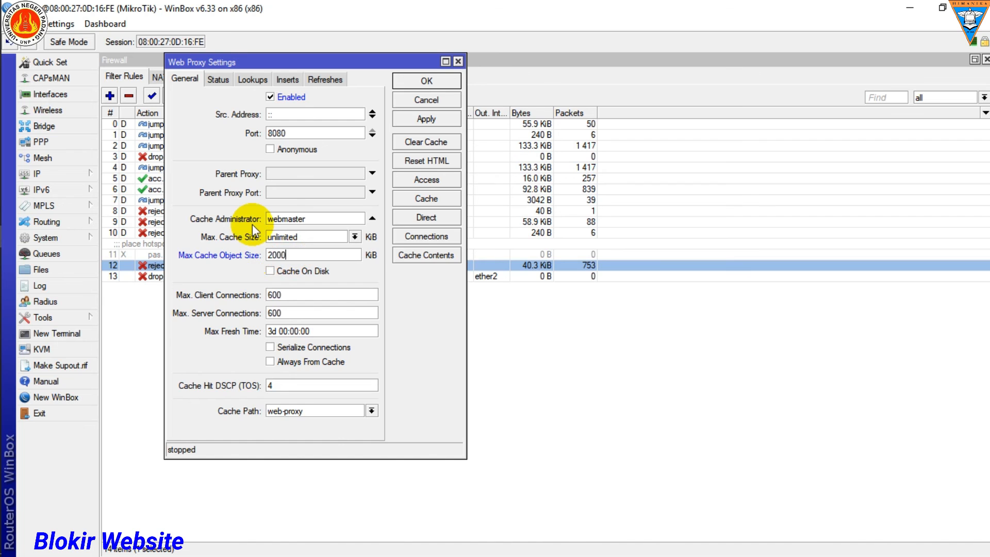
# Step: Check the required Web Proxy settings in step 6 of the Jobsheet 12 - Proxy PDF in Nitro Pro, and return to WinBox
pyautogui.doubleClick(291, 255)
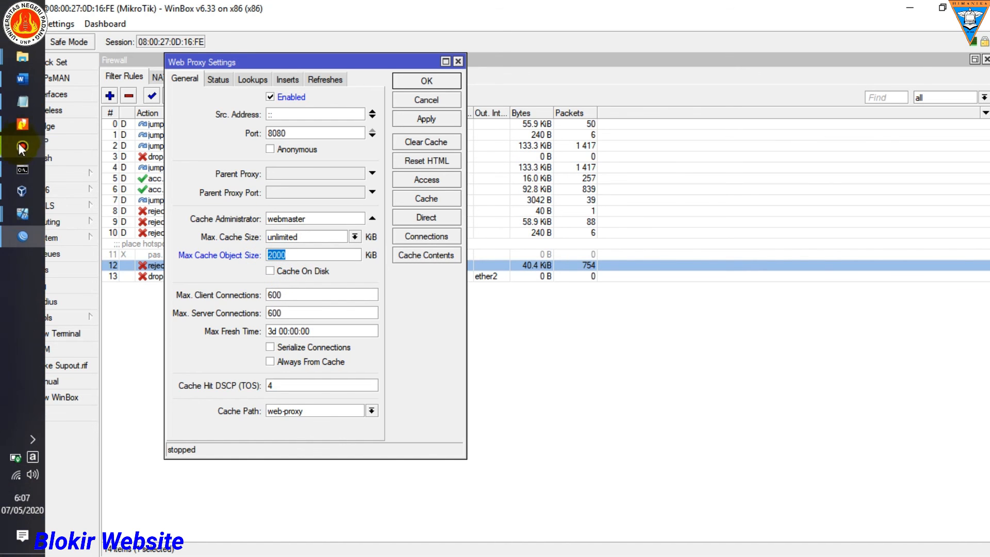
pyautogui.click(22, 127)
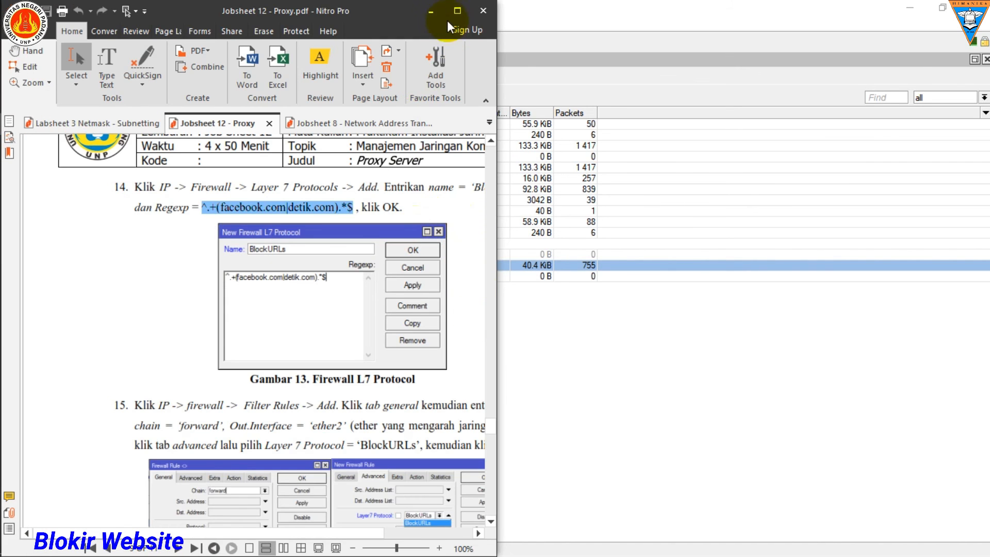
pyautogui.click(457, 11)
pyautogui.scroll(2, 632, 336)
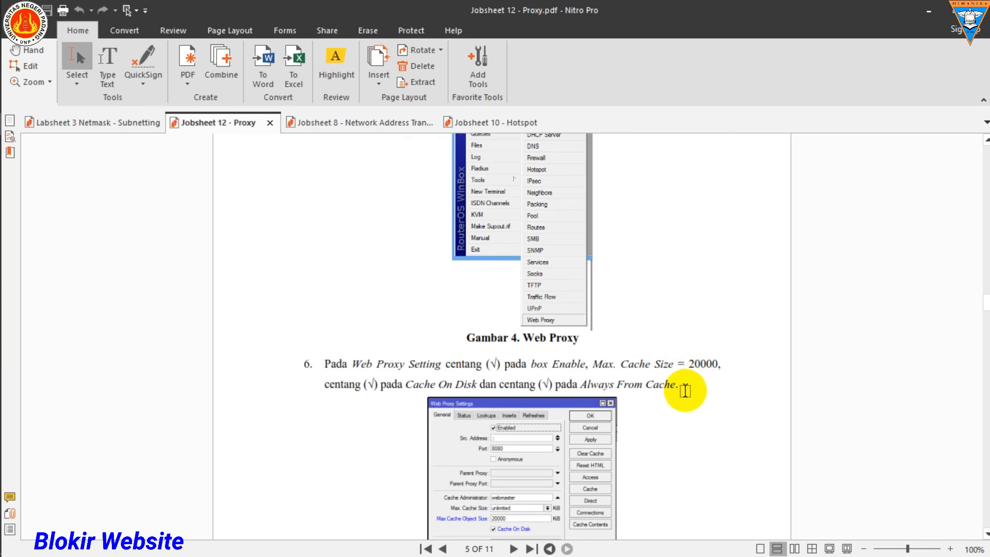
pyautogui.moveTo(723, 364); pyautogui.dragTo(602, 364)
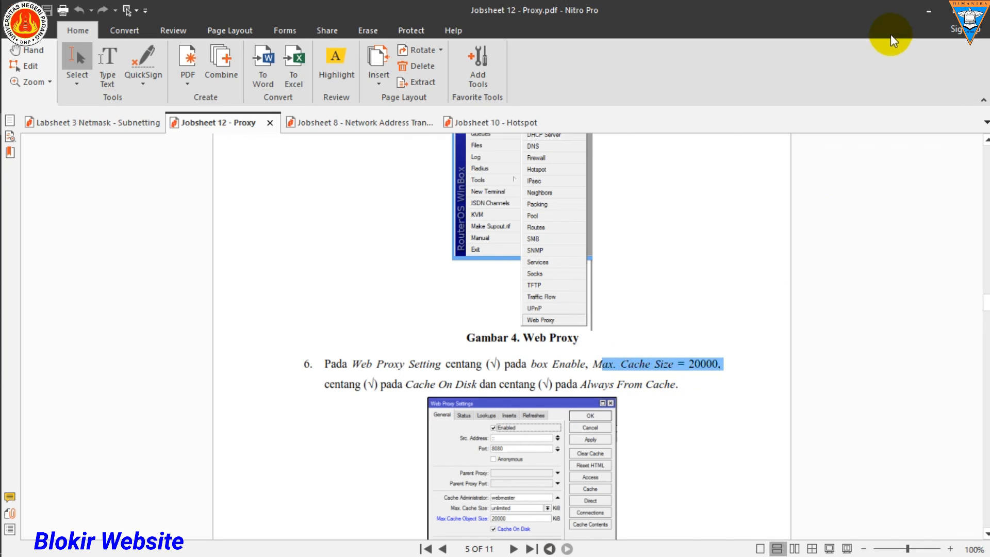
pyautogui.click(927, 11)
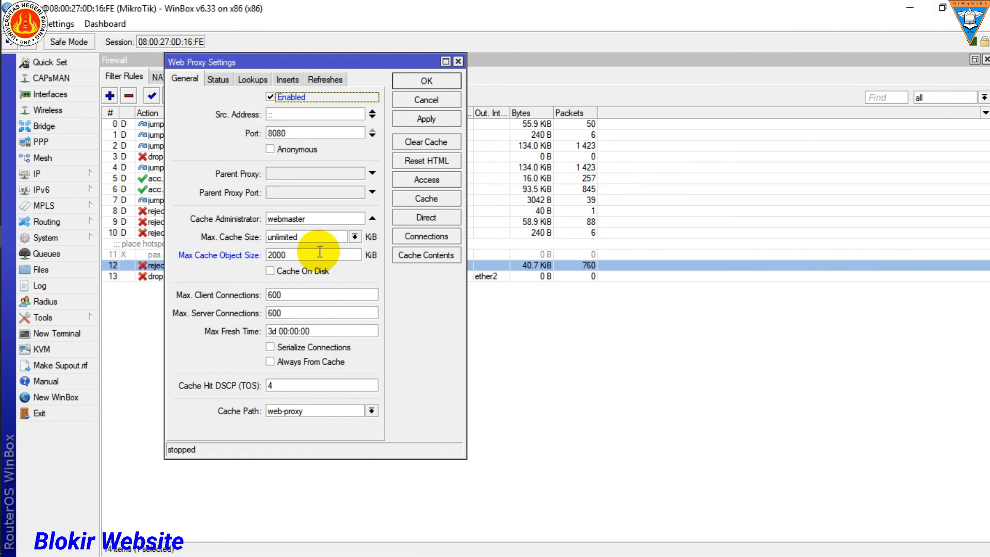
# Step: Turn on Cache On Disk and Always From Cache, and start a web proxy access rule with destination host unp.ac.id
pyautogui.click(271, 272)
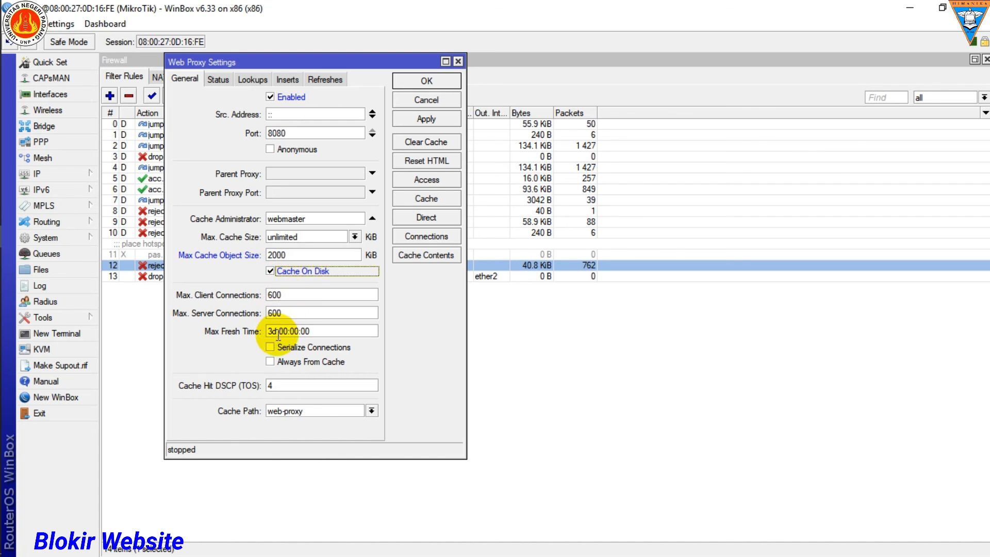
pyautogui.click(270, 362)
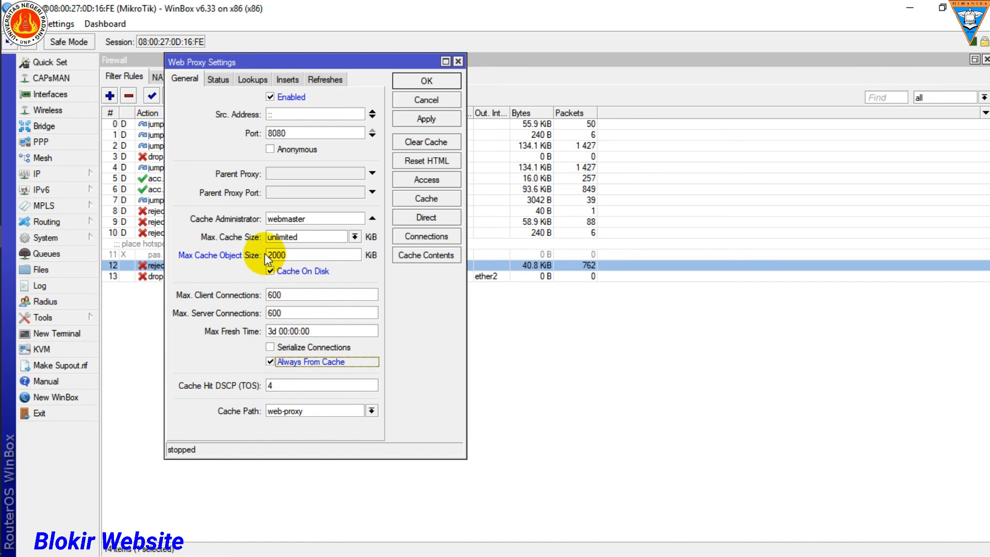
pyautogui.click(416, 179)
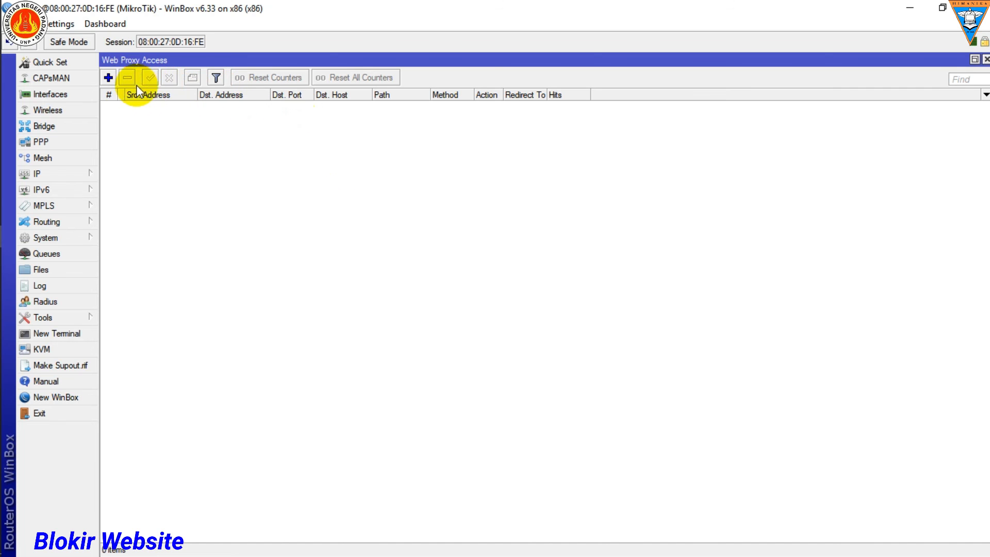
pyautogui.click(109, 78)
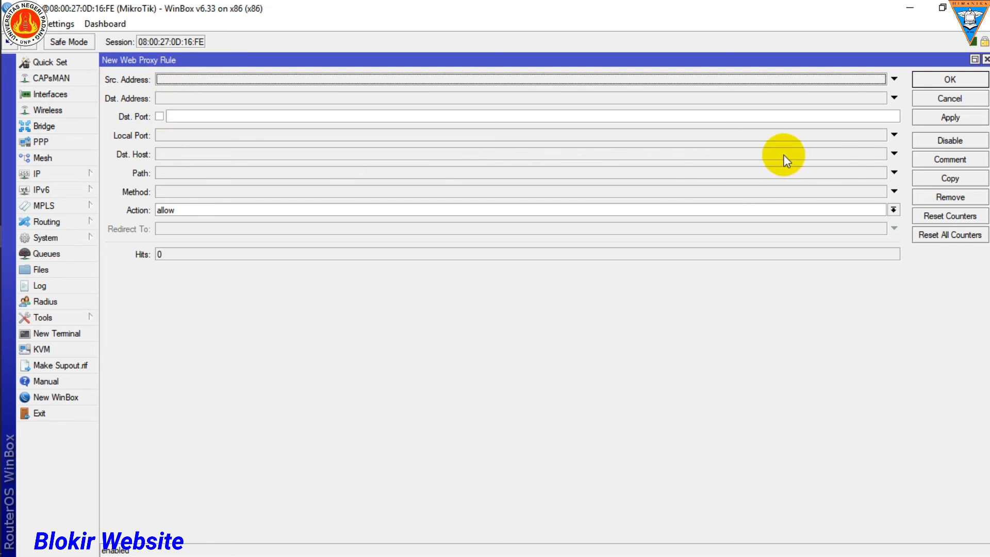
pyautogui.click(893, 154)
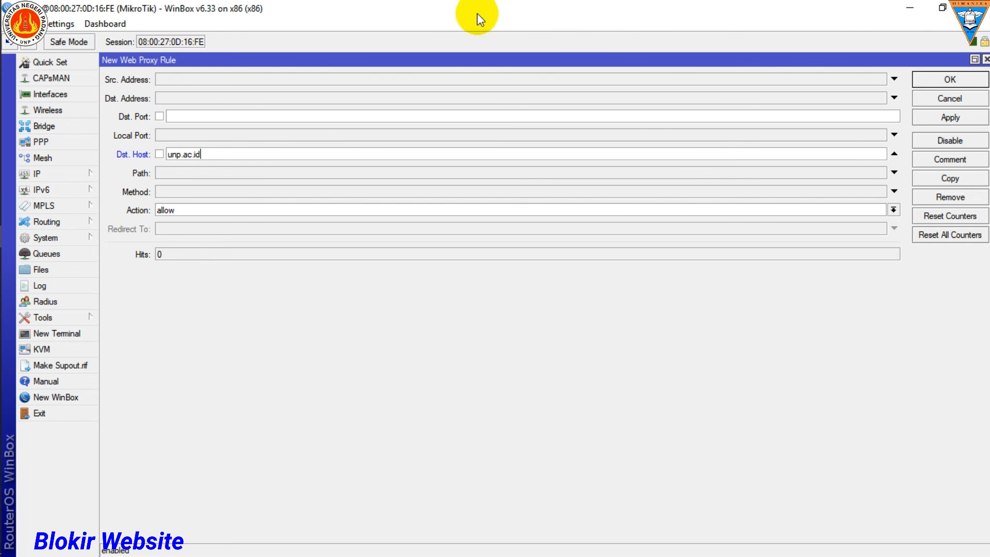
# Step: Place WinBox beside the PC_A virtual machine and check the site address unp.ac.id in Chrome
pyautogui.moveTo(591, 13); pyautogui.dragTo(989, 98)
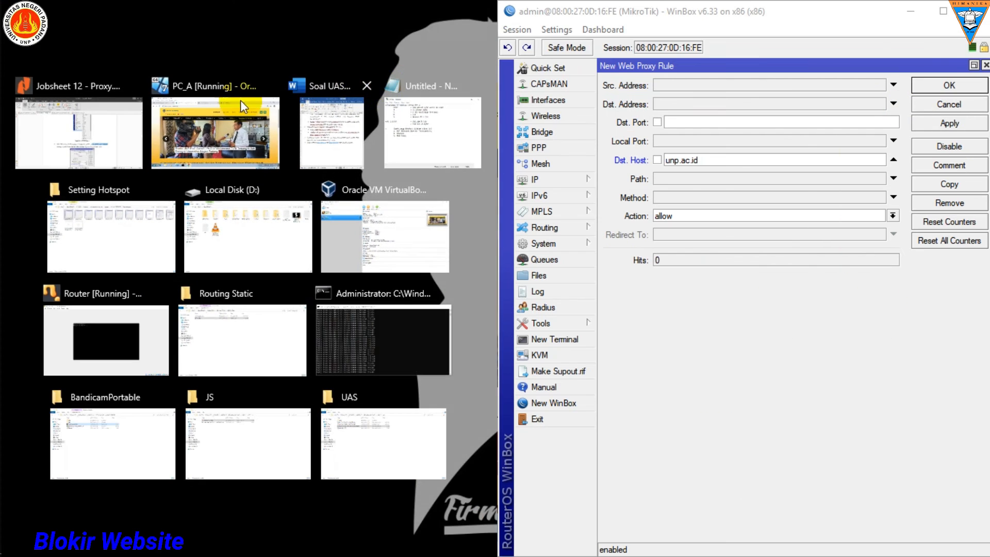
pyautogui.click(242, 137)
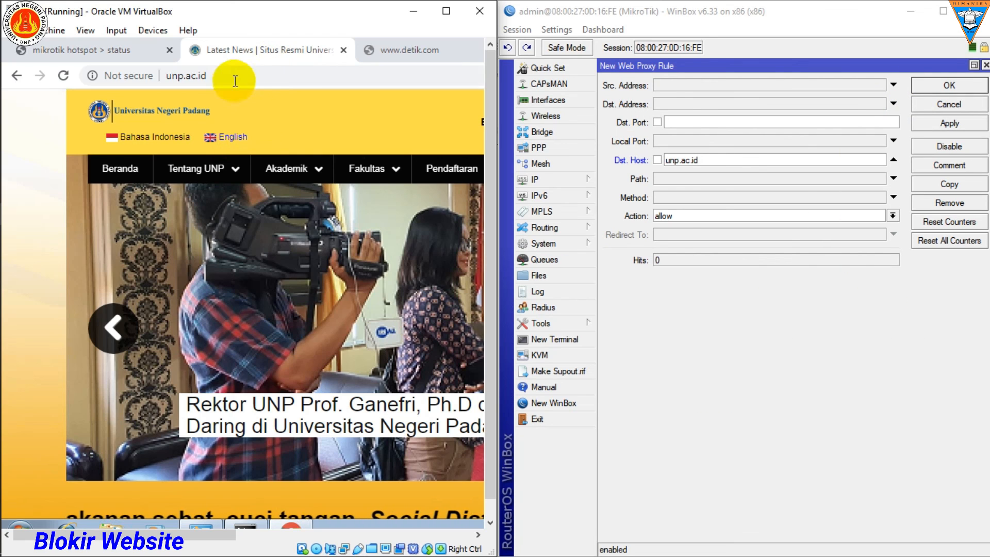
pyautogui.click(191, 76)
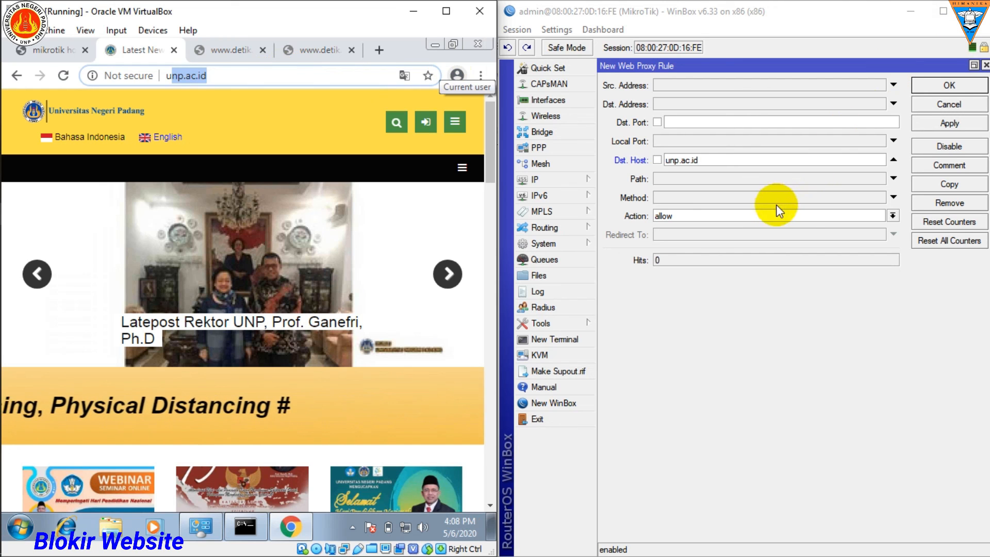
# Step: Set the unp.ac.id proxy rule's action to deny, save it, and close the access list and Web Proxy settings in maximized WinBox
pyautogui.click(892, 215)
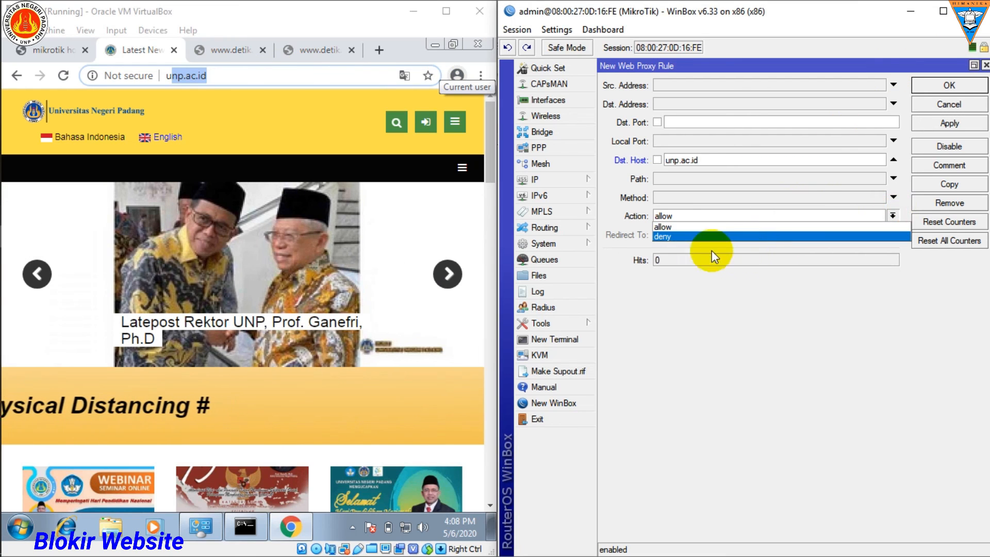
pyautogui.click(670, 237)
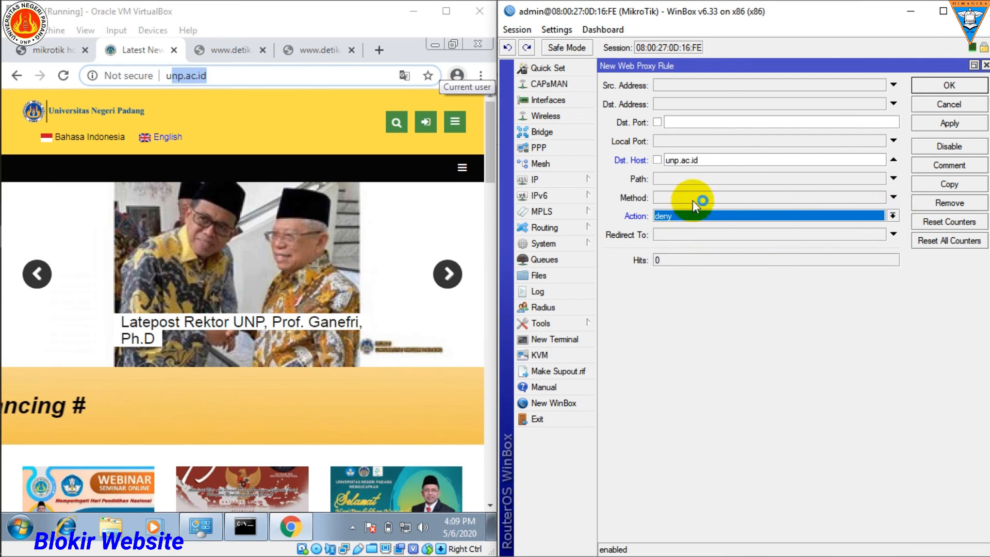
pyautogui.click(946, 86)
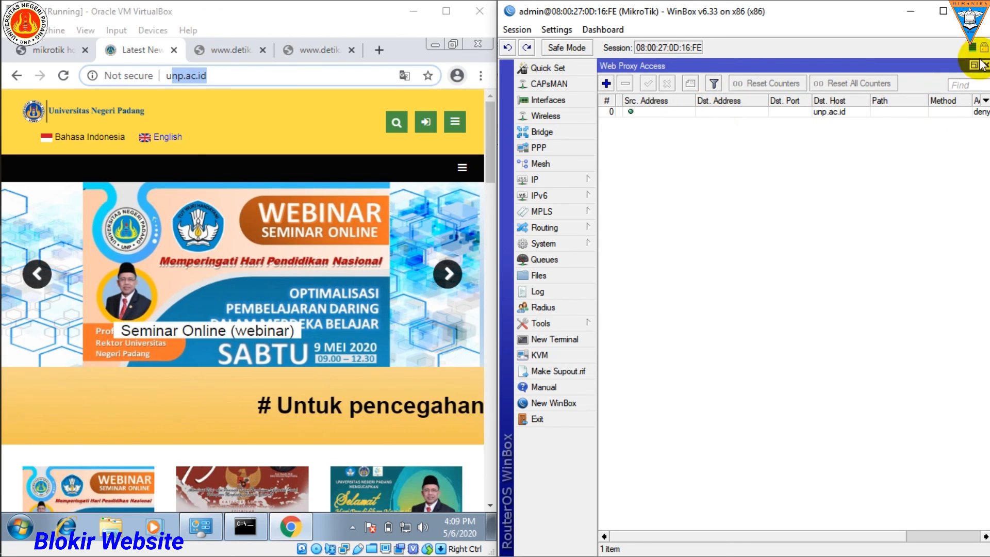
pyautogui.click(943, 11)
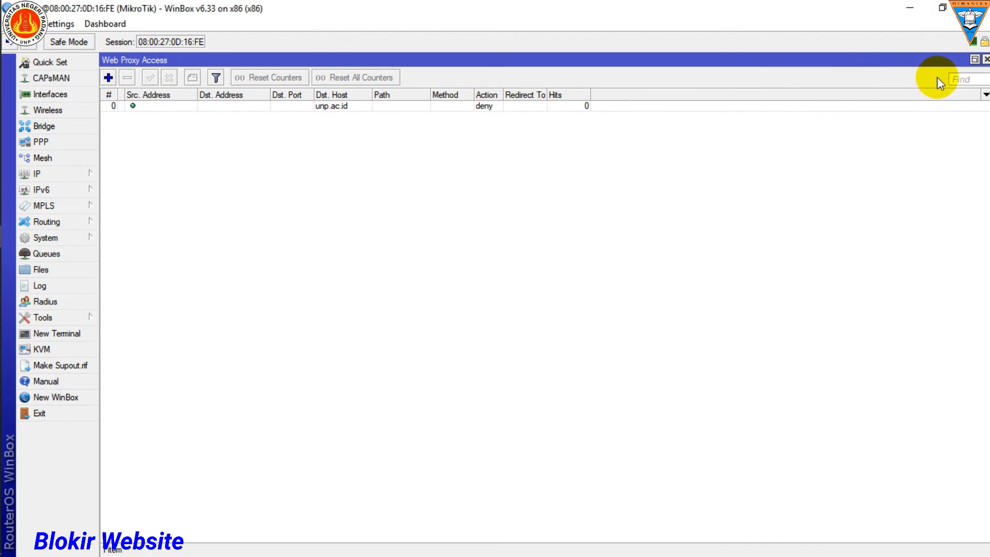
pyautogui.click(986, 60)
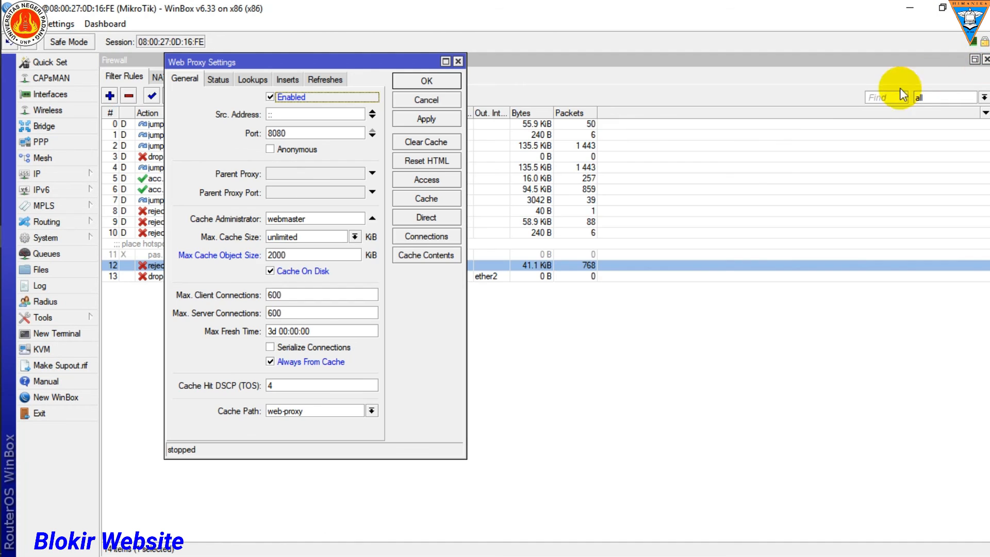
pyautogui.click(457, 61)
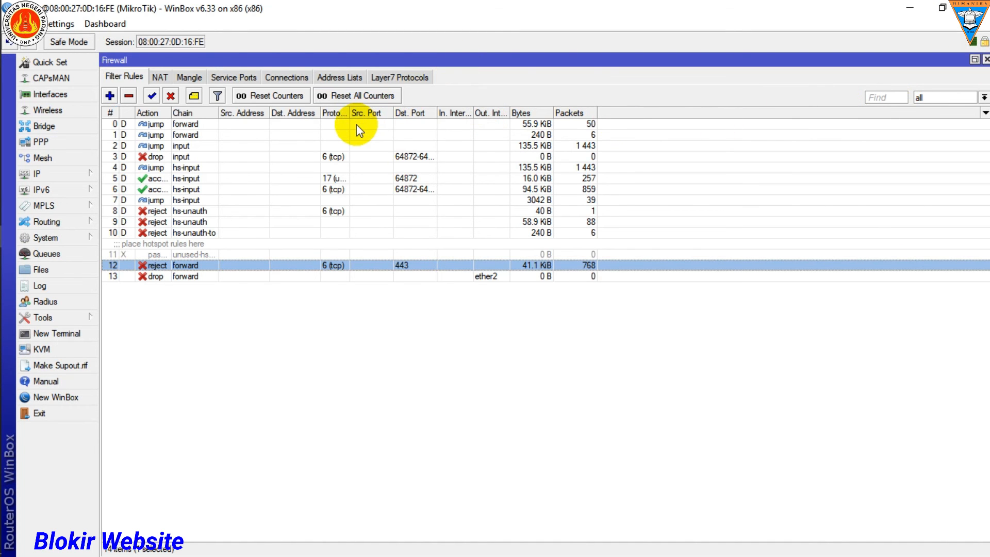
# Step: Start a new firewall NAT rule and set its chain to dstnat
pyautogui.click(159, 78)
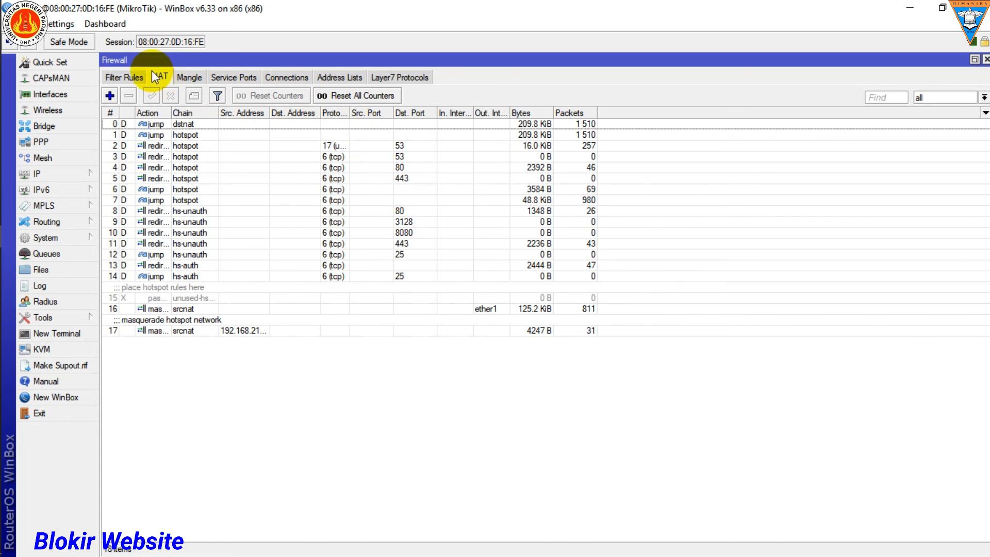
pyautogui.click(79, 179)
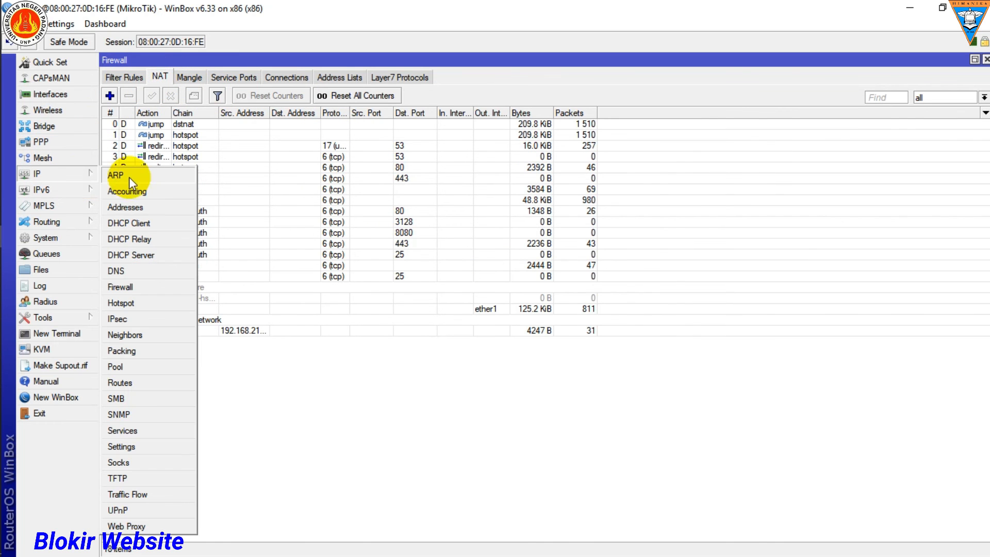
pyautogui.click(130, 289)
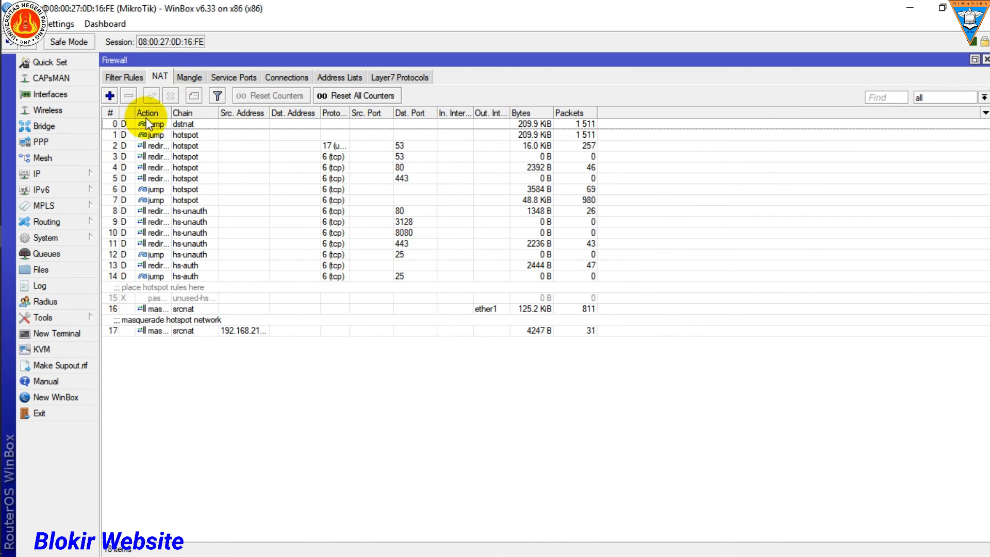
pyautogui.click(110, 96)
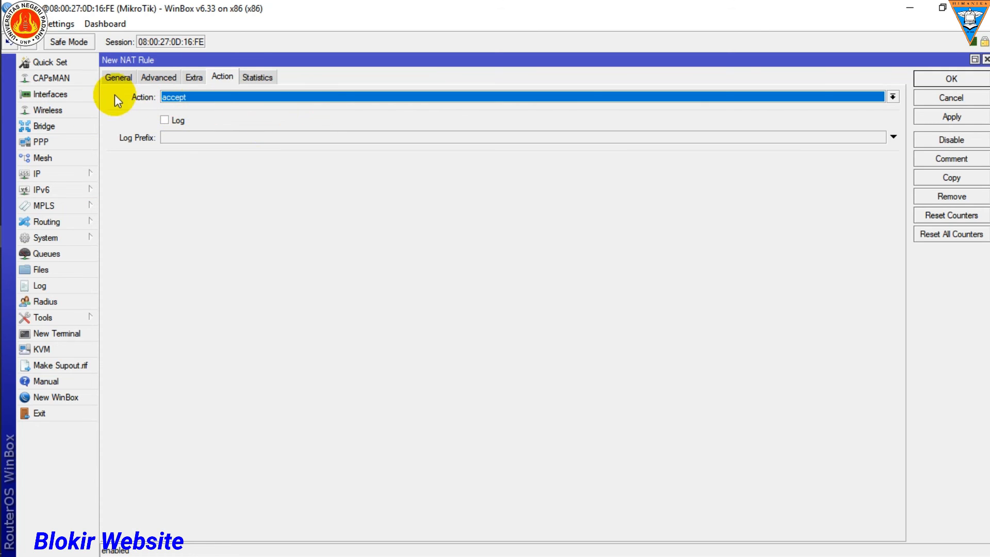
pyautogui.click(118, 77)
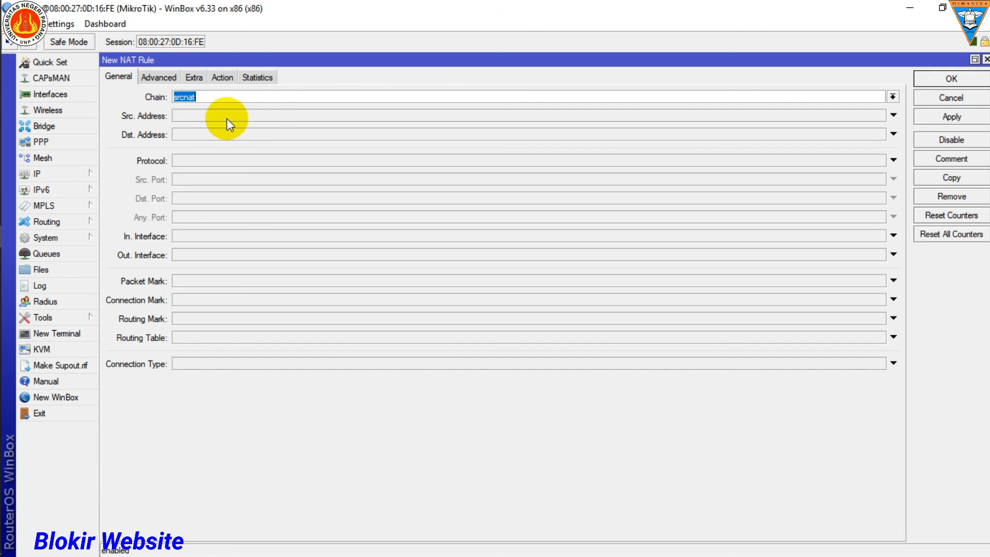
pyautogui.click(892, 98)
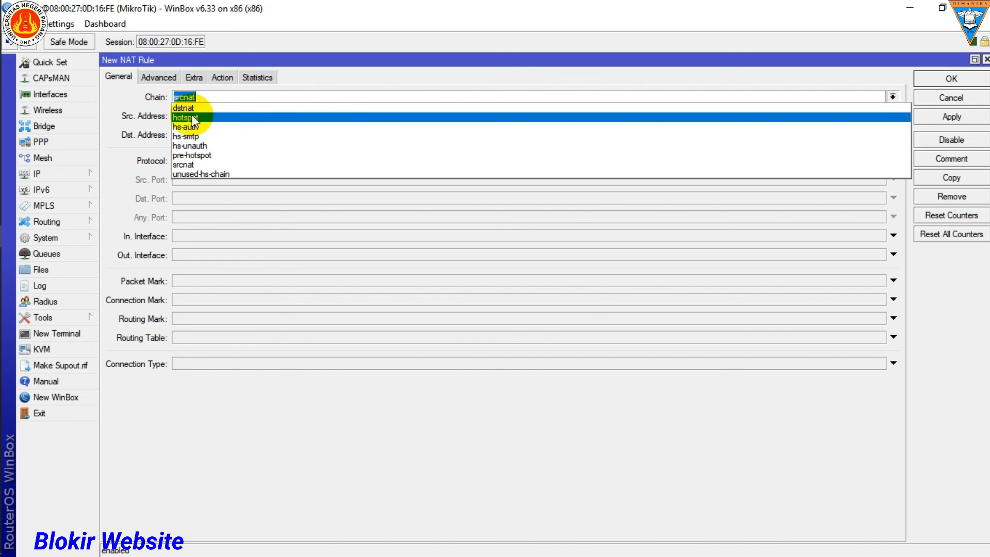
pyautogui.click(187, 109)
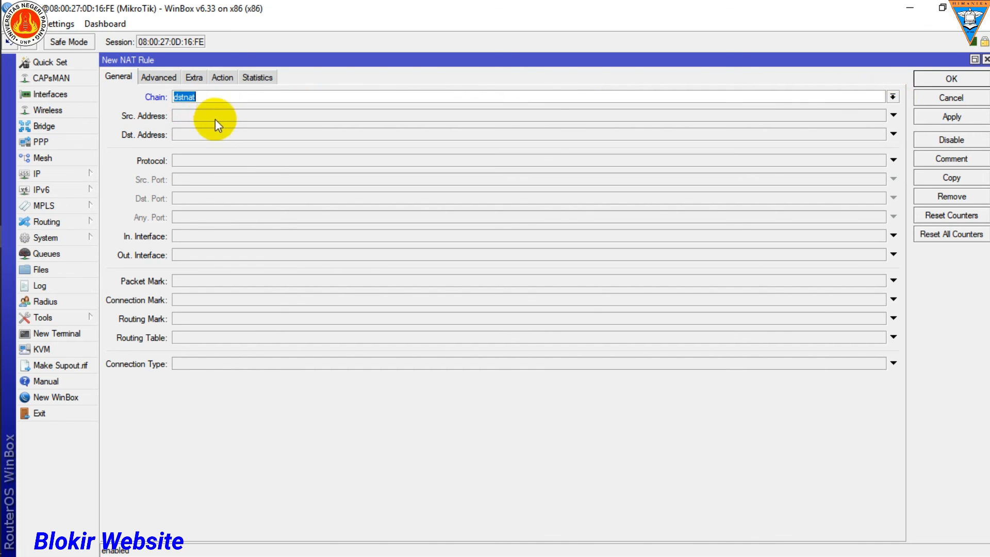
# Step: Set the new NAT rule's protocol to 6 (tcp) and its incoming interface to ether2
pyautogui.click(893, 161)
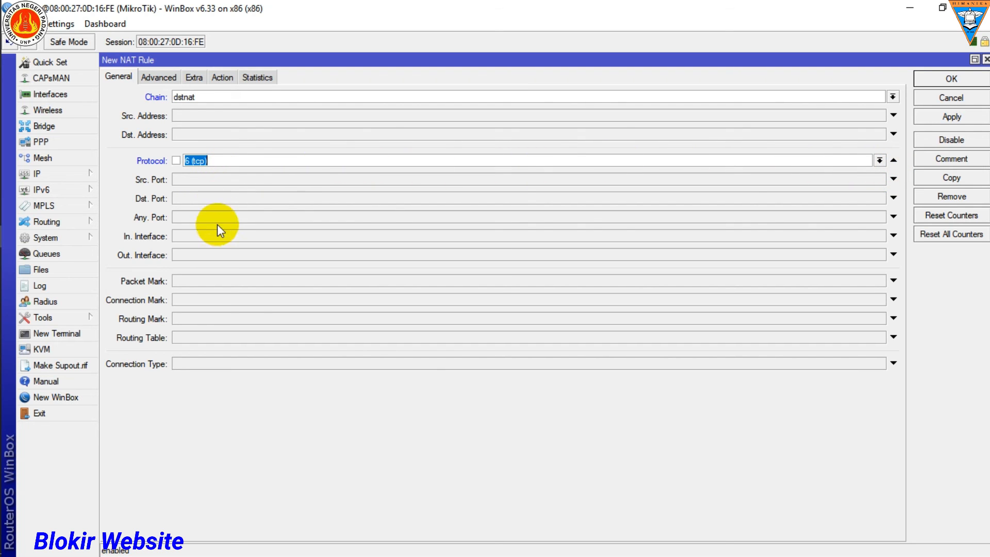
pyautogui.click(892, 236)
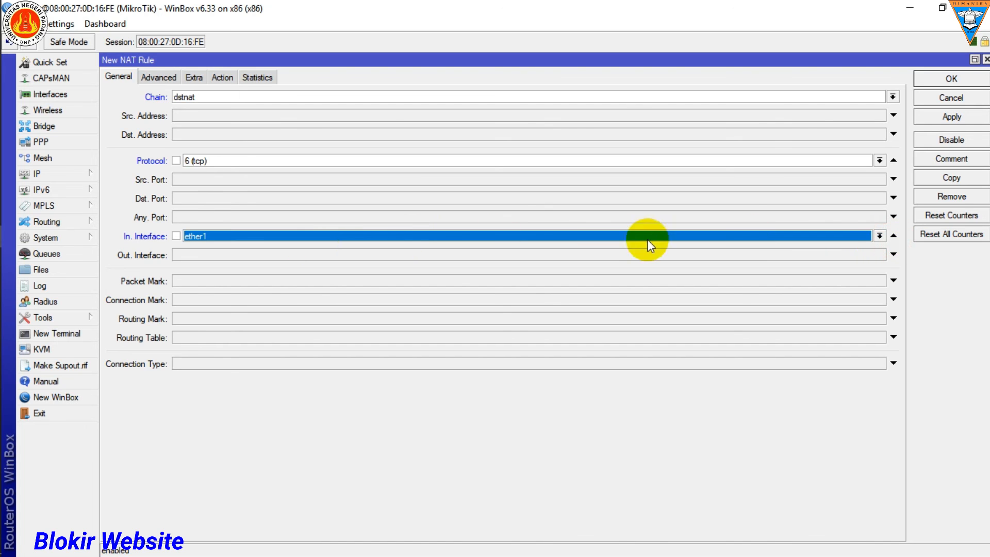
pyautogui.click(878, 235)
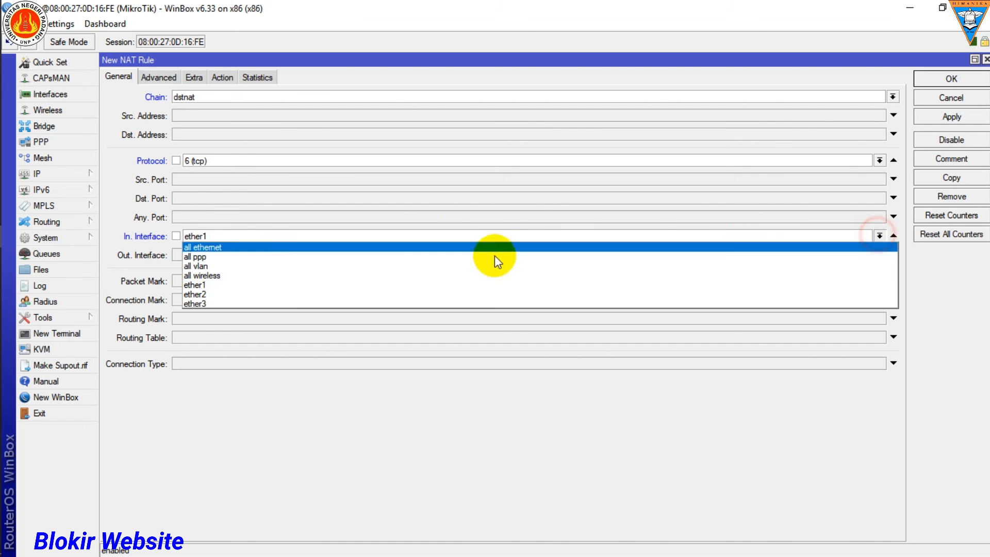
pyautogui.click(219, 294)
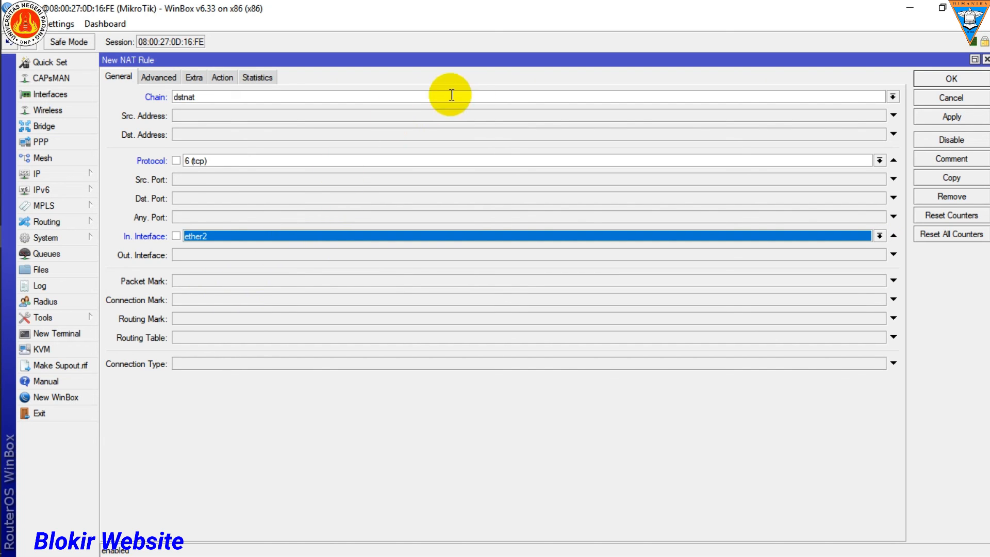
# Step: Set the NAT rule's action to redirect with To Ports 8080
pyautogui.click(223, 77)
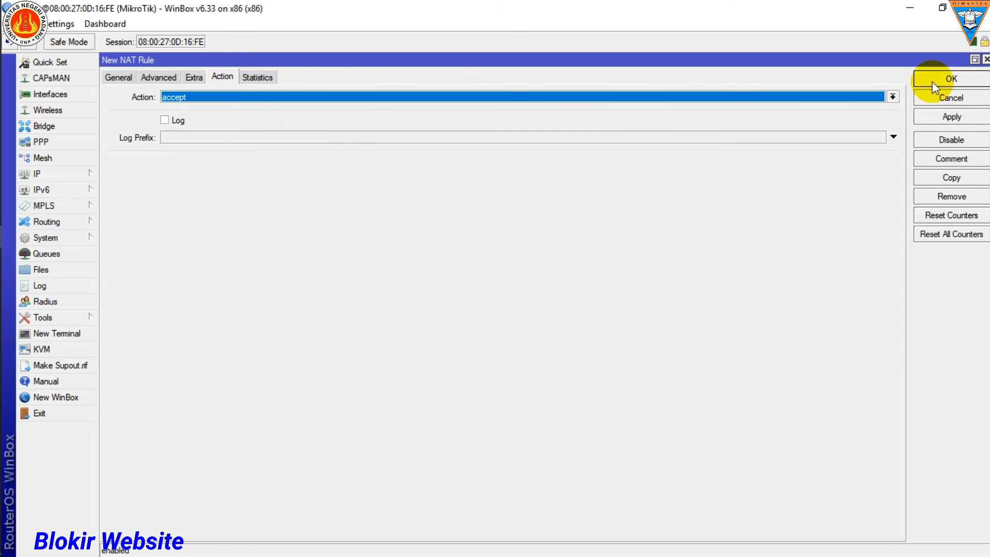
pyautogui.click(885, 98)
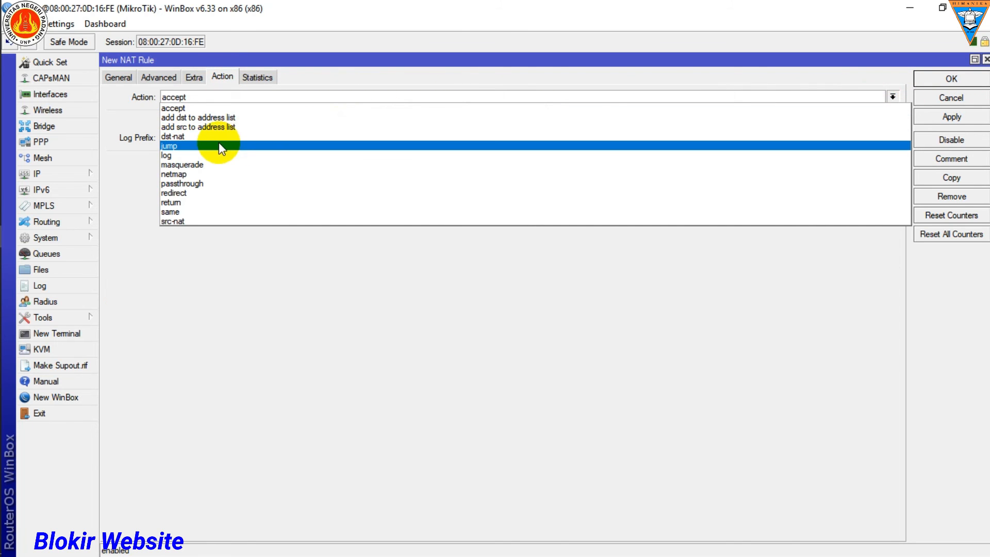
pyautogui.click(194, 199)
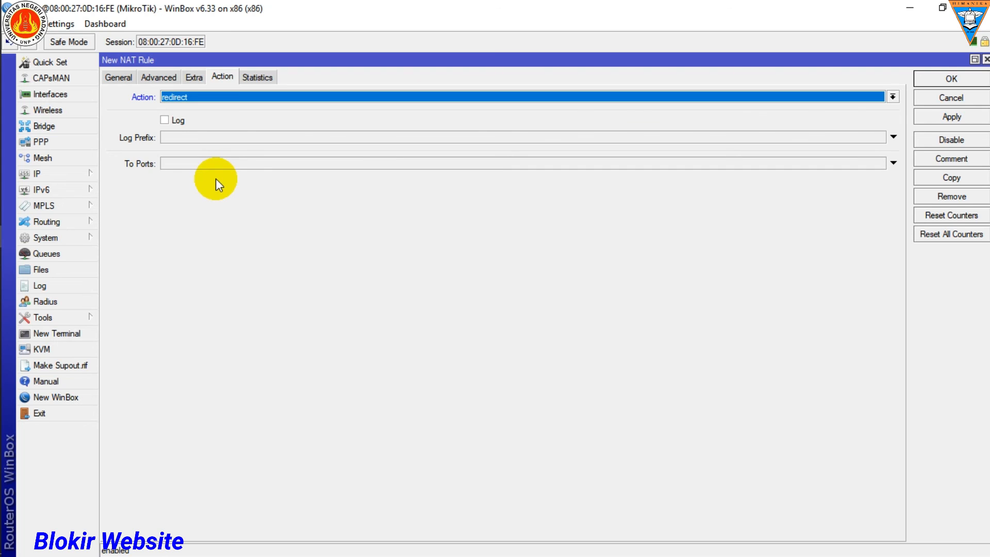
pyautogui.click(184, 165)
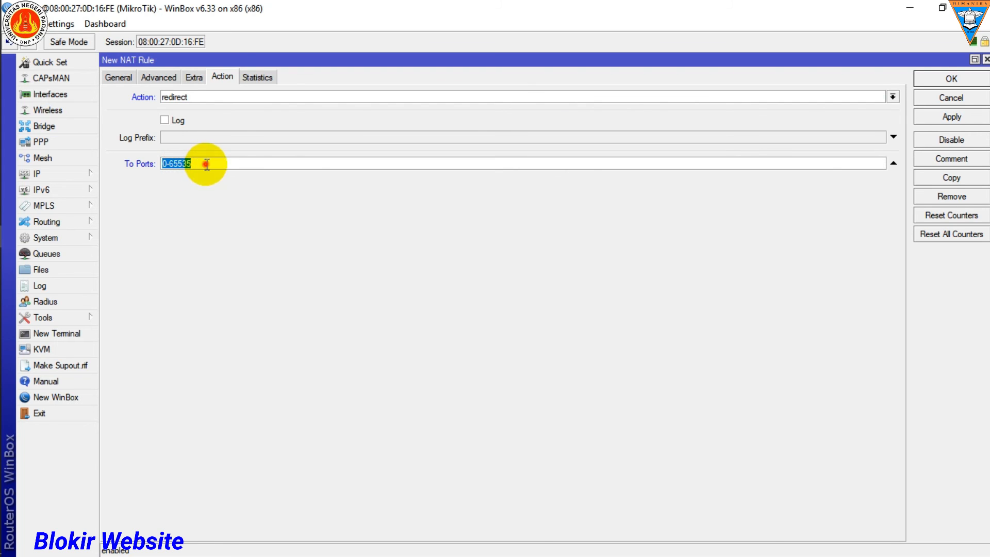
pyautogui.write('8080')
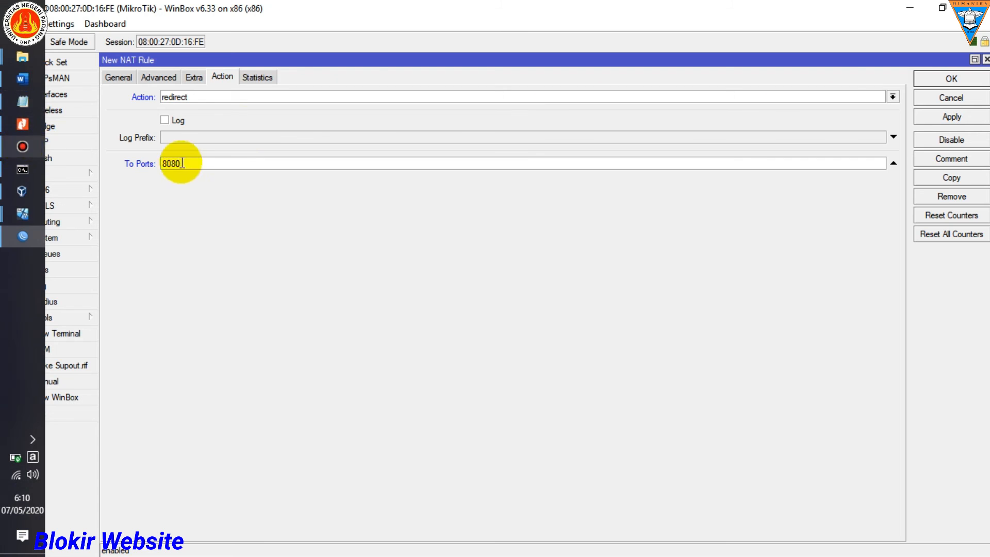
# Step: Check the NAT rule settings against step 8 and Gambar 7 of Jobsheet 12 - Proxy in Nitro Pro, and save the rule in WinBox
pyautogui.click(21, 124)
pyautogui.scroll(5, 689, 310)
pyautogui.scroll(-3, 689, 311)
pyautogui.scroll(-15, 688, 310)
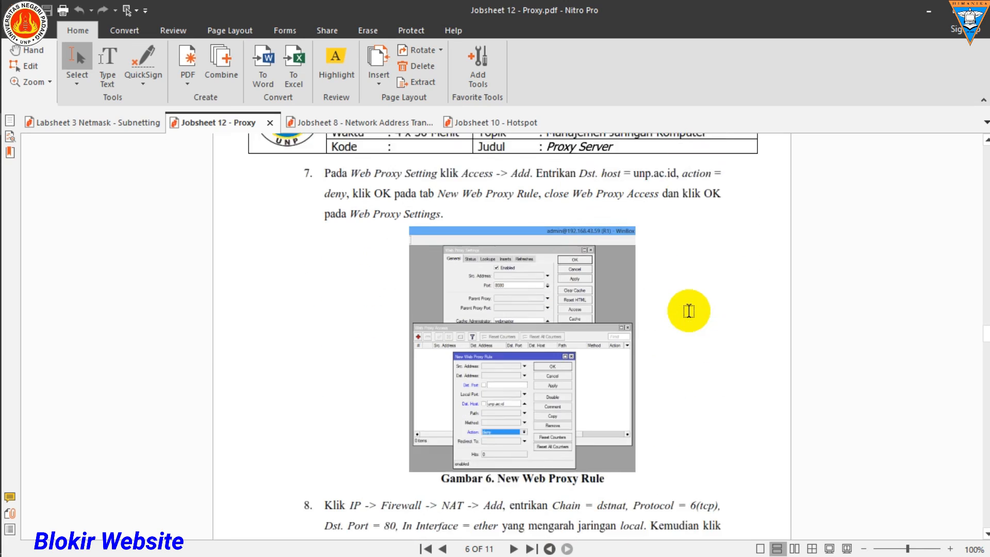
pyautogui.scroll(-6, 523, 382)
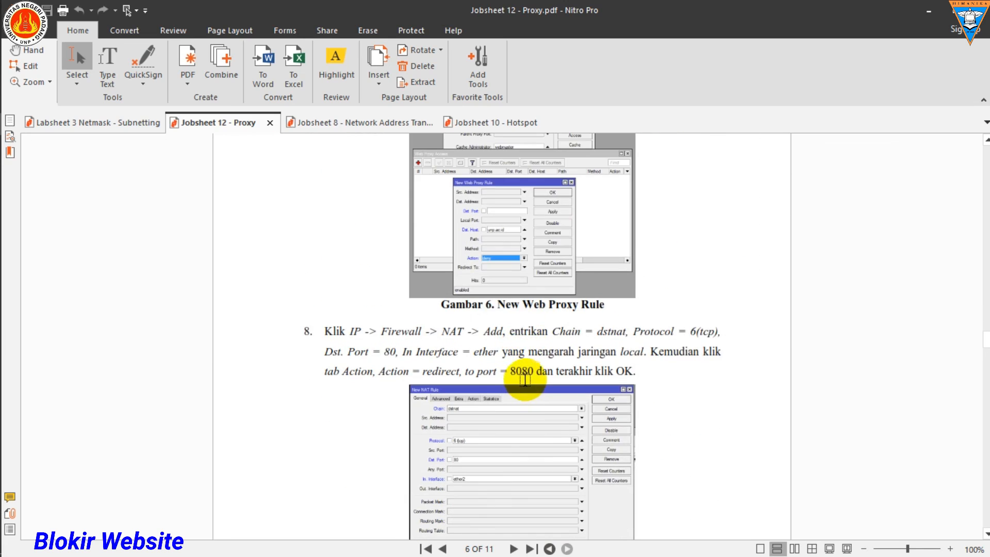
pyautogui.scroll(-1, 499, 374)
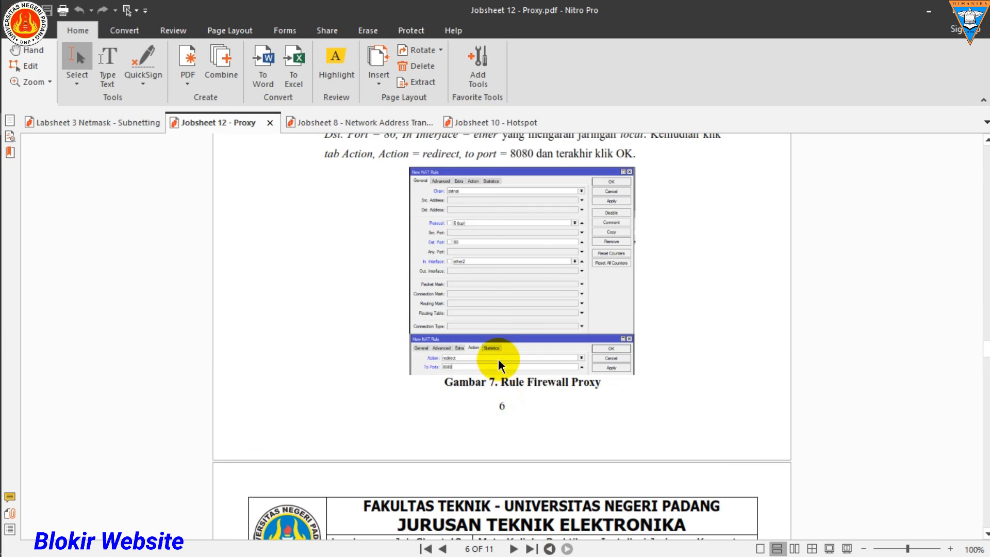
pyautogui.scroll(5, 498, 359)
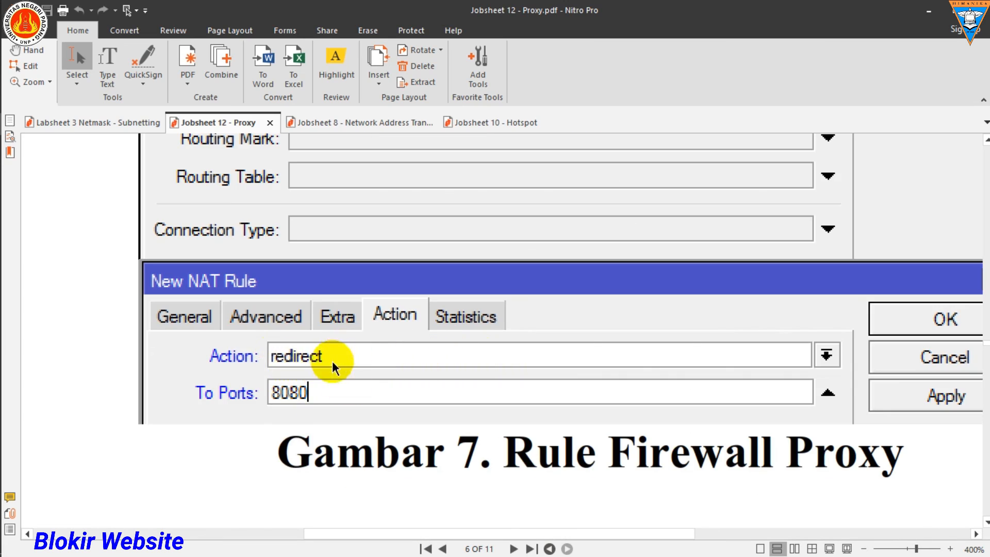
pyautogui.click(935, 10)
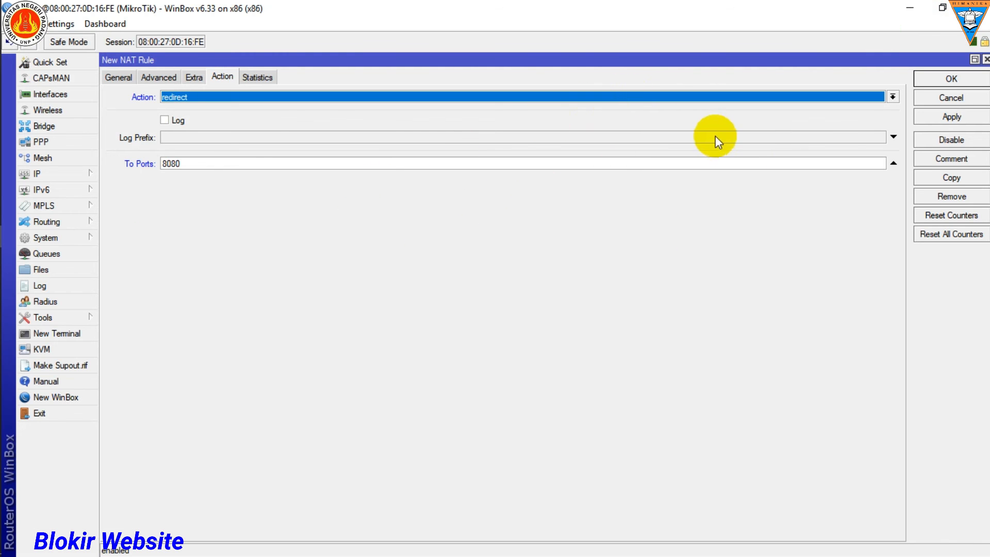
pyautogui.click(953, 80)
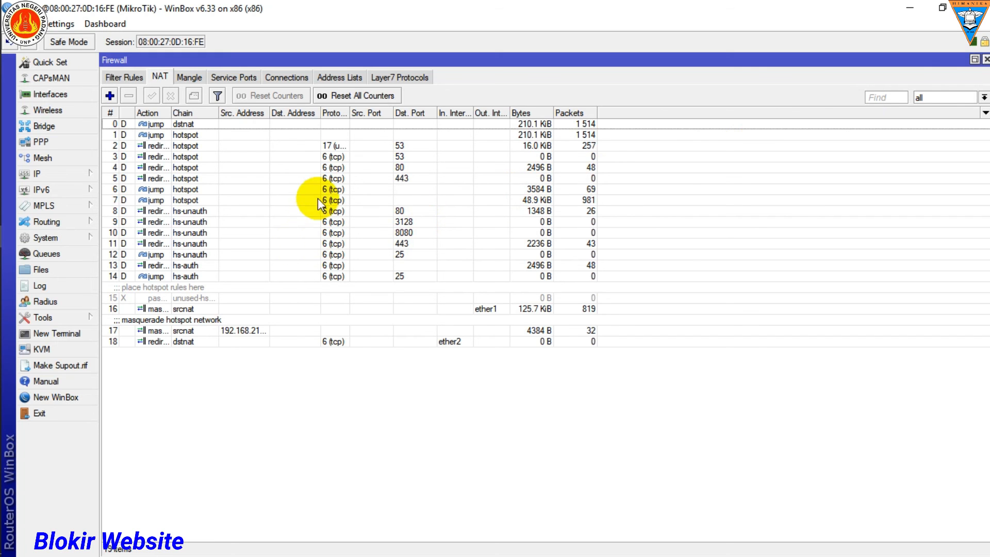
# Step: Switch to the PC_A virtual machine, maximize its window, and reload unp.ac.id in Chrome to test the block
pyautogui.moveTo(17, 174)
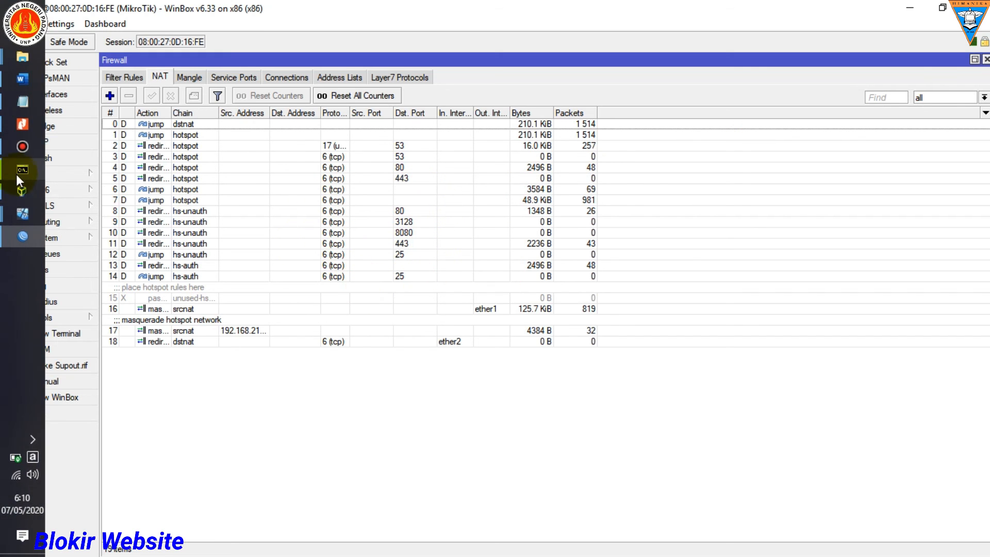
pyautogui.moveTo(23, 211)
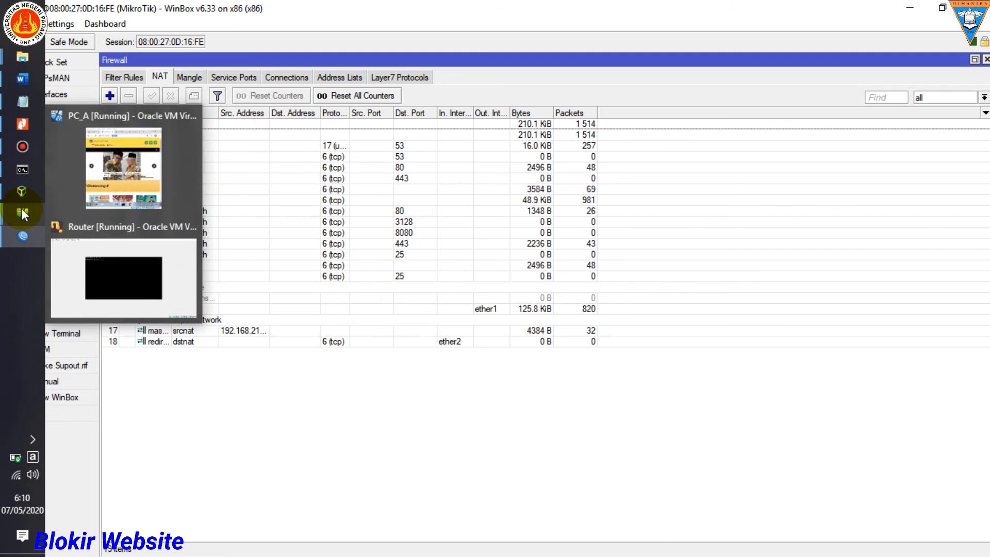
pyautogui.click(122, 176)
pyautogui.click(215, 72)
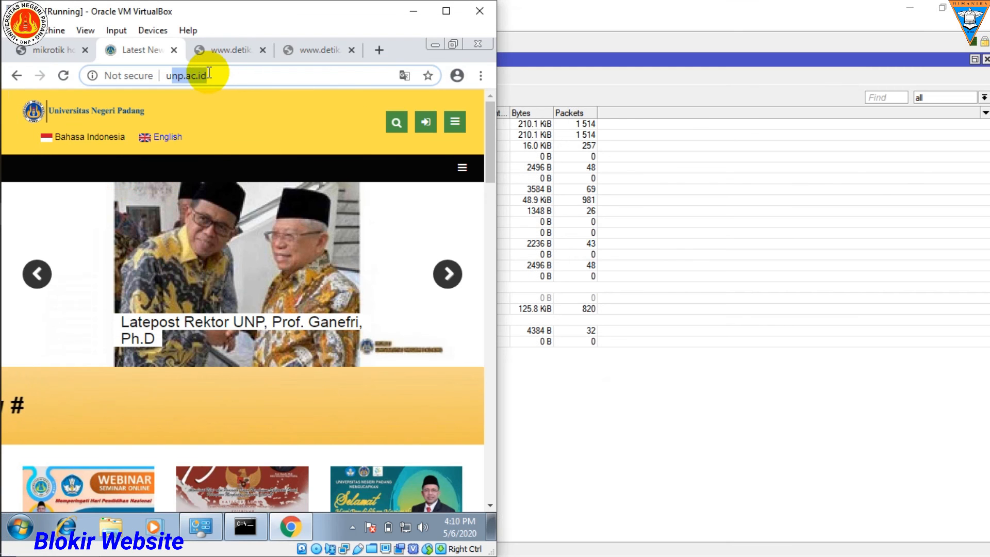
pyautogui.click(446, 11)
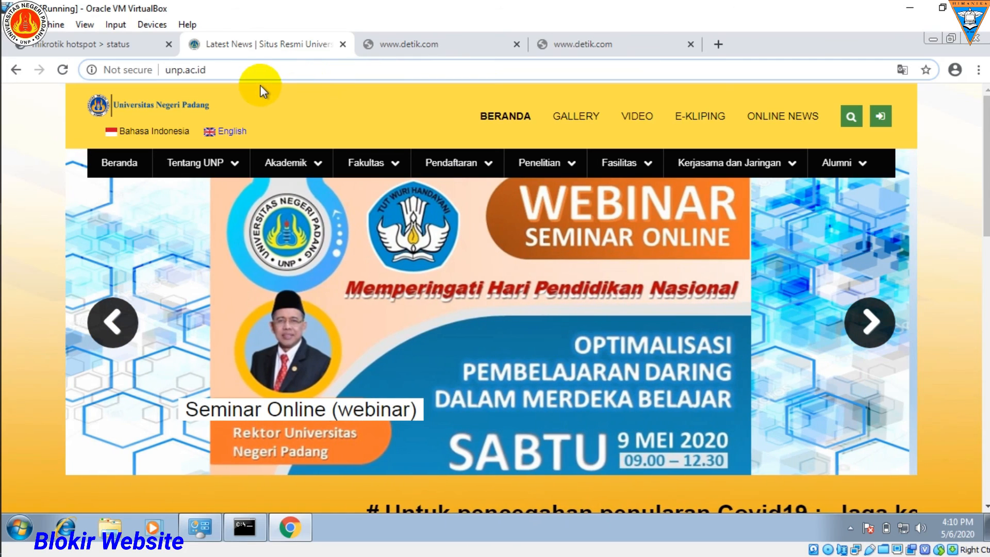
pyautogui.press('Return')
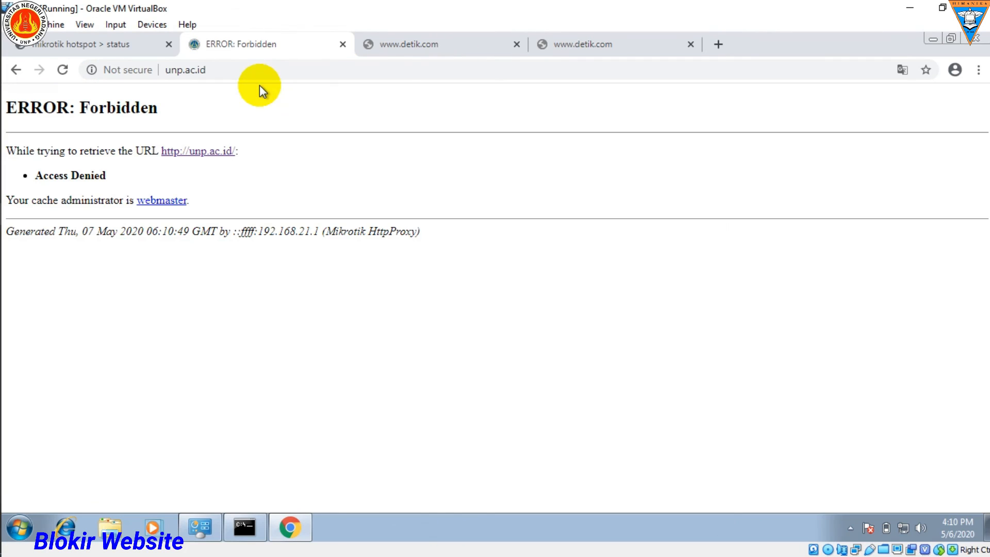
pyautogui.click(205, 70)
pyautogui.press('Return')
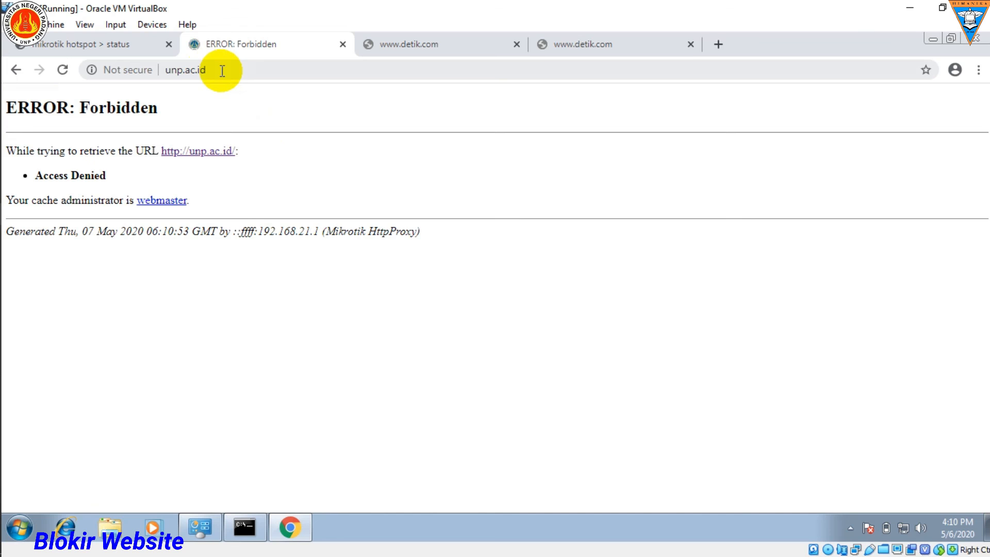
# Step: Load unp.ac.id in a new Chrome tab to test the block again
pyautogui.hotkey('ctrl', 't')
pyautogui.write('u')
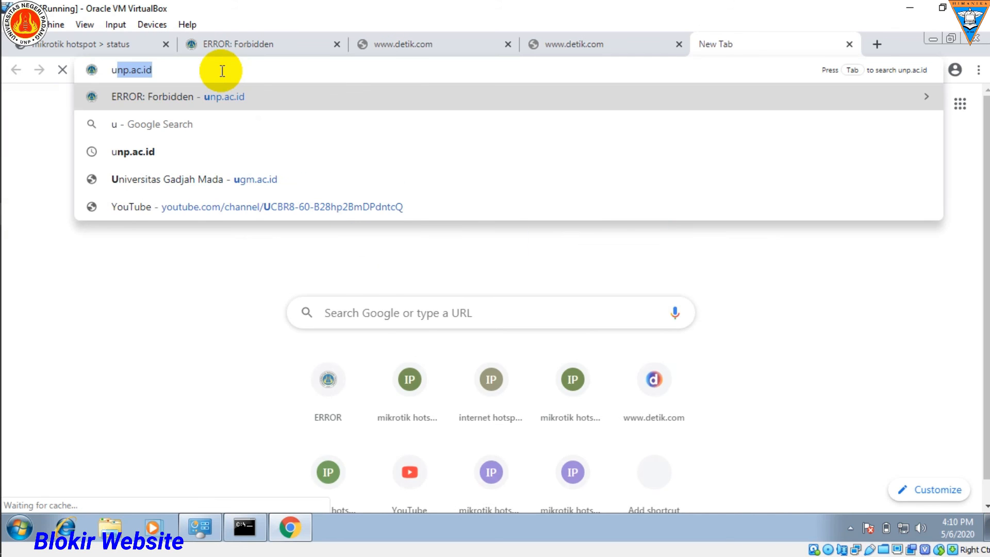
pyautogui.press('Return')
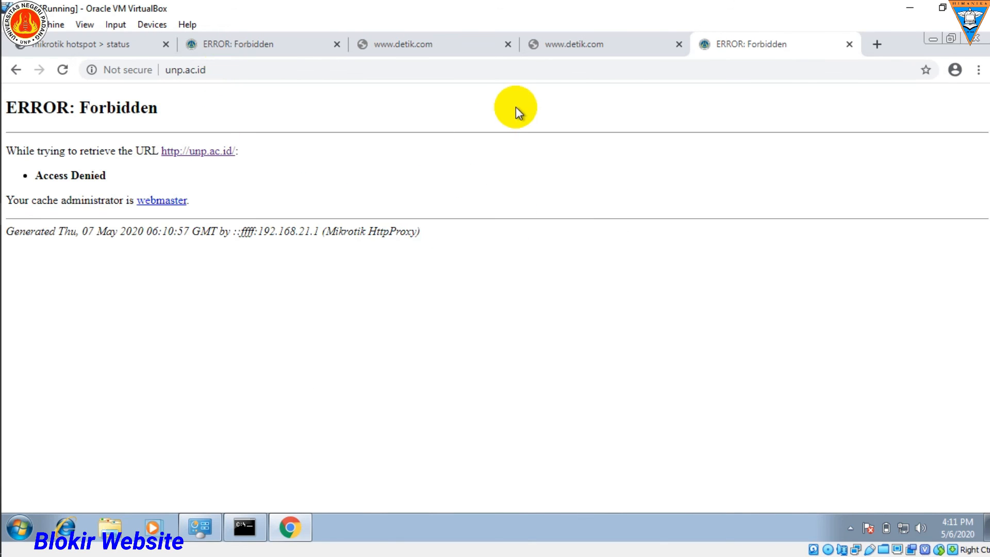
pyautogui.moveTo(13, 128)
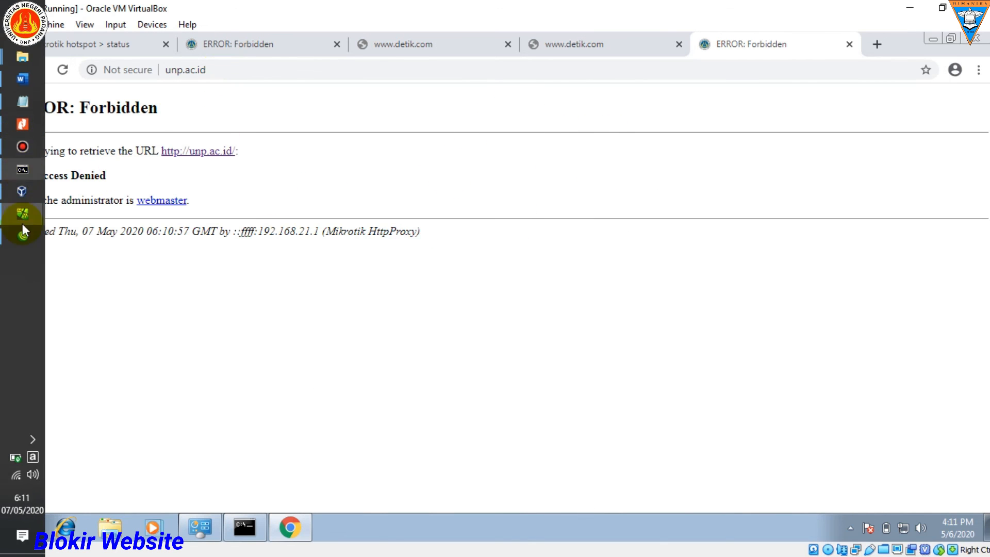
pyautogui.click(25, 82)
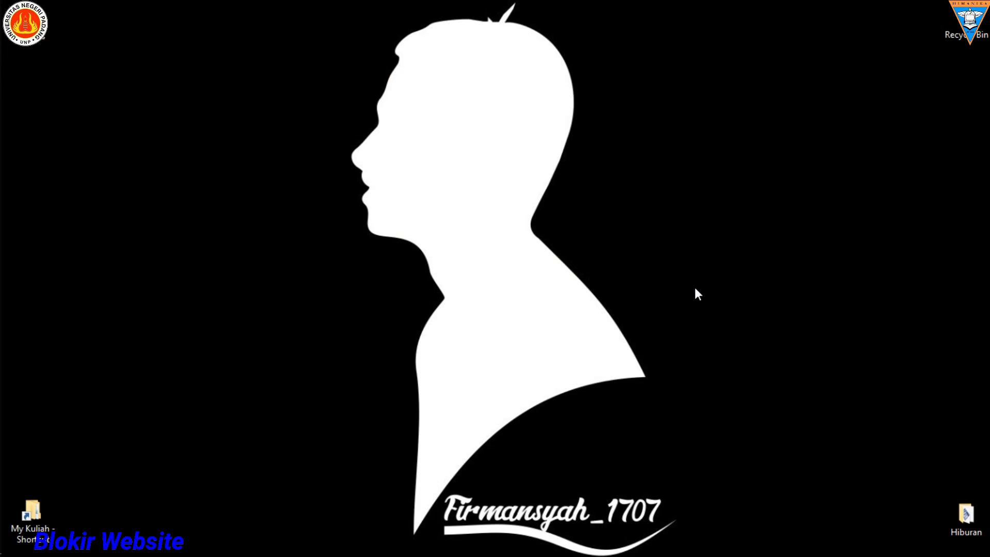
pyautogui.rightClick(589, 224)
pyautogui.click(641, 263)
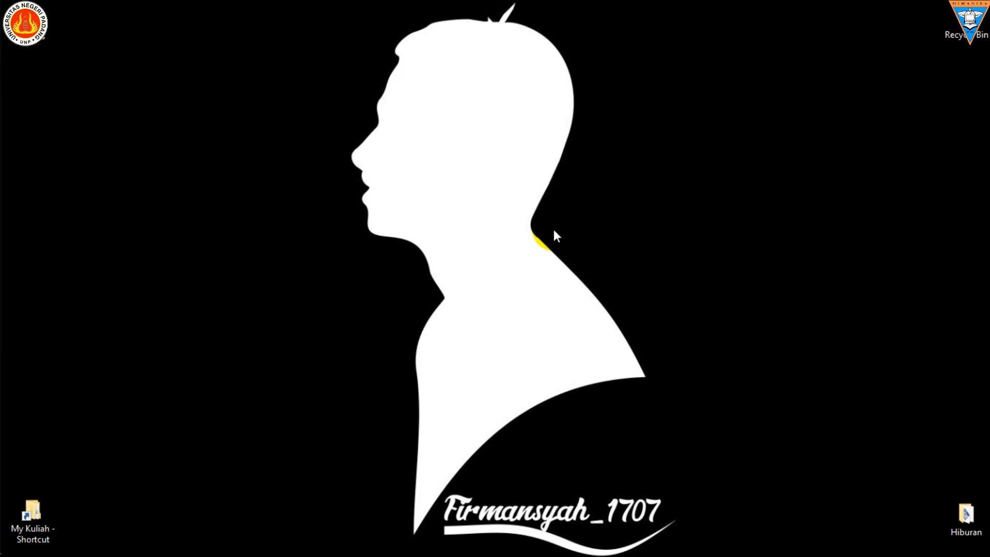